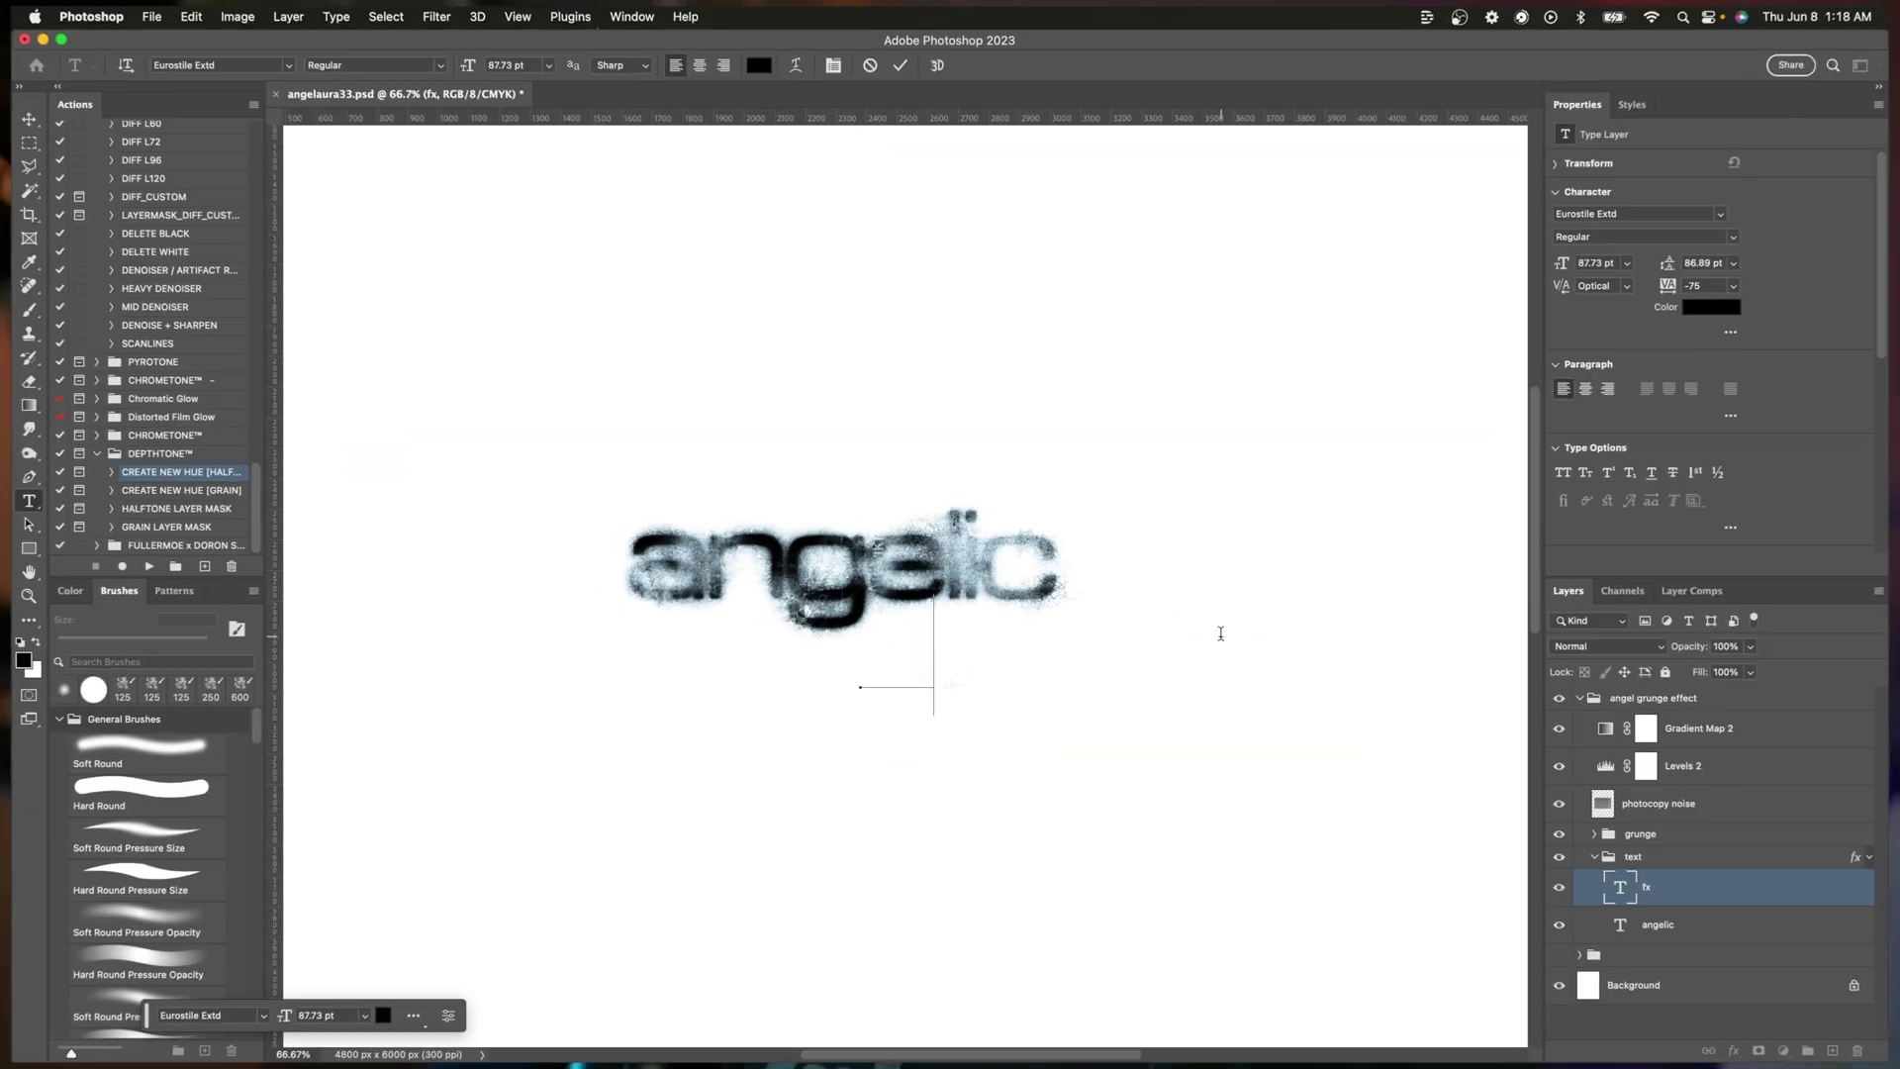
text(gr)
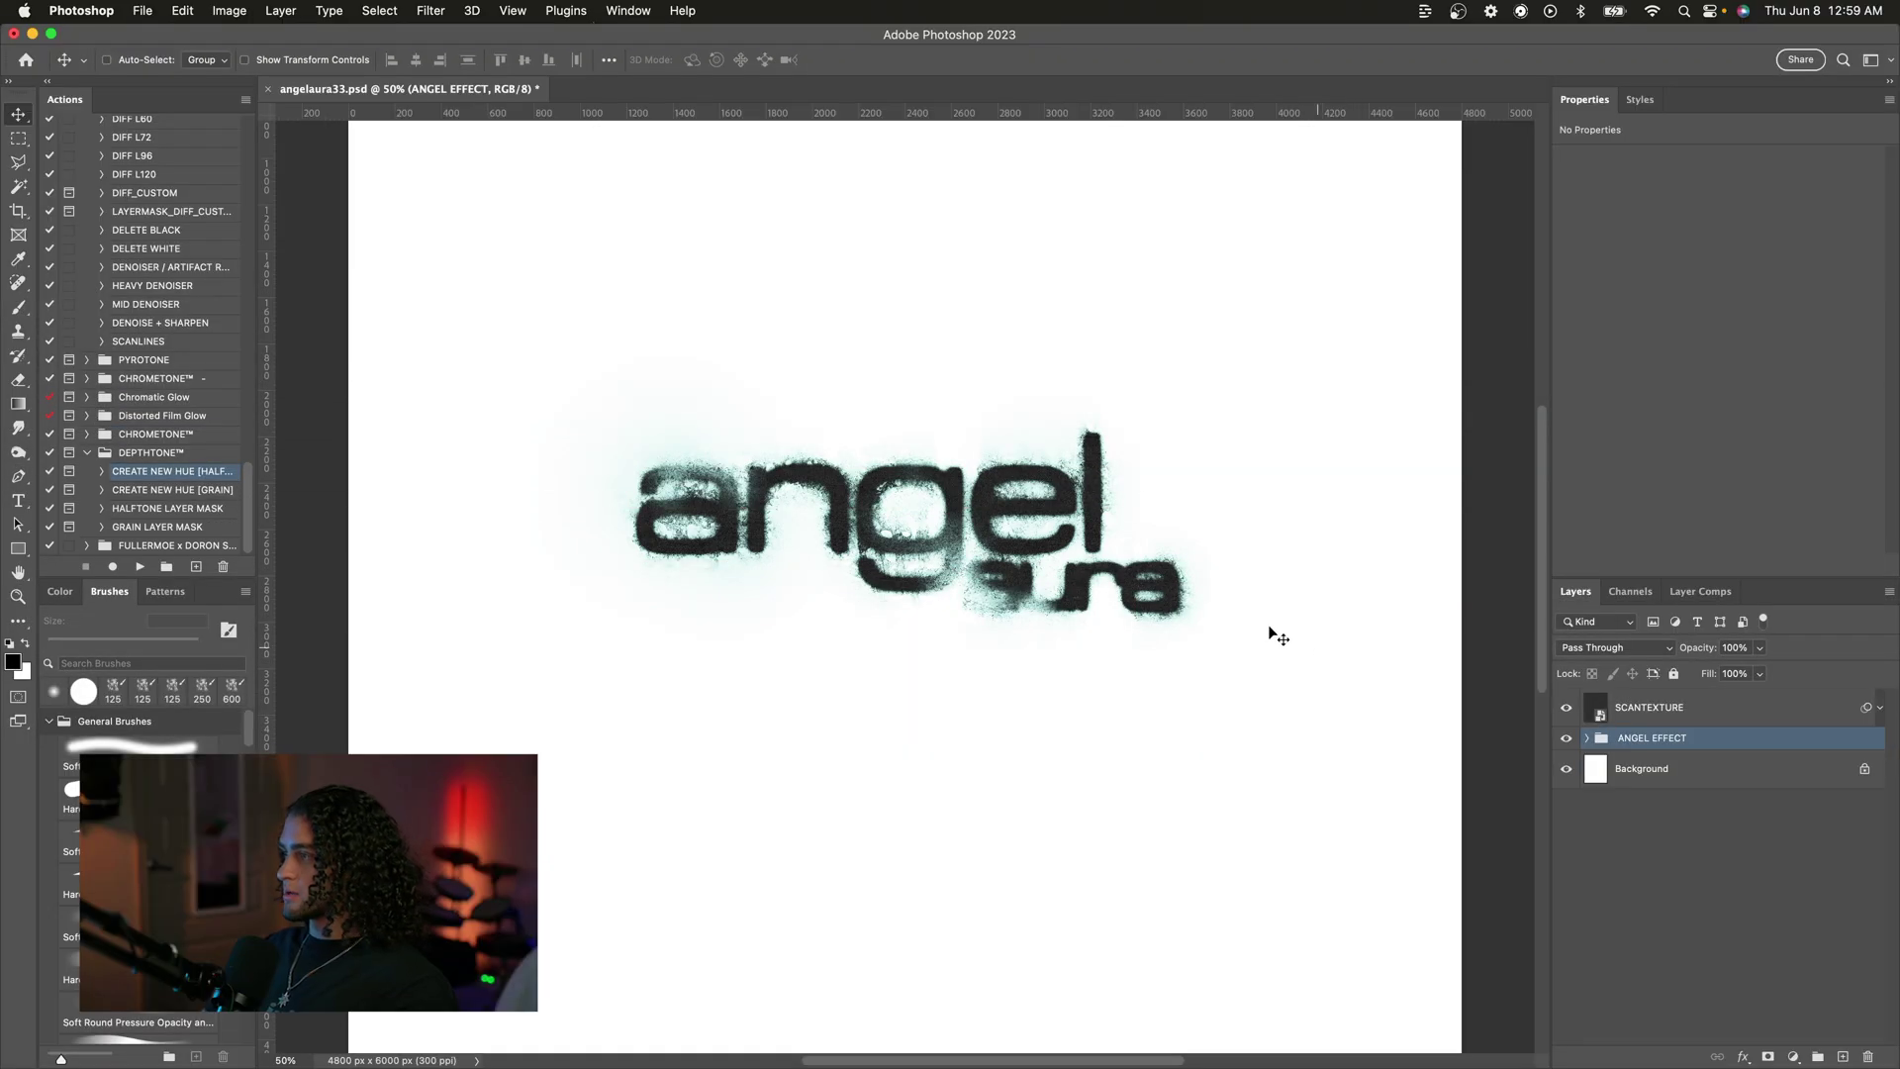
key(super+equal)
key(super+equal)
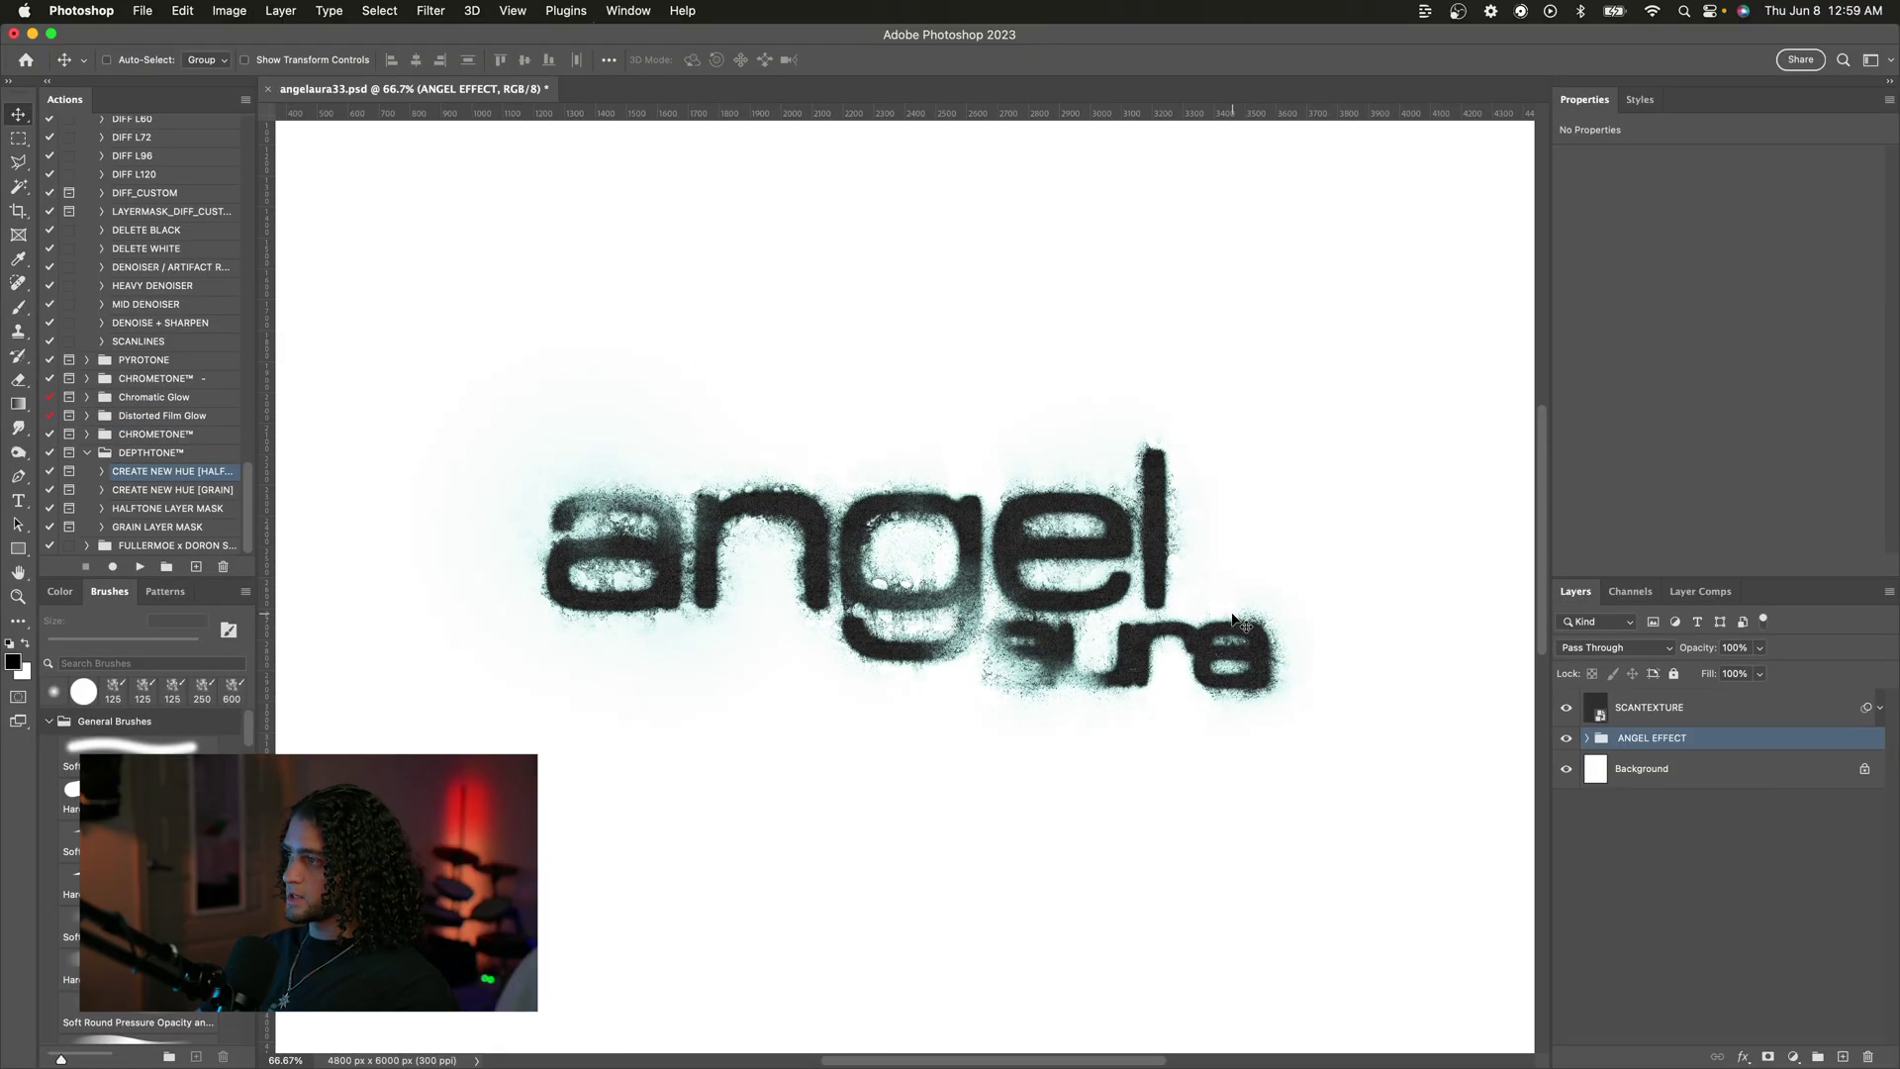
key(super+minus)
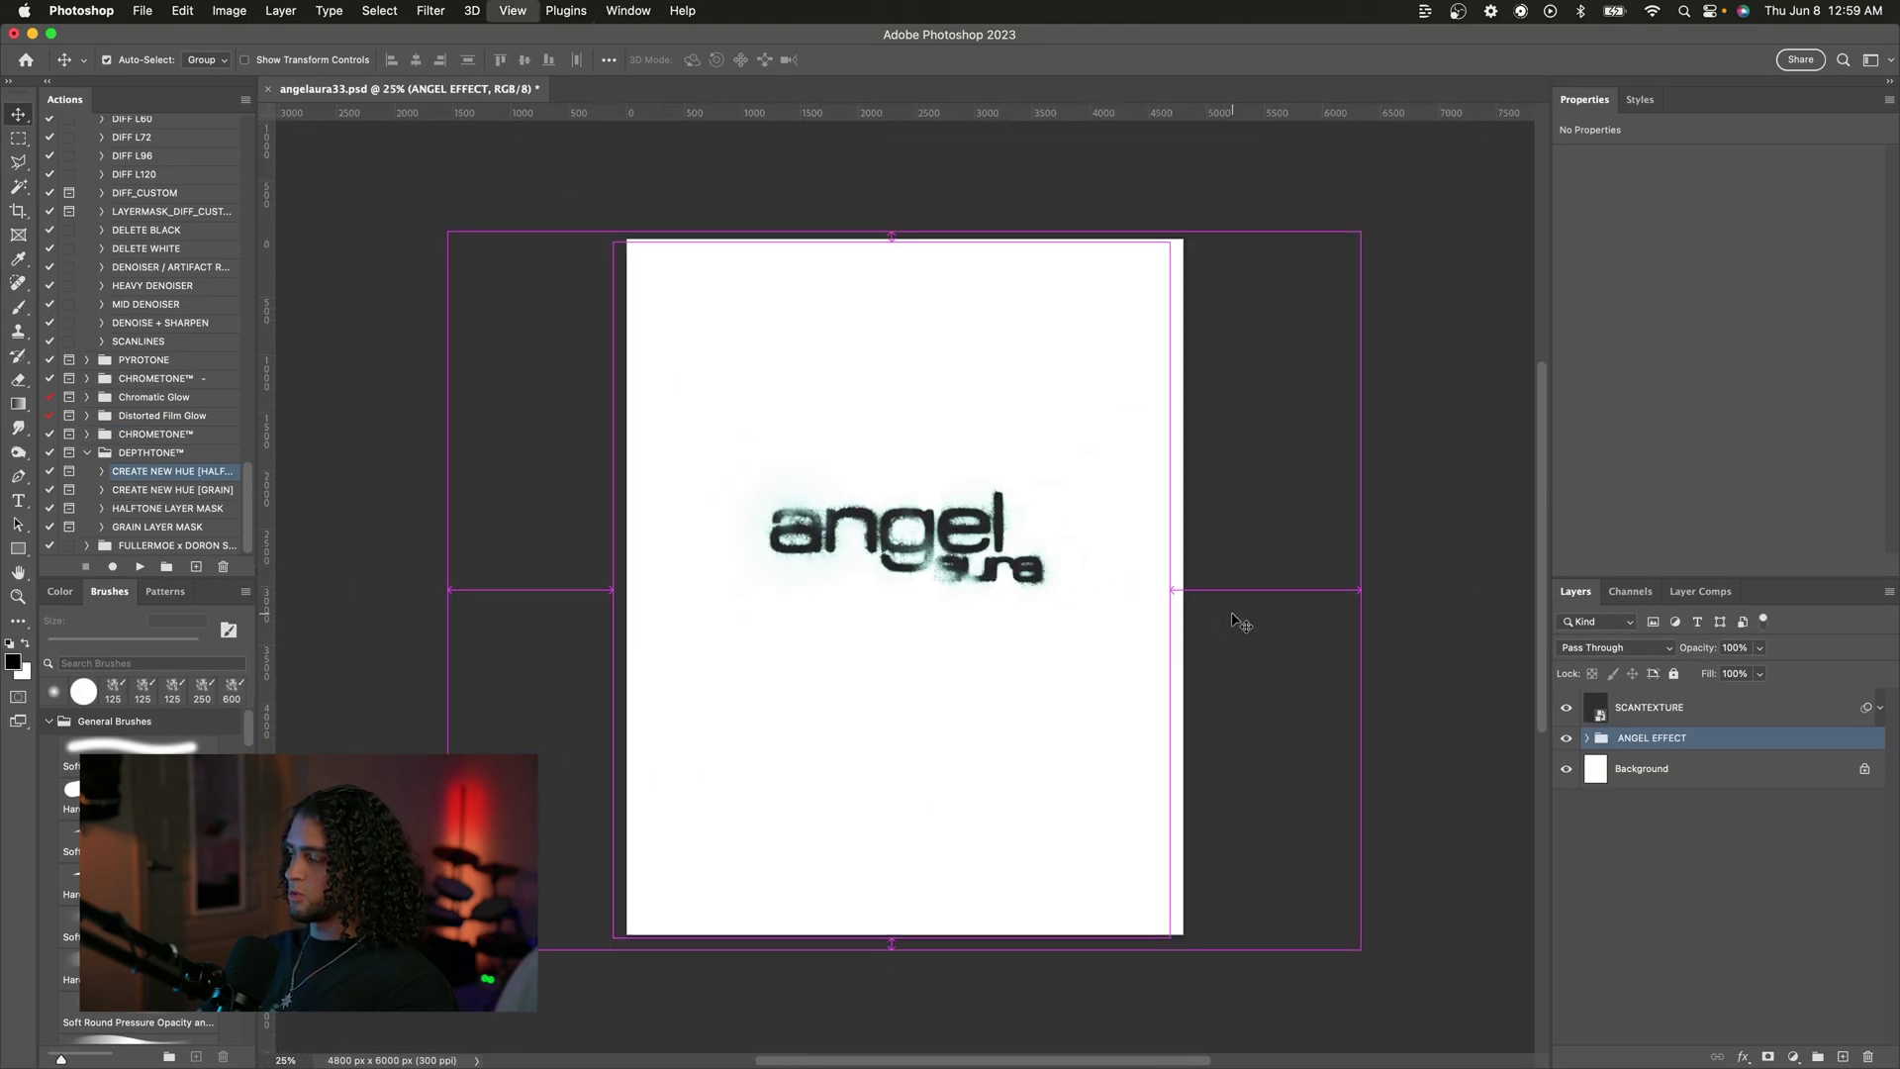
key(super+semicolon)
scroll(1231, 611, up, 2)
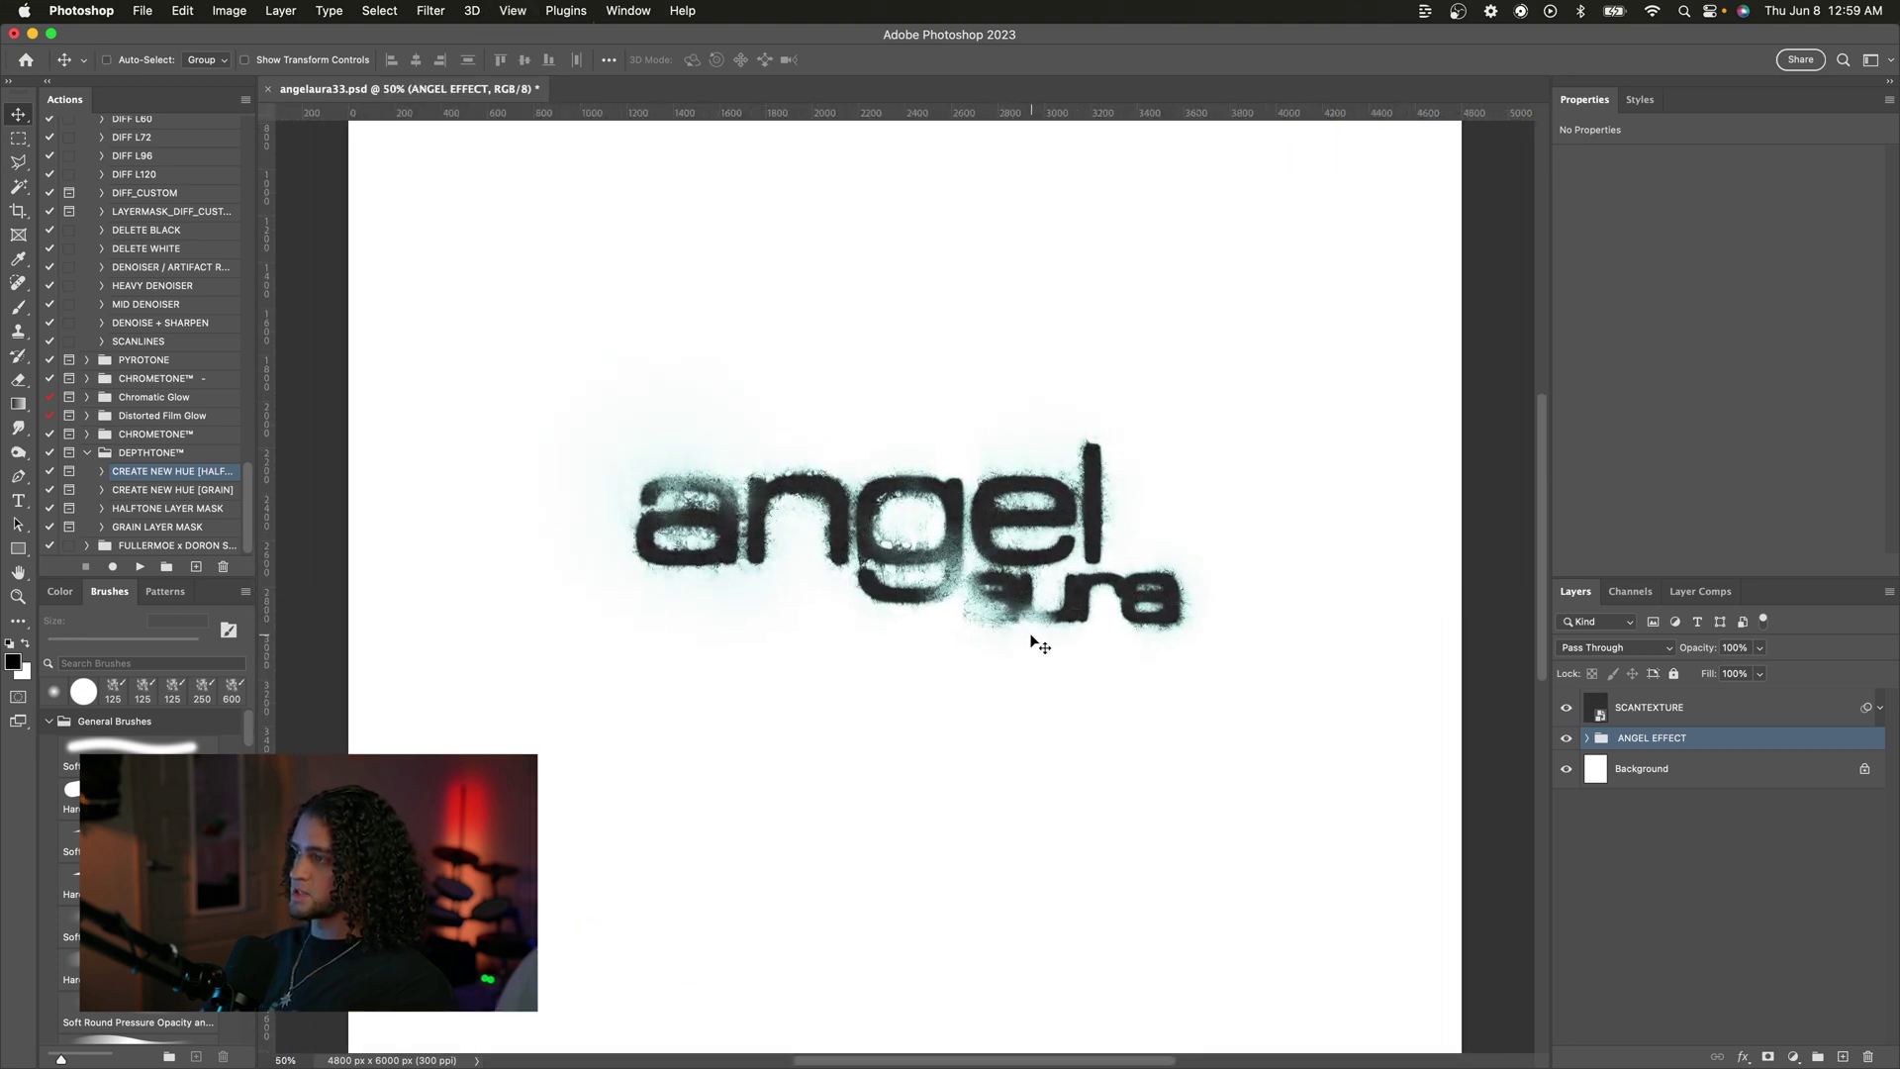
scroll(861, 535, down, 1)
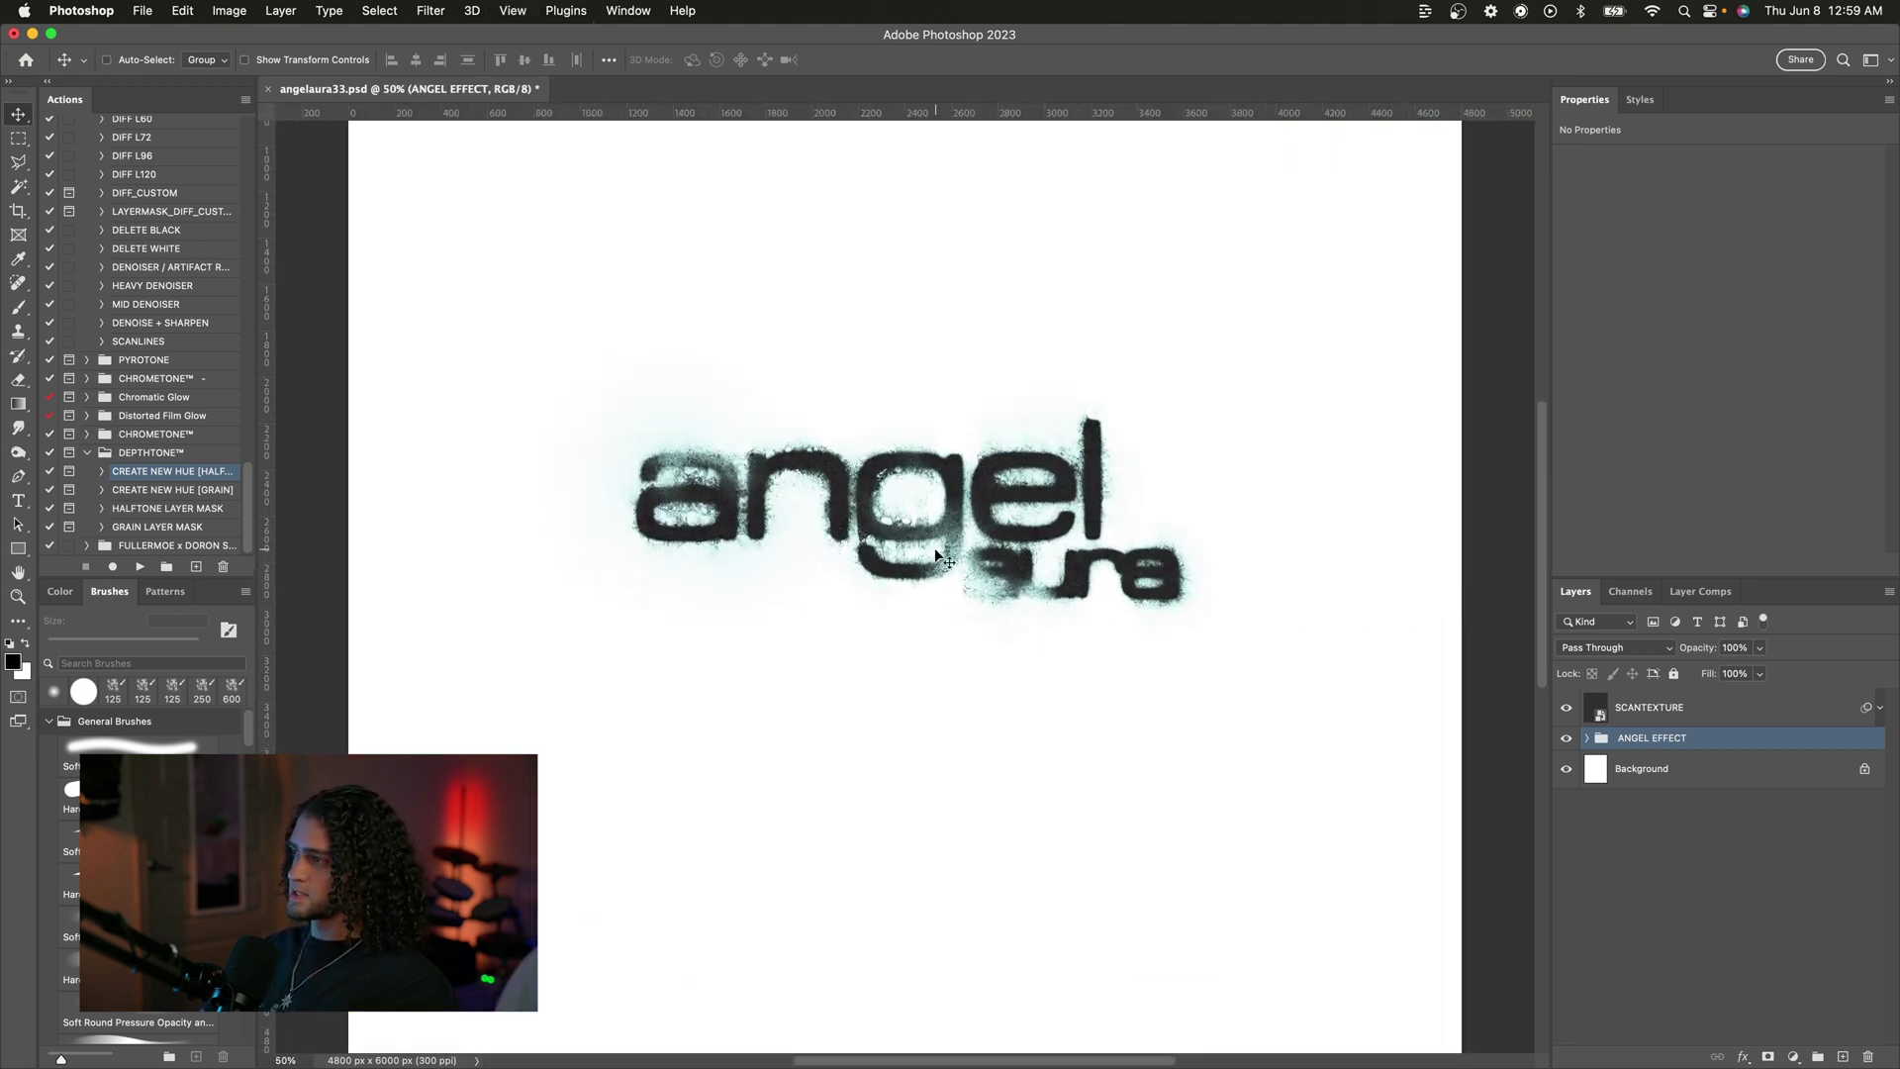
Step: Try replacing the "aura" text inside the ANGEL EFFECT group with "graphic"
click(1586, 738)
click(1602, 886)
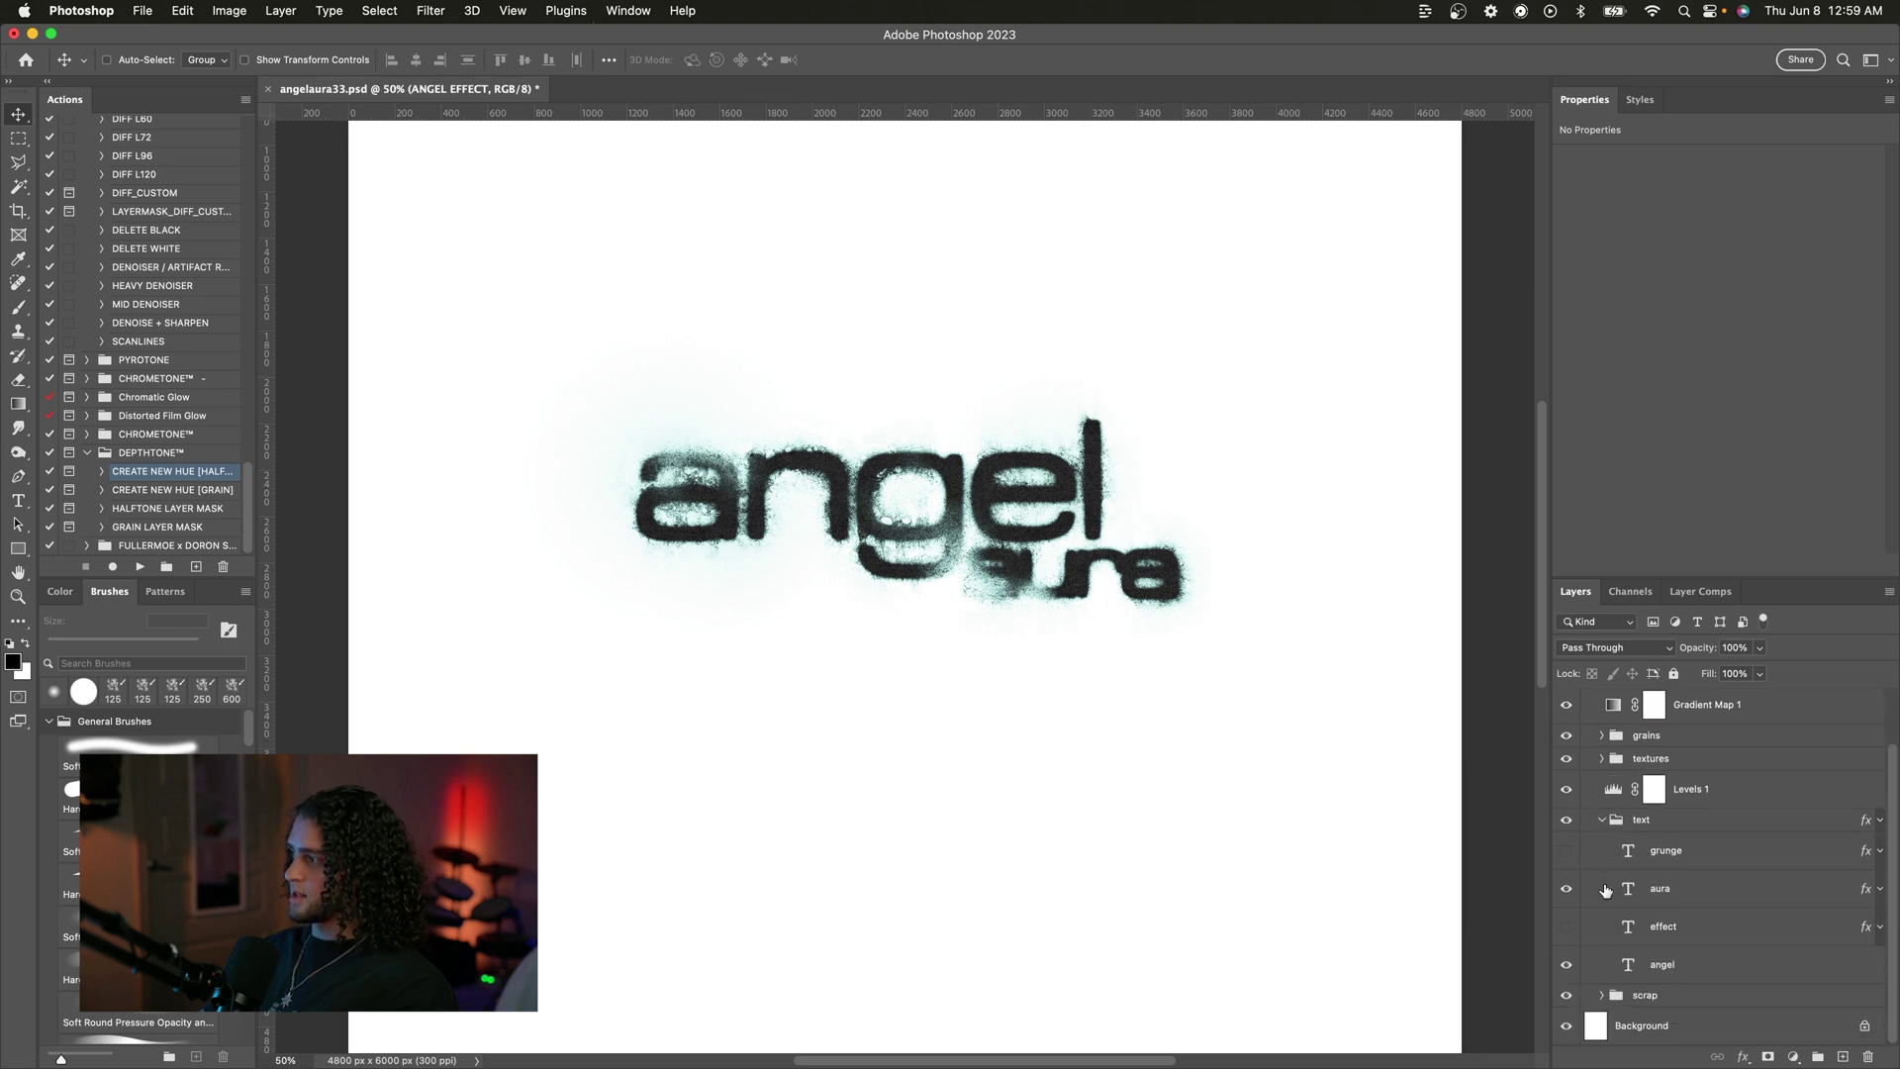
double_click(1620, 897)
text(graphi)
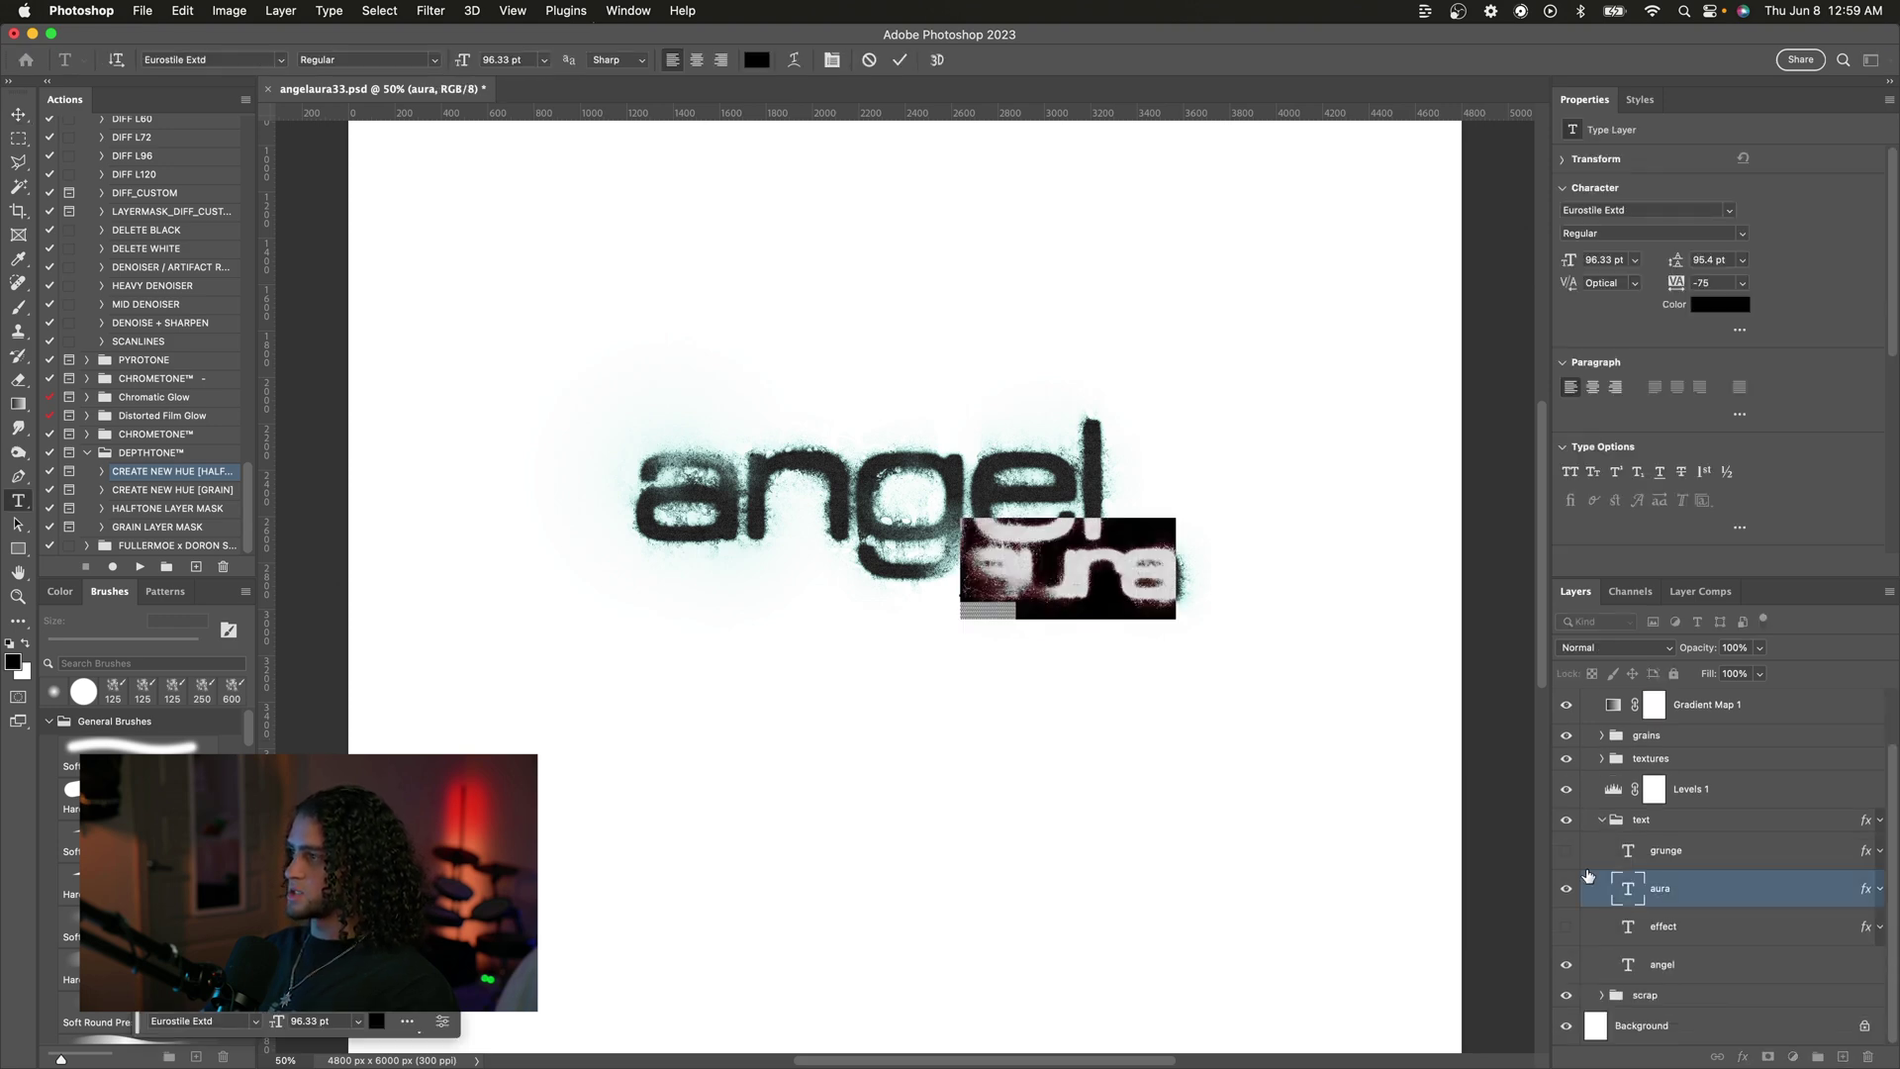
text(c)
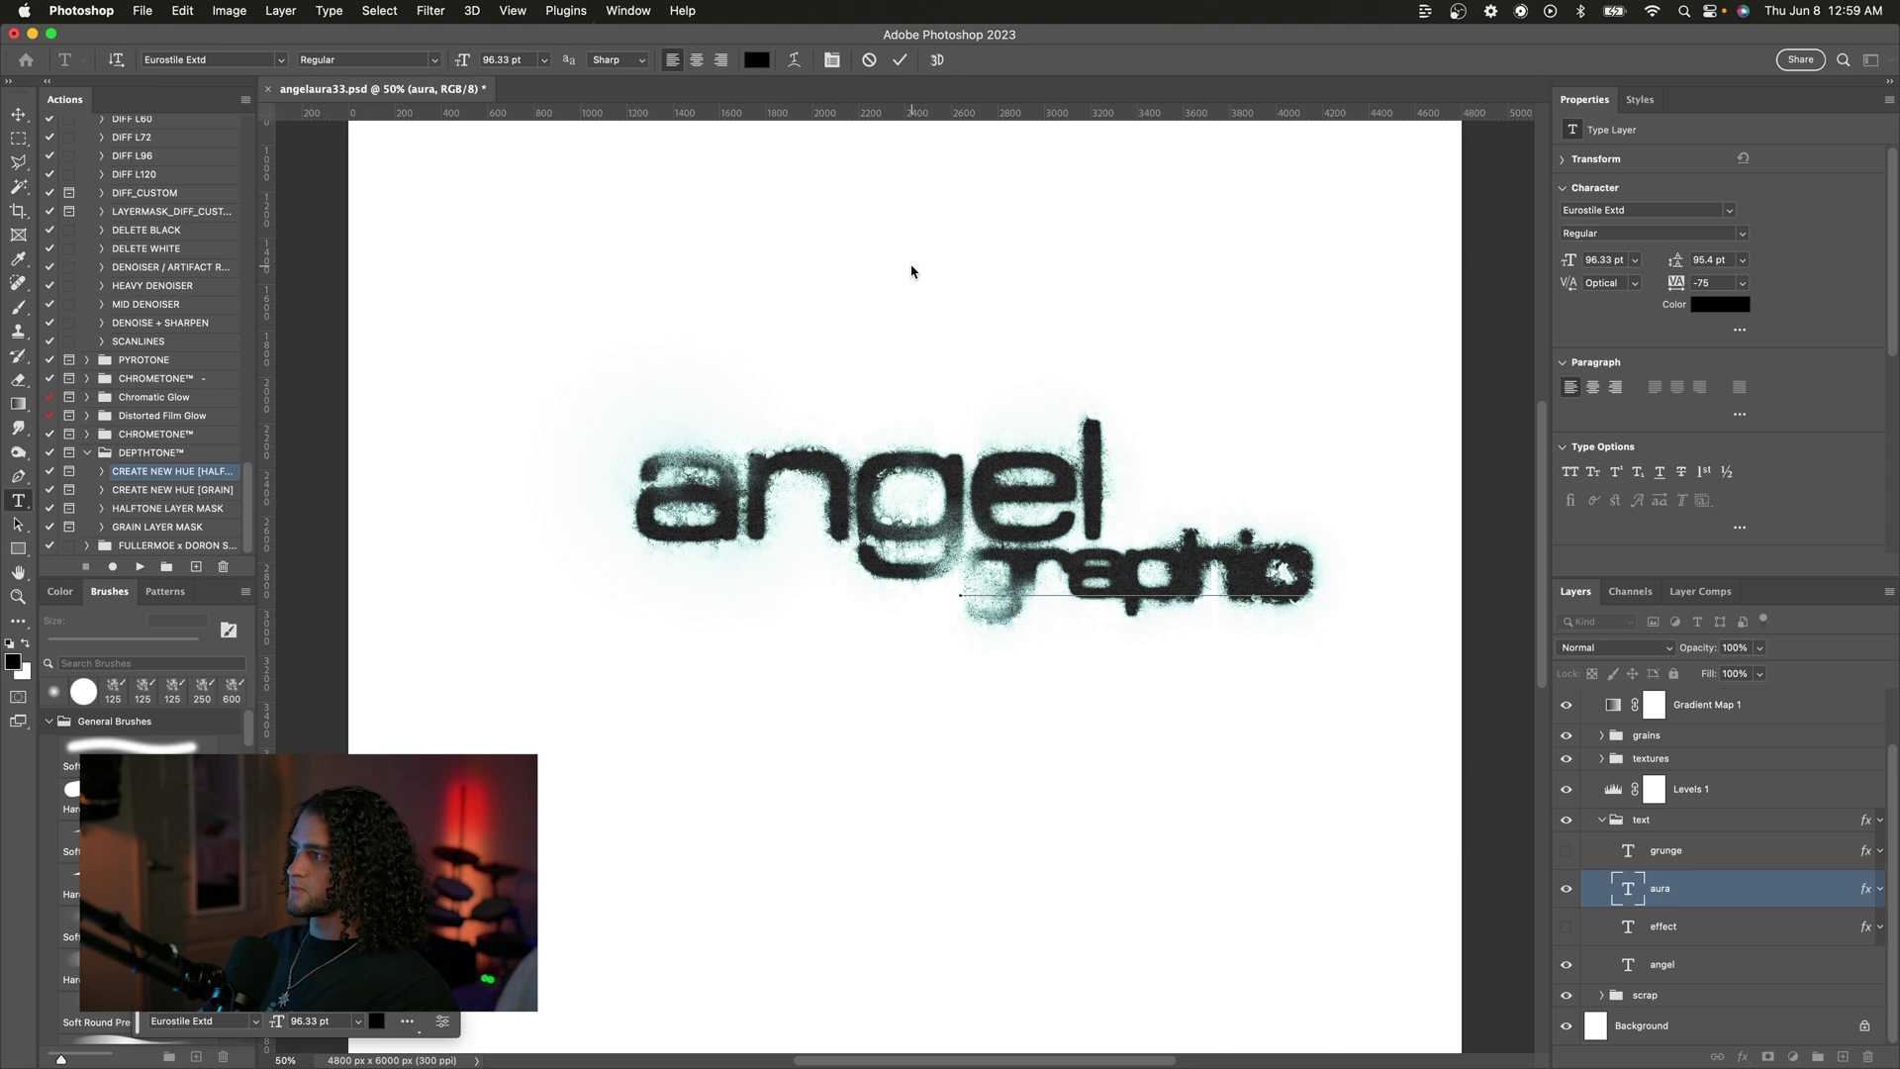
click(869, 59)
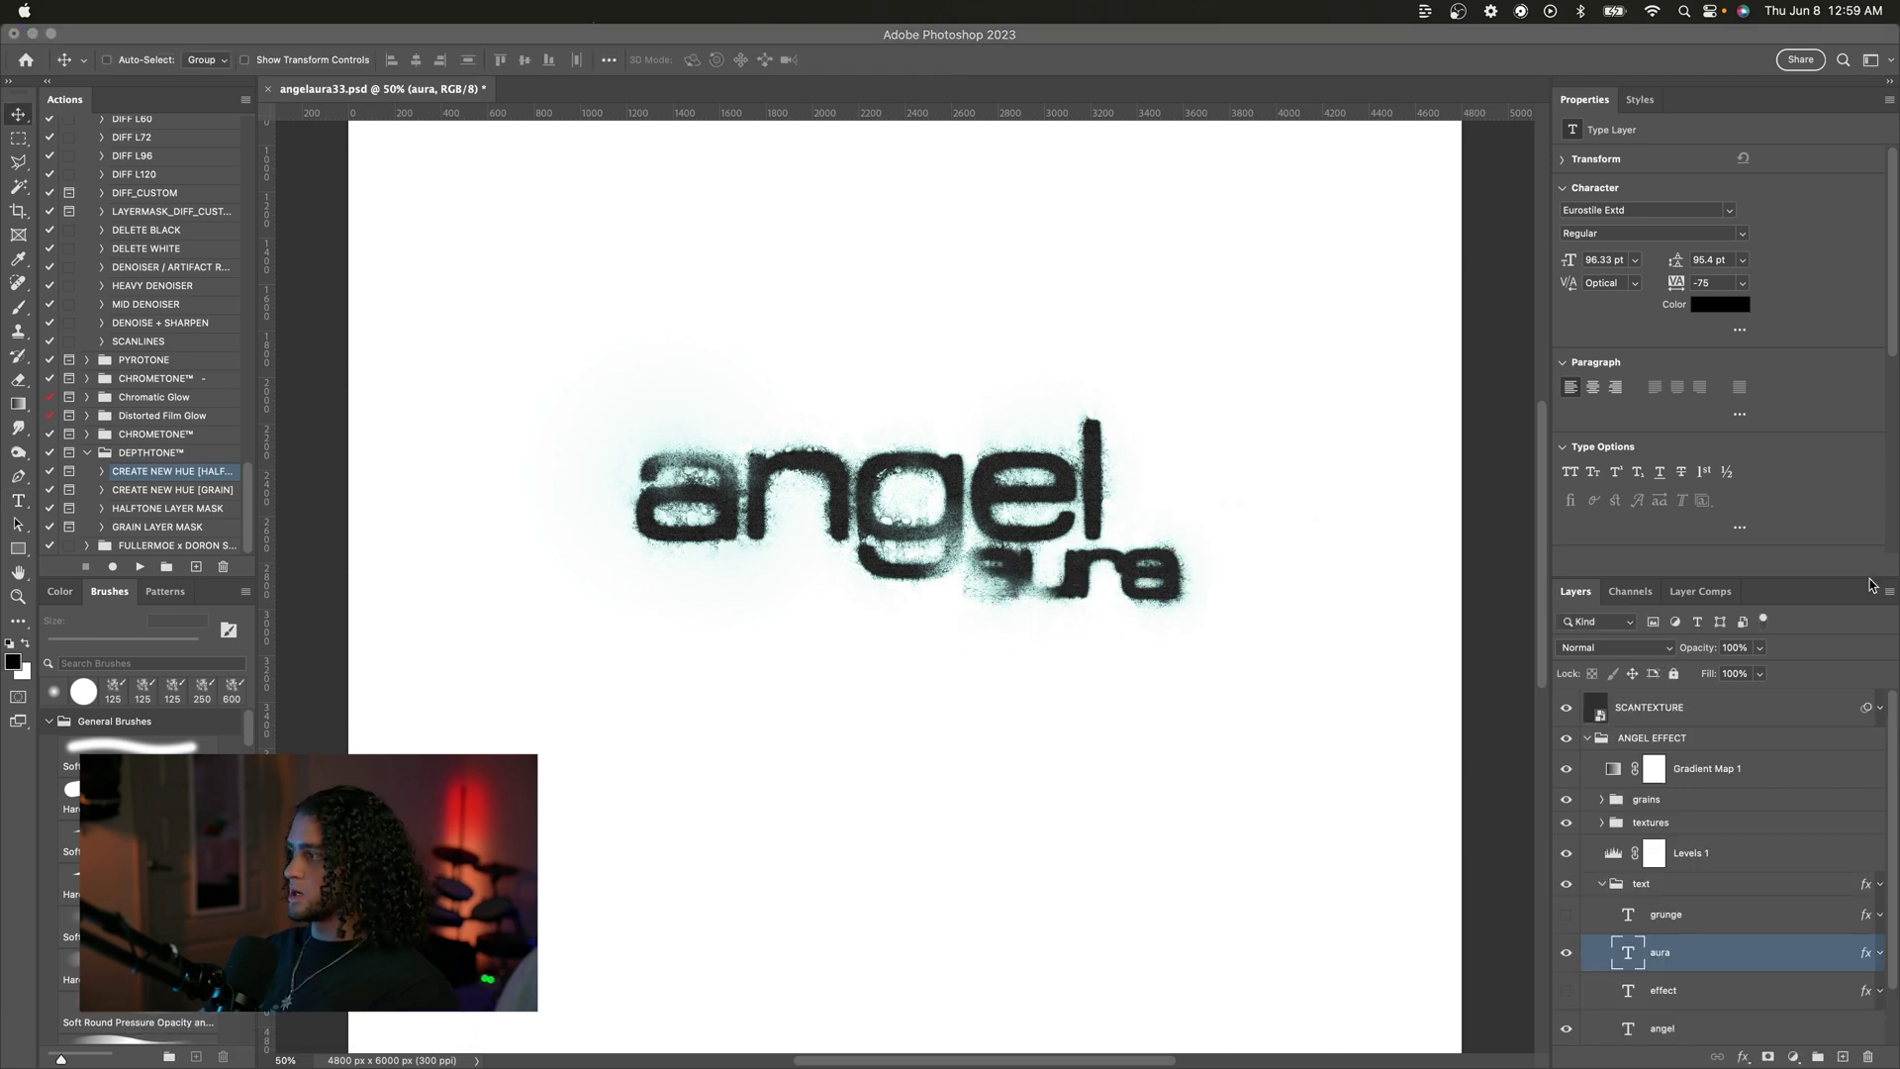
Step: Collapse the ANGEL EFFECT group and hide it
click(1587, 737)
click(1566, 738)
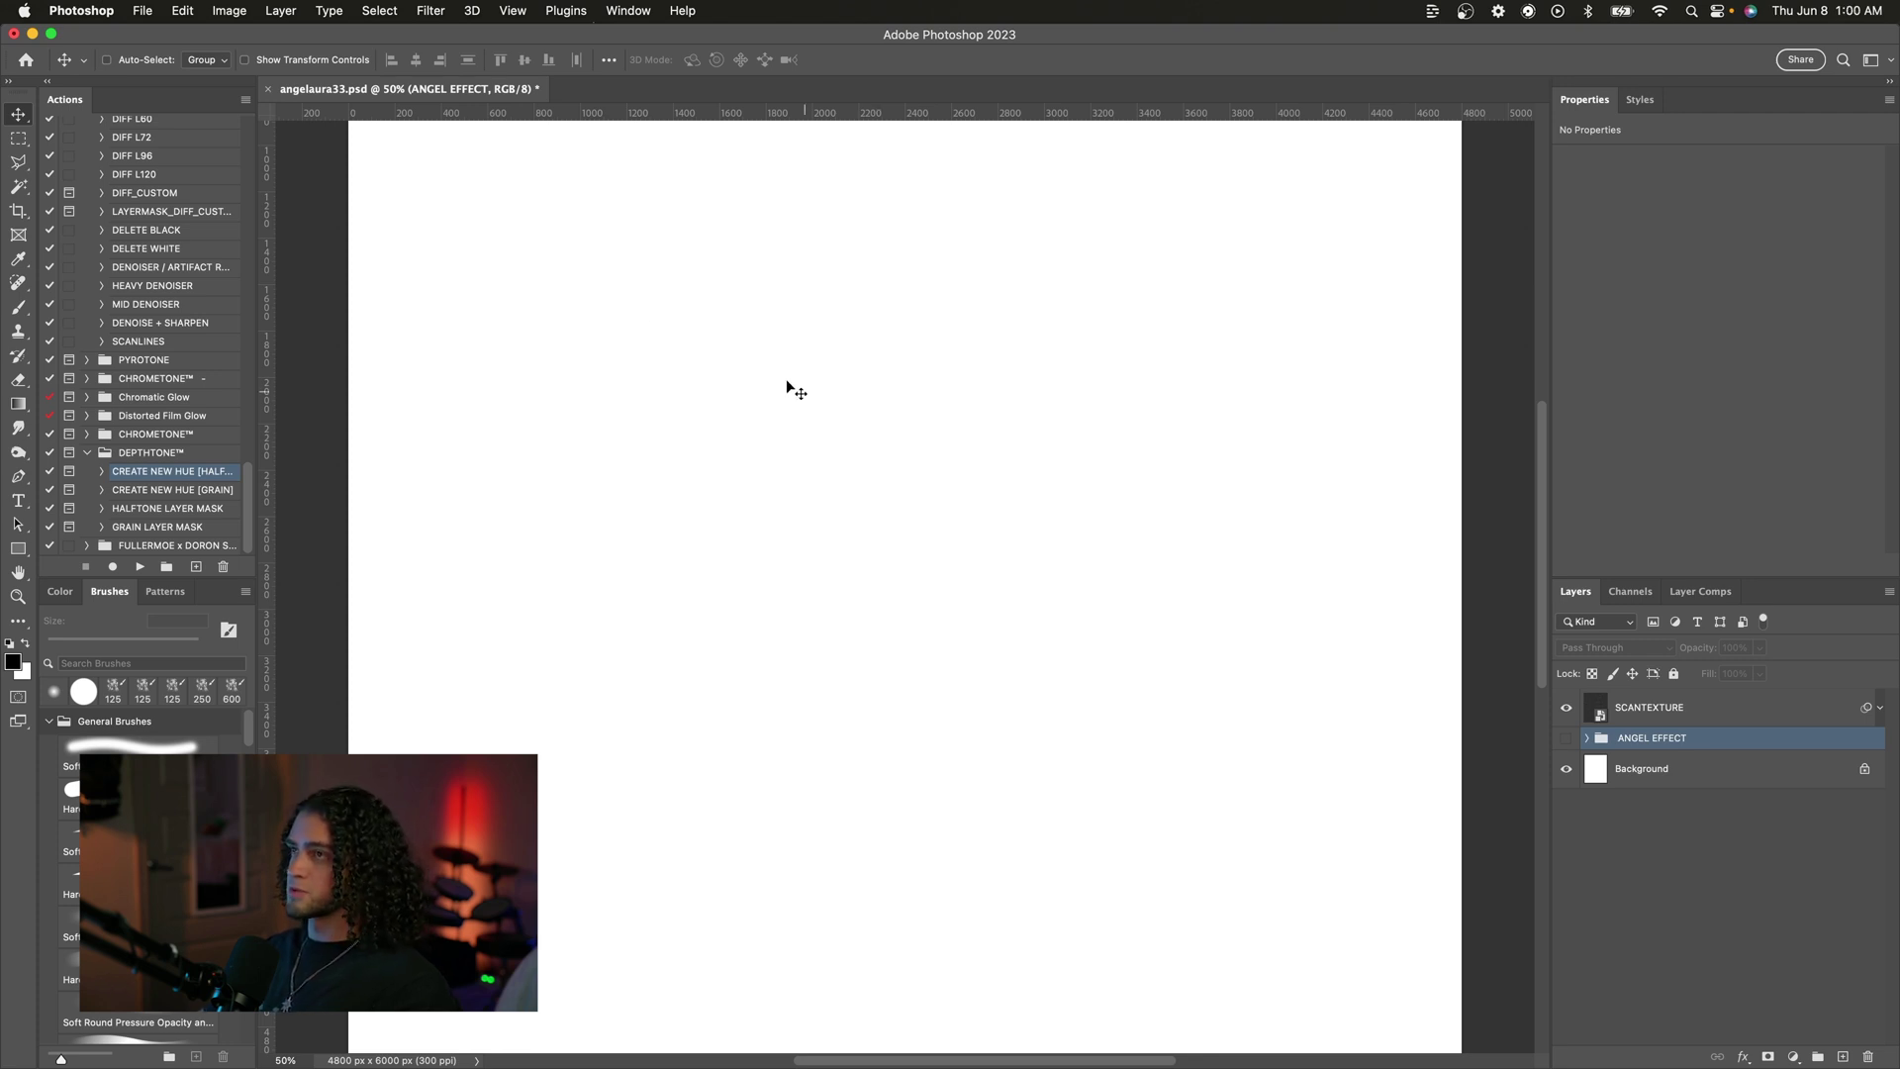
Step: Check the document's dimensions and resolution in Image Size without changing them
click(230, 11)
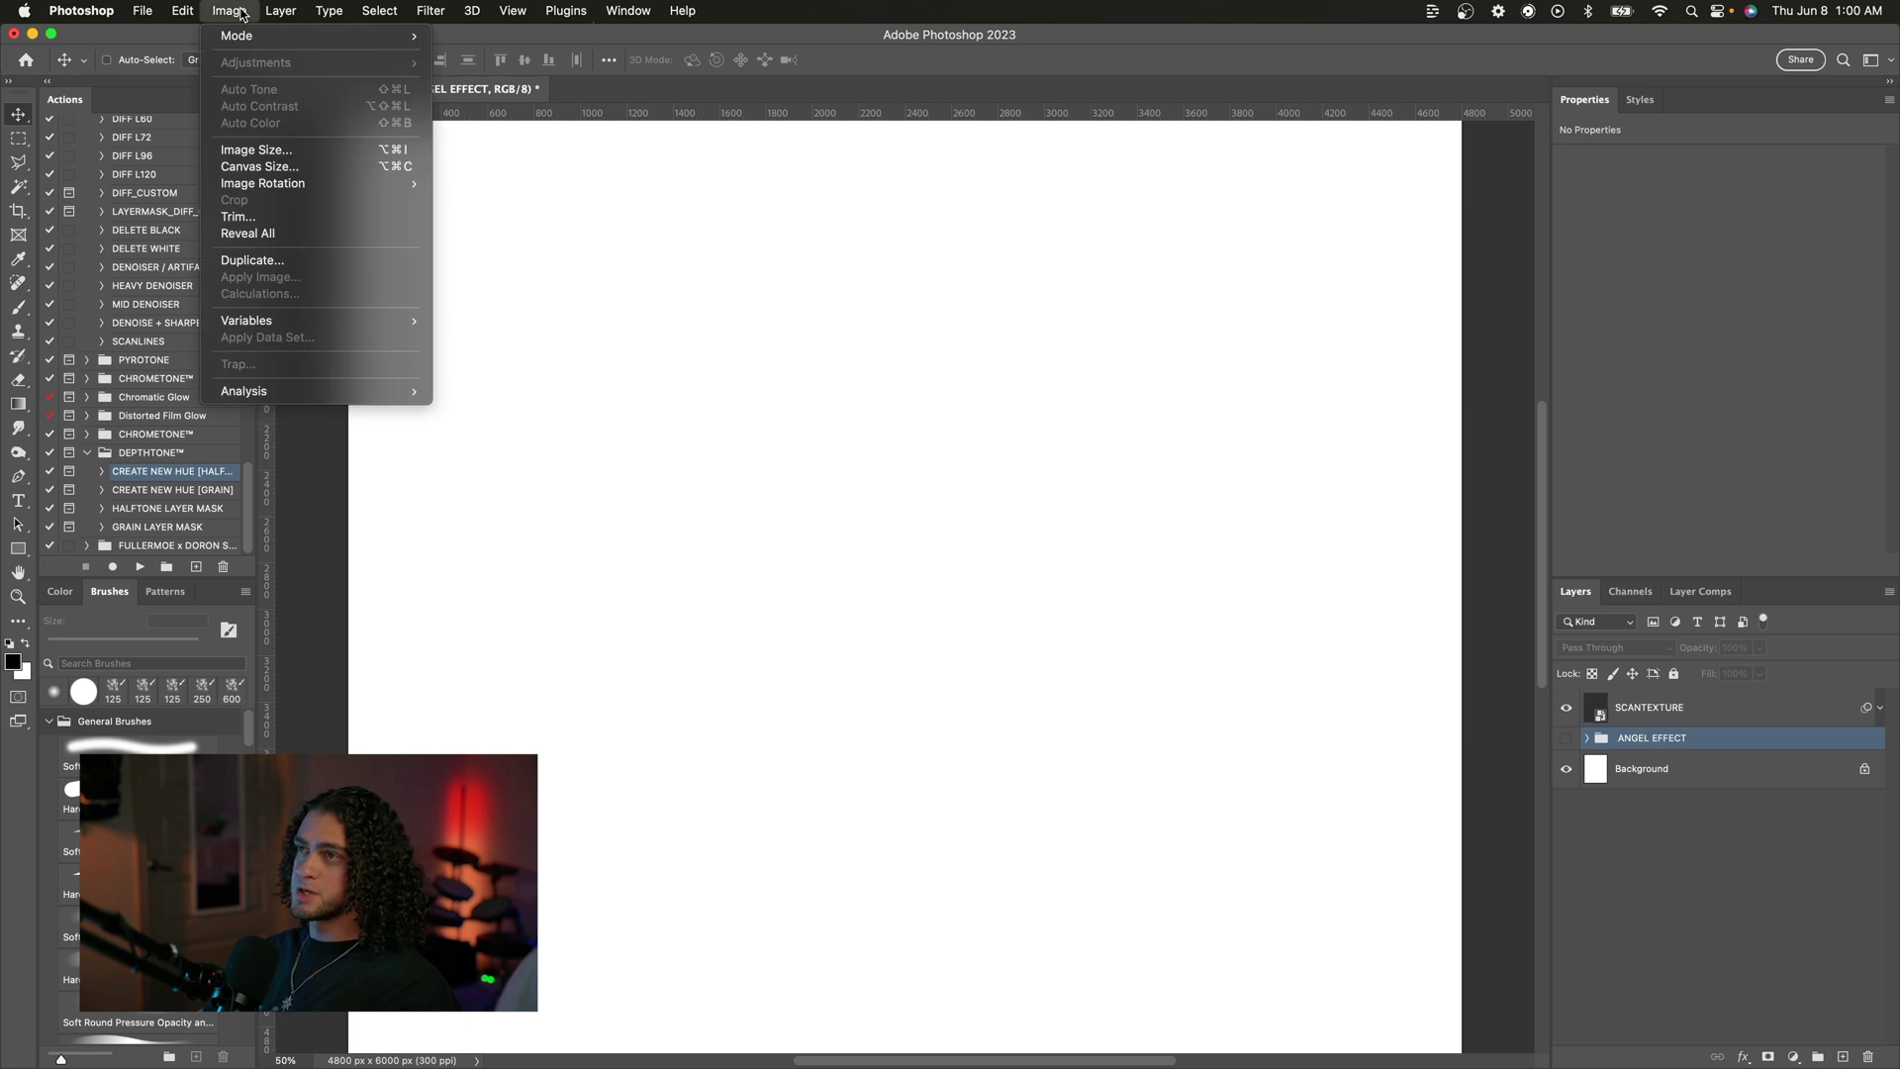
click(255, 149)
drag(761, 185, 641, 267)
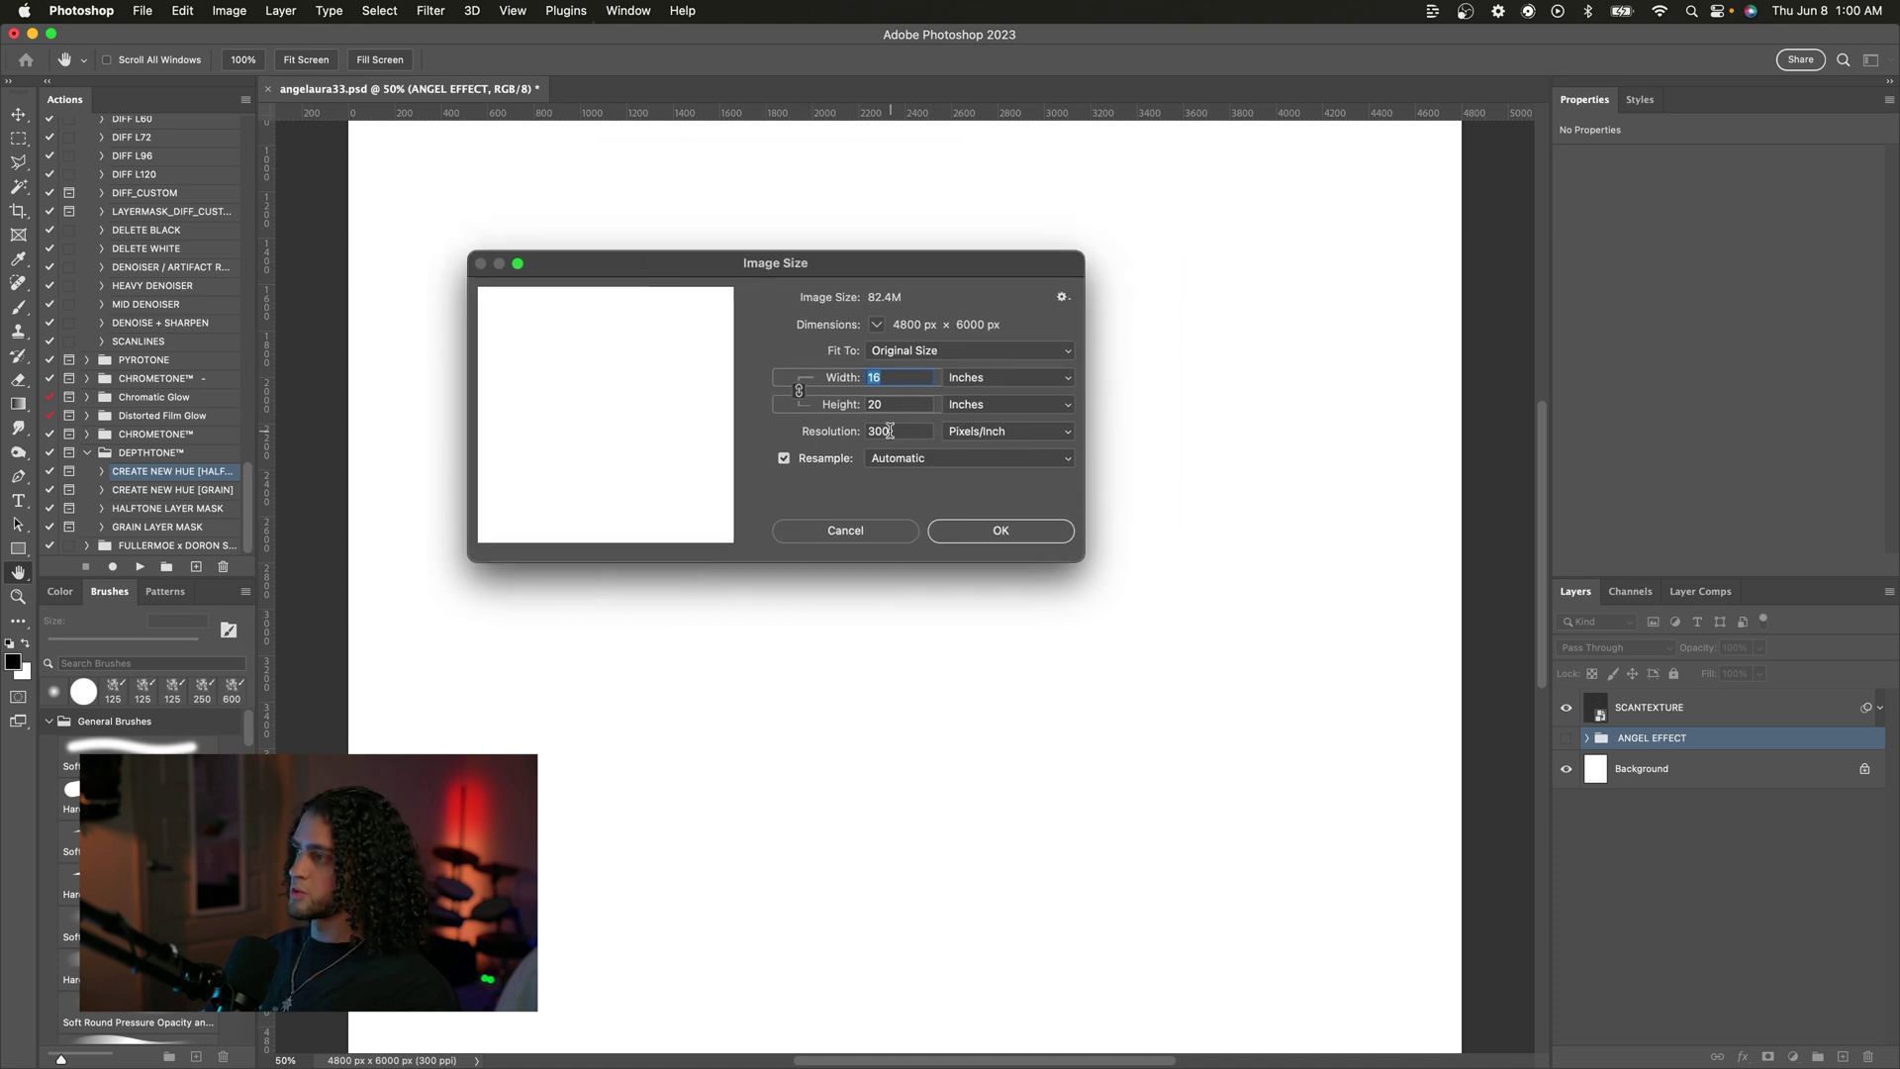
click(862, 525)
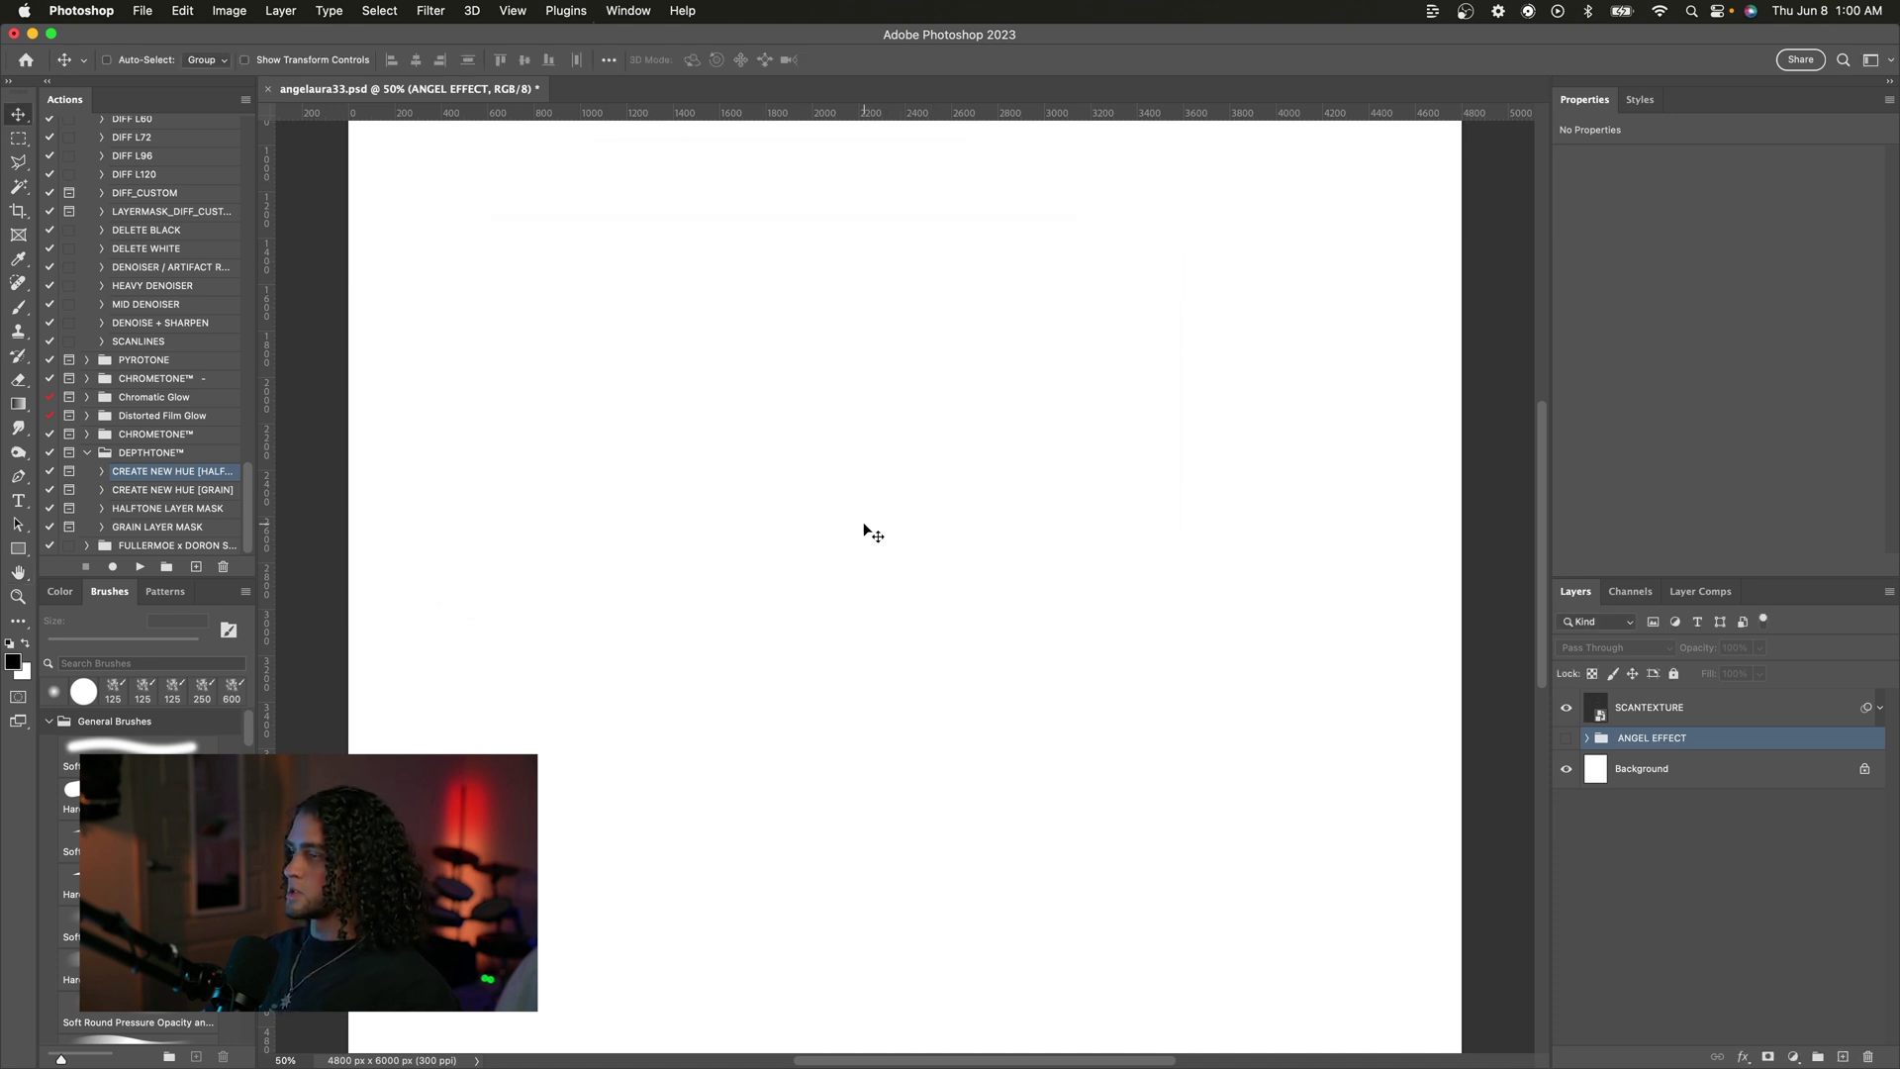
Step: Add a text layer reading "angelic" in Eurostile Extd Regular near the middle of the canvas
key(t)
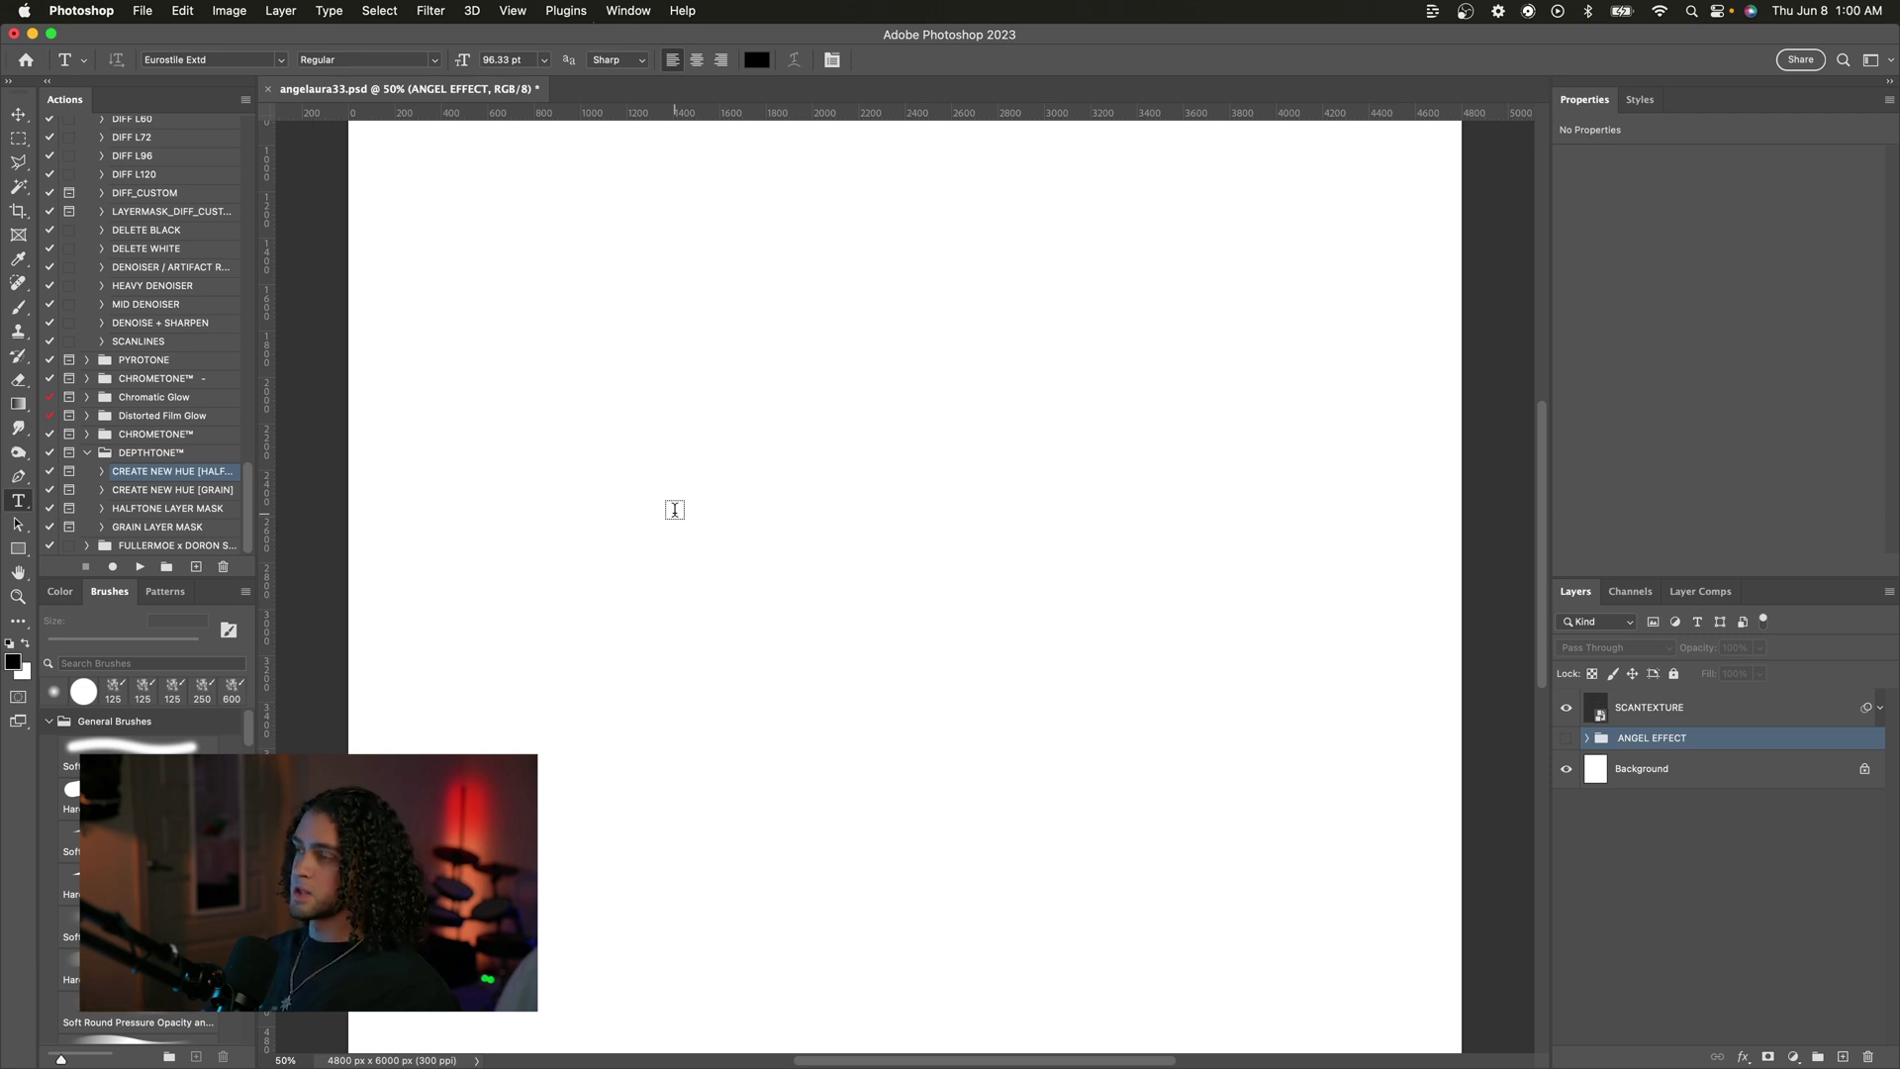
click(773, 546)
text(angelic)
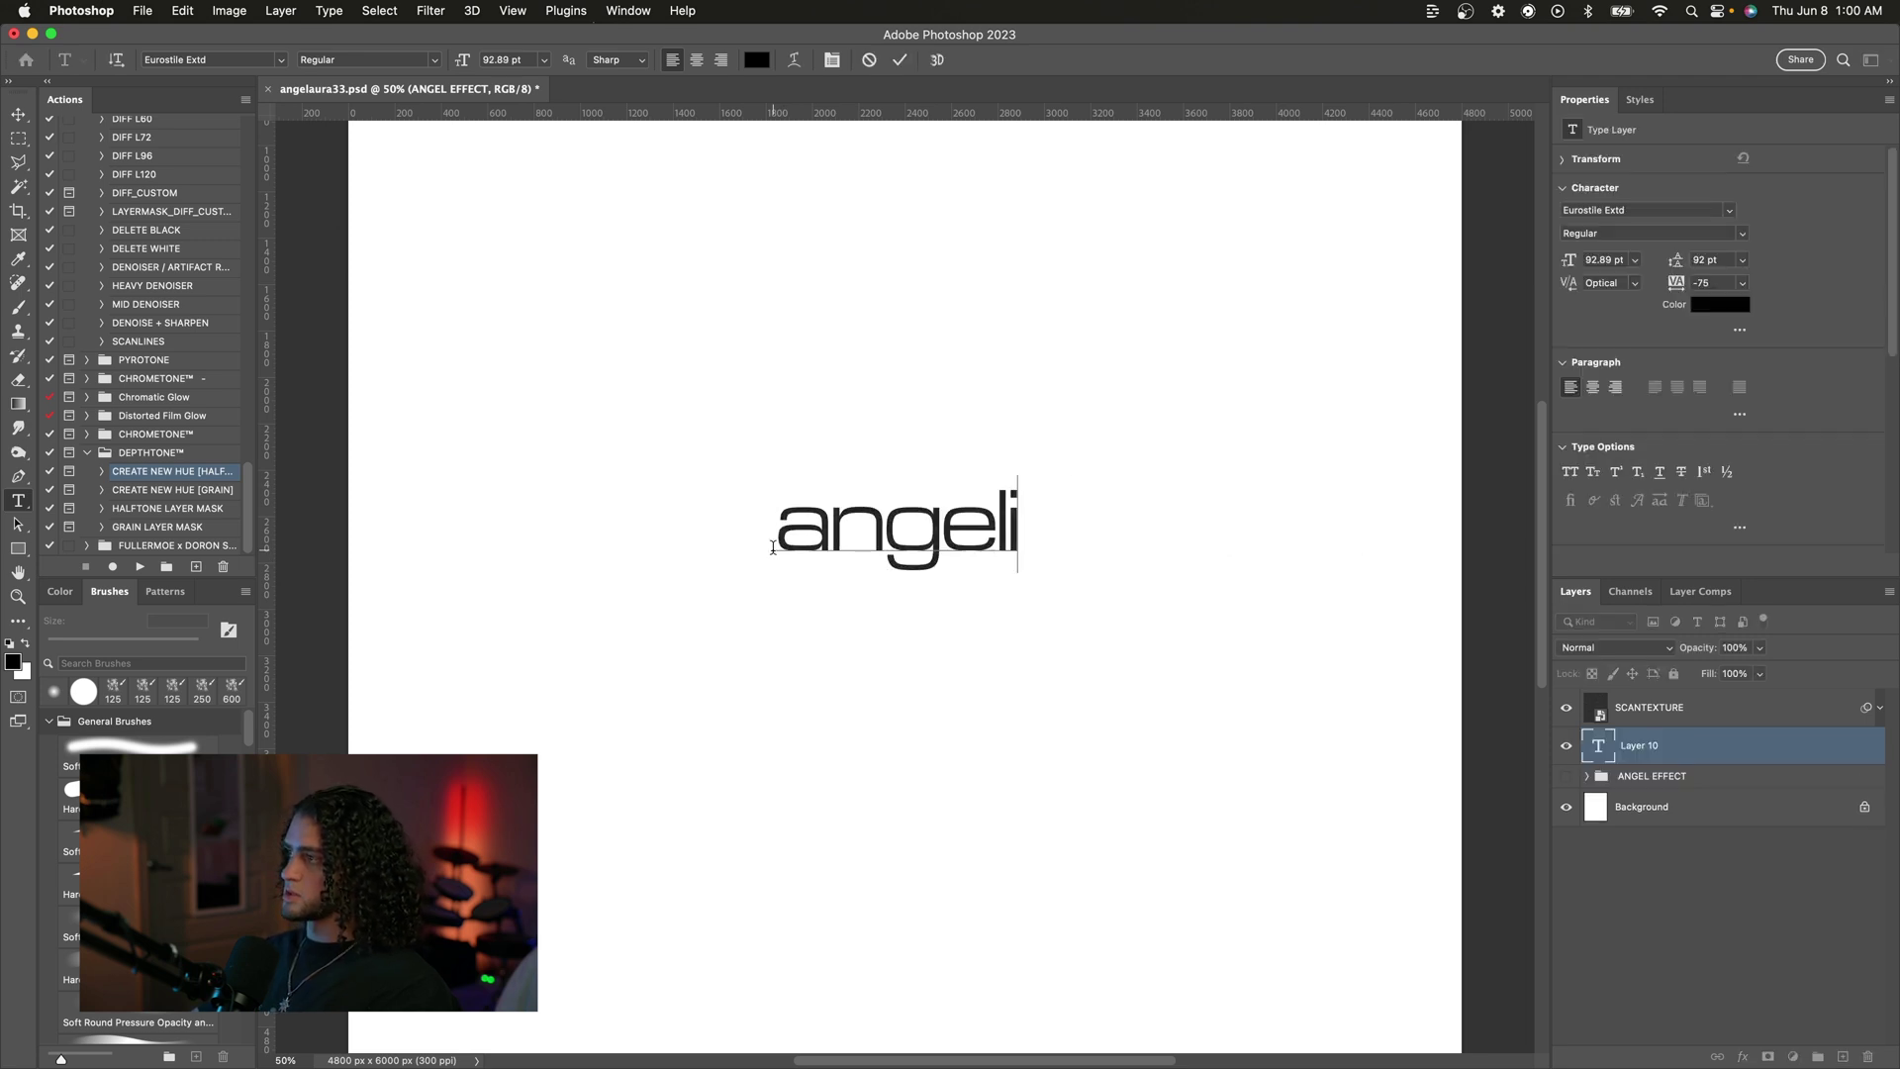
click(901, 62)
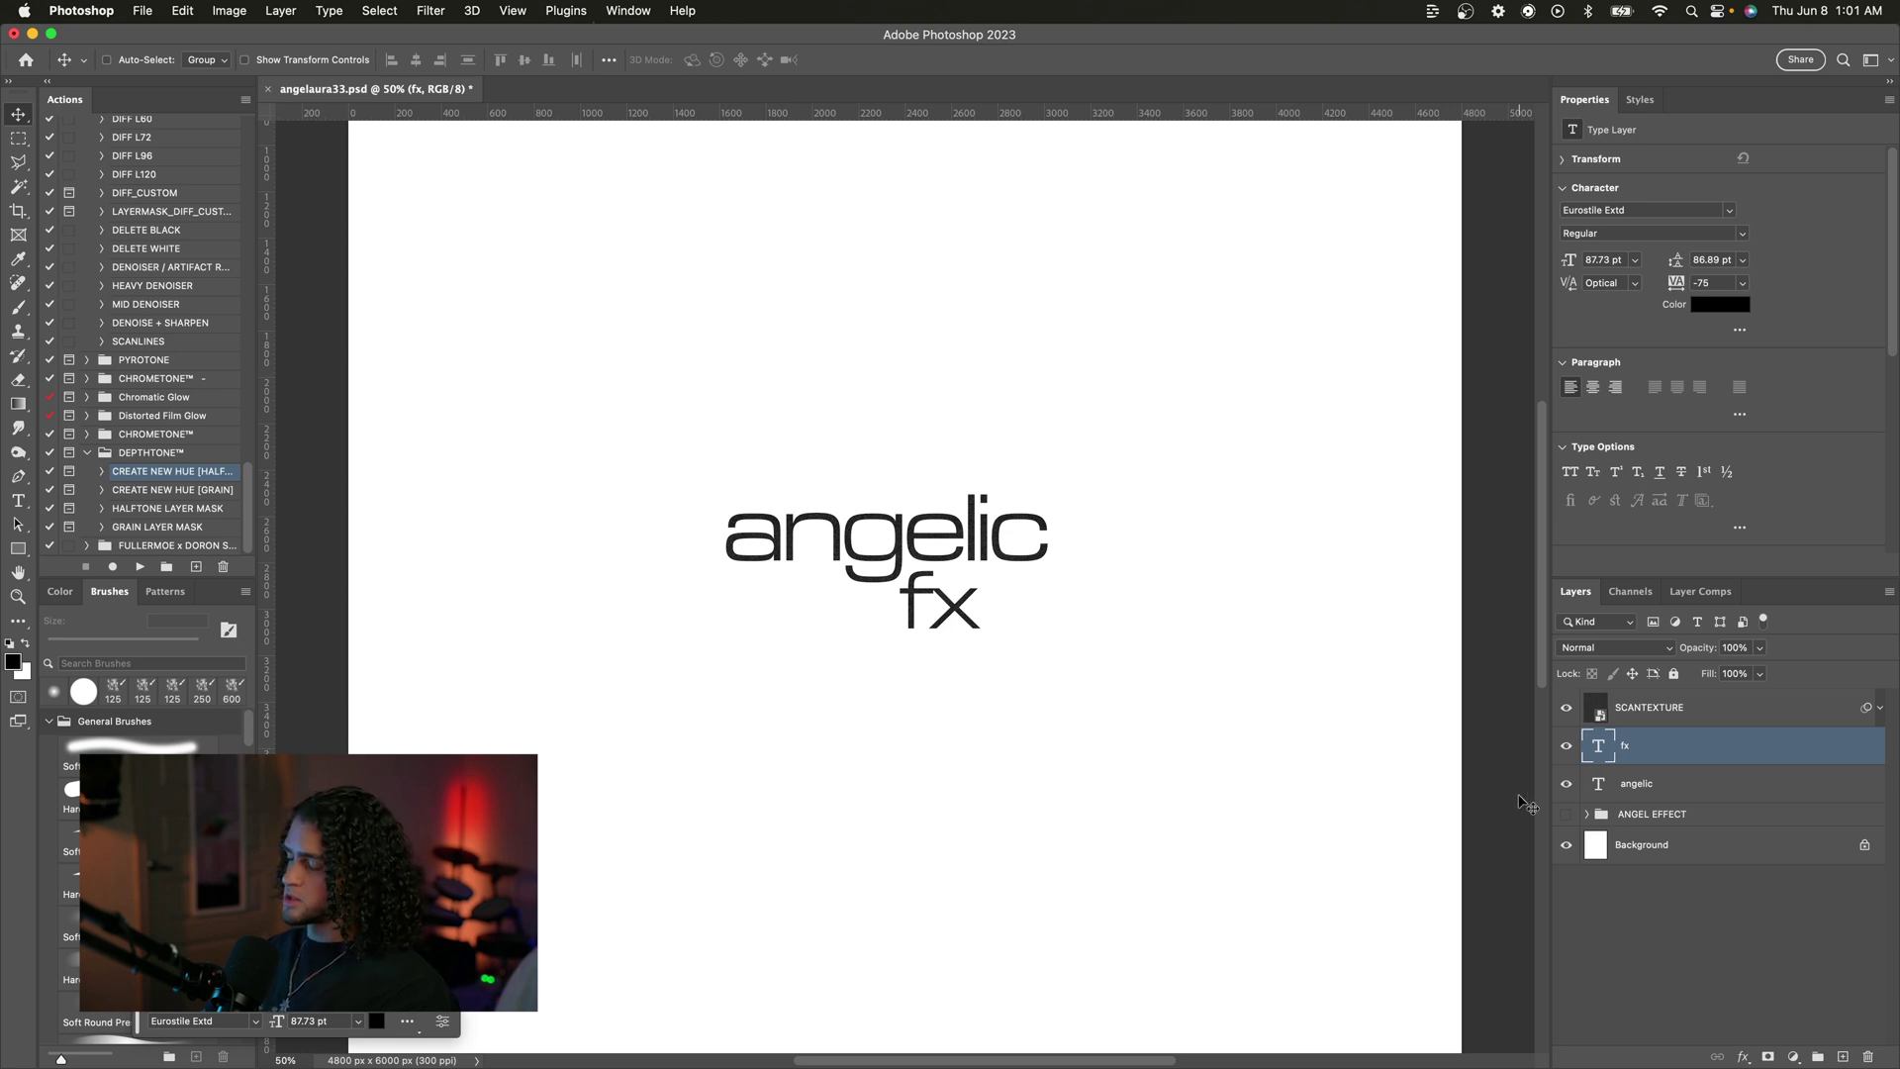
Step: Group the fx and angelic text layers under the name "text" and hide the SCANTEXTURE layer
key(alt+shift+bracketleft)
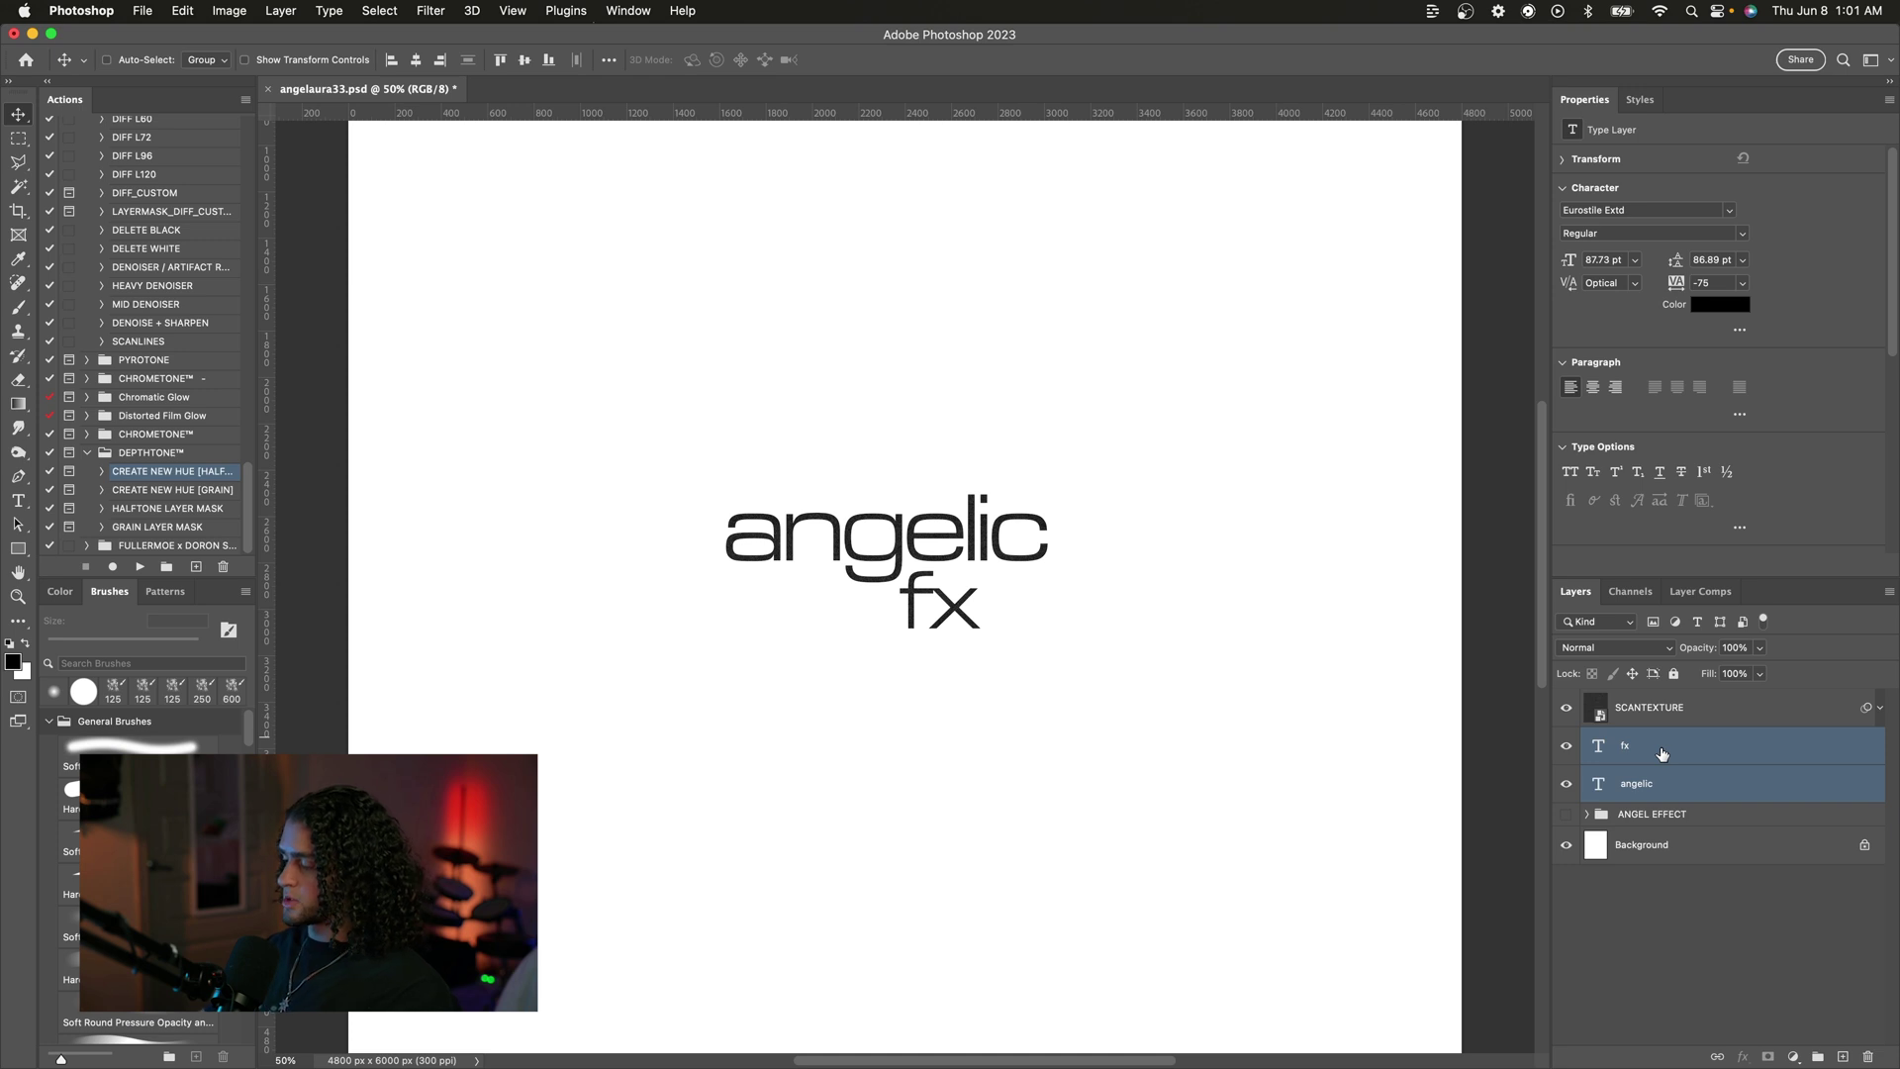
key(super+g)
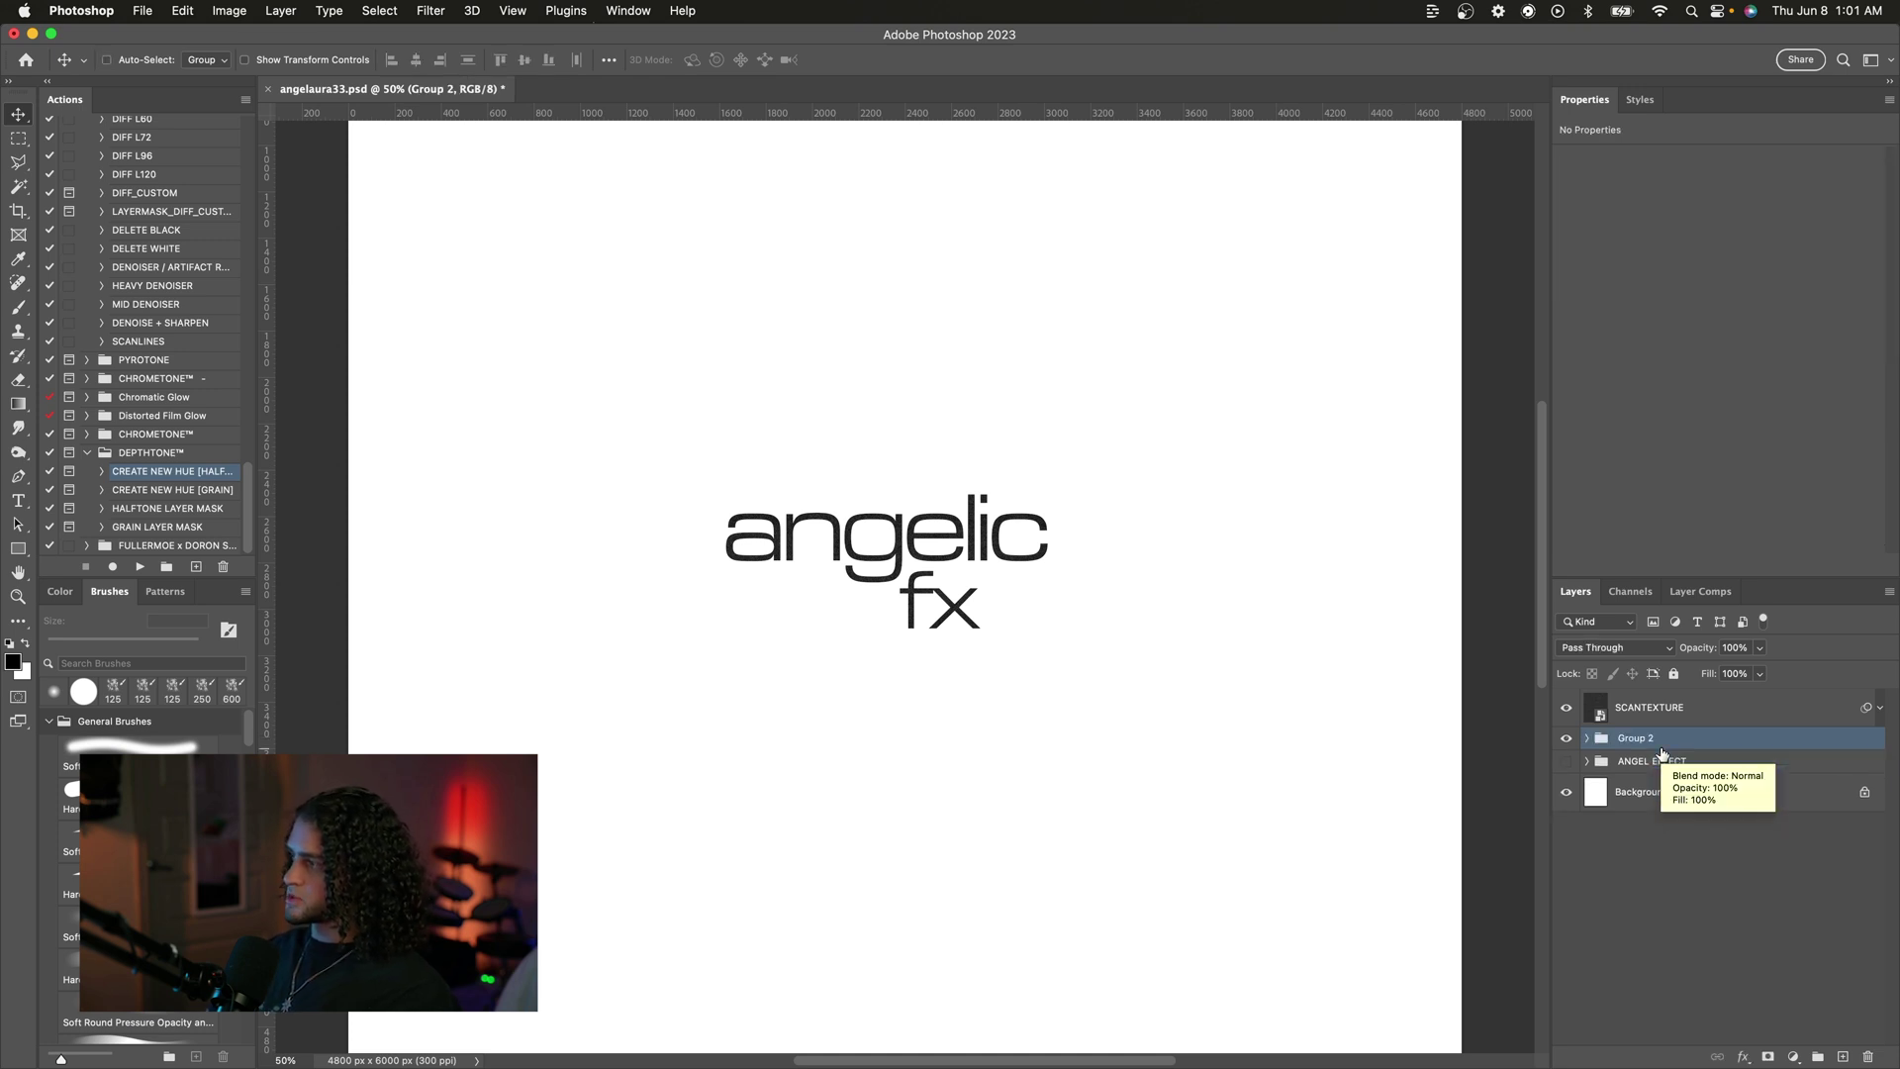
click(1566, 707)
double_click(1635, 738)
text(t)
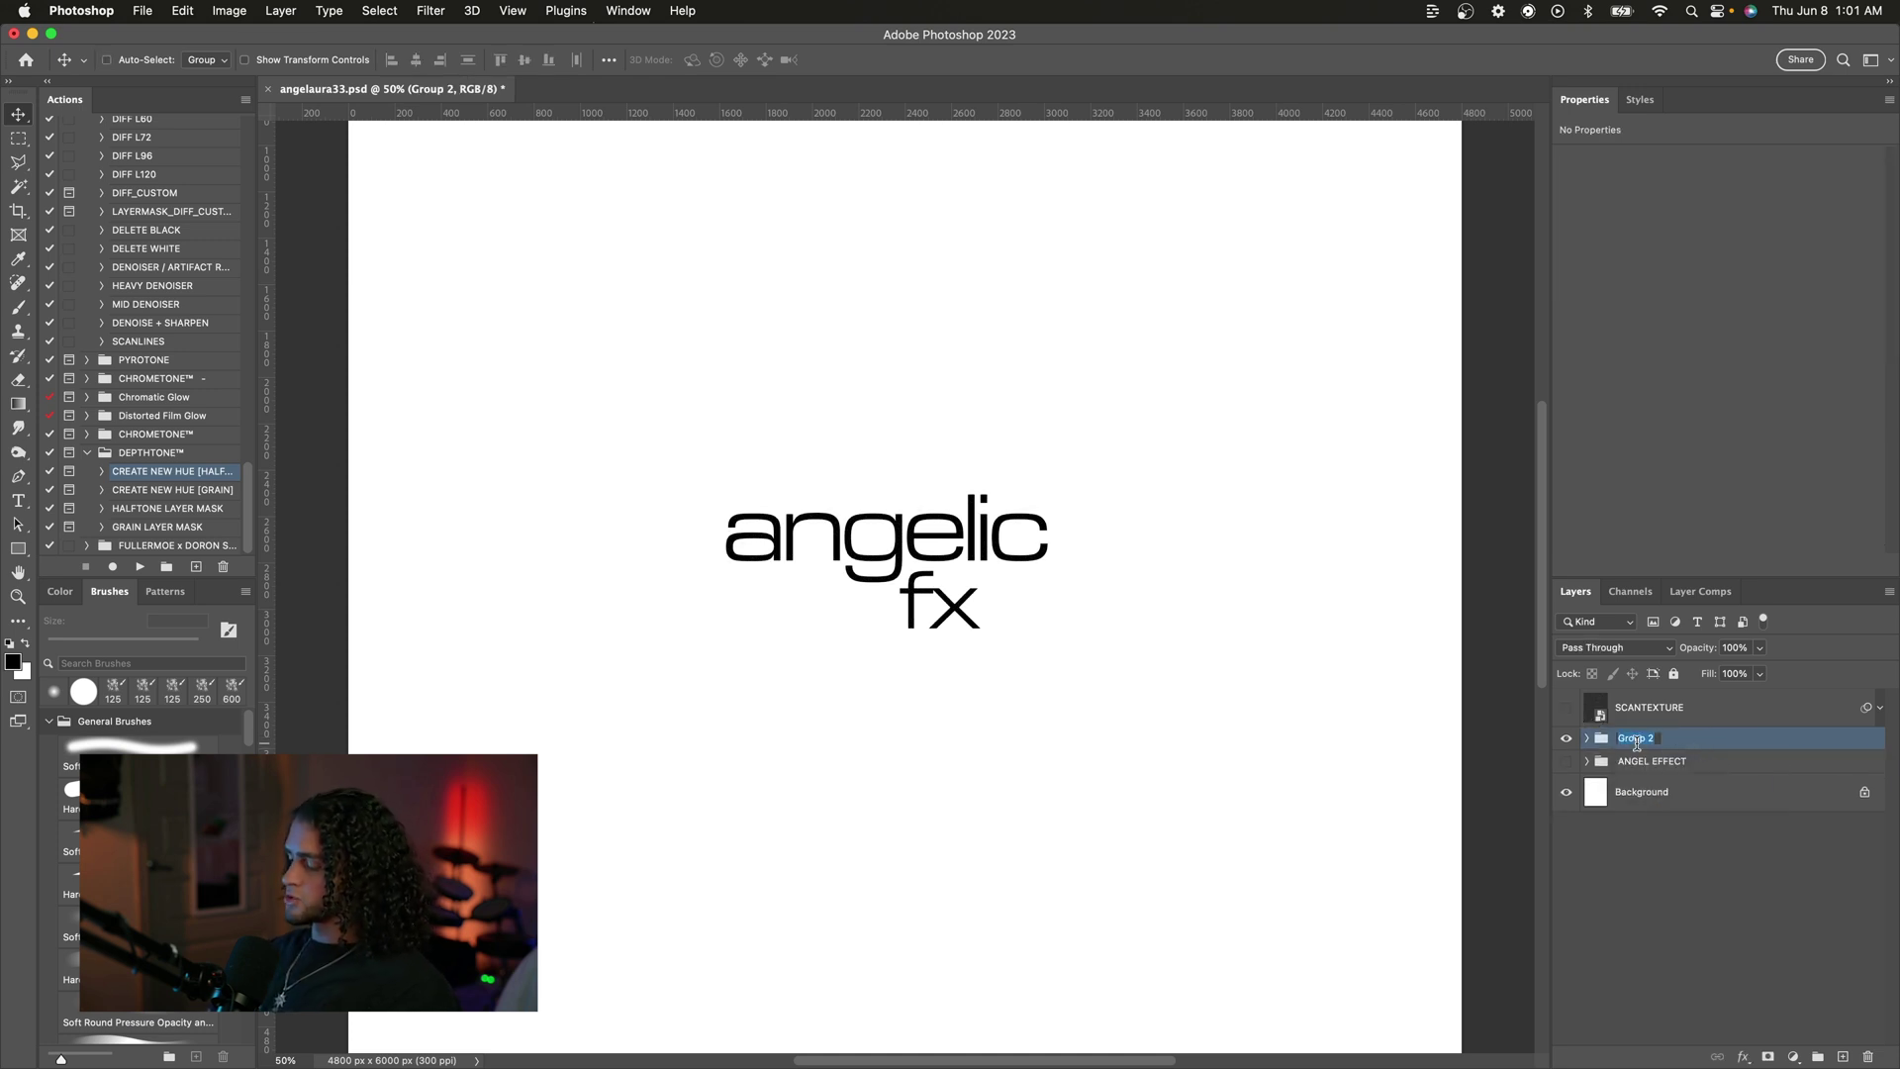
text(ext)
key(Return)
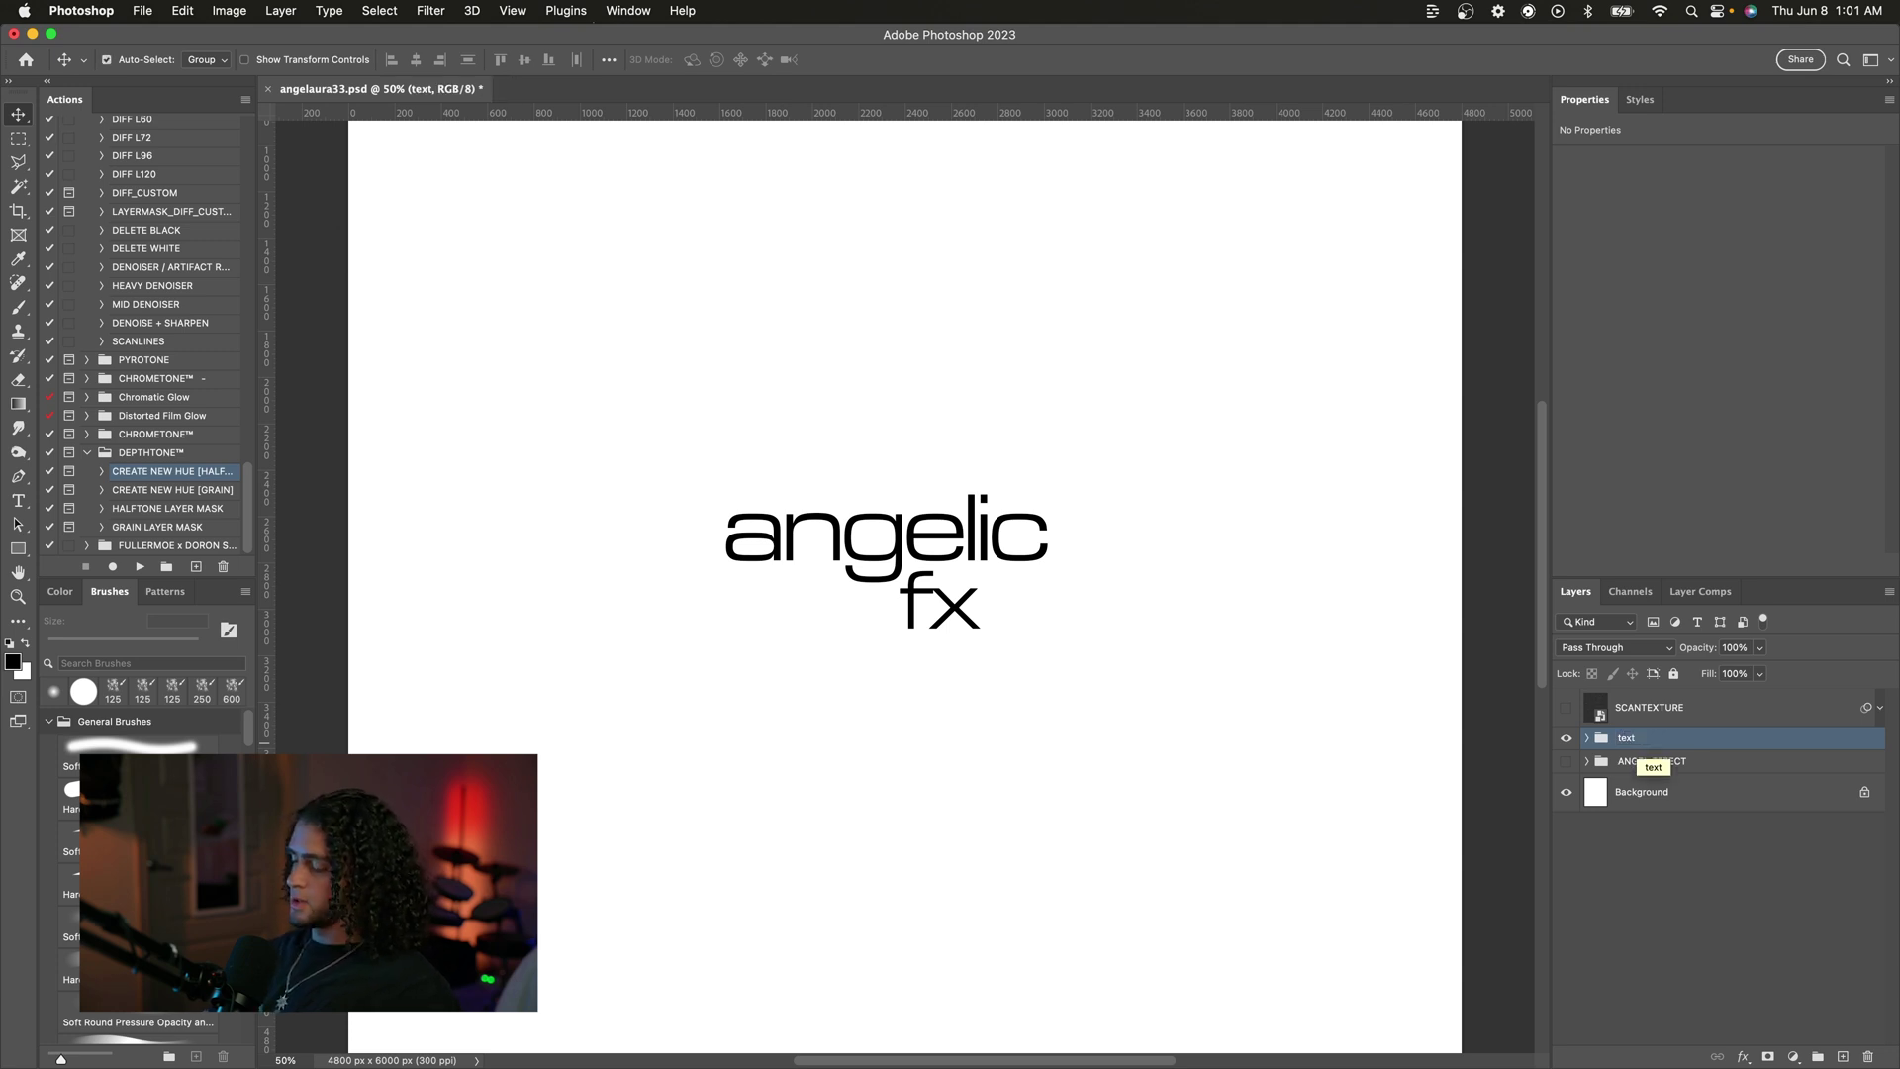
Step: Wrap the text group in a parent group named "angel grunge effect"
key(super+g)
double_click(1628, 738)
text(ag)
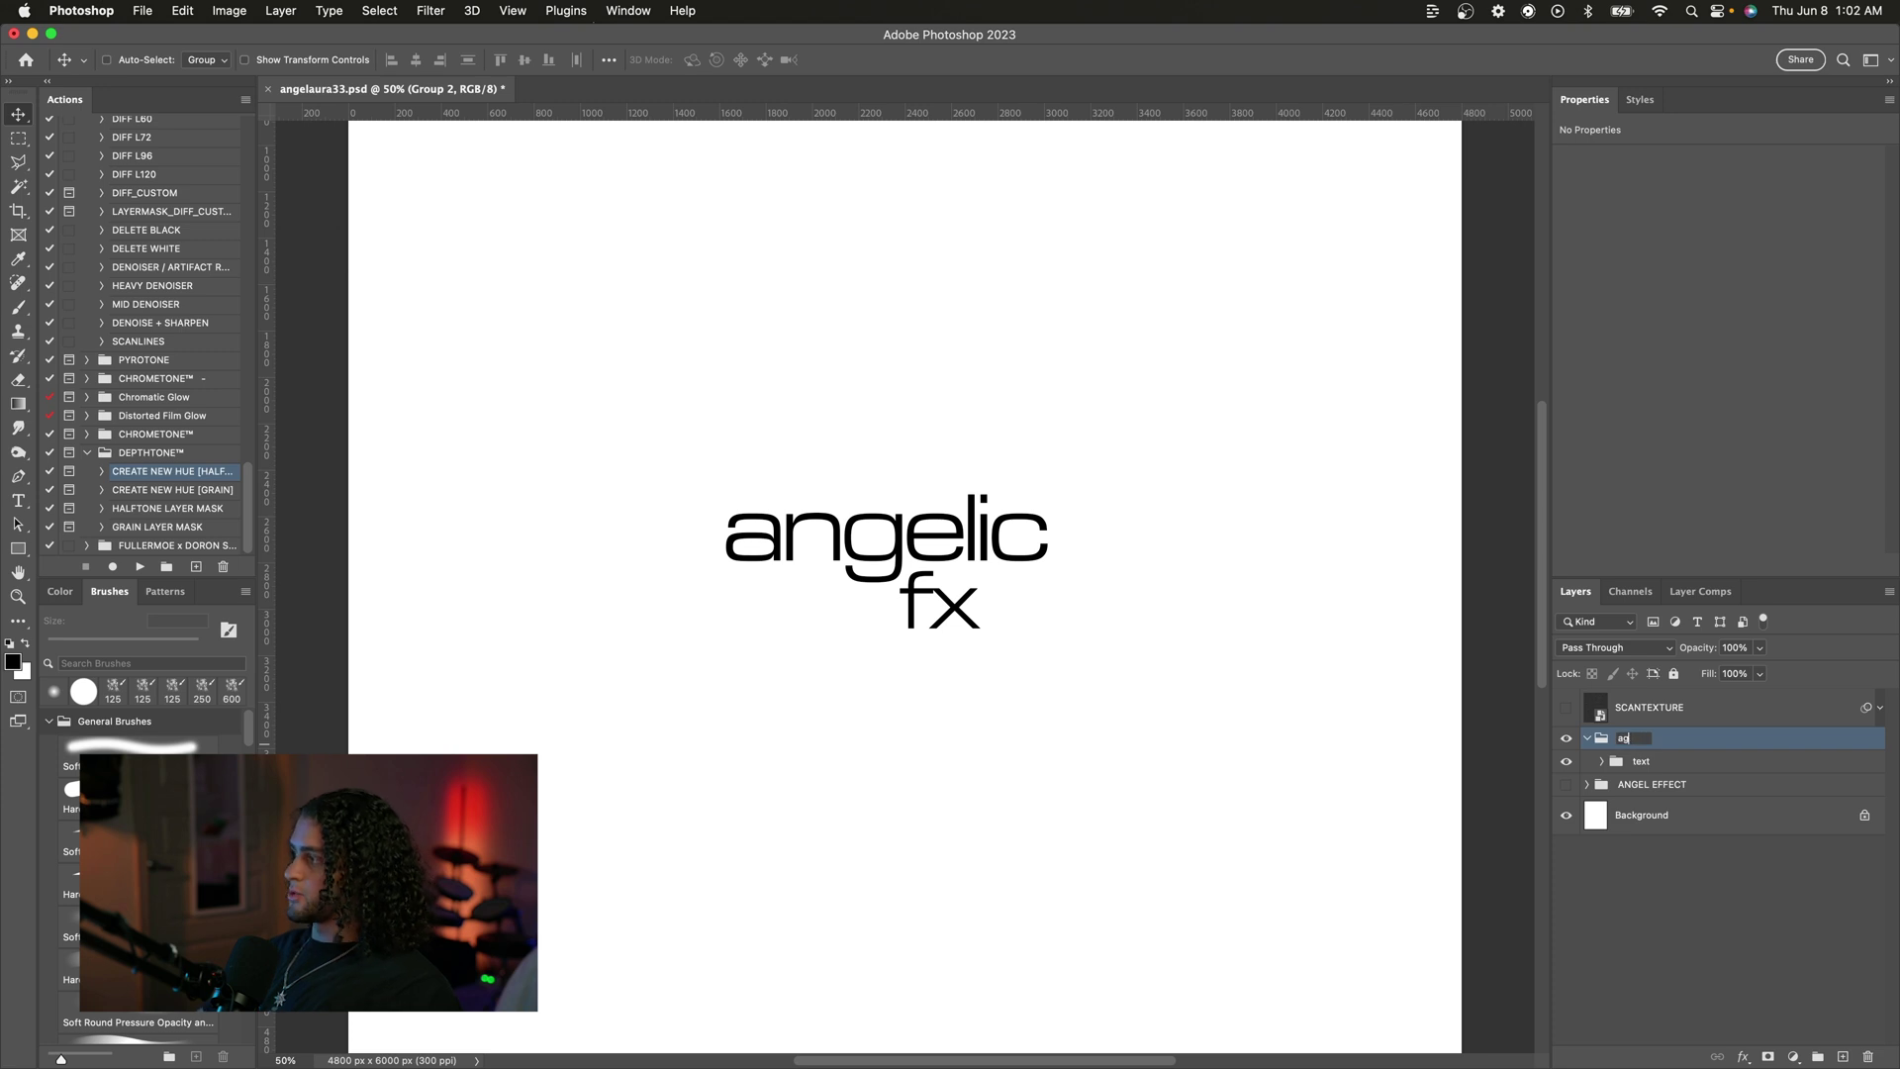
text(enl grunge)
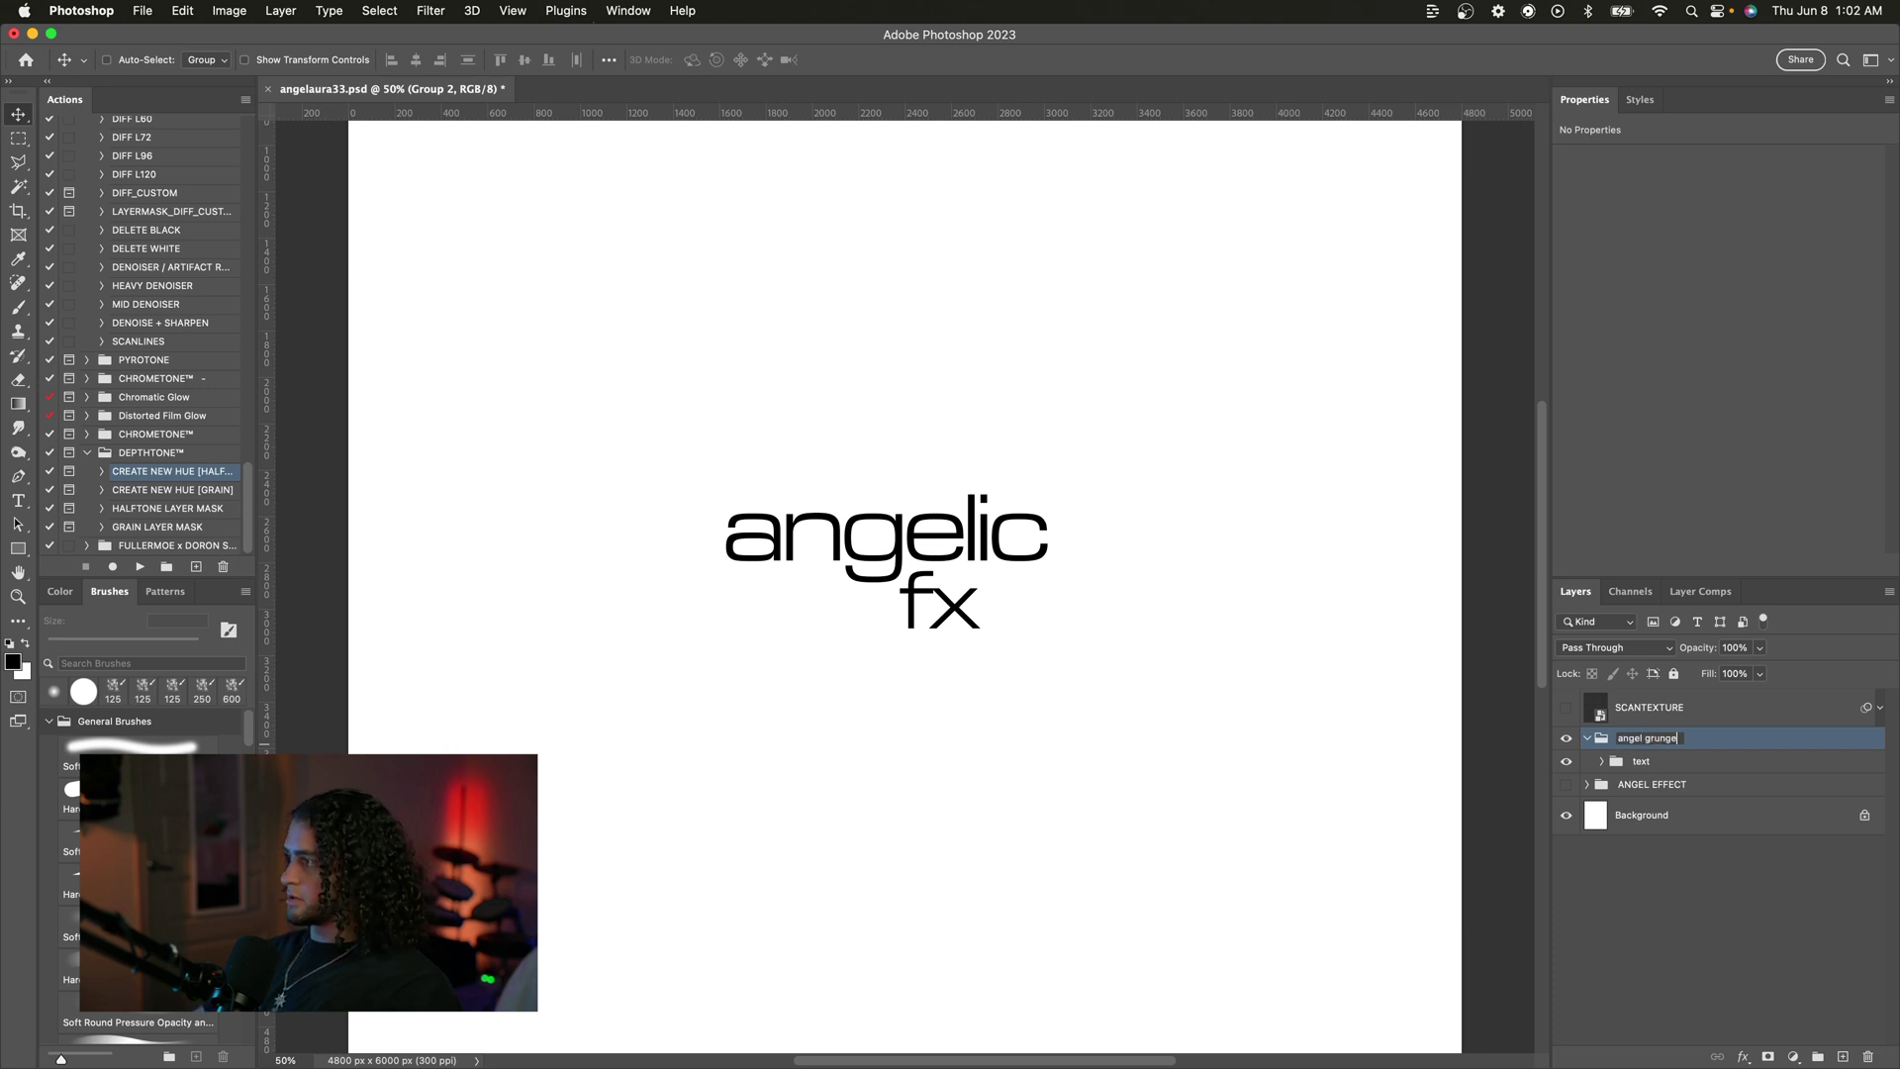
text( effect)
key(Return)
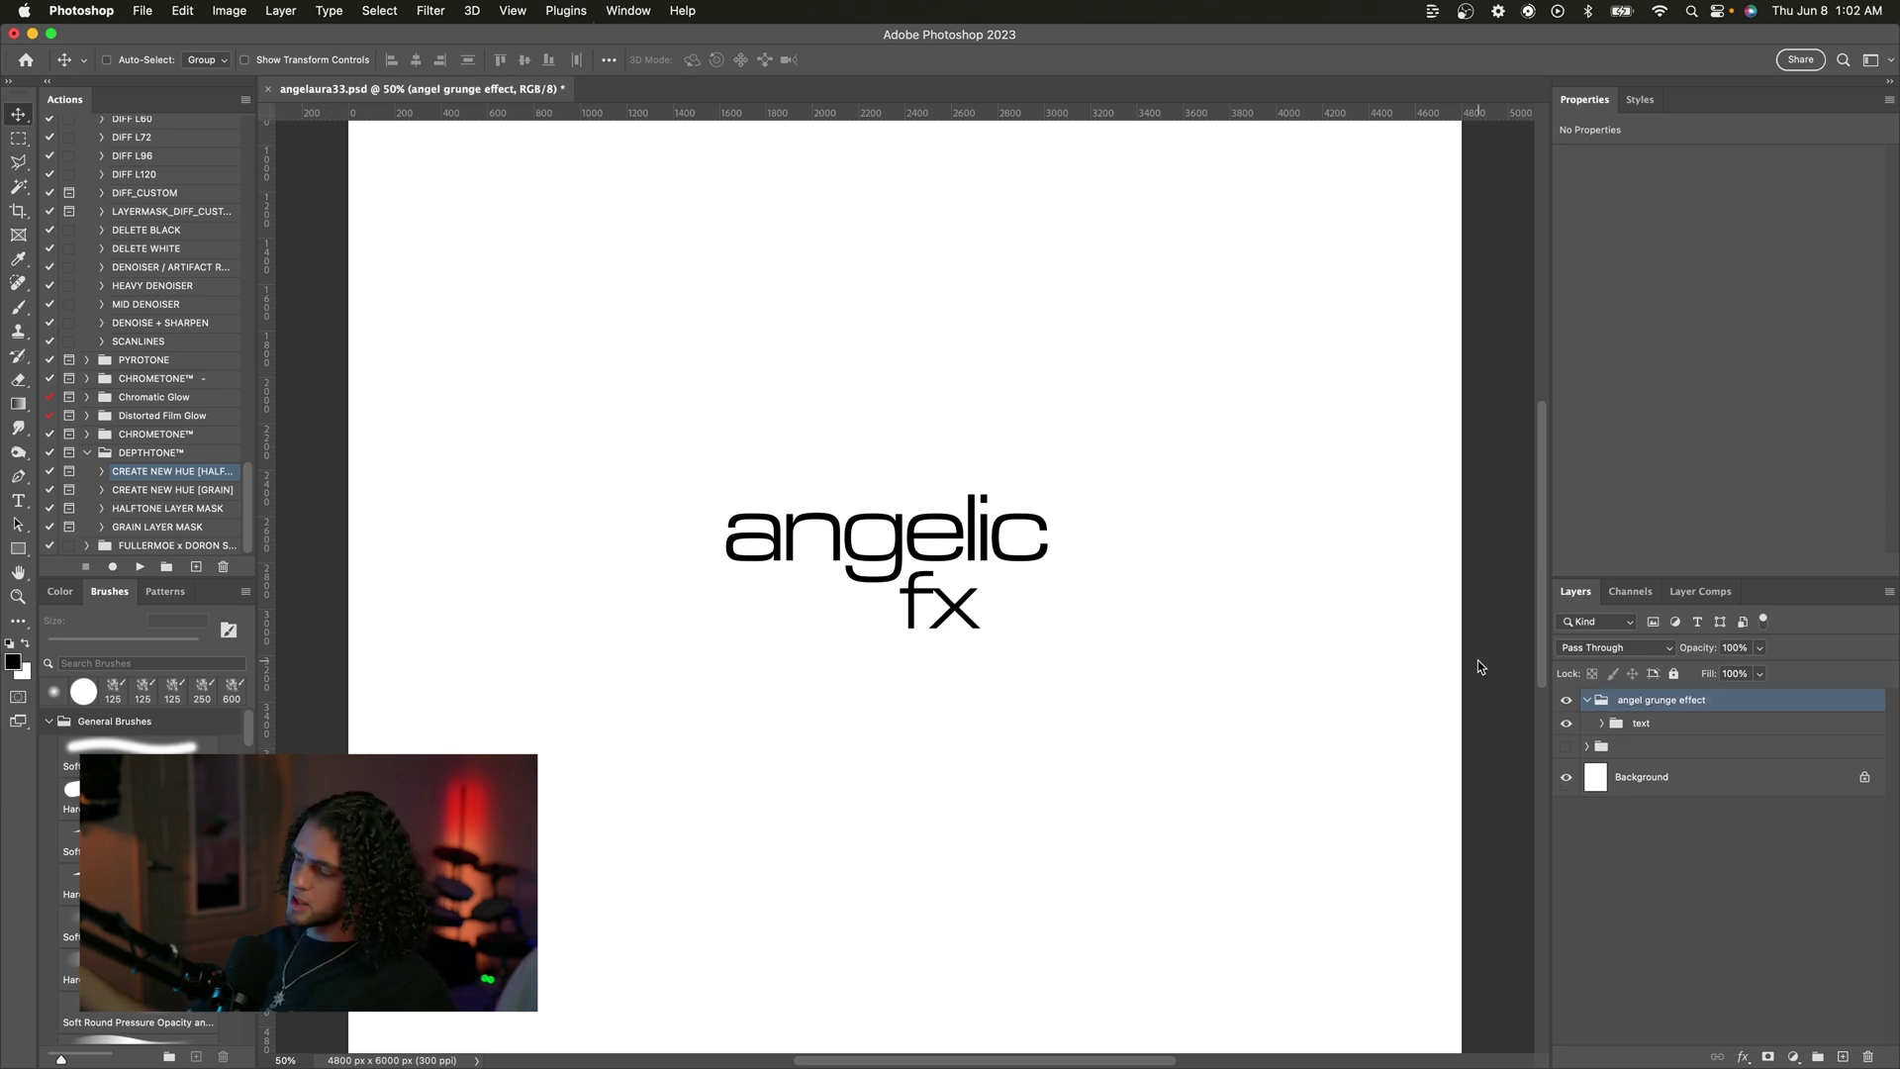
Step: Set the text group's Fill to 0% and reset its layer style effects to the default list
click(1649, 732)
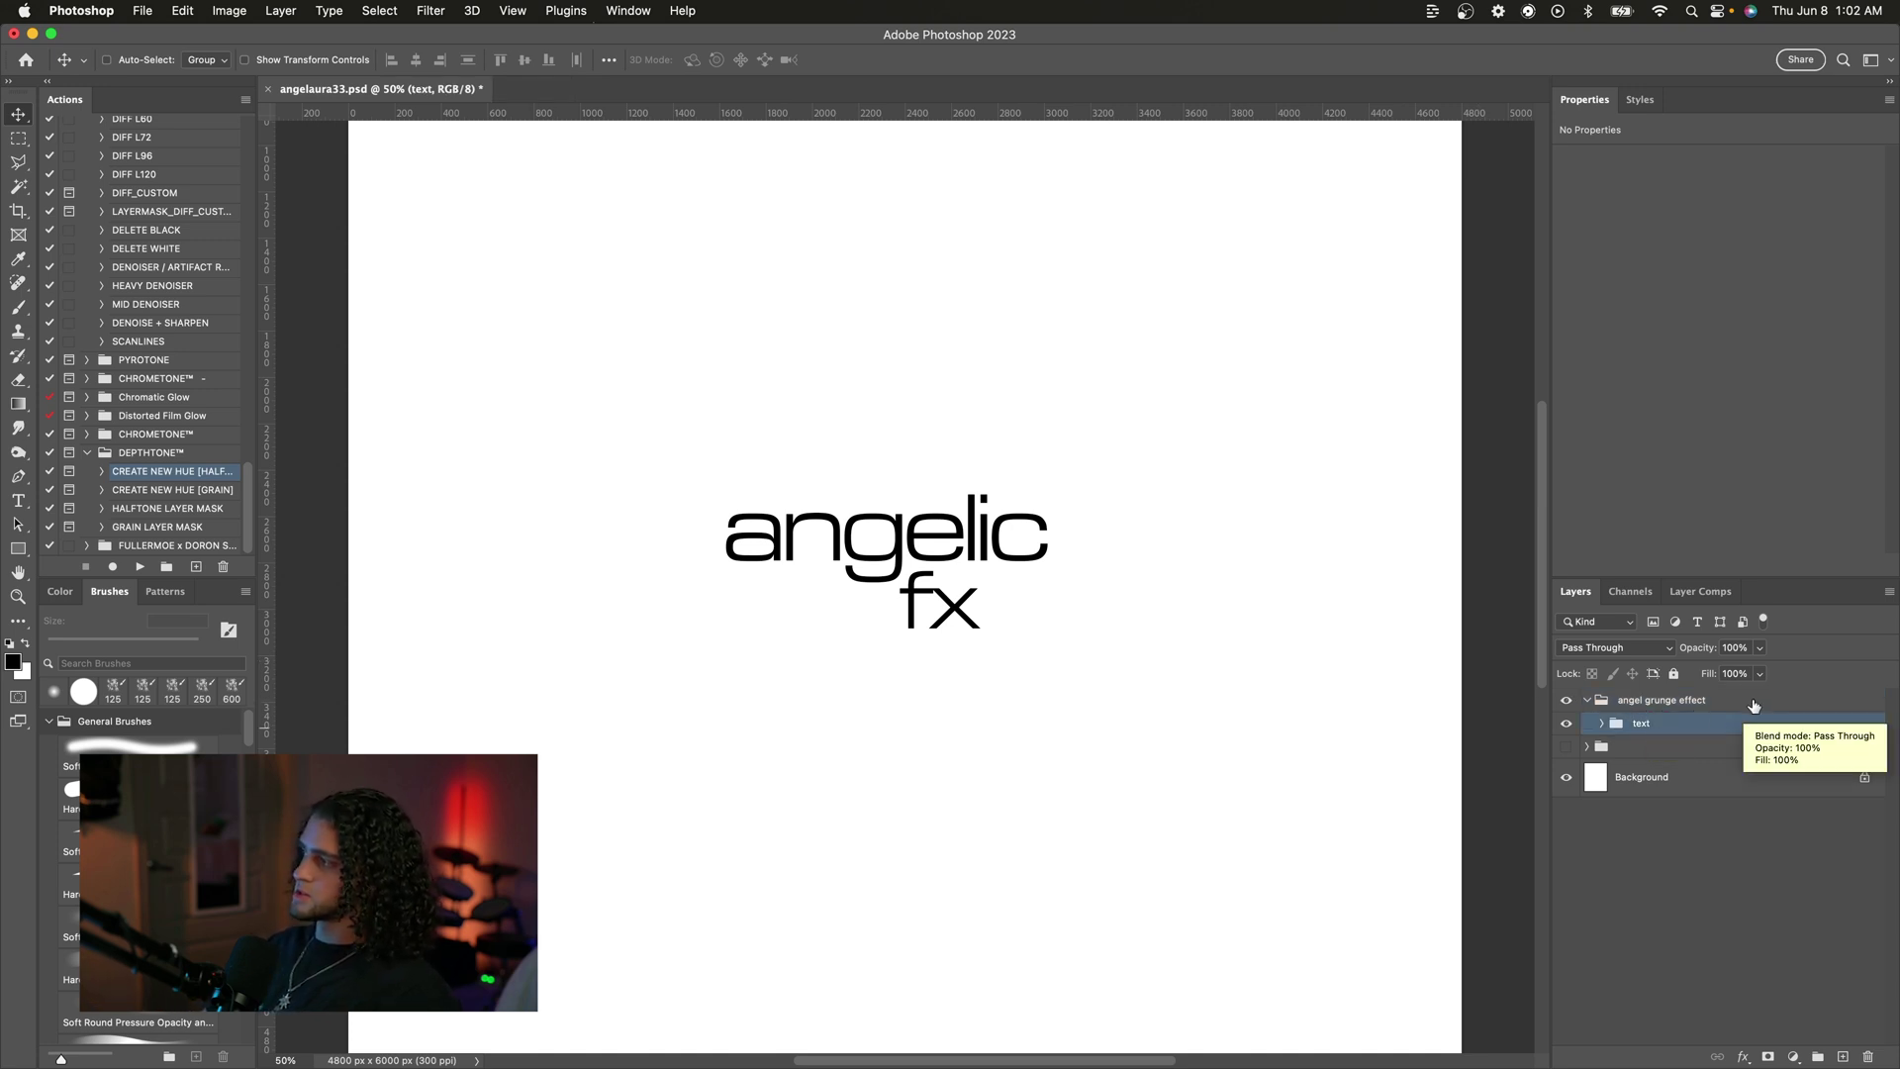
drag(1547, 703, 1547, 703)
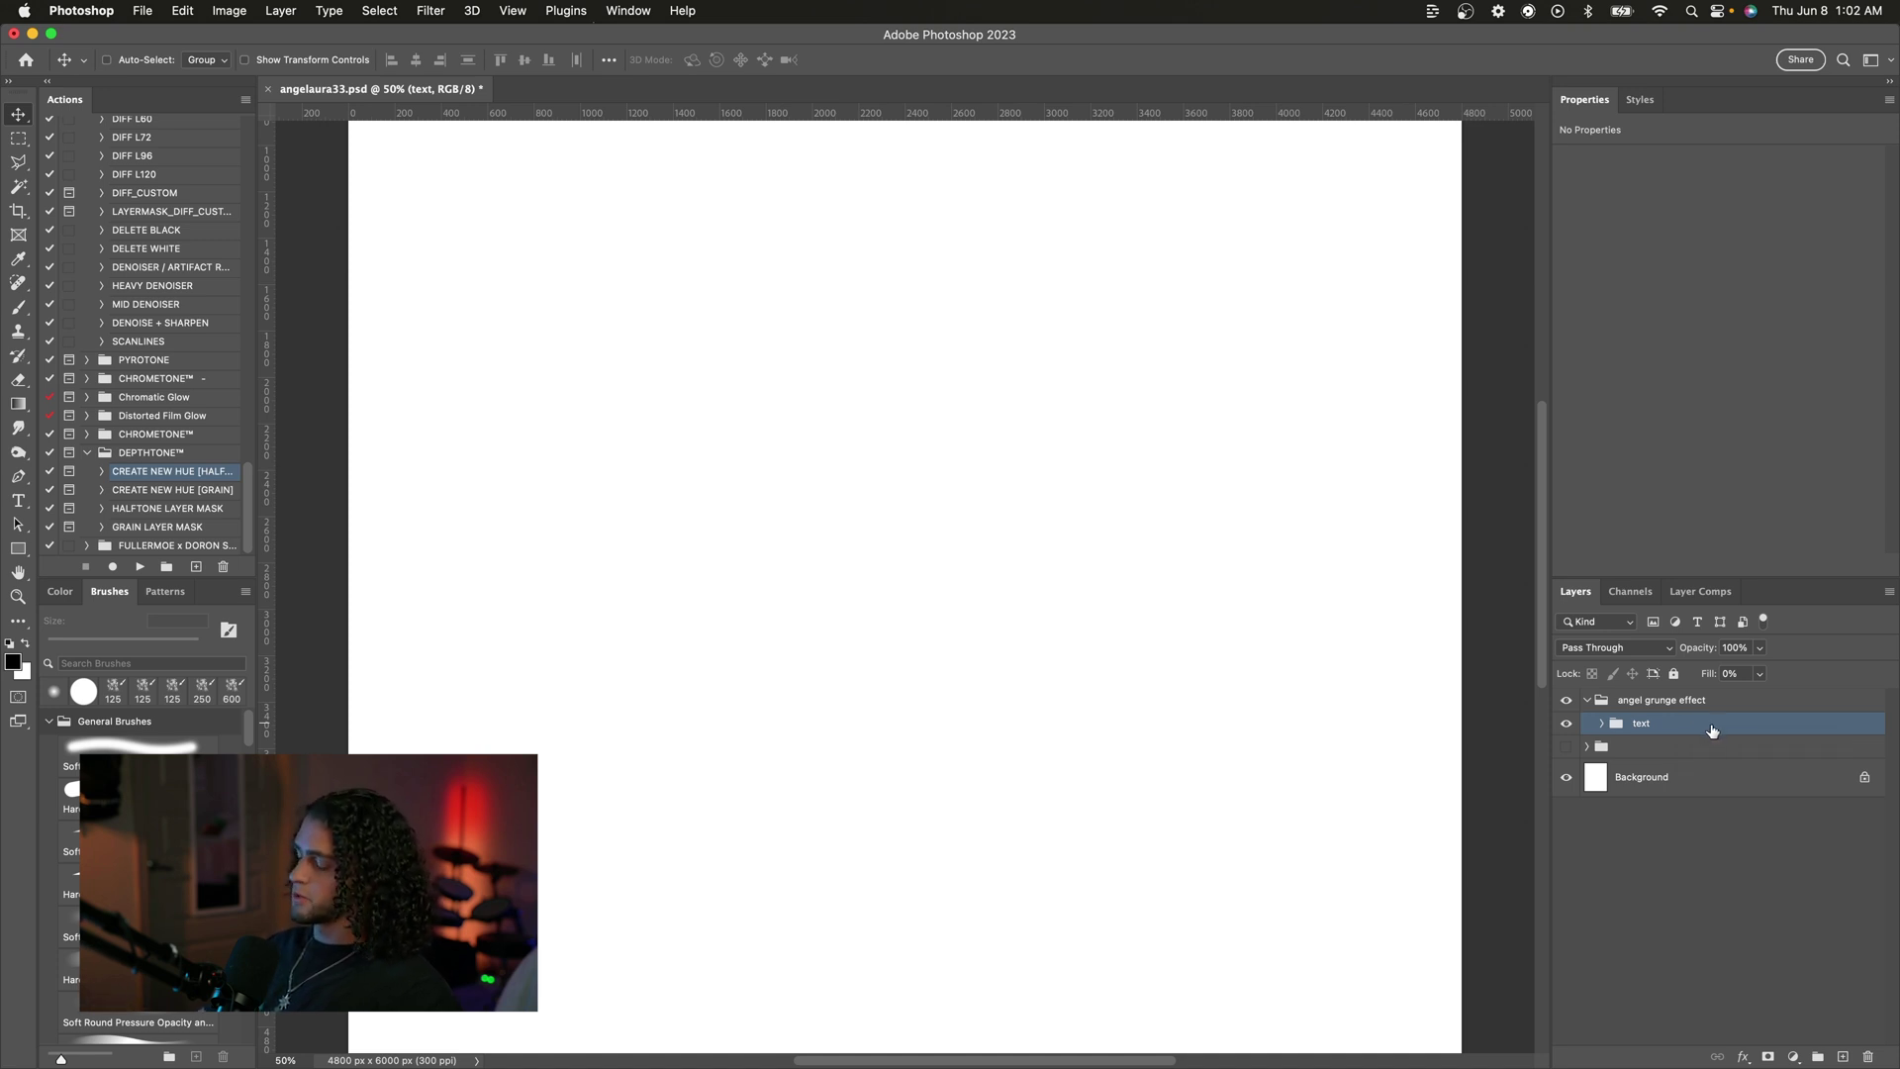
double_click(1712, 731)
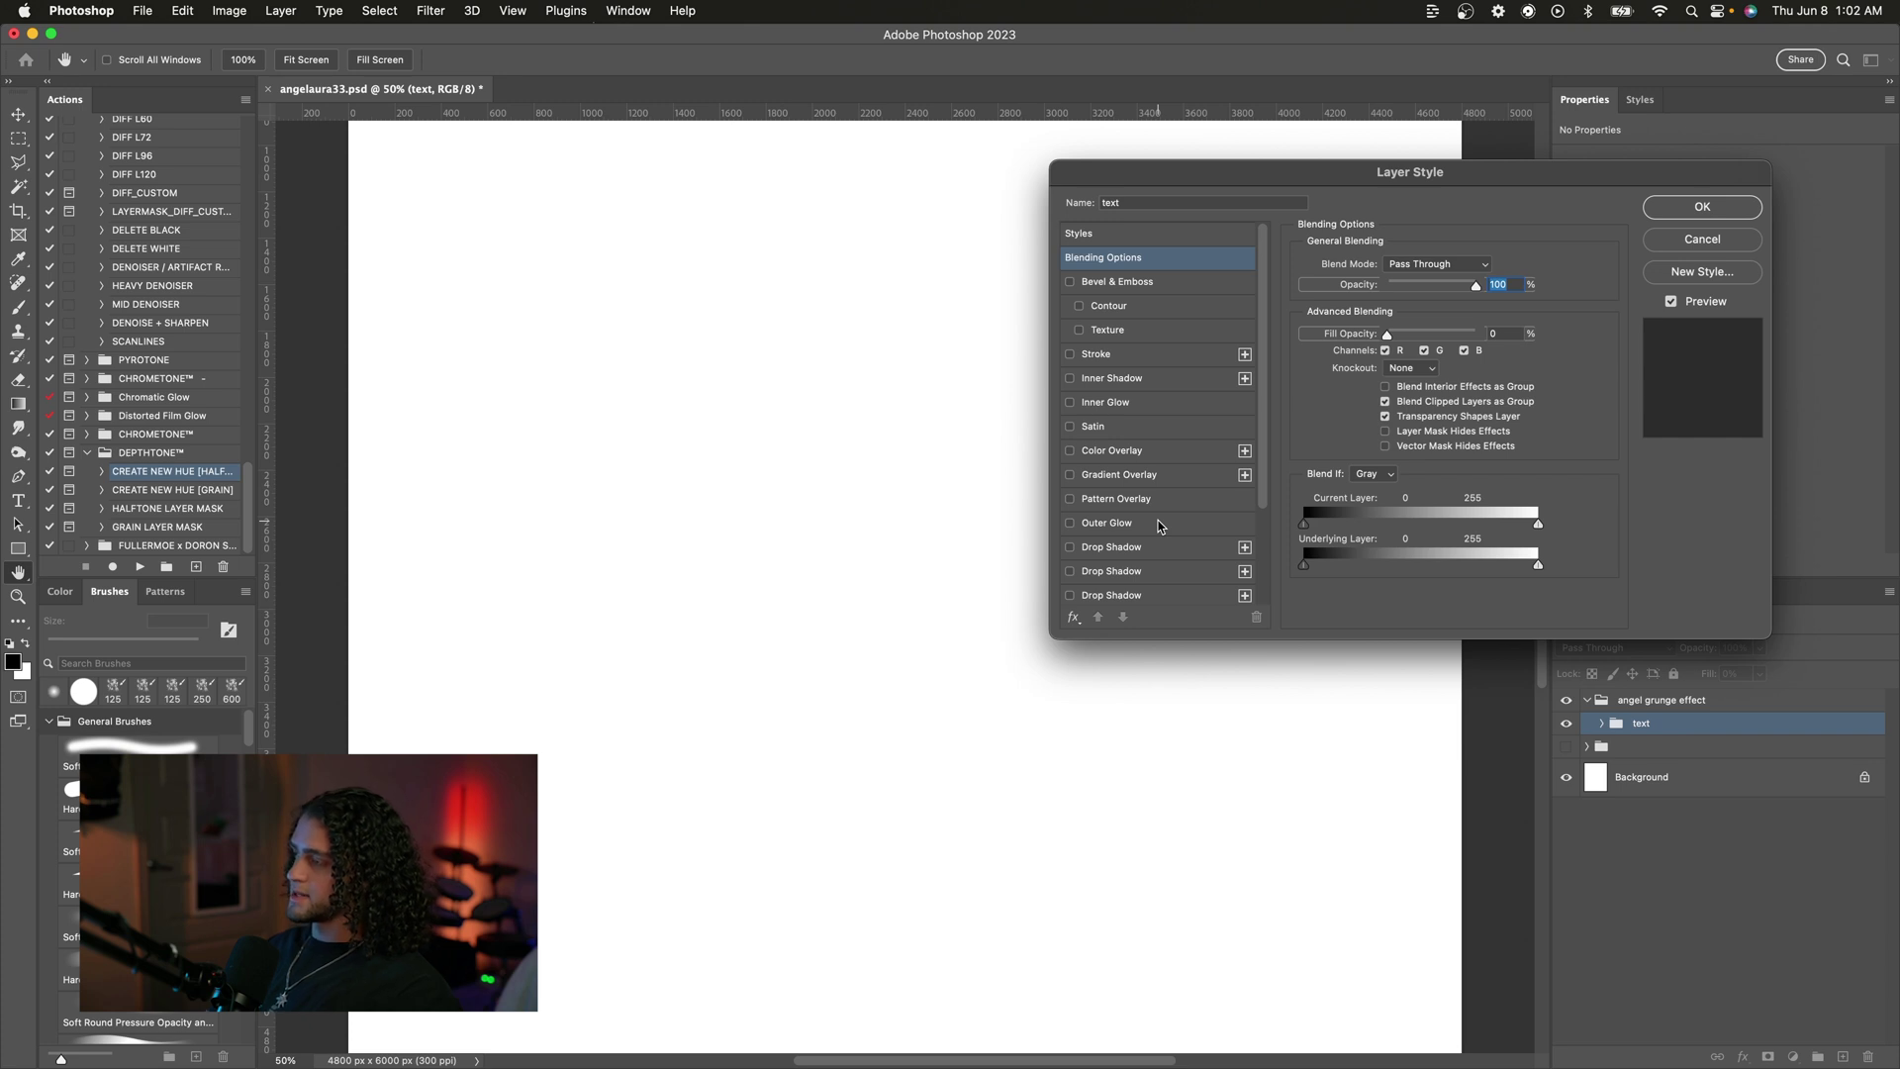
scroll(1161, 525, down, 3)
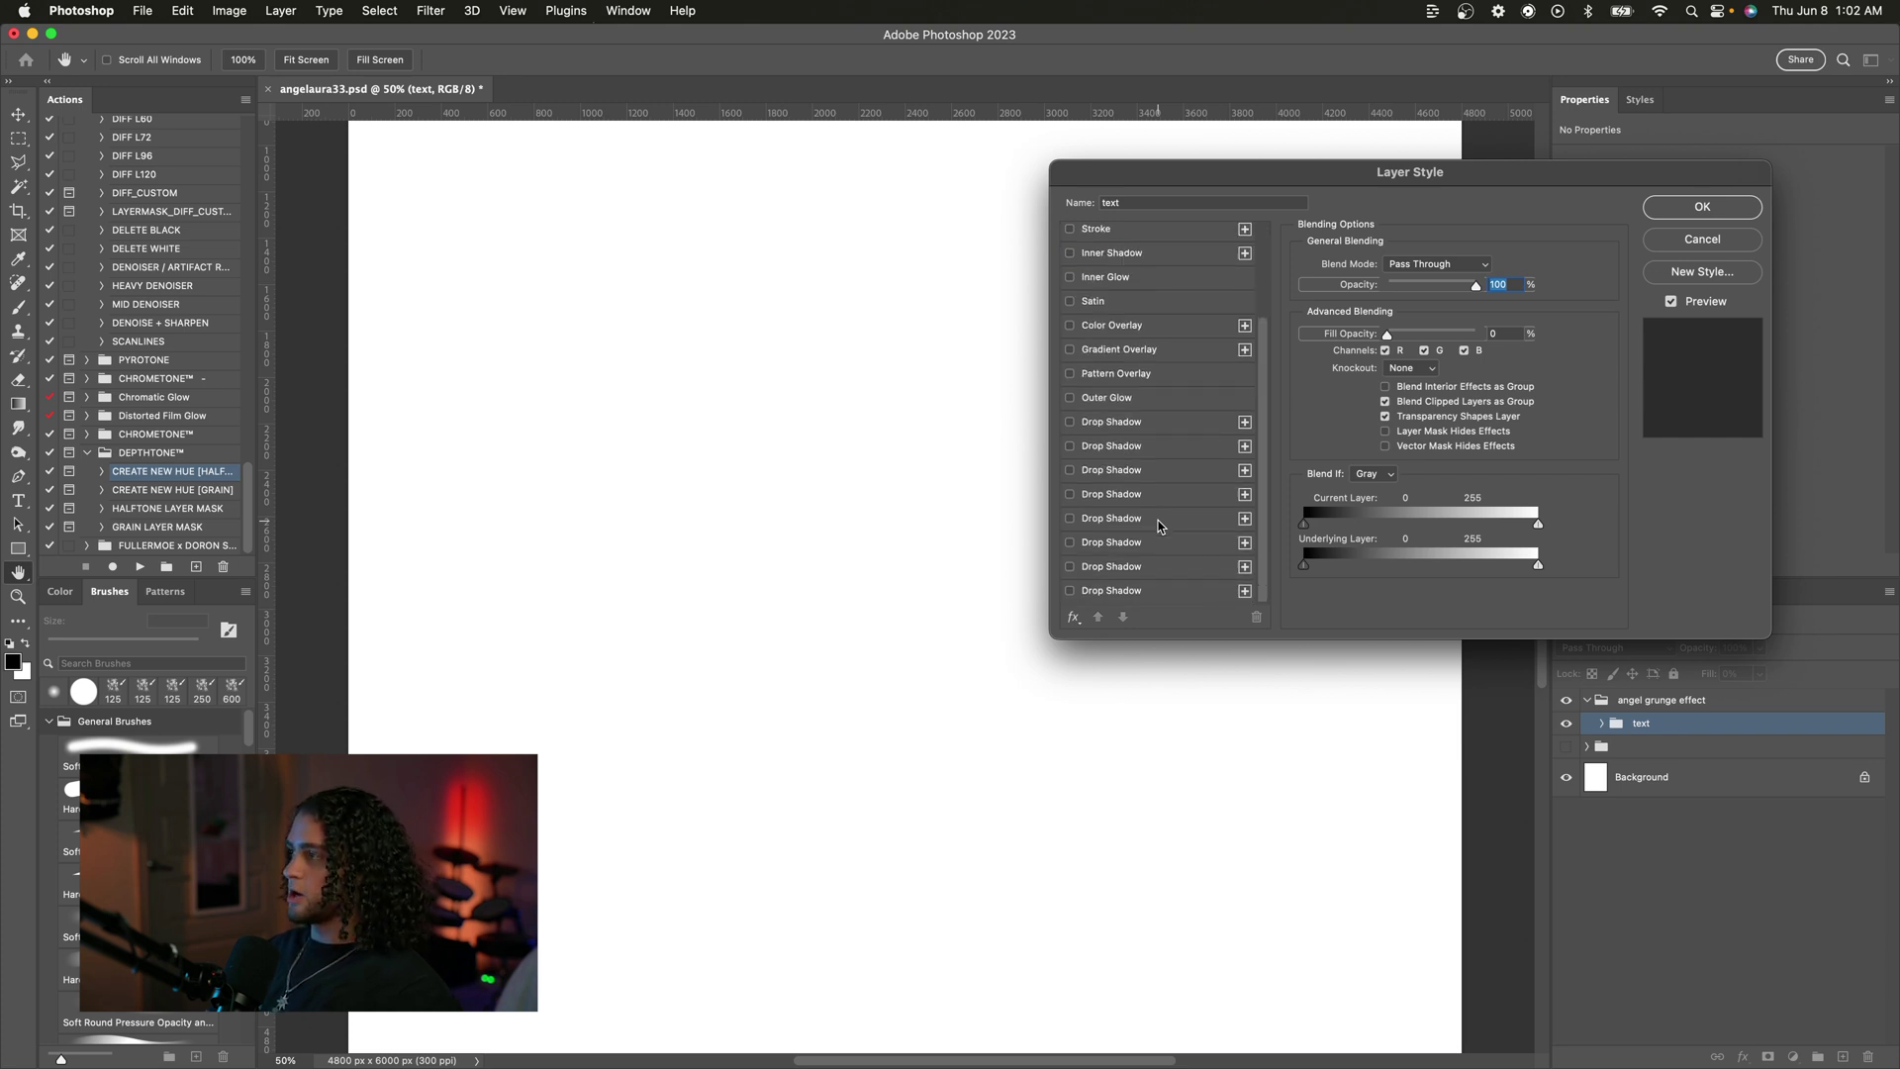
click(1075, 618)
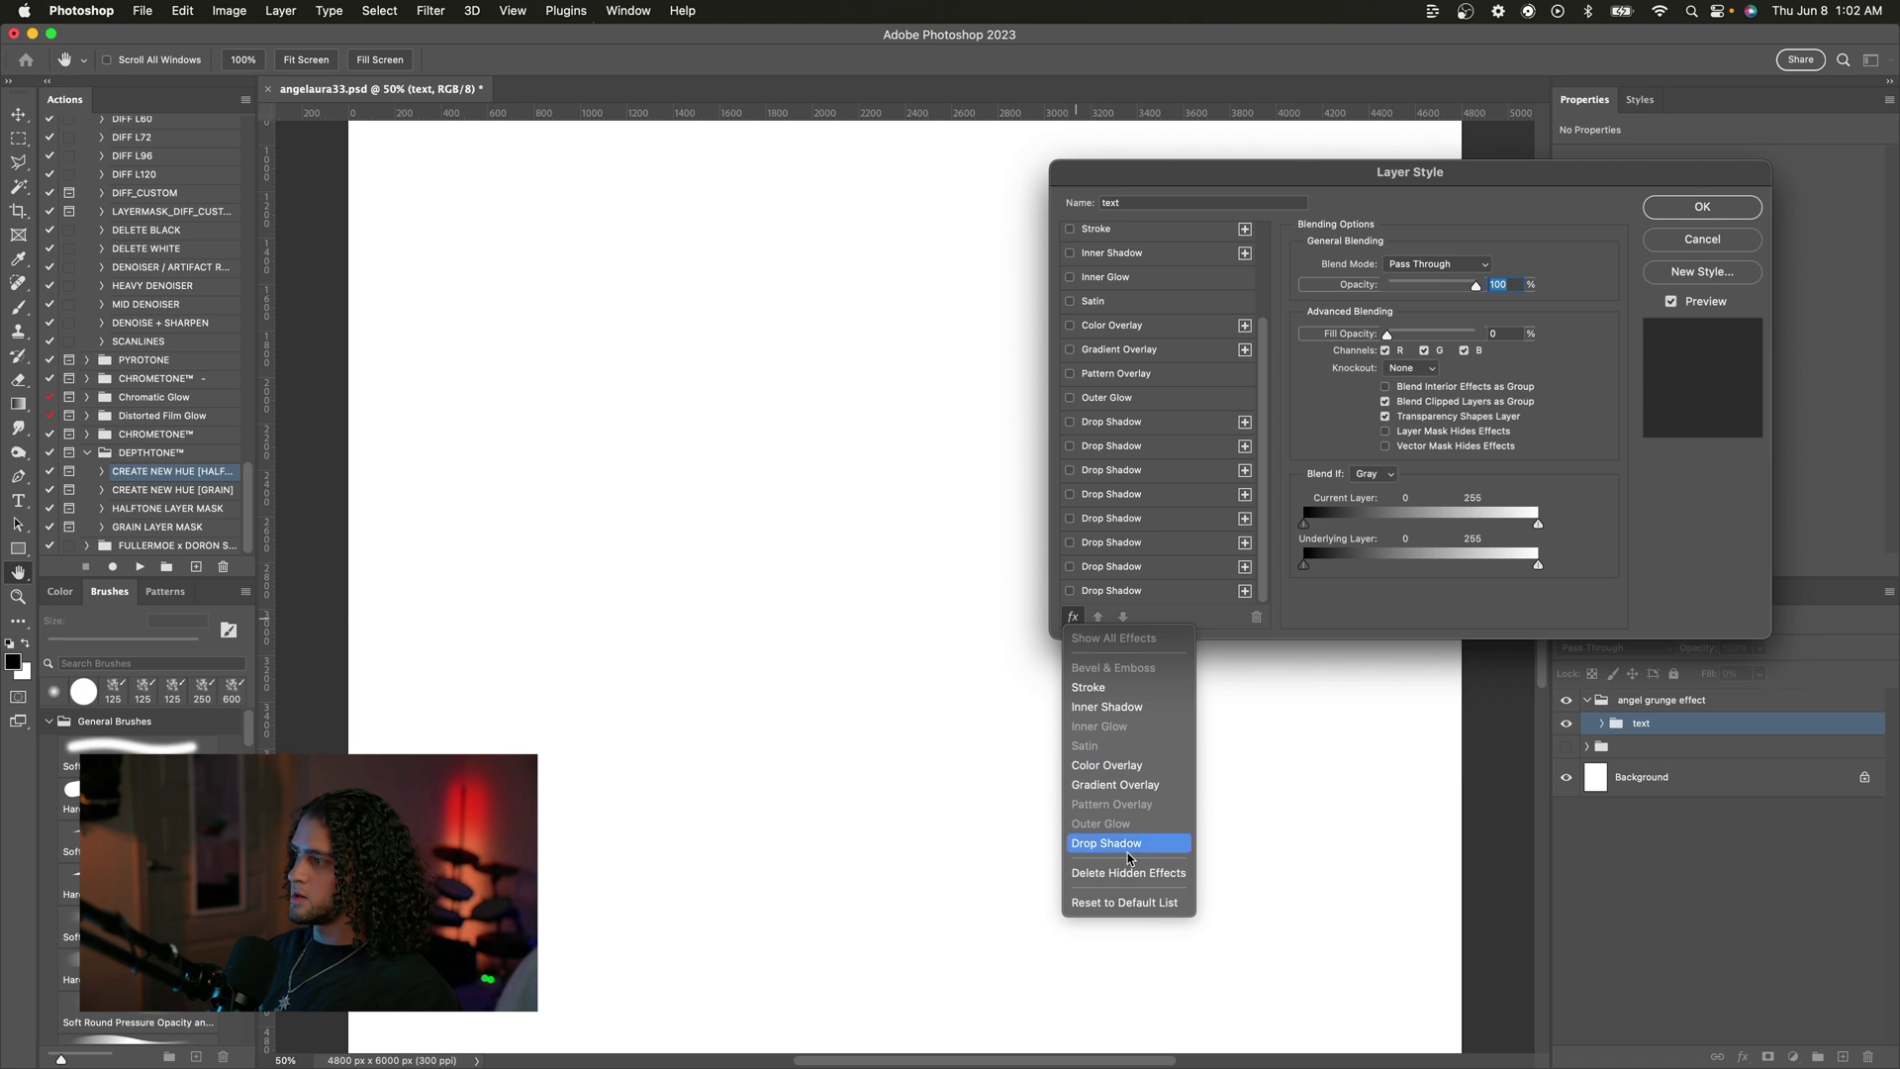
click(1124, 901)
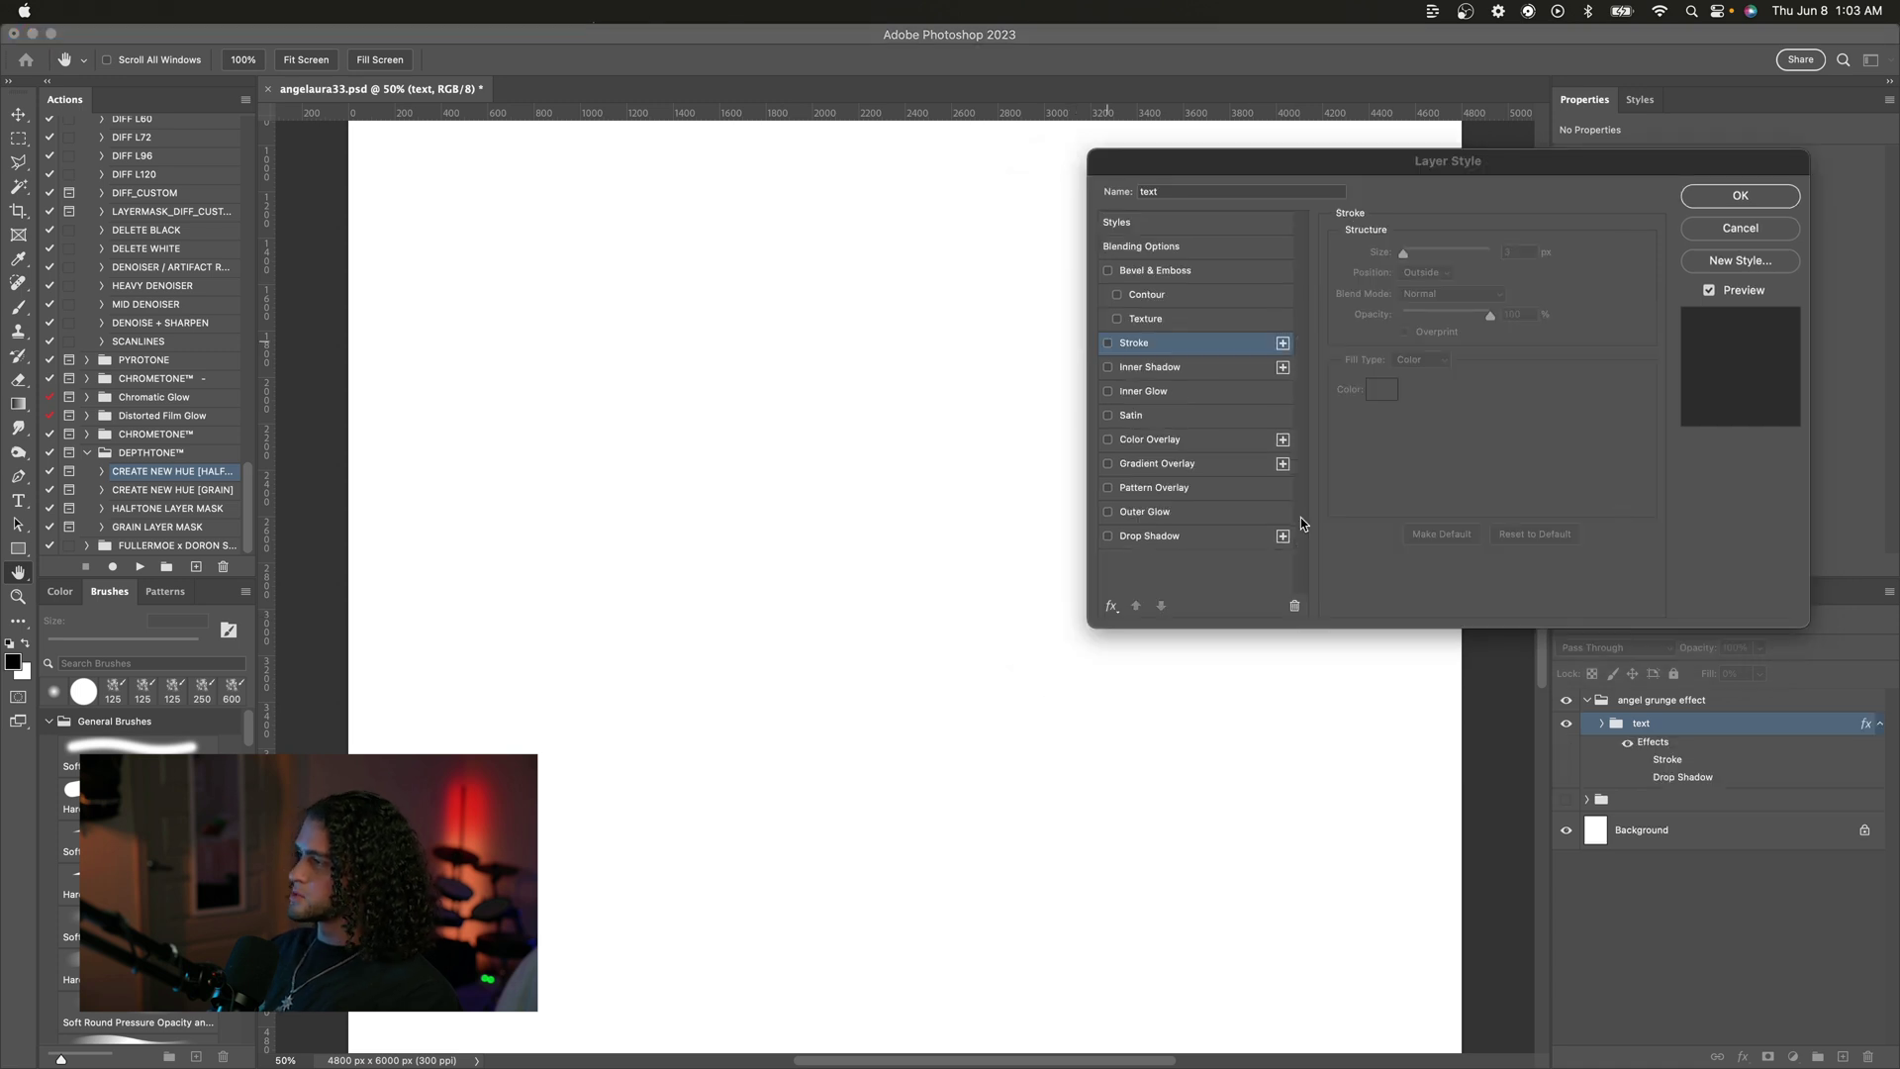
Step: Enable a Drop Shadow on the text group with distance 0 px, spread 0%, size 6 px and Layer Knocks Out Drop Shadow off
click(1170, 535)
drag(1238, 169, 1216, 230)
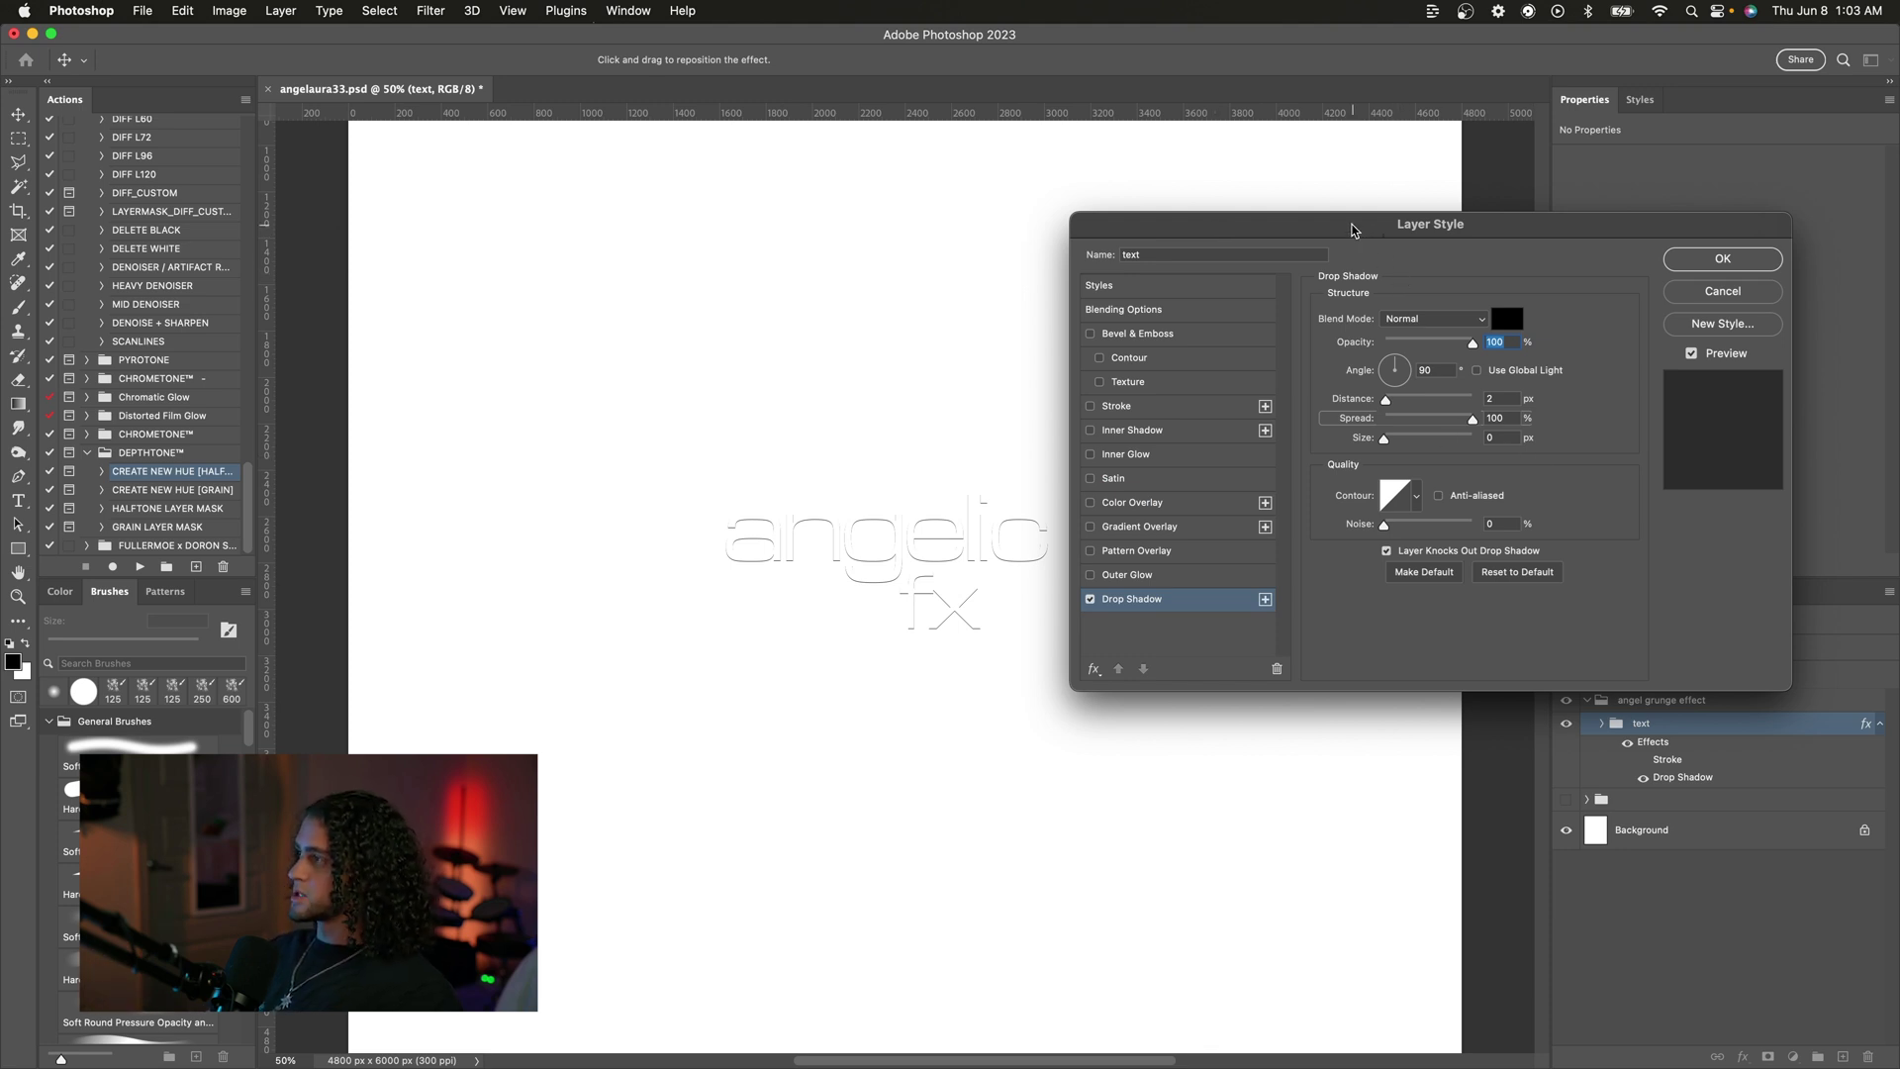
drag(1353, 226, 1373, 202)
drag(1407, 383, 1276, 398)
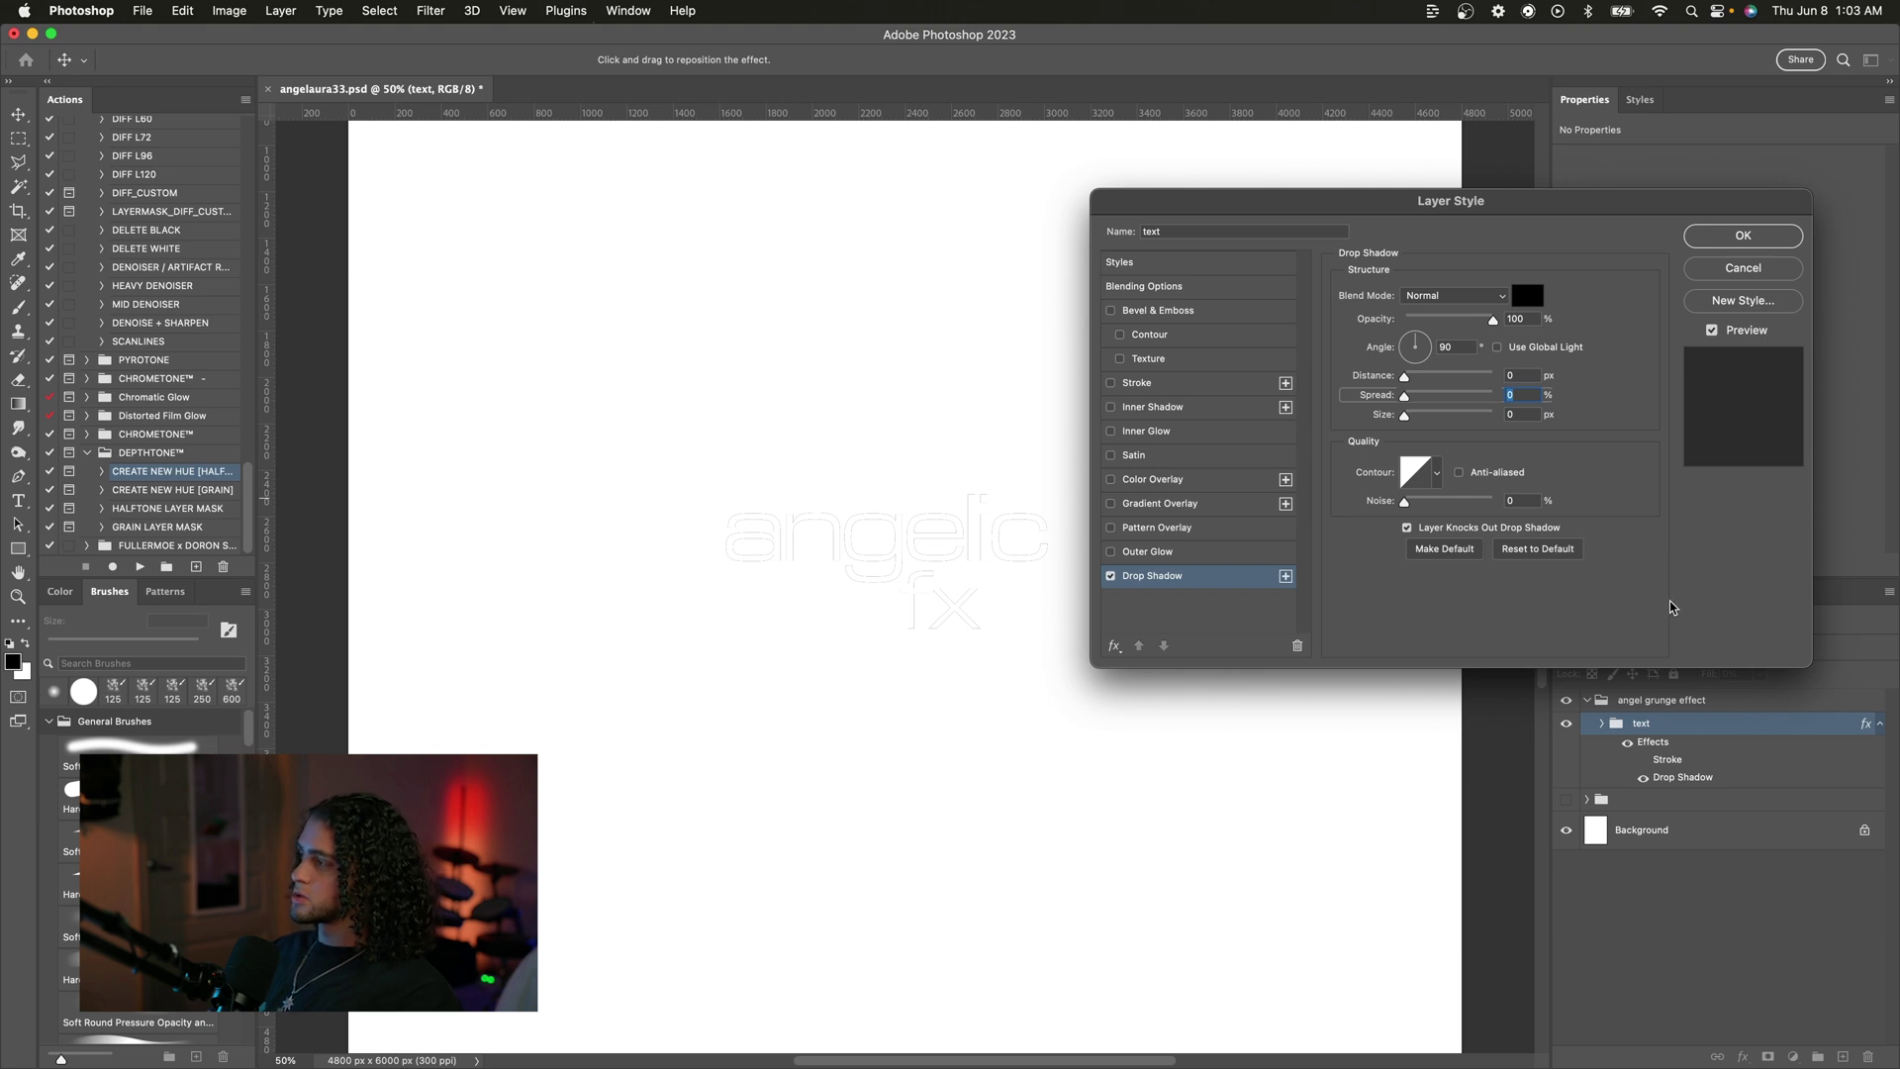
click(1407, 528)
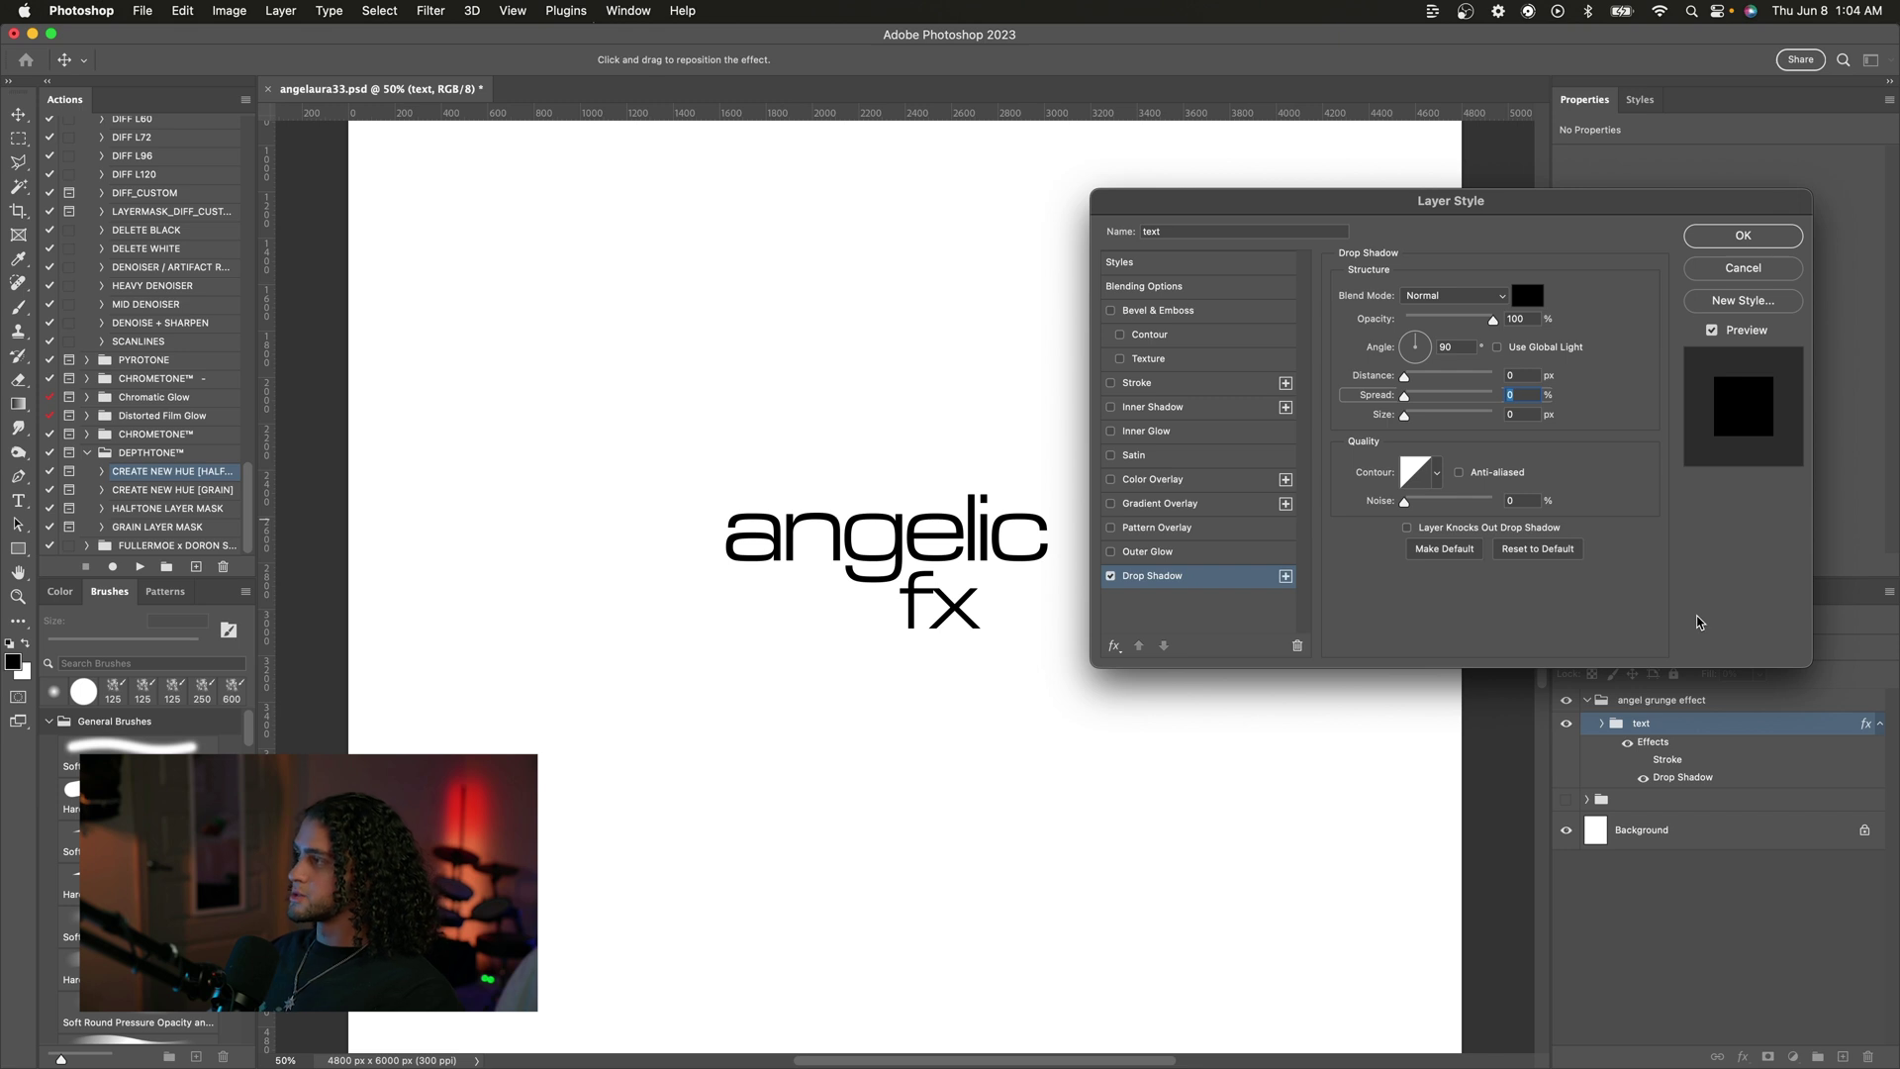
drag(1404, 415, 1411, 416)
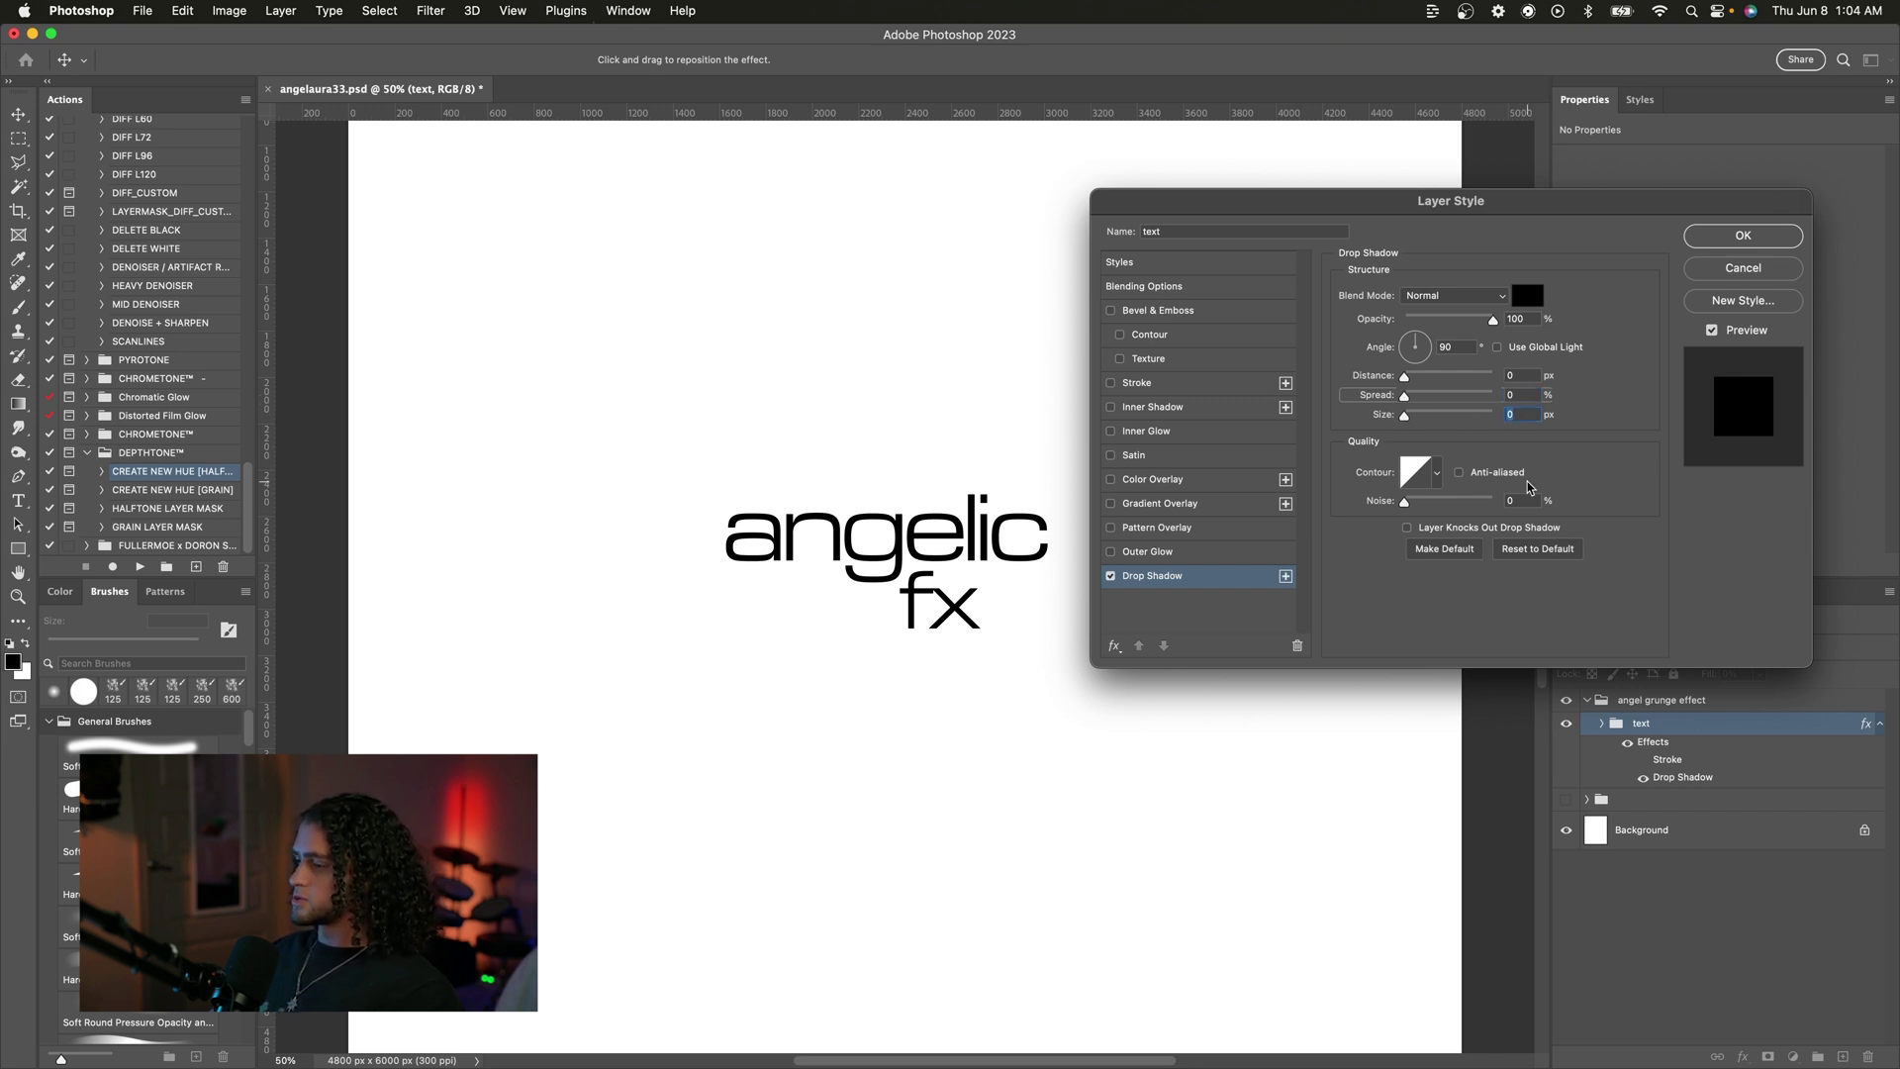
Step: Stack two more drop shadows on the text group, with sizes of 12 px and 24 px
drag(1341, 216, 1341, 172)
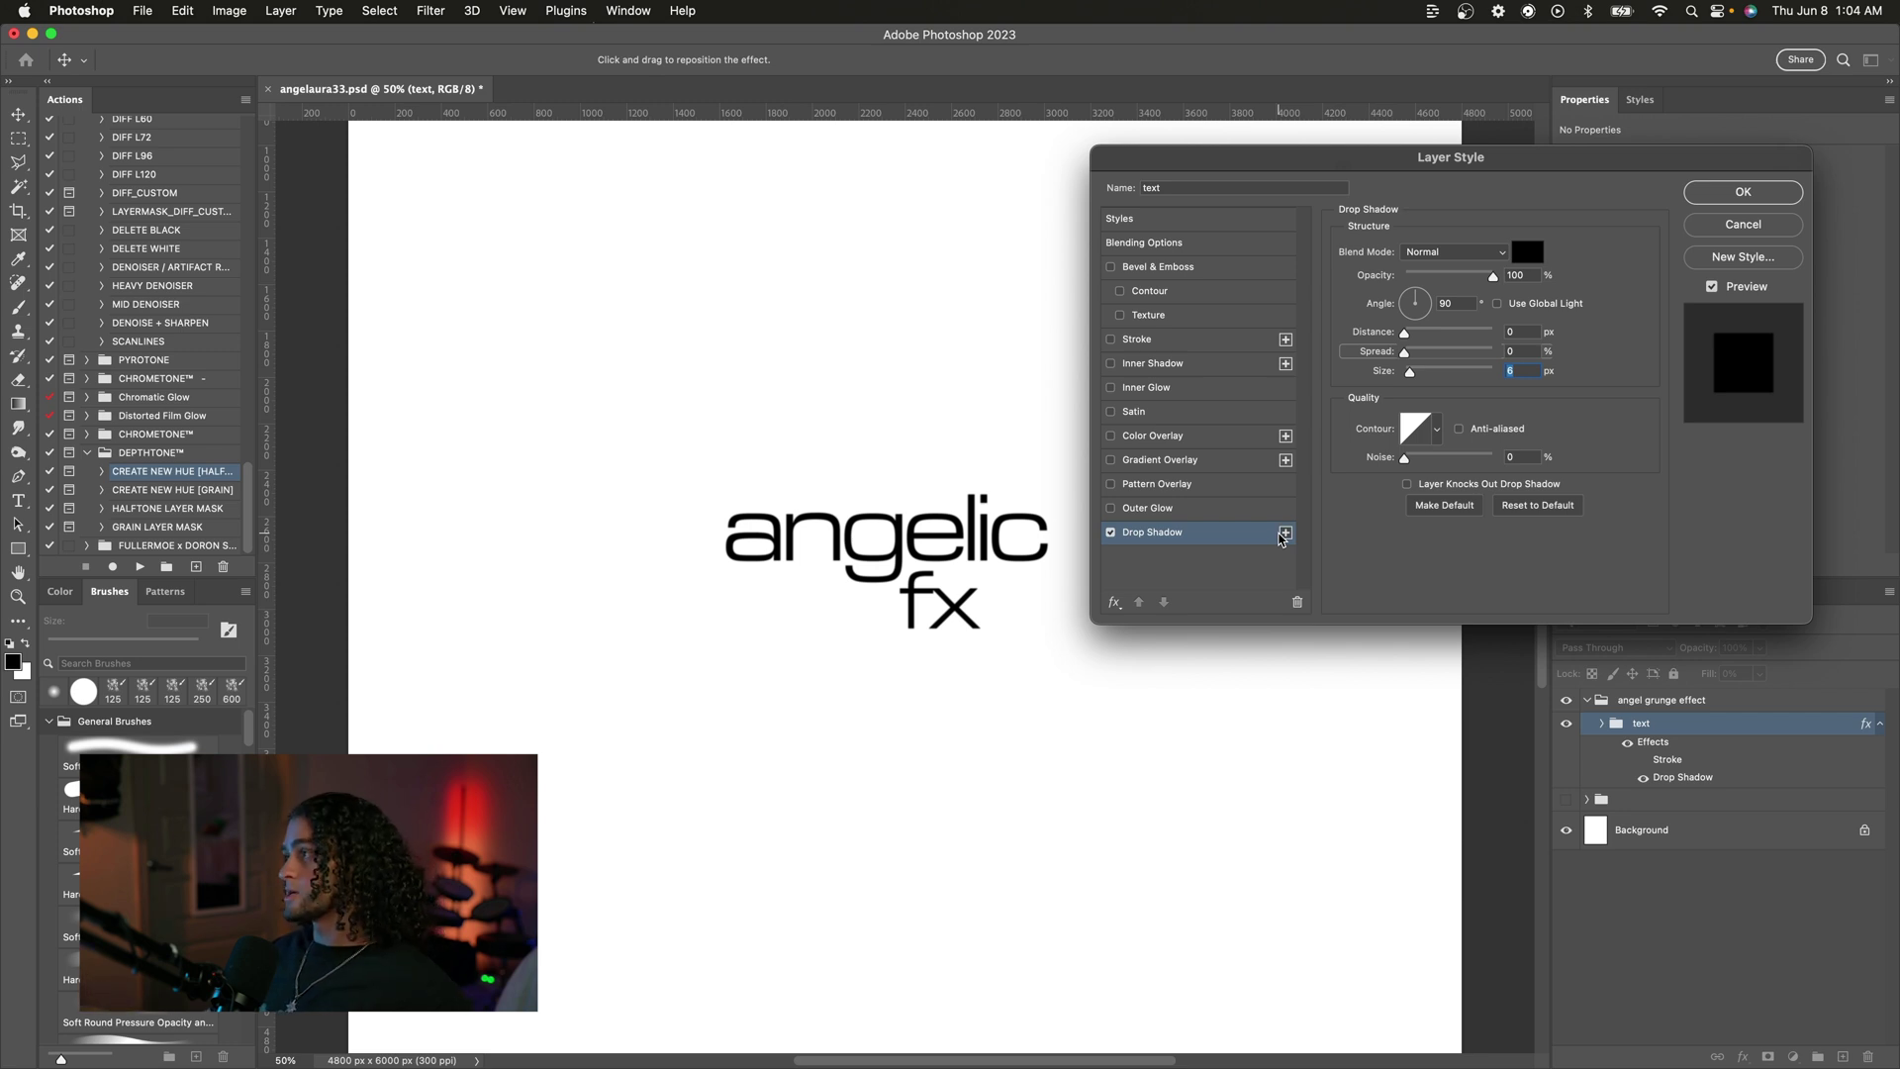
key(Tab)
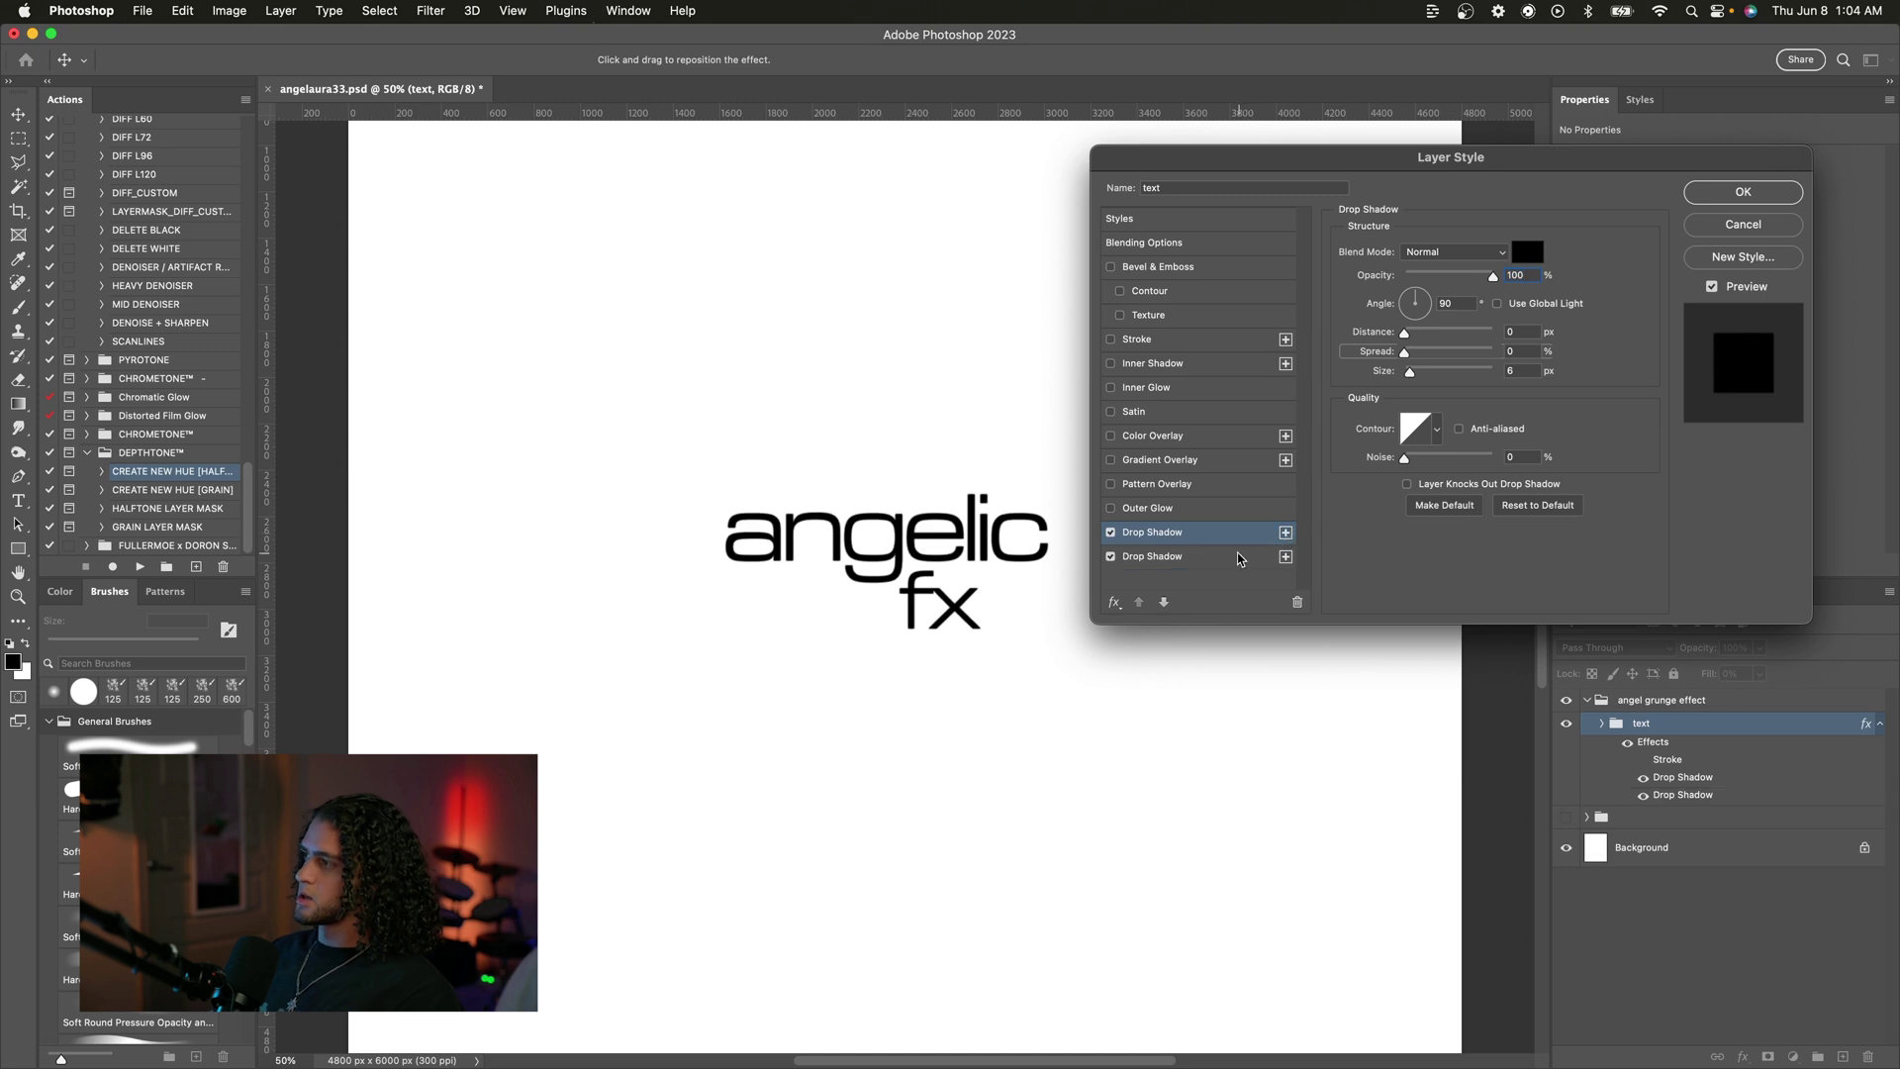
click(1285, 533)
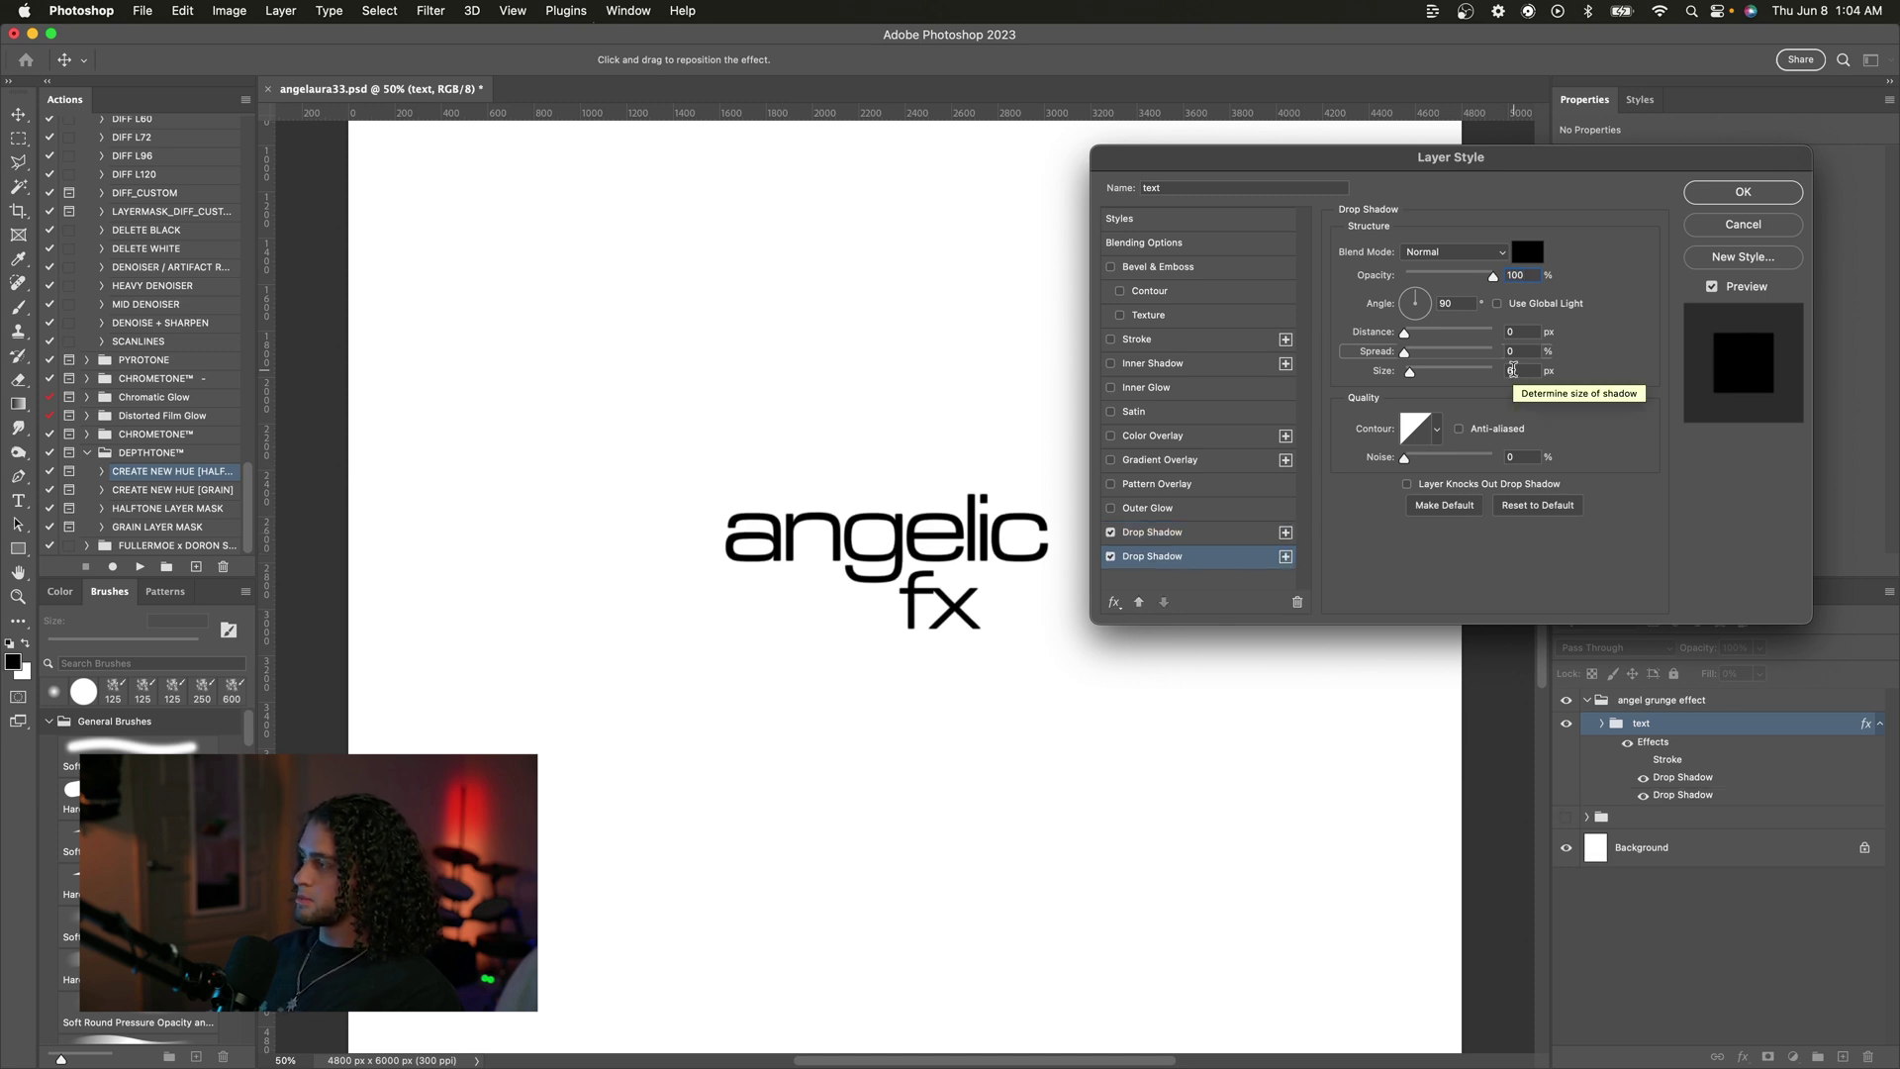
text(12)
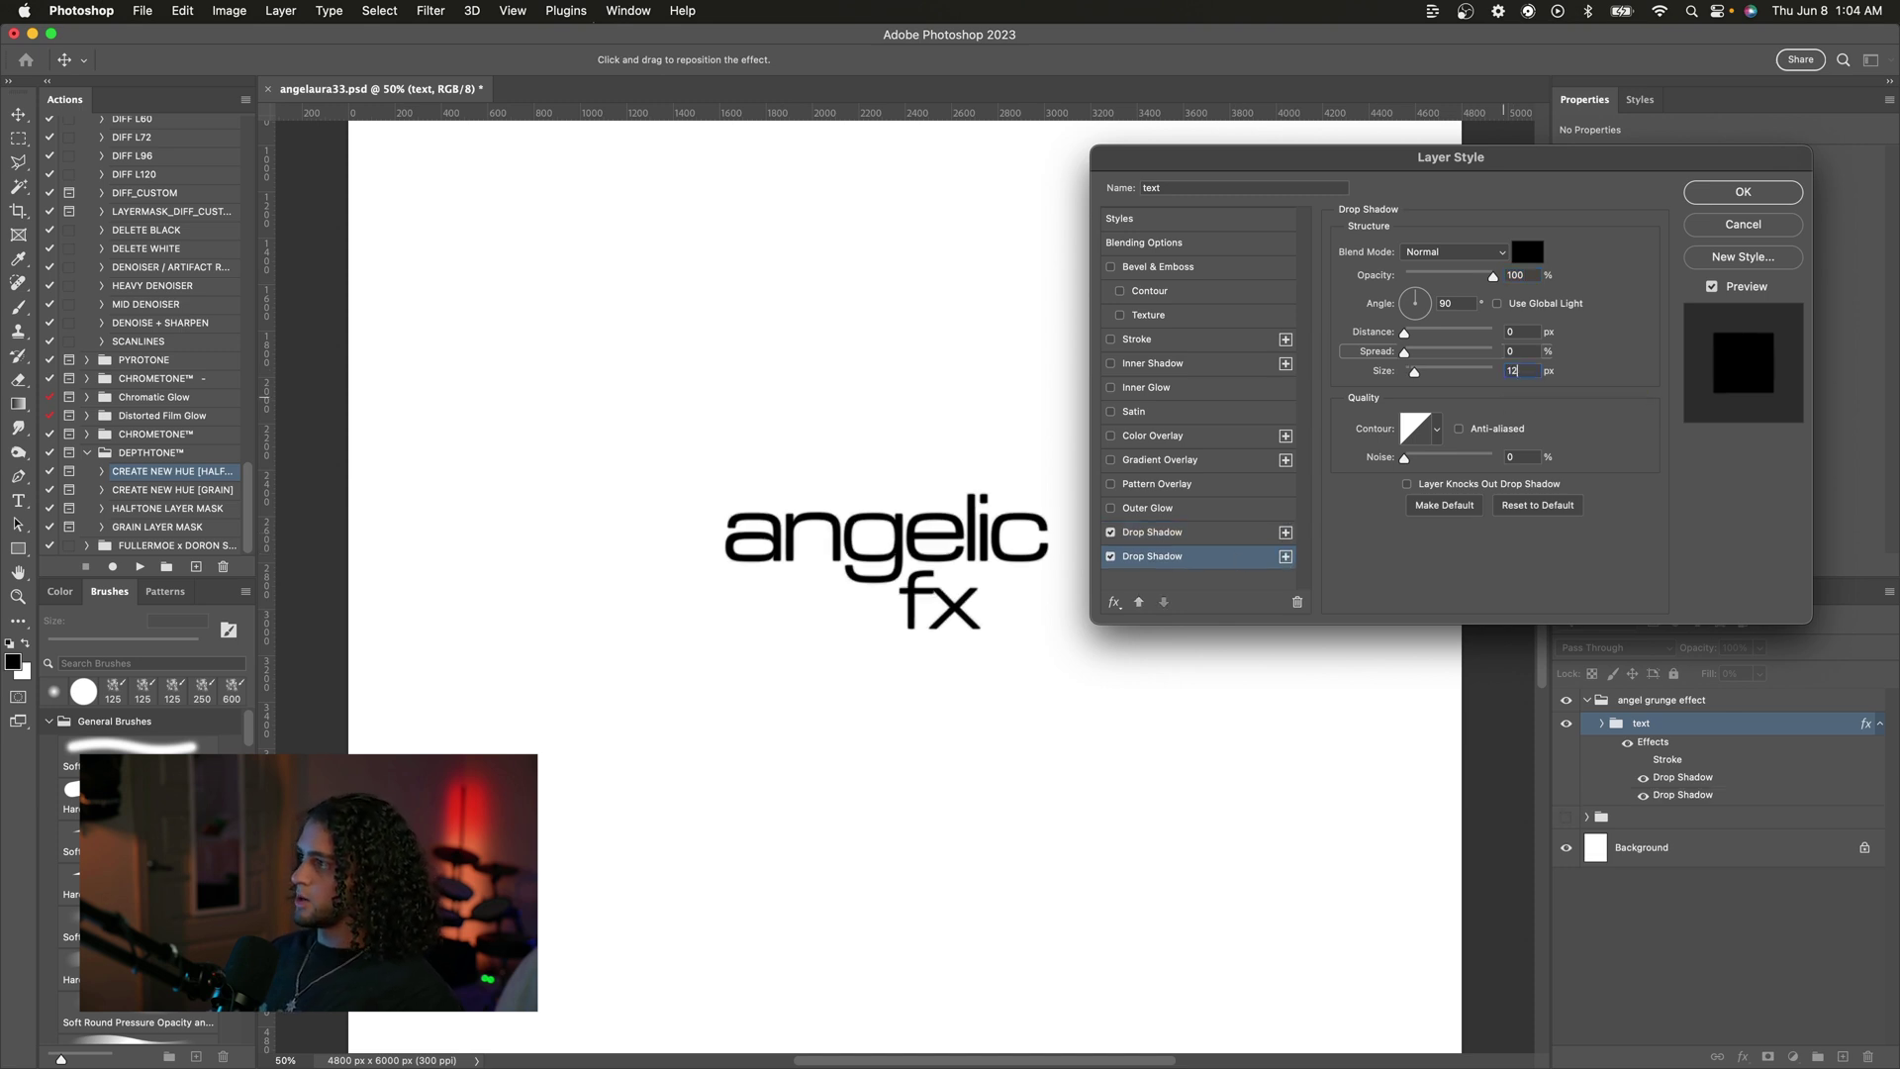
click(1285, 556)
click(1251, 581)
click(1511, 371)
text(24)
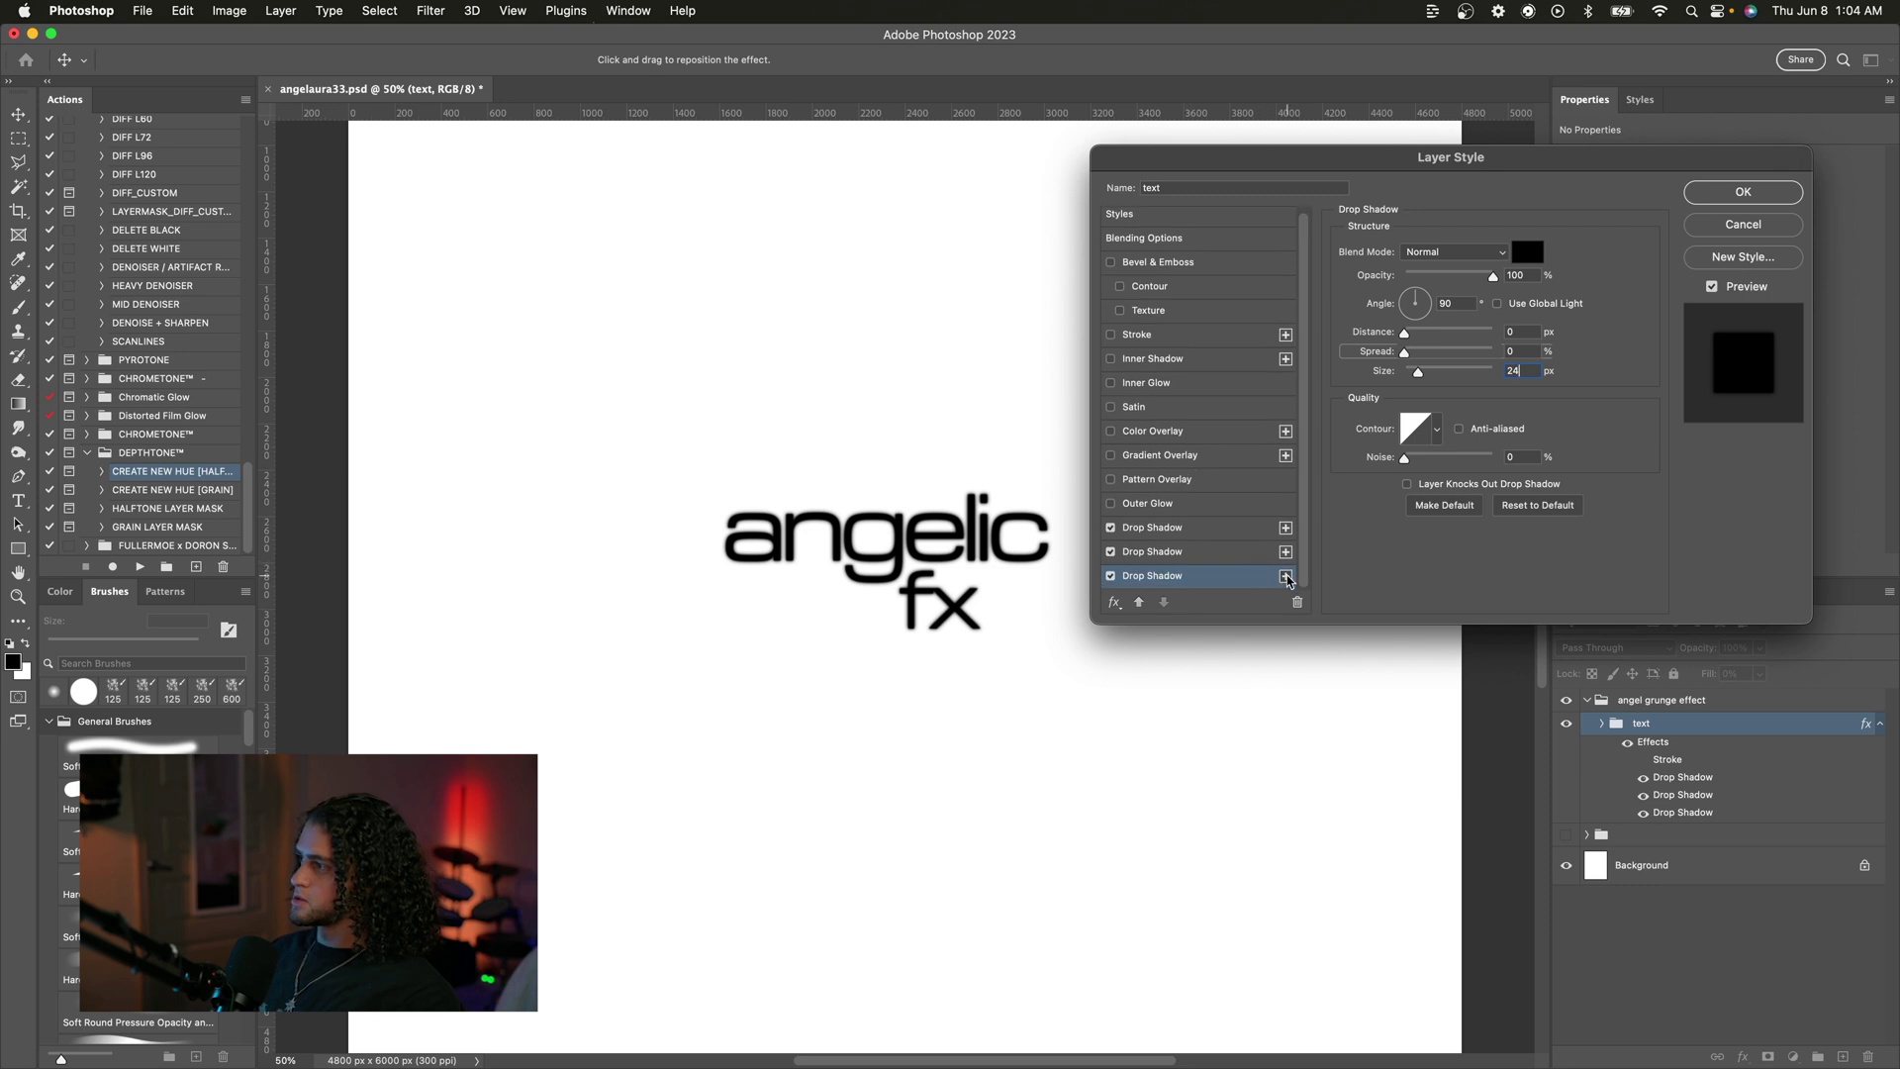
Step: Add another two drop shadows to the text group, sized 48 px and 96 px
click(1286, 580)
click(1513, 371)
text(48)
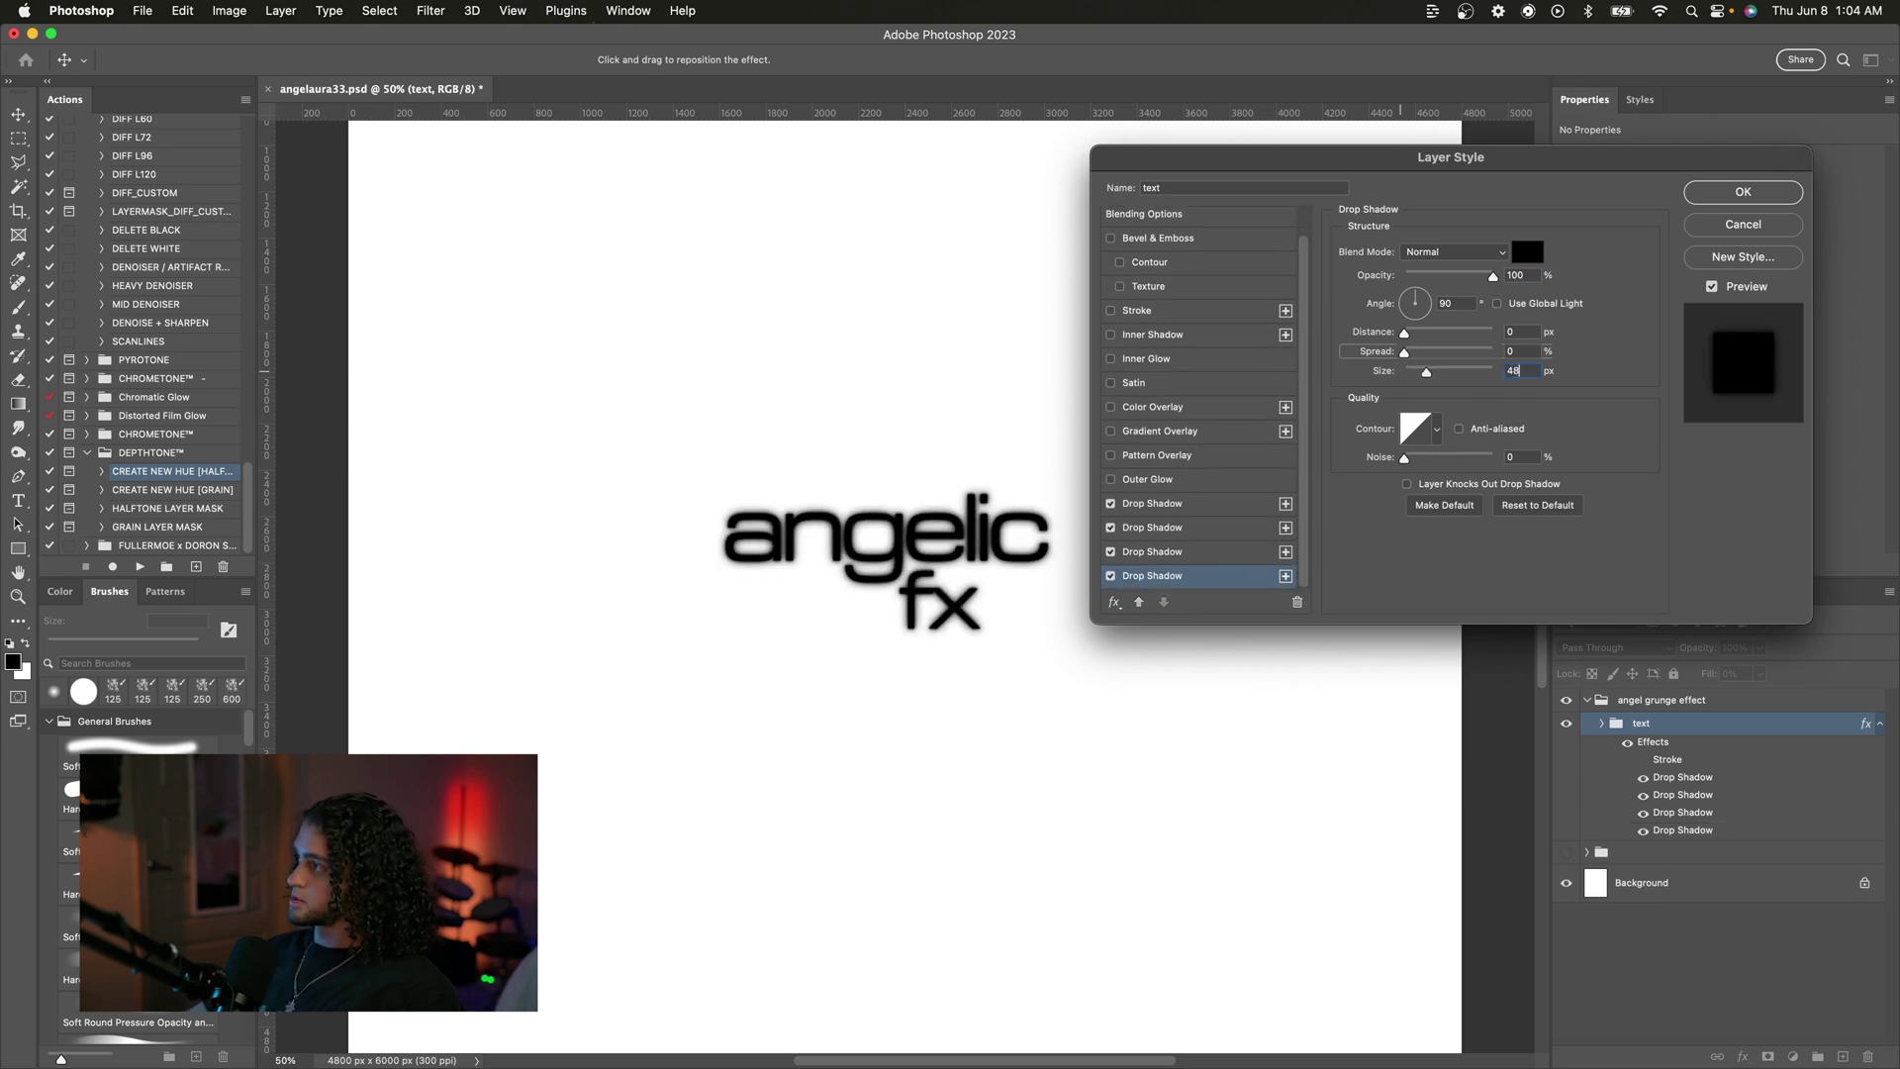
click(1285, 576)
click(1511, 371)
text(96)
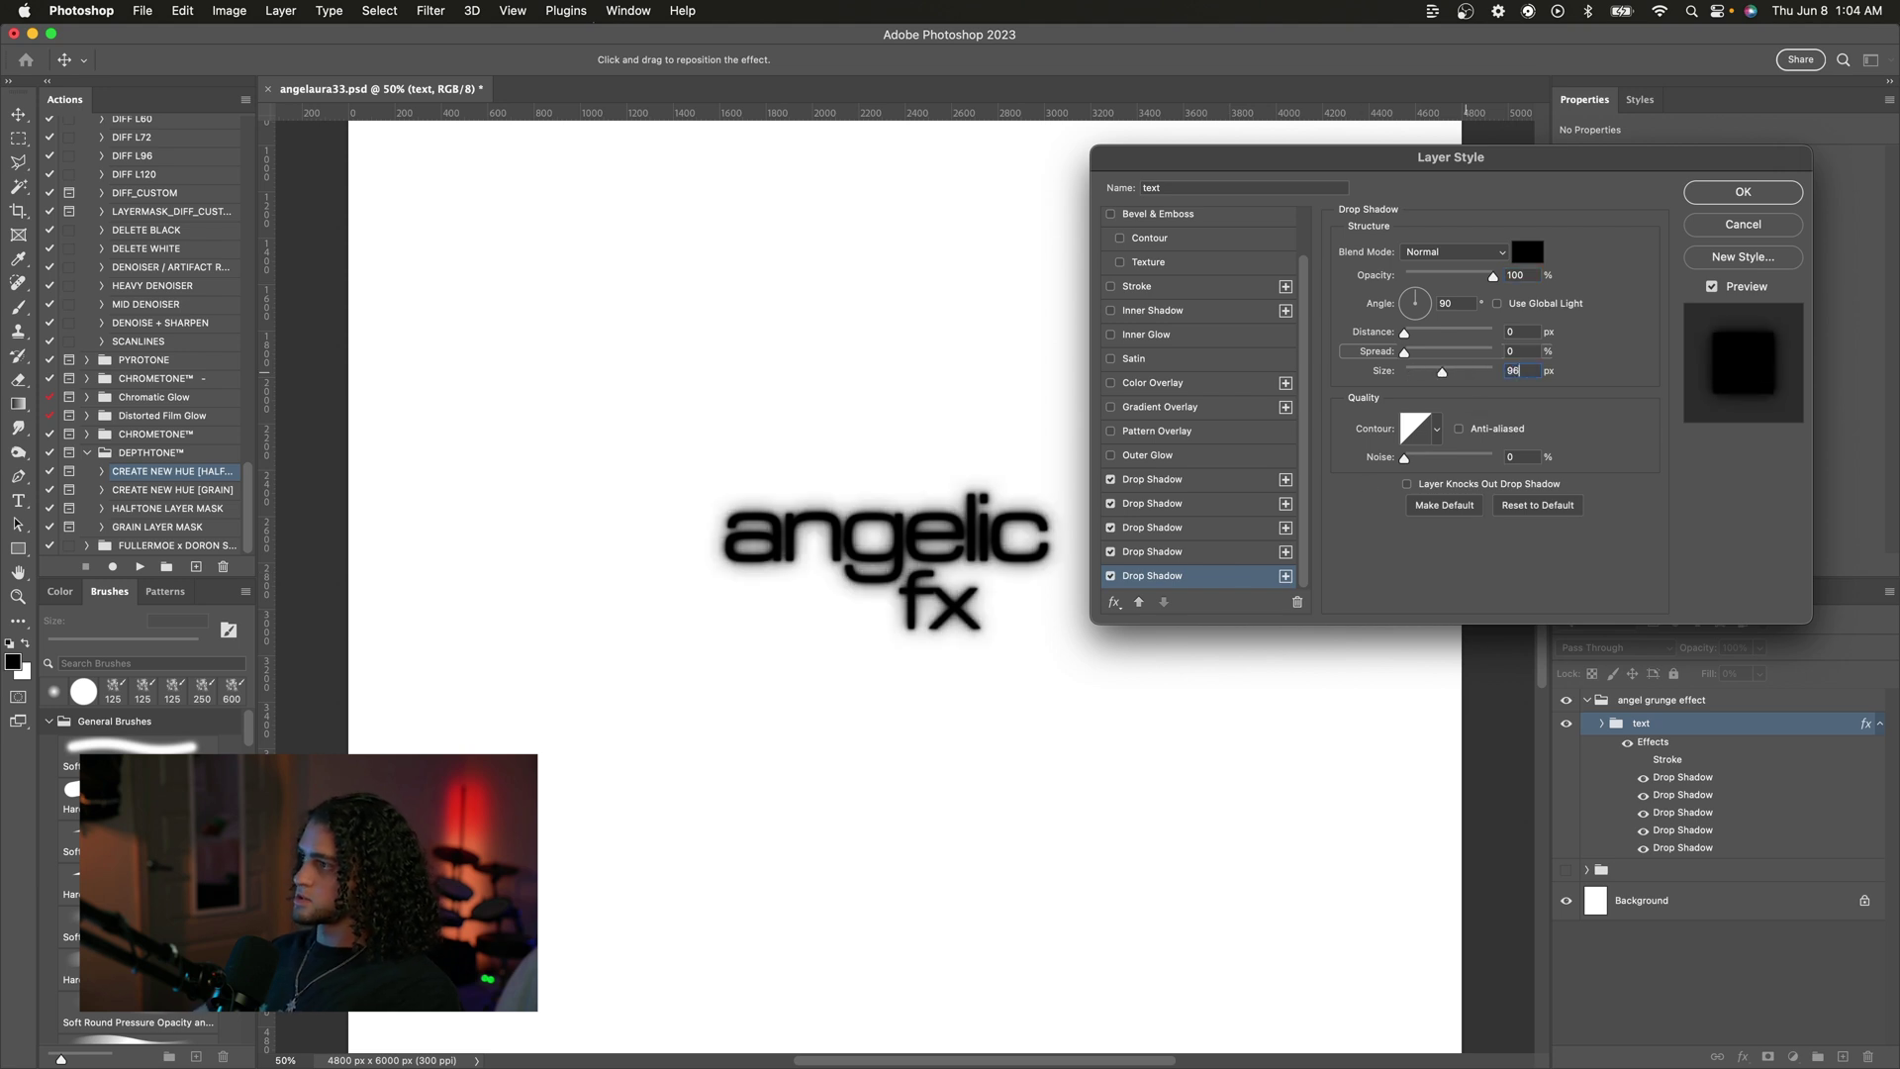
key(Return)
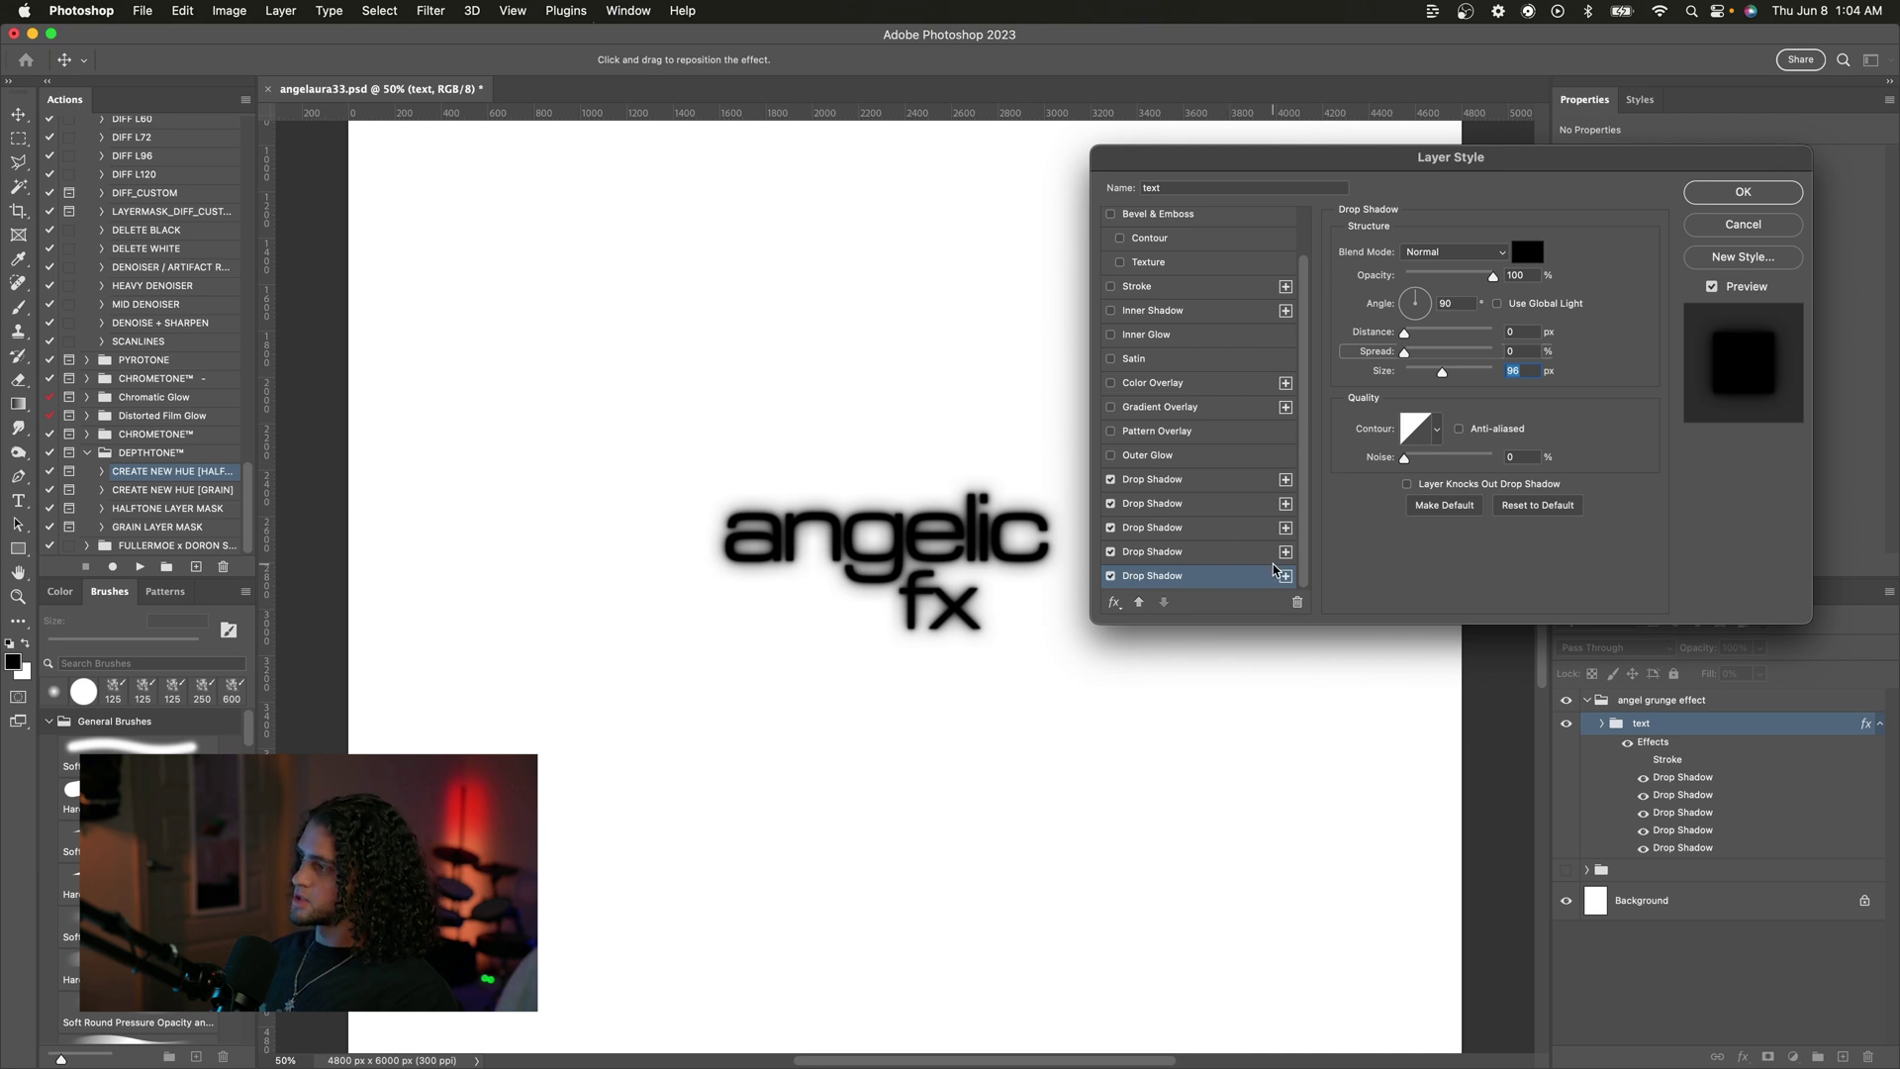
Step: Add a final 192 px drop shadow, apply the layer style, and collapse the text group's effects list
click(1285, 578)
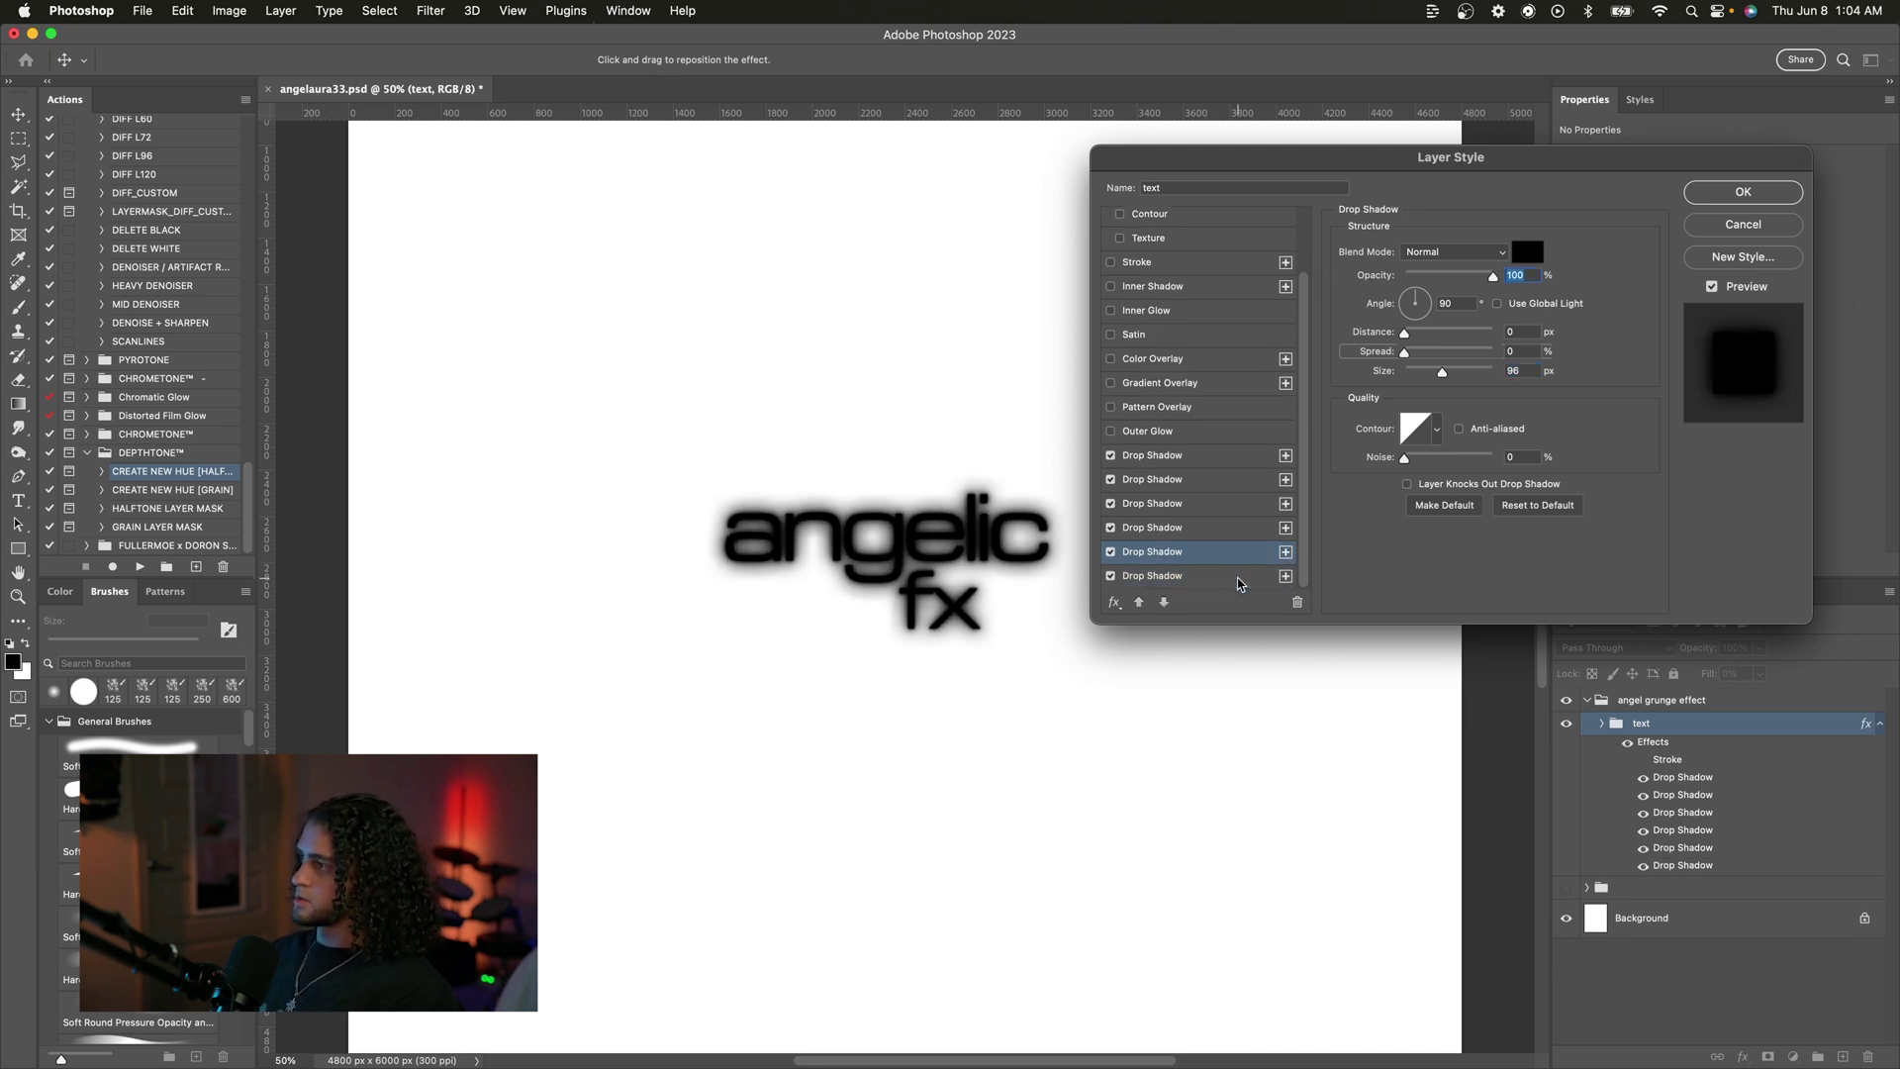
double_click(1534, 365)
text(192)
key(Return)
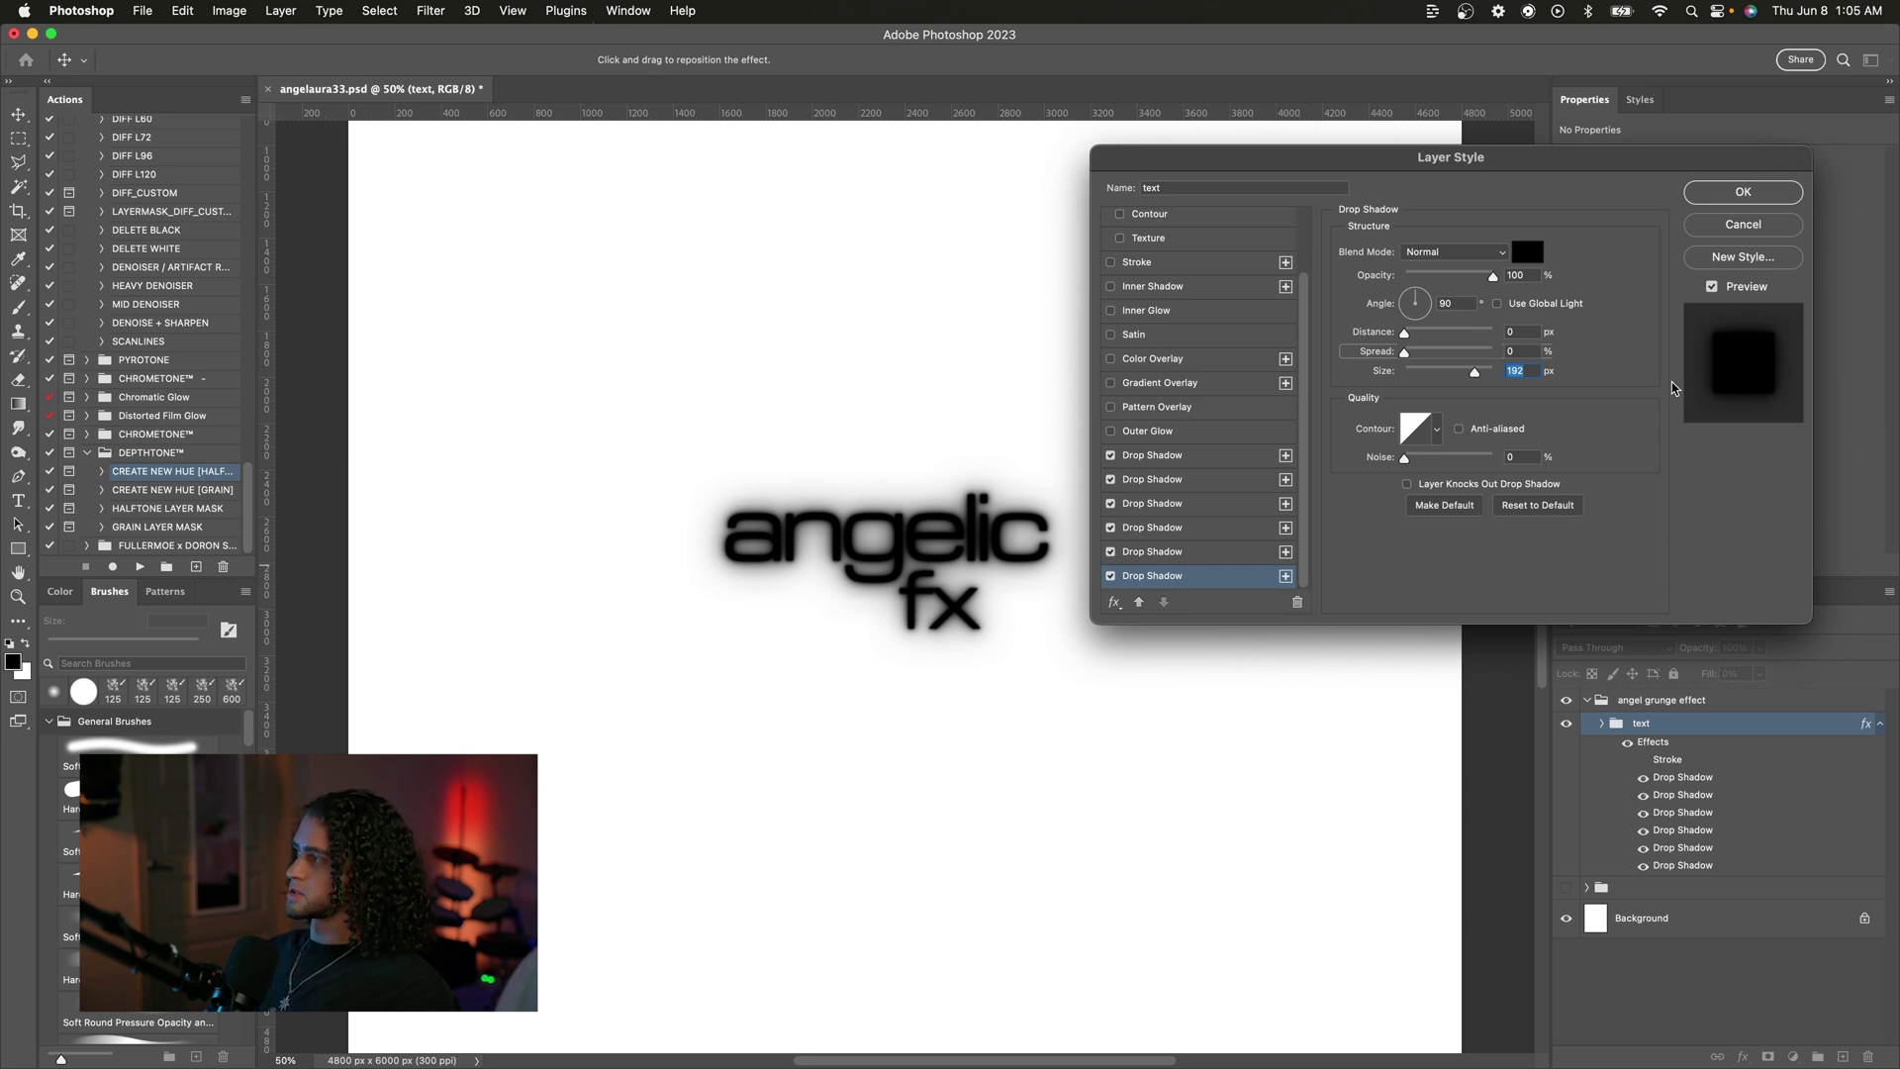
drag(1481, 160, 1471, 229)
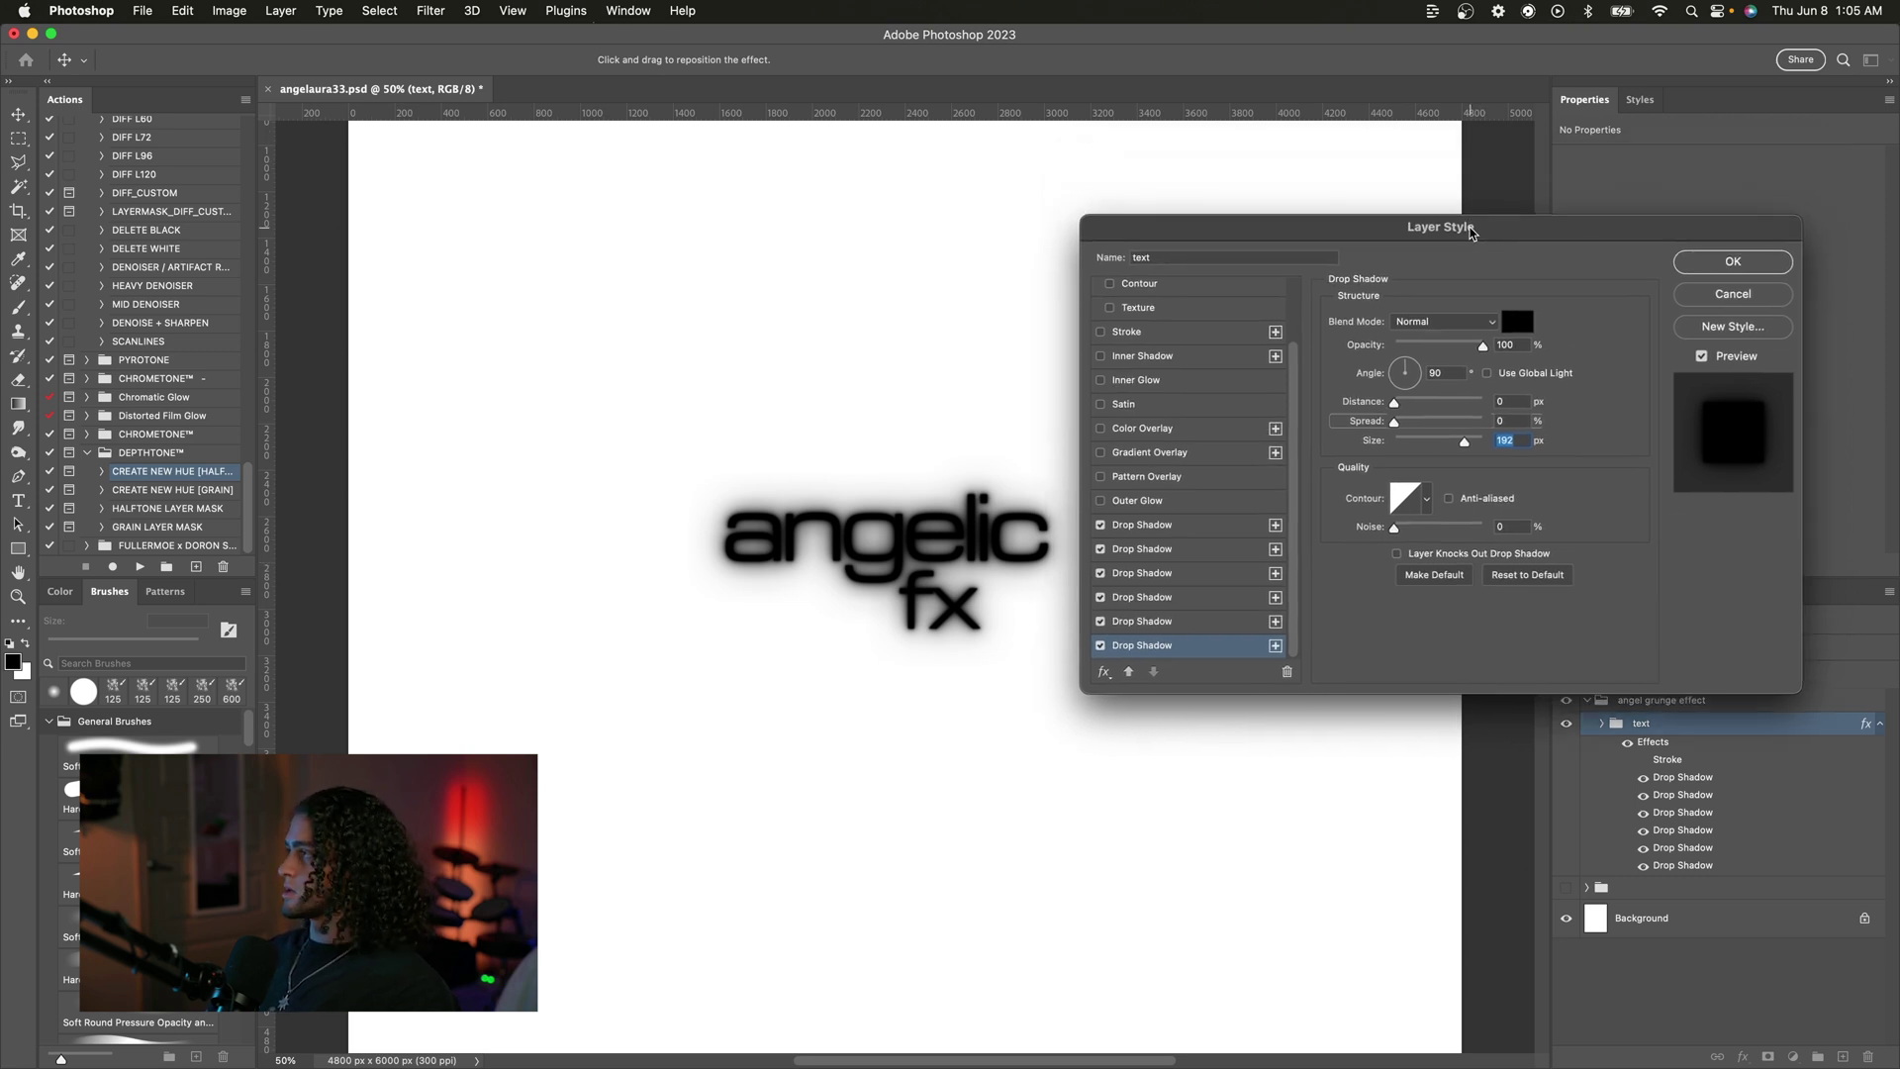
click(1700, 265)
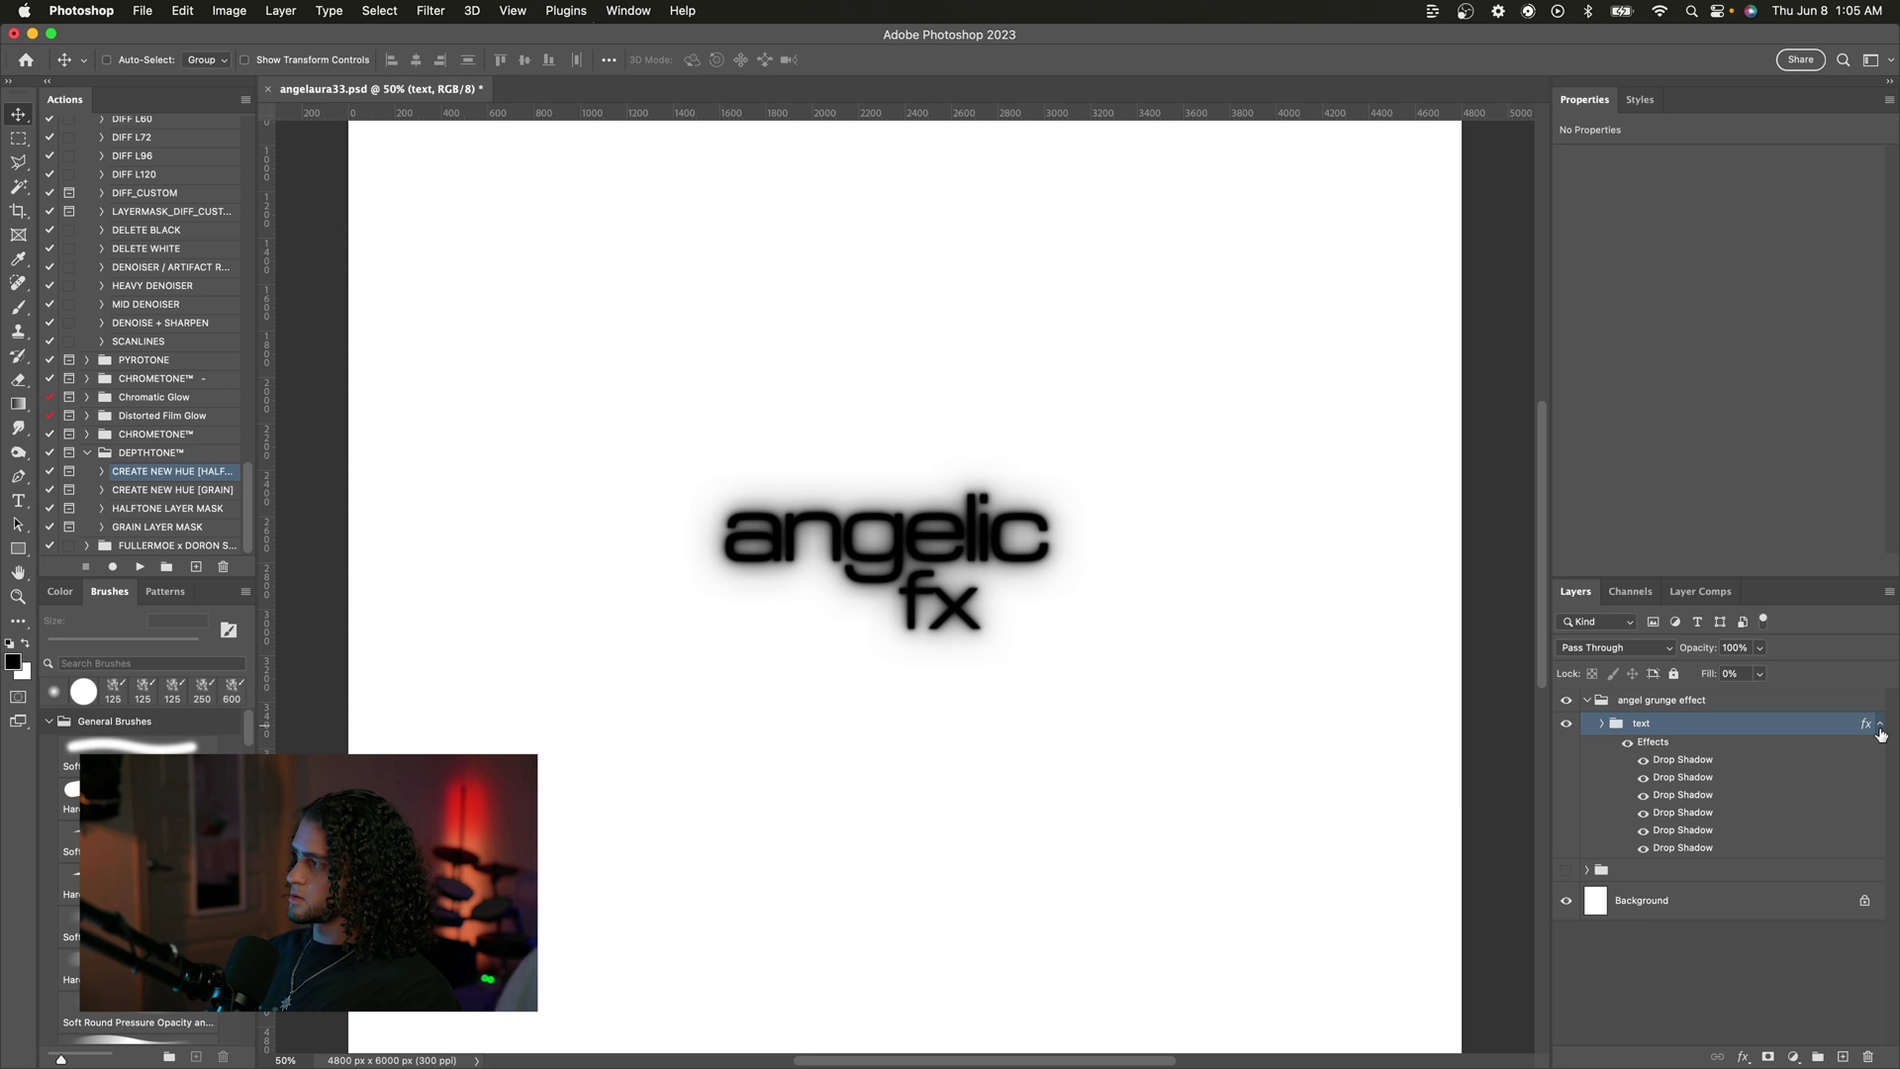
click(1879, 724)
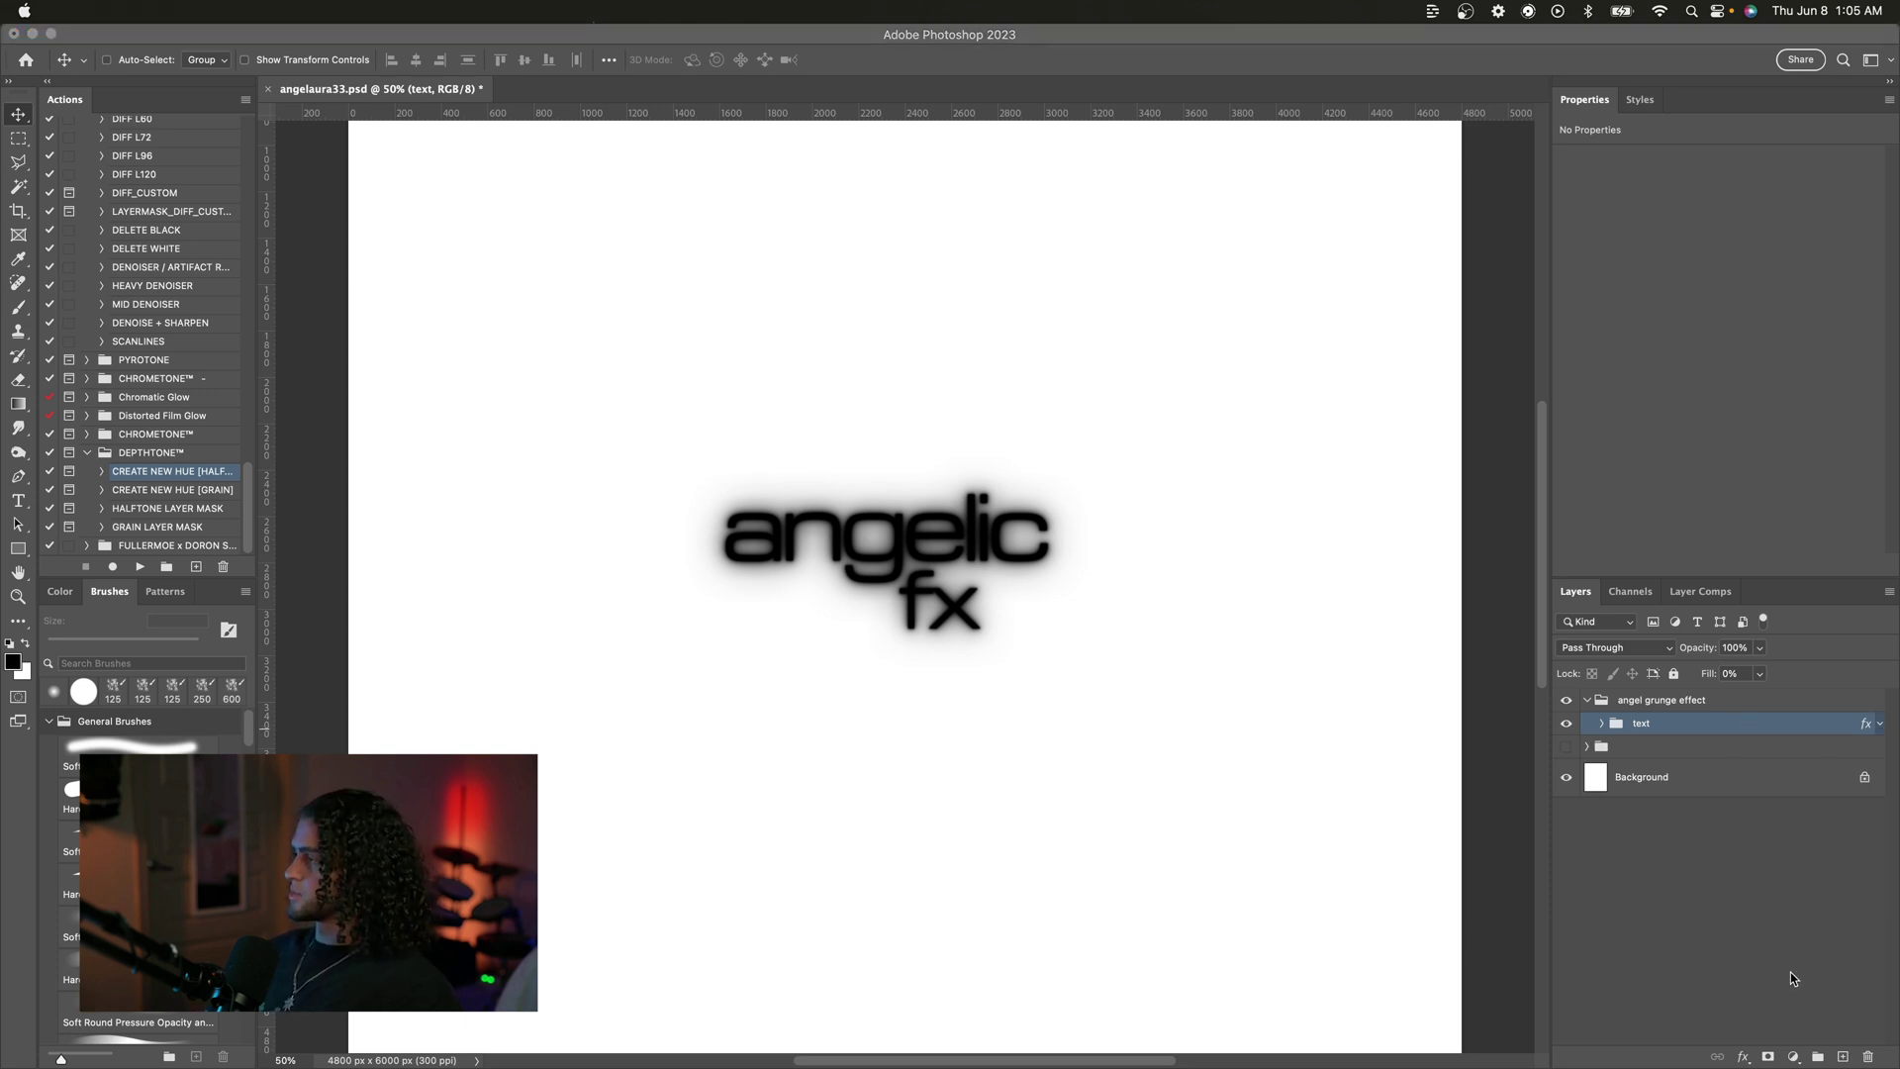
Step: Add a Levels adjustment layer above the text group, testing a white input of 170 before returning it to 255
click(1798, 1059)
click(1798, 1059)
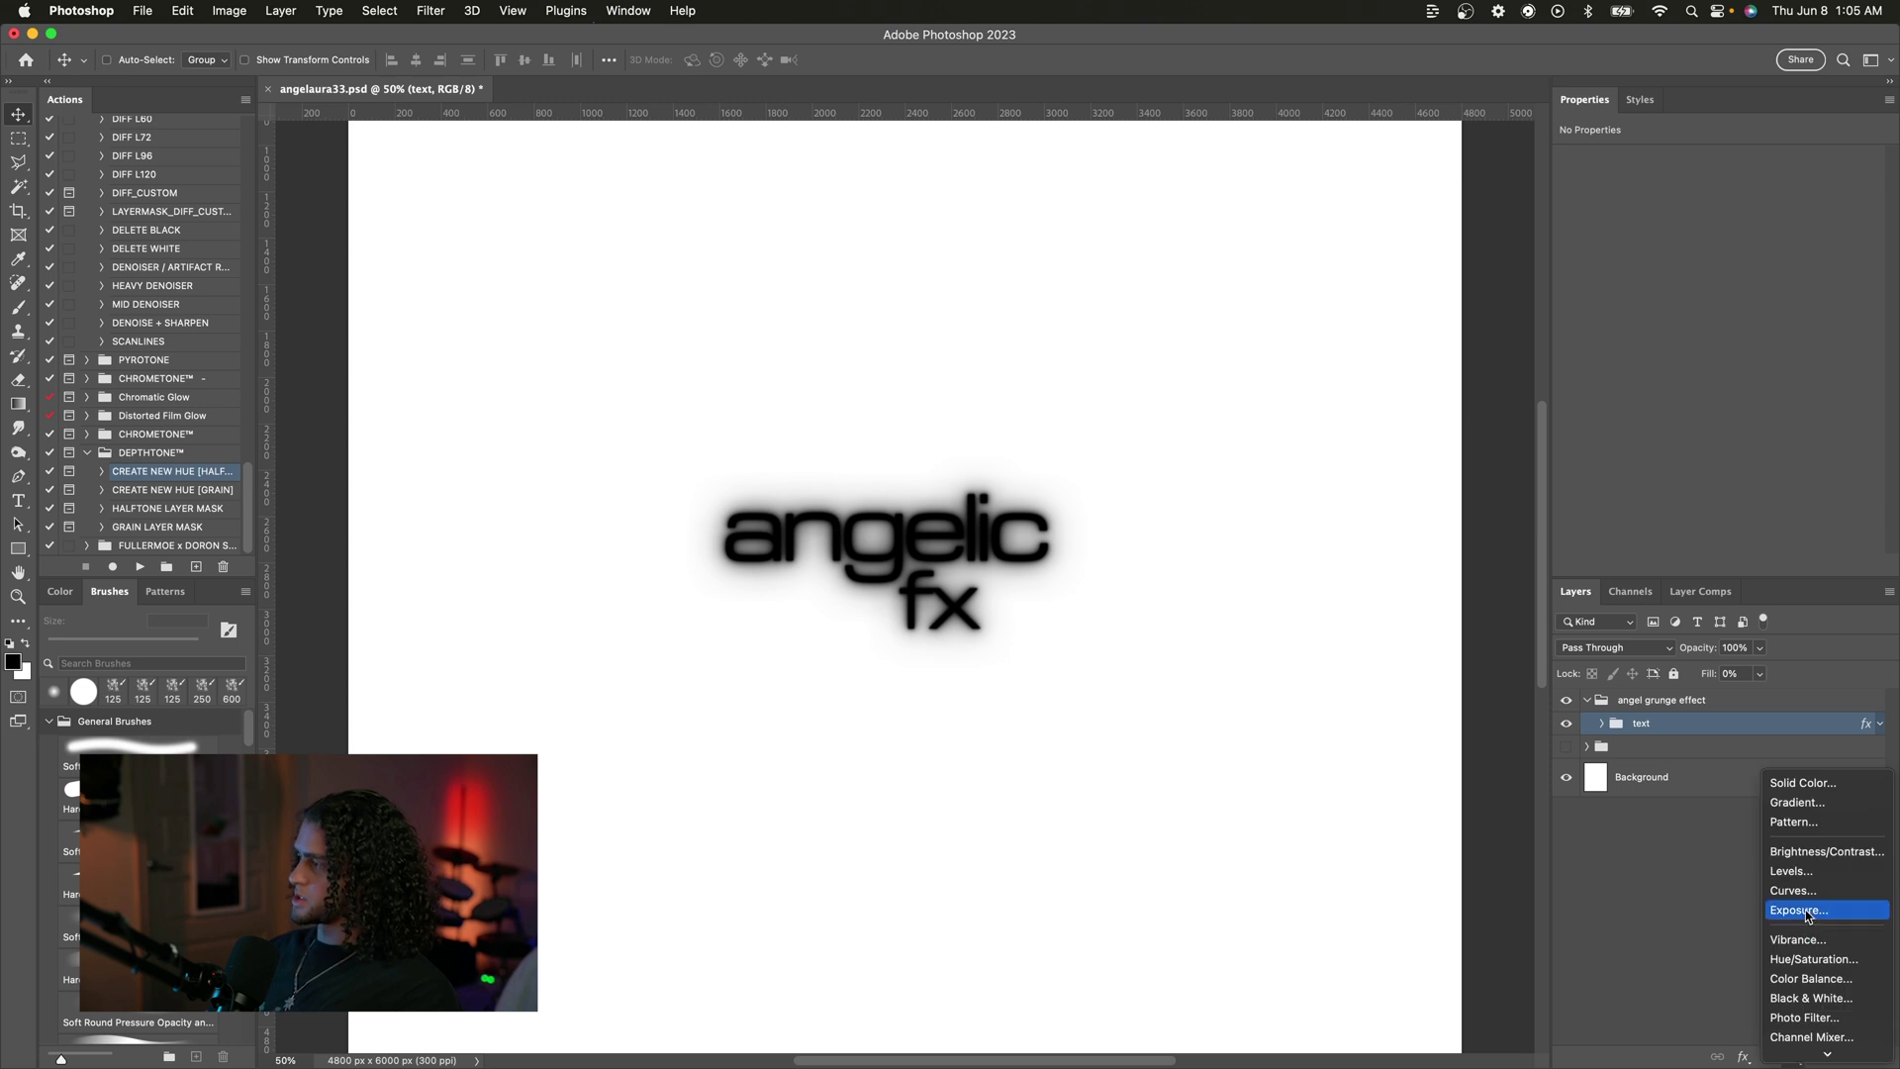
click(1798, 870)
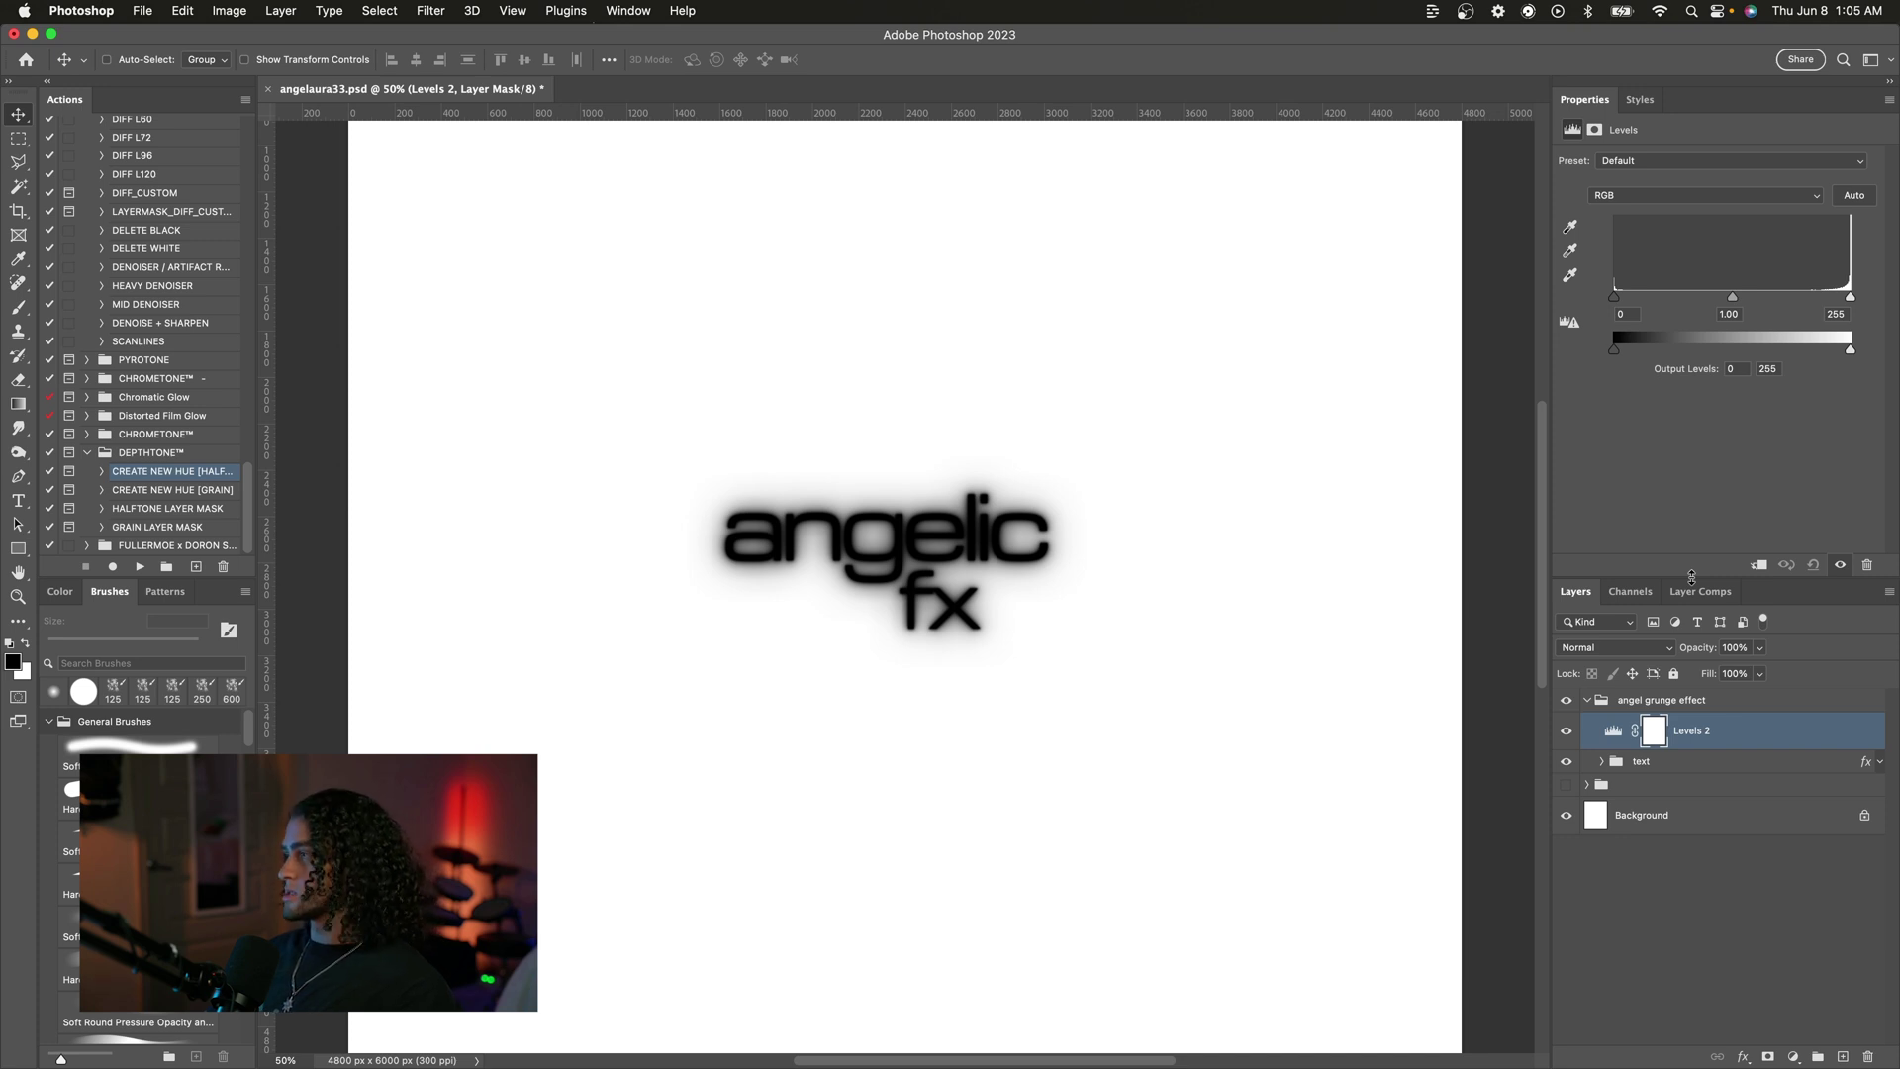
drag(1851, 297, 1773, 299)
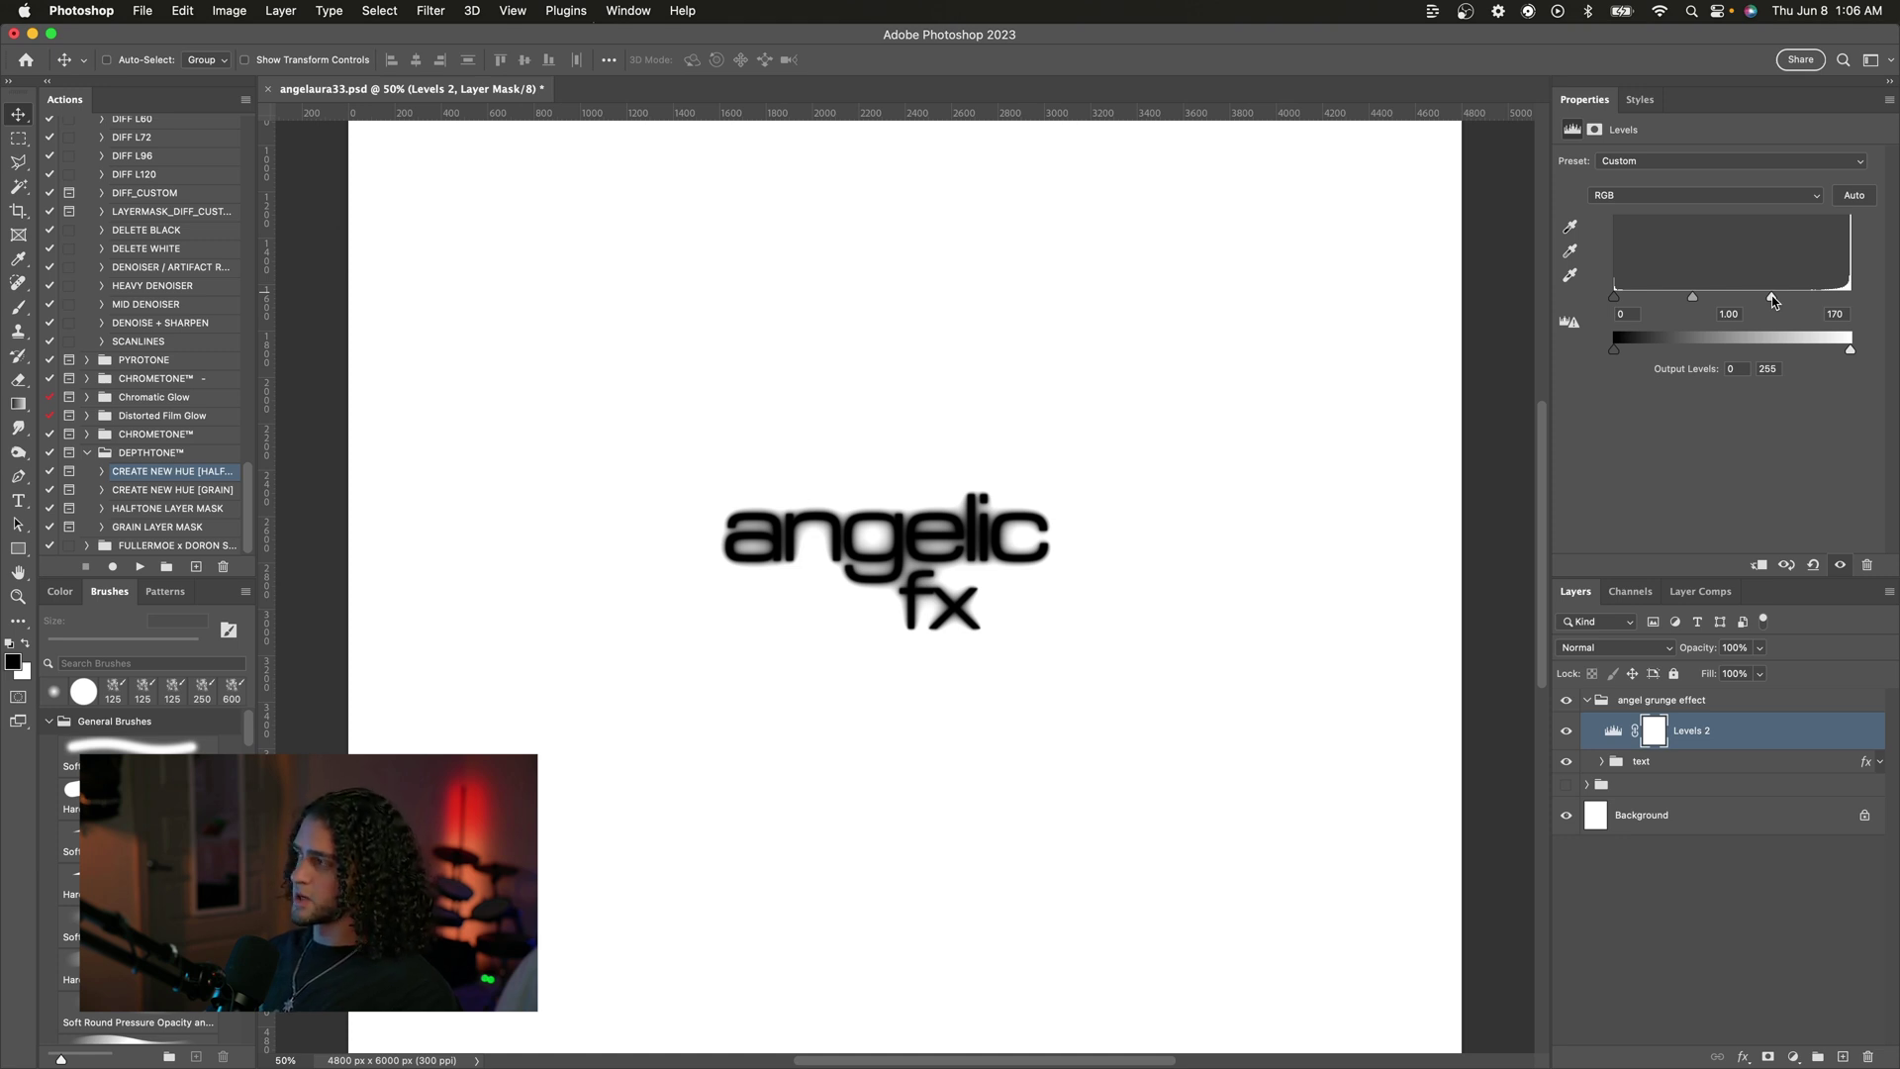
drag(1772, 301, 1897, 294)
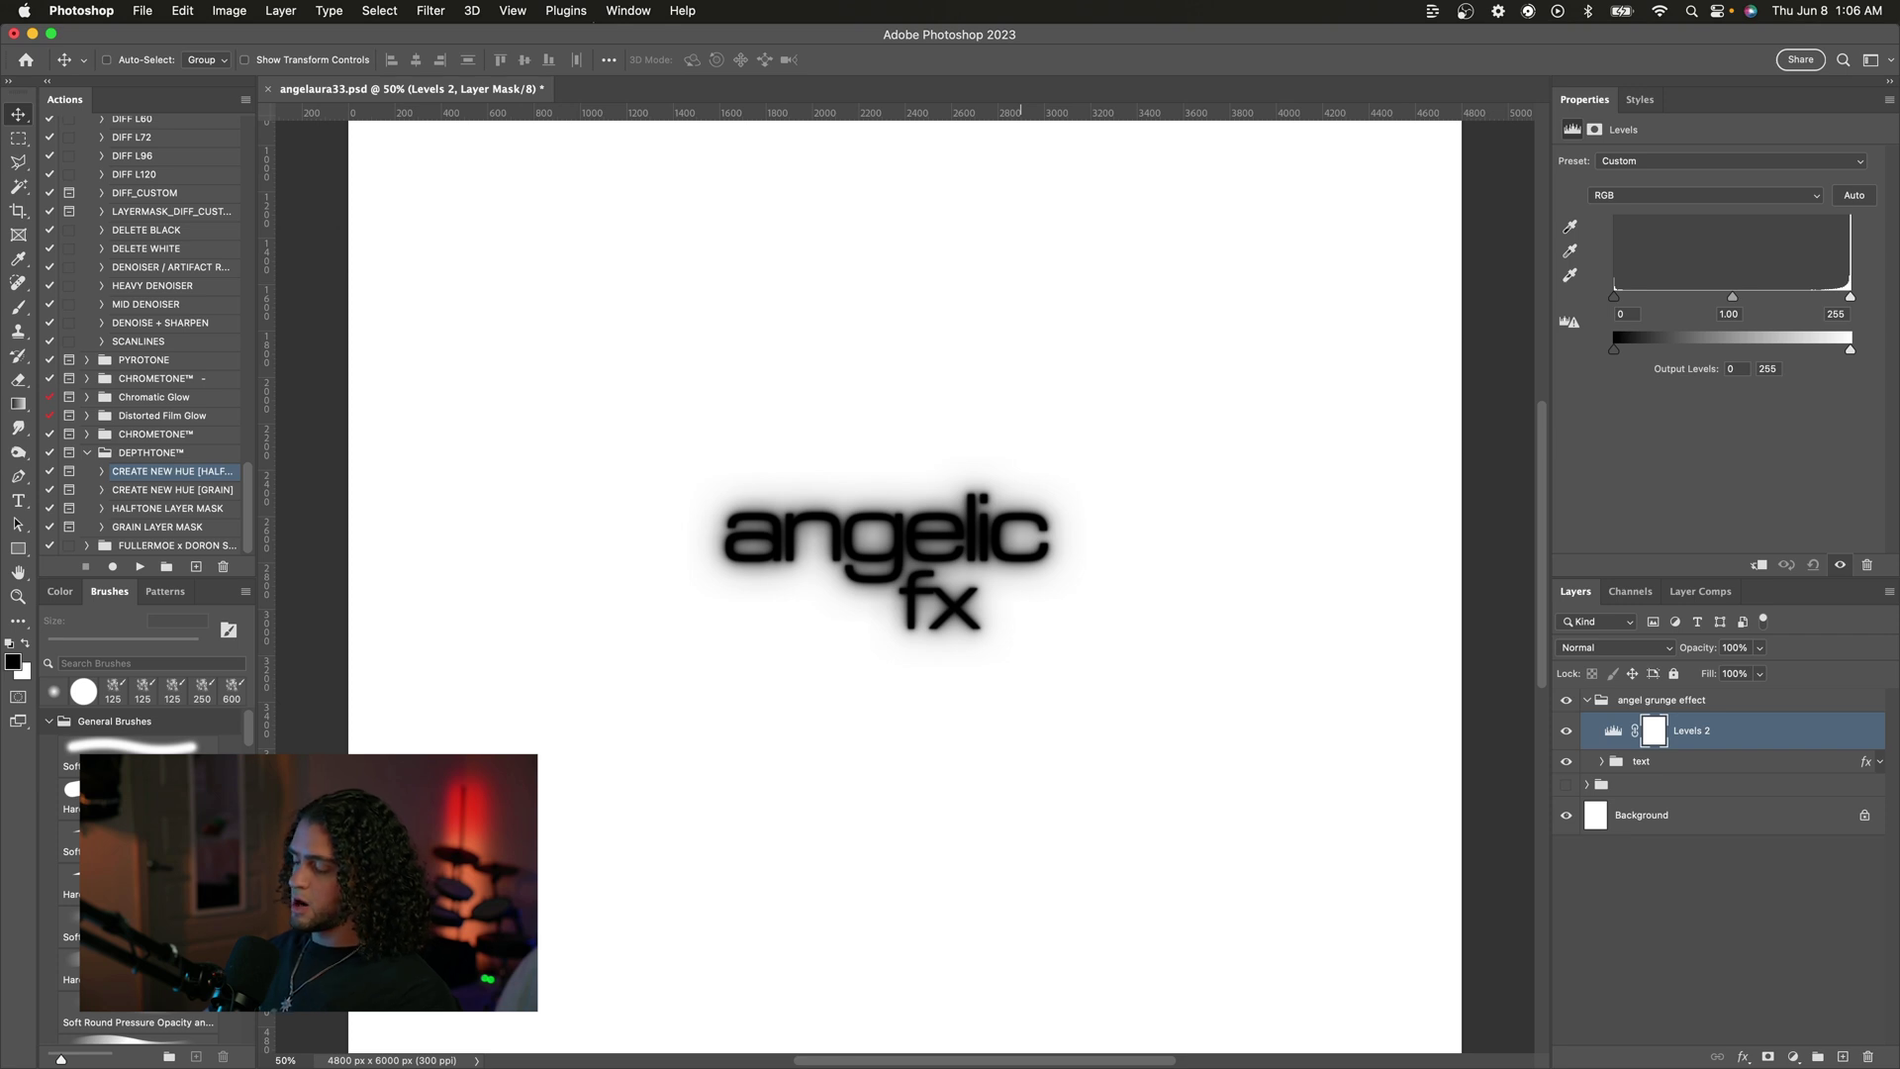
Step: Switch to Chrome and search Google for "texture fabrik photocopy texture"
key(super+Tab)
text(texture)
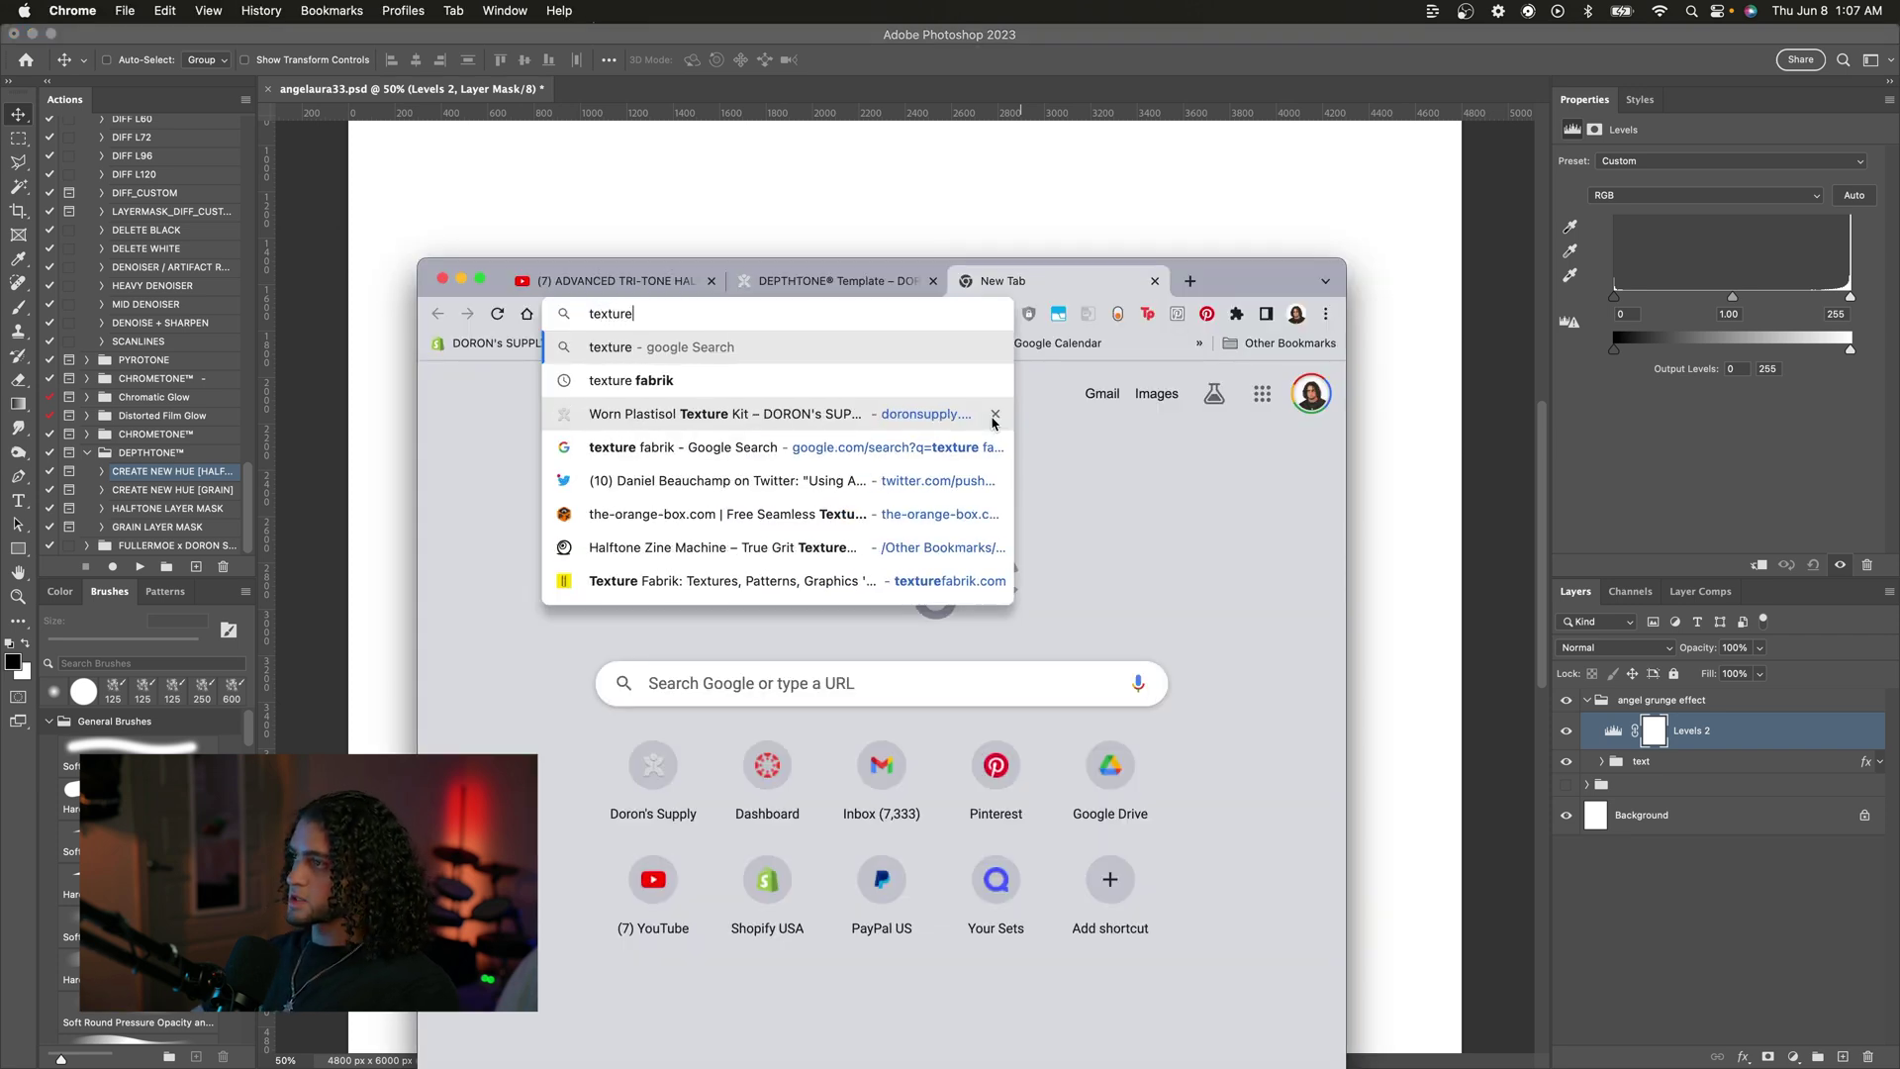
key(Down)
text(photocopy re)
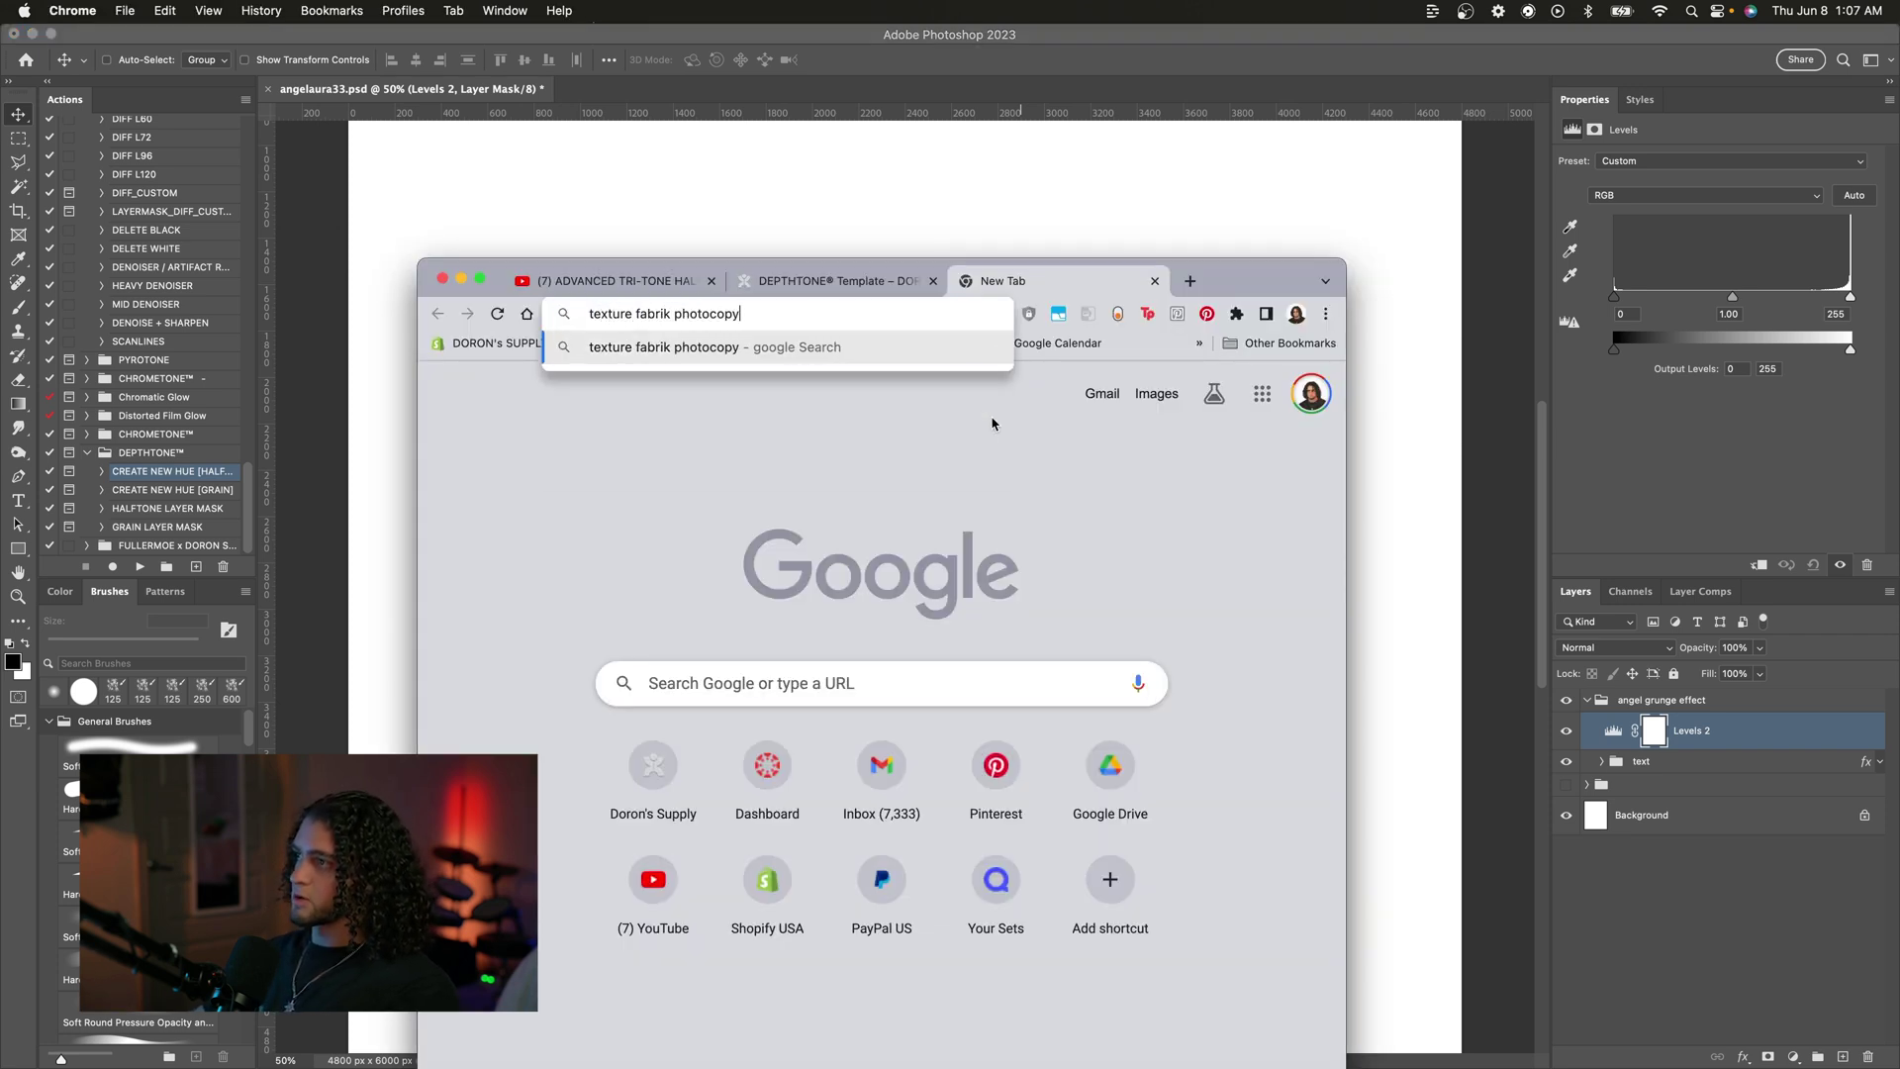
key(BackSpace)
key(BackSpace)
text(texture)
key(Return)
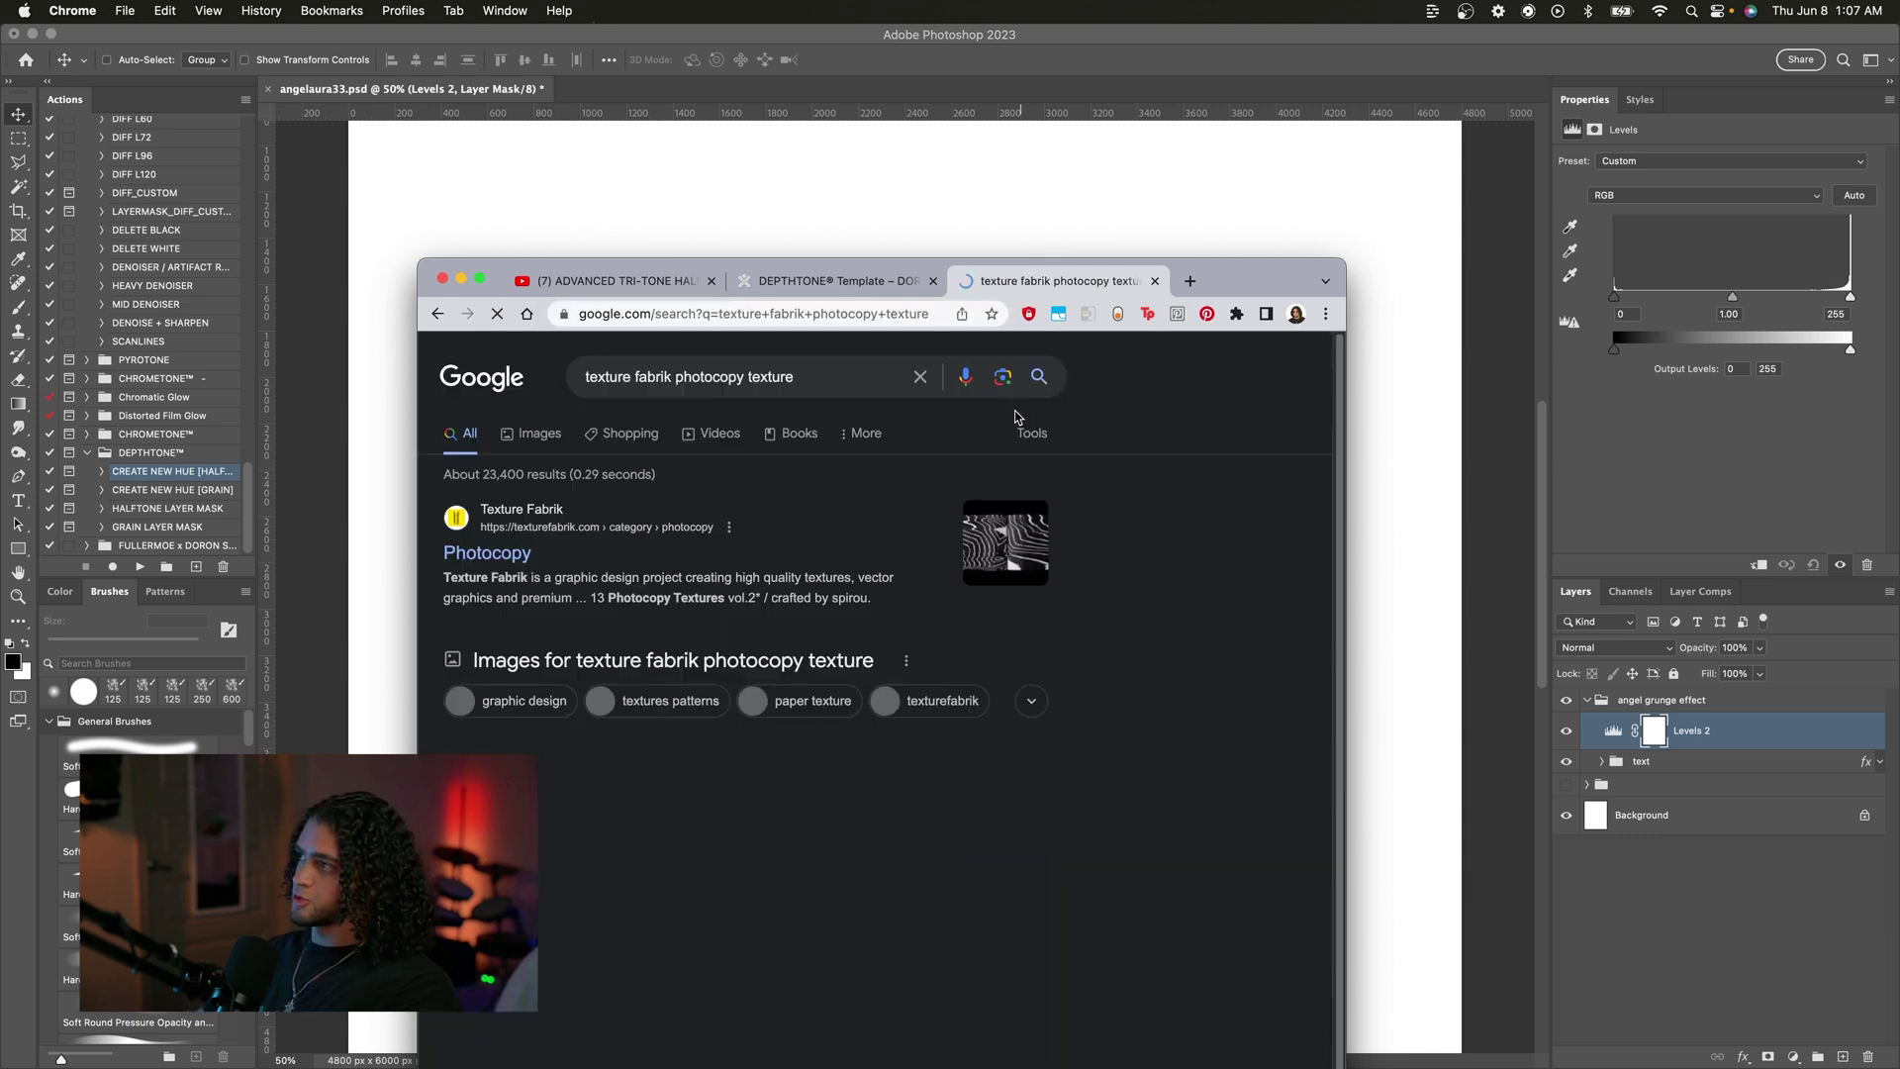
Step: Show the image results for the texture search and filter them to Large size
drag(1217, 287, 1407, 161)
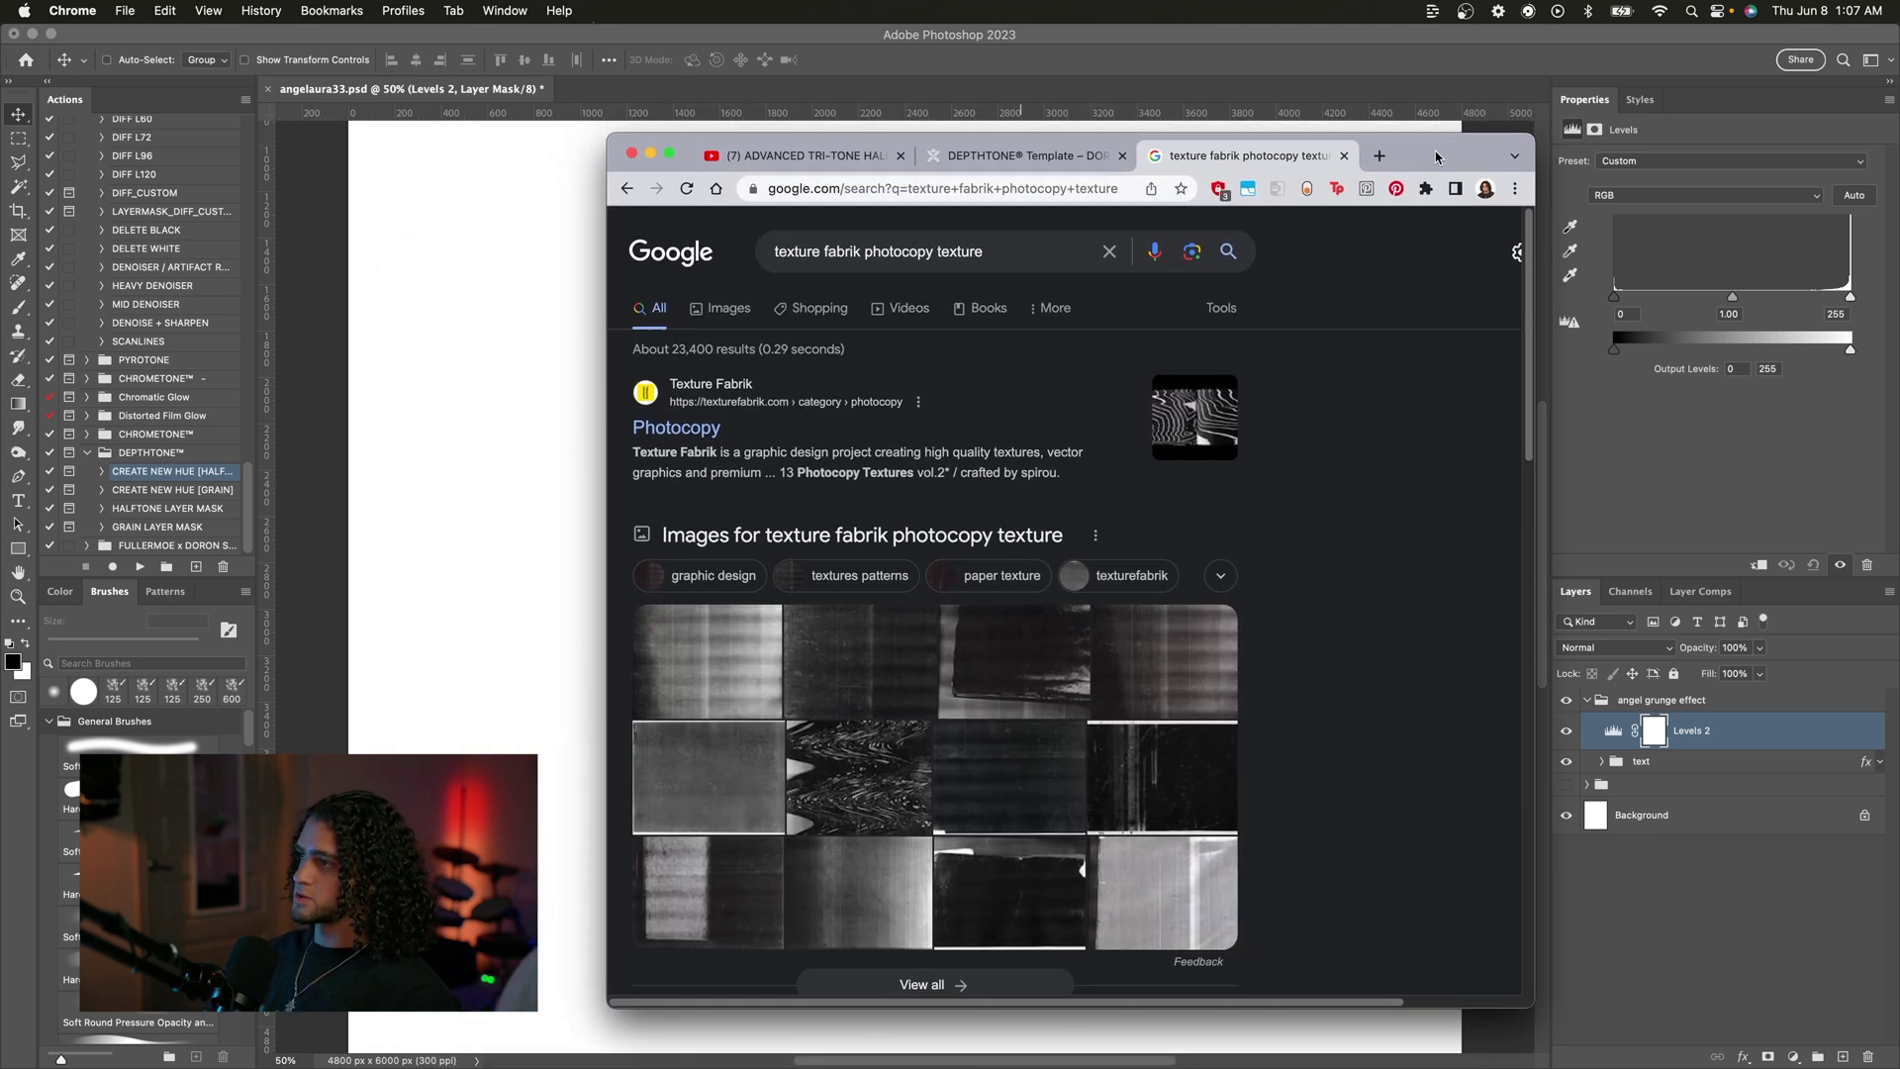
click(729, 309)
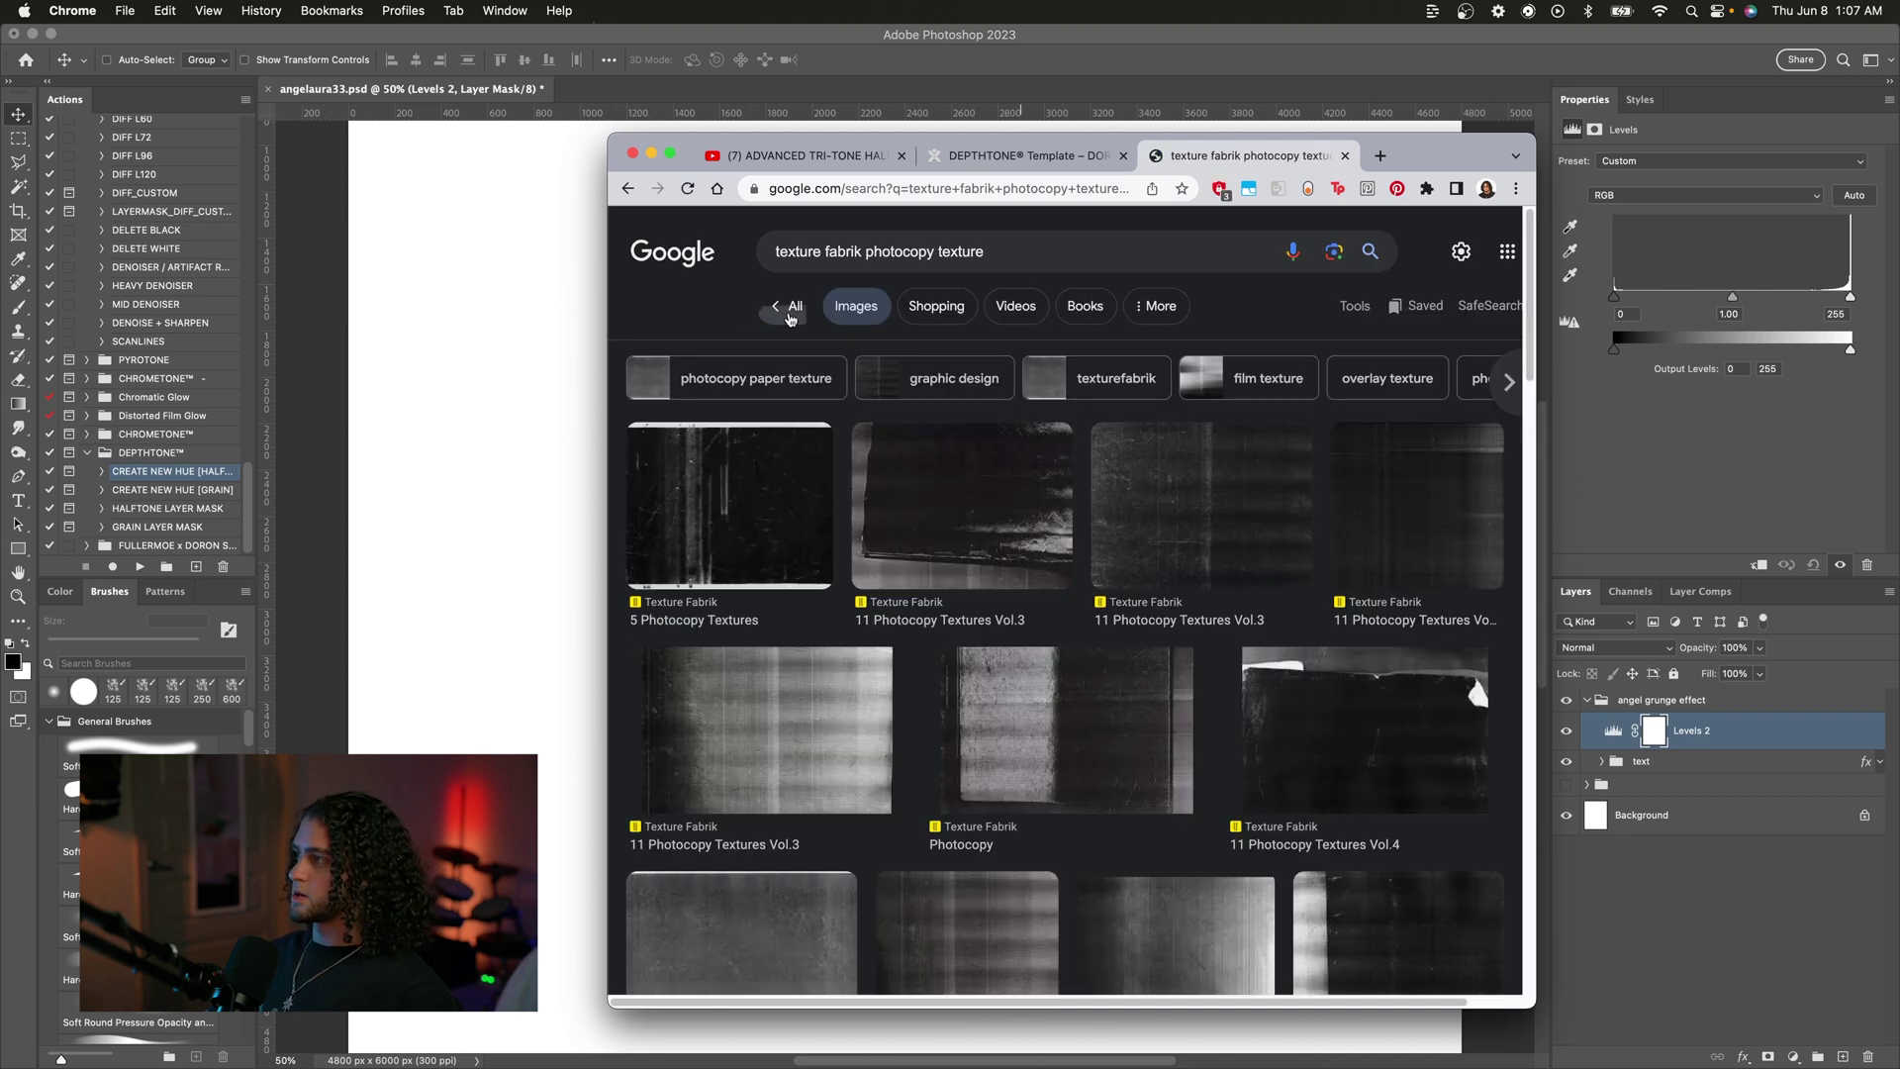
click(1354, 305)
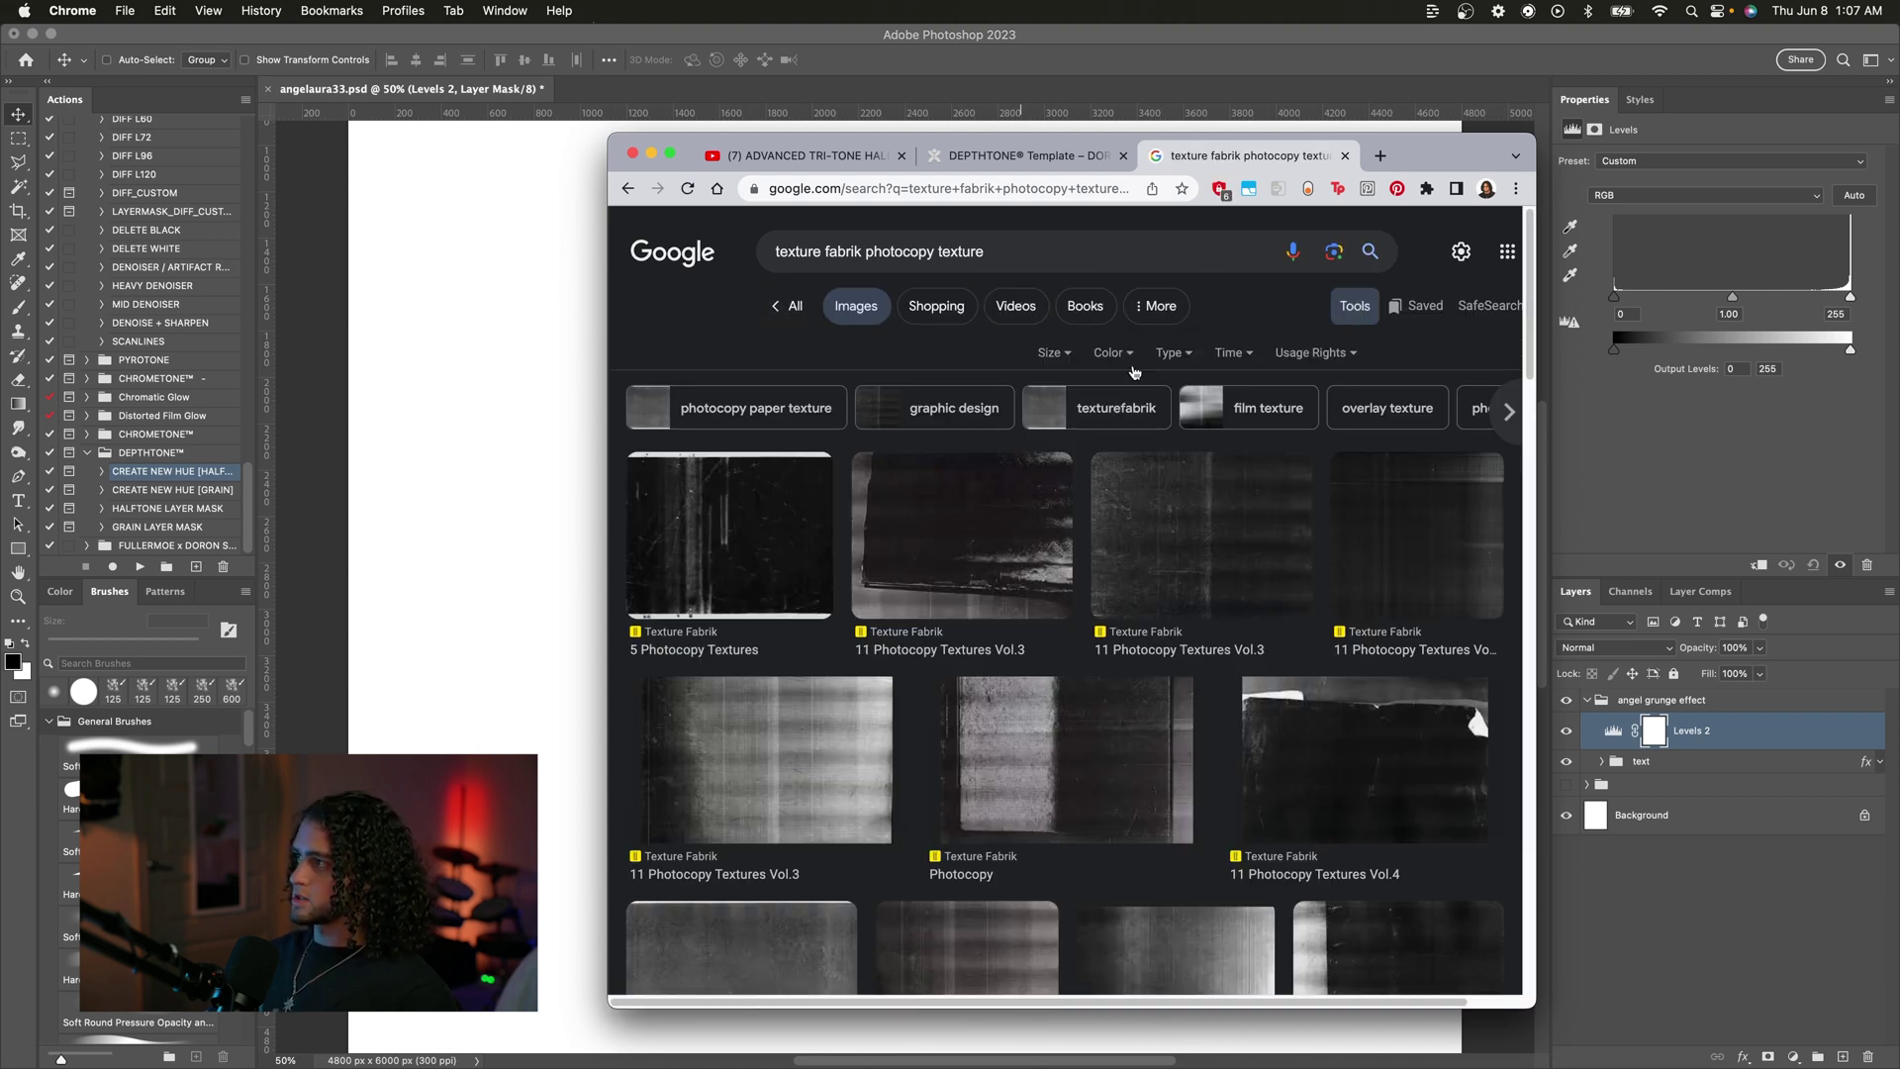
click(1064, 356)
click(1075, 416)
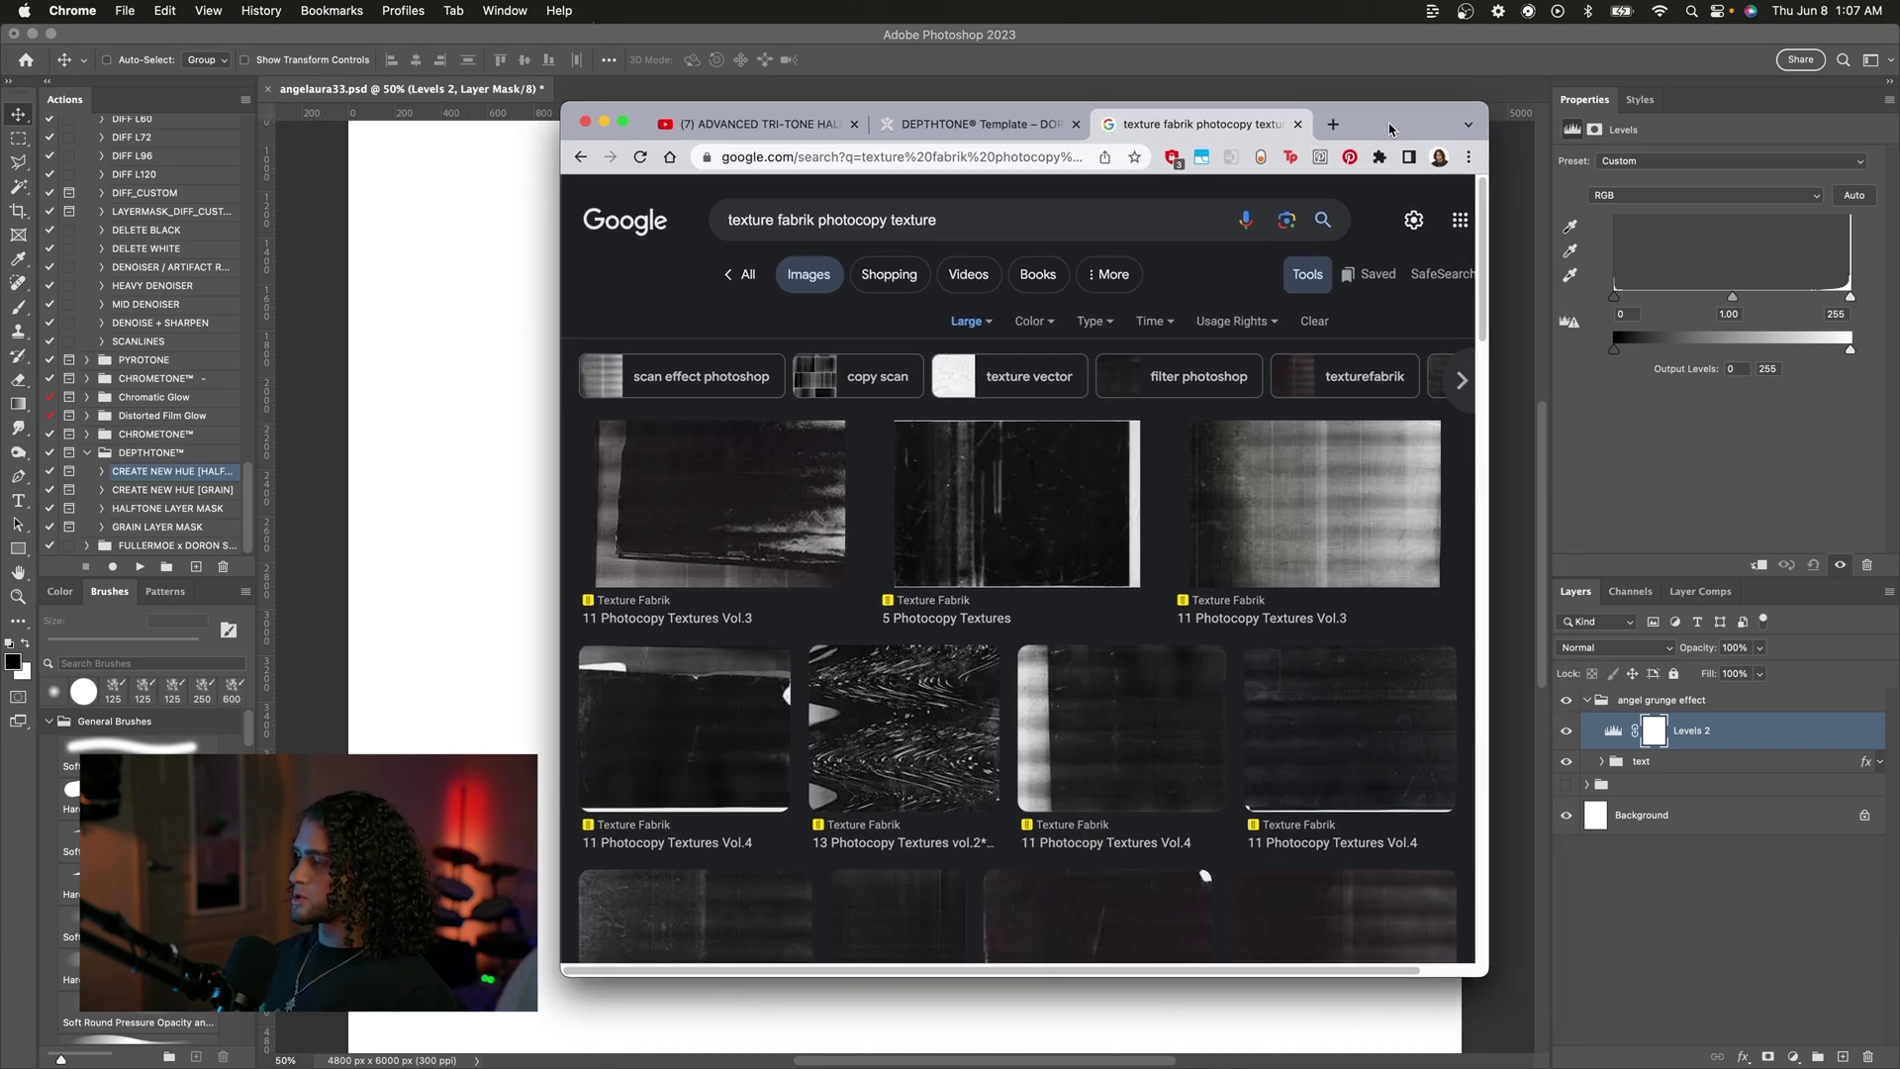
Step: Find the grey 3,000 × 2,000 Photocopy texture from Texture Fabrik in the image results and copy the image
scroll(1234, 695, down, 7)
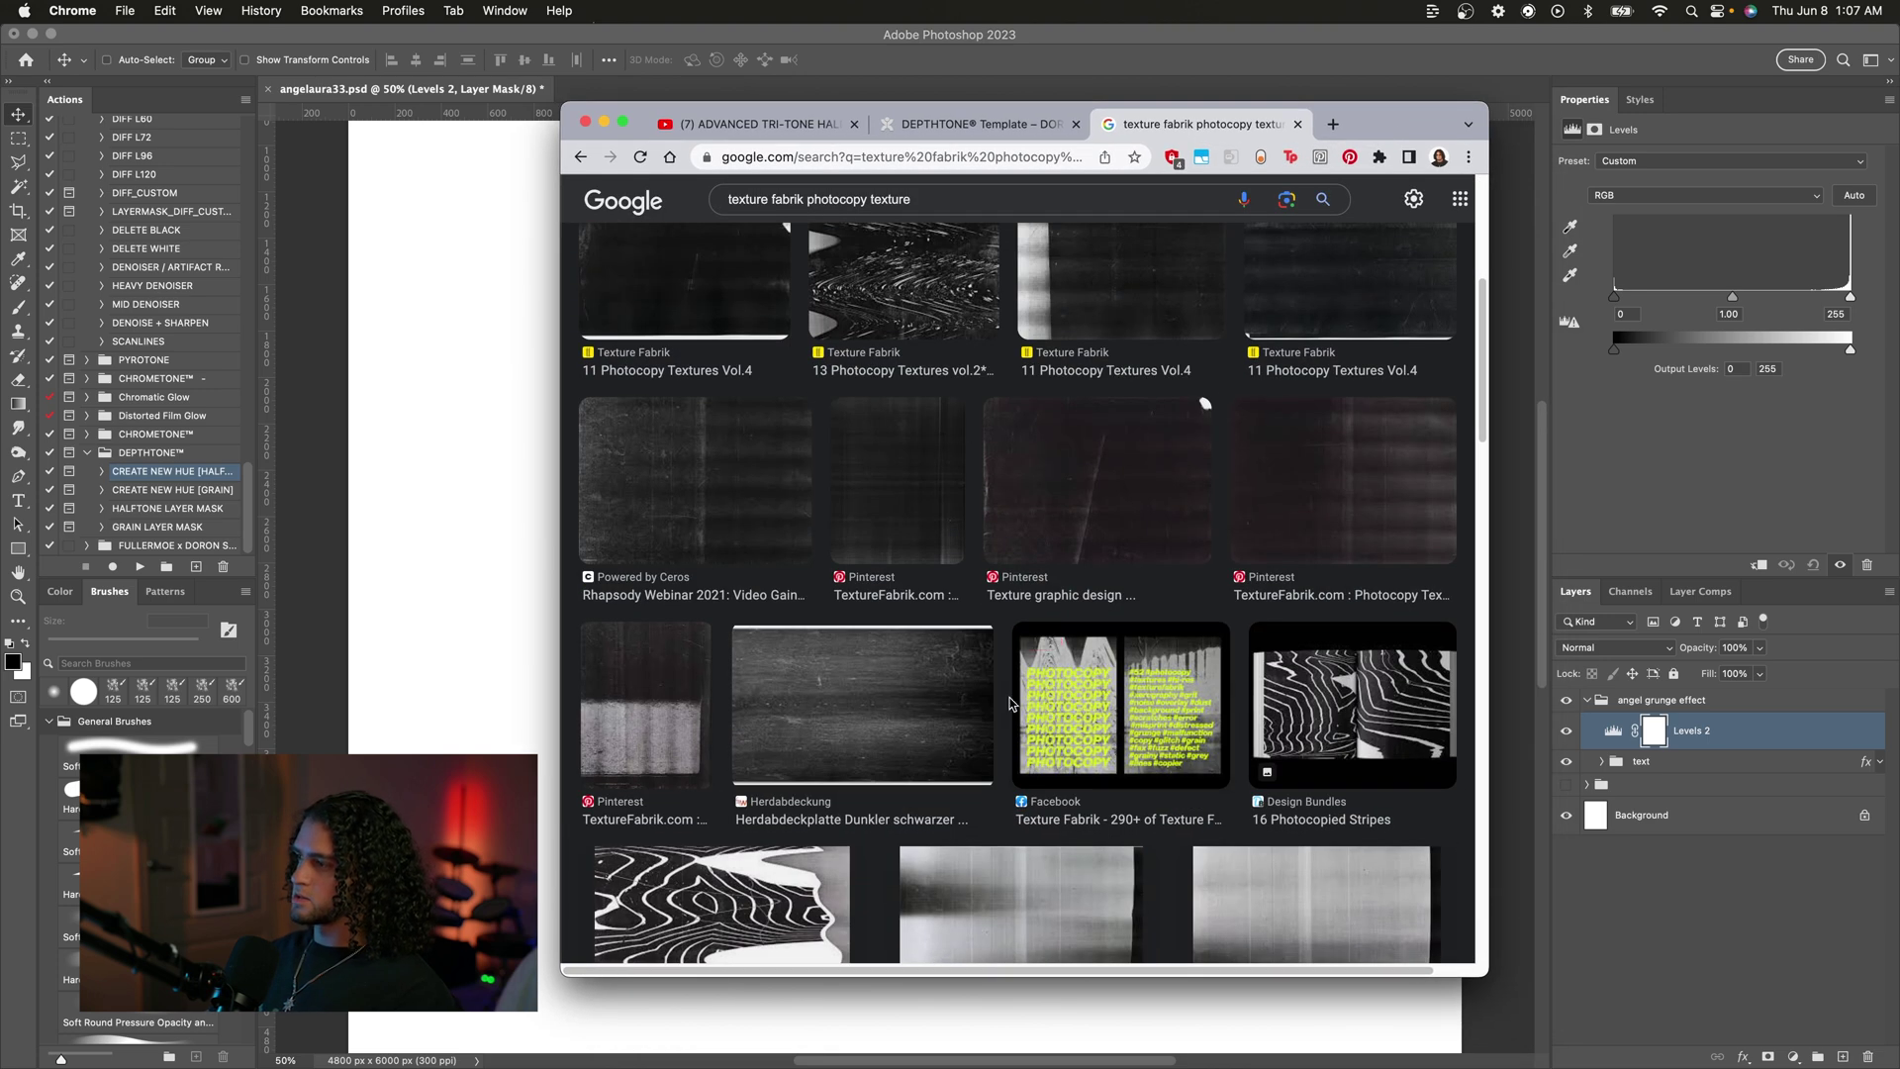
scroll(1010, 705, down, 9)
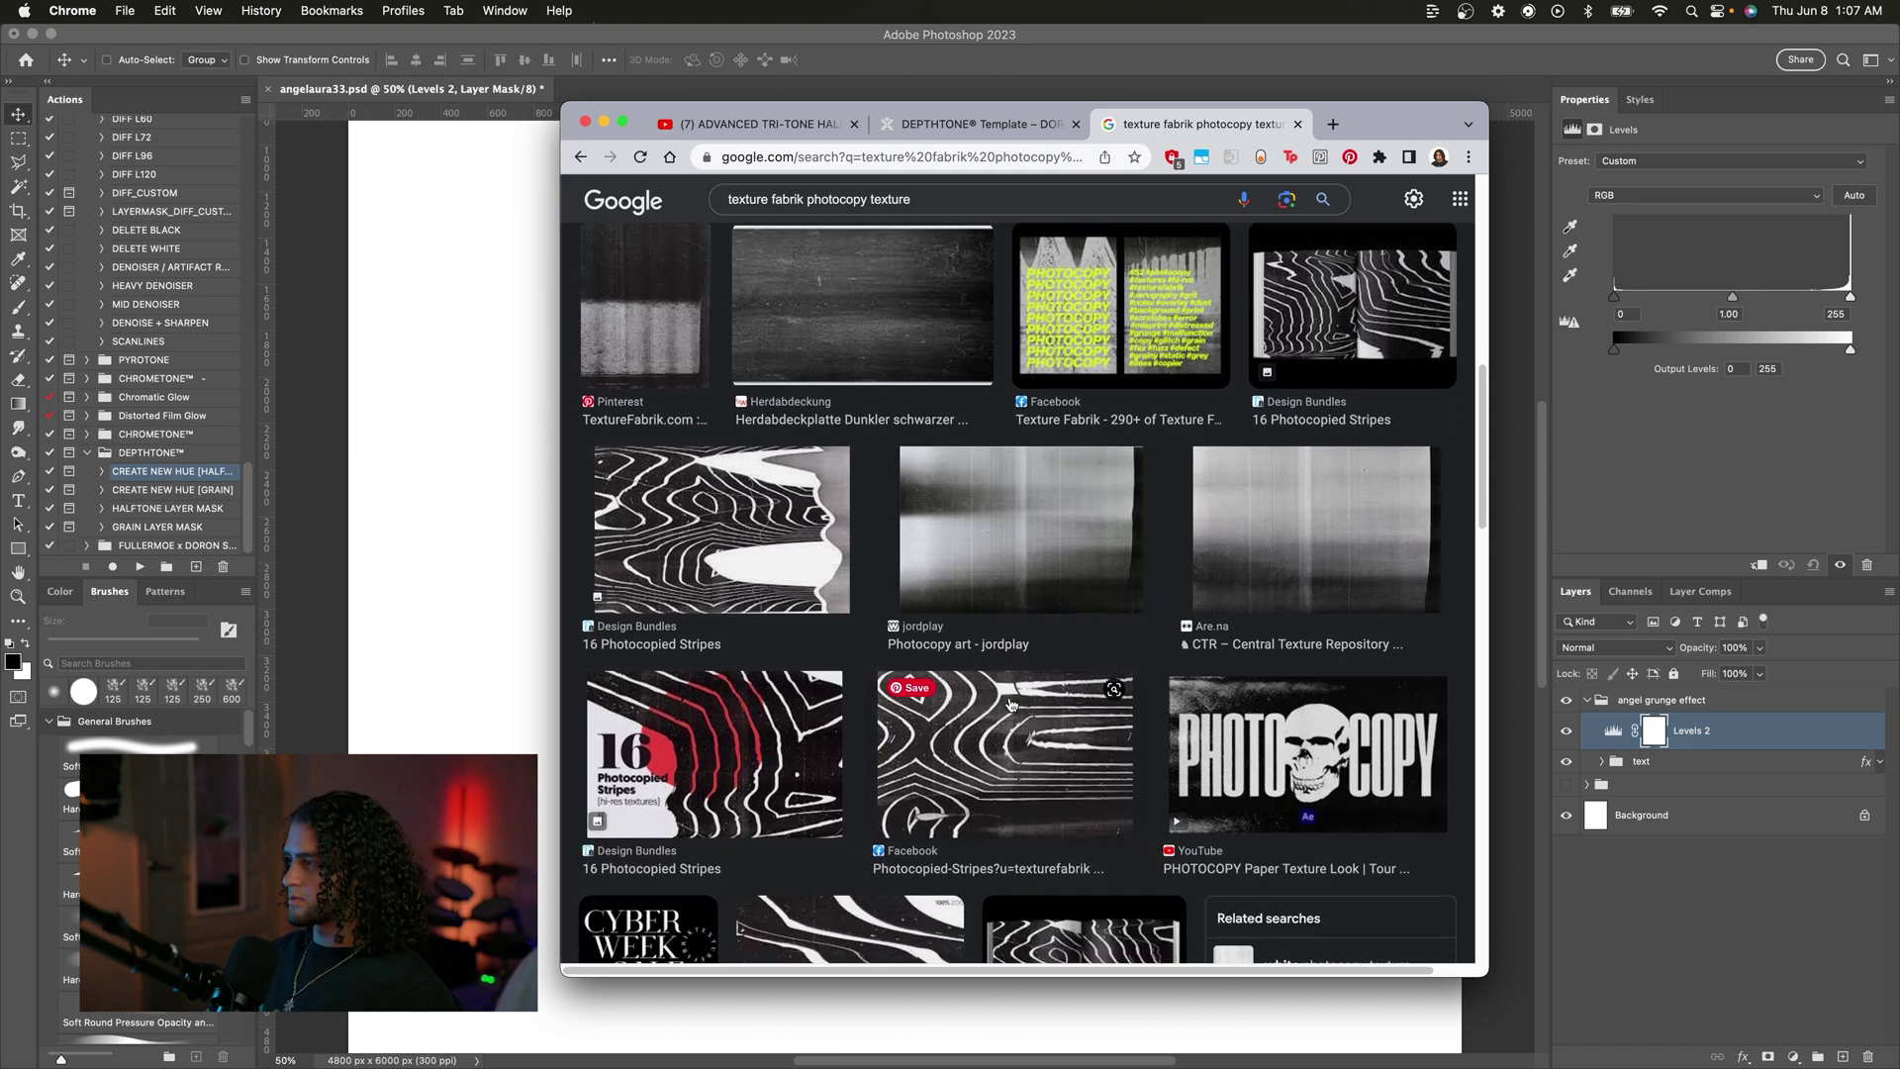
scroll(1114, 735, down, 3)
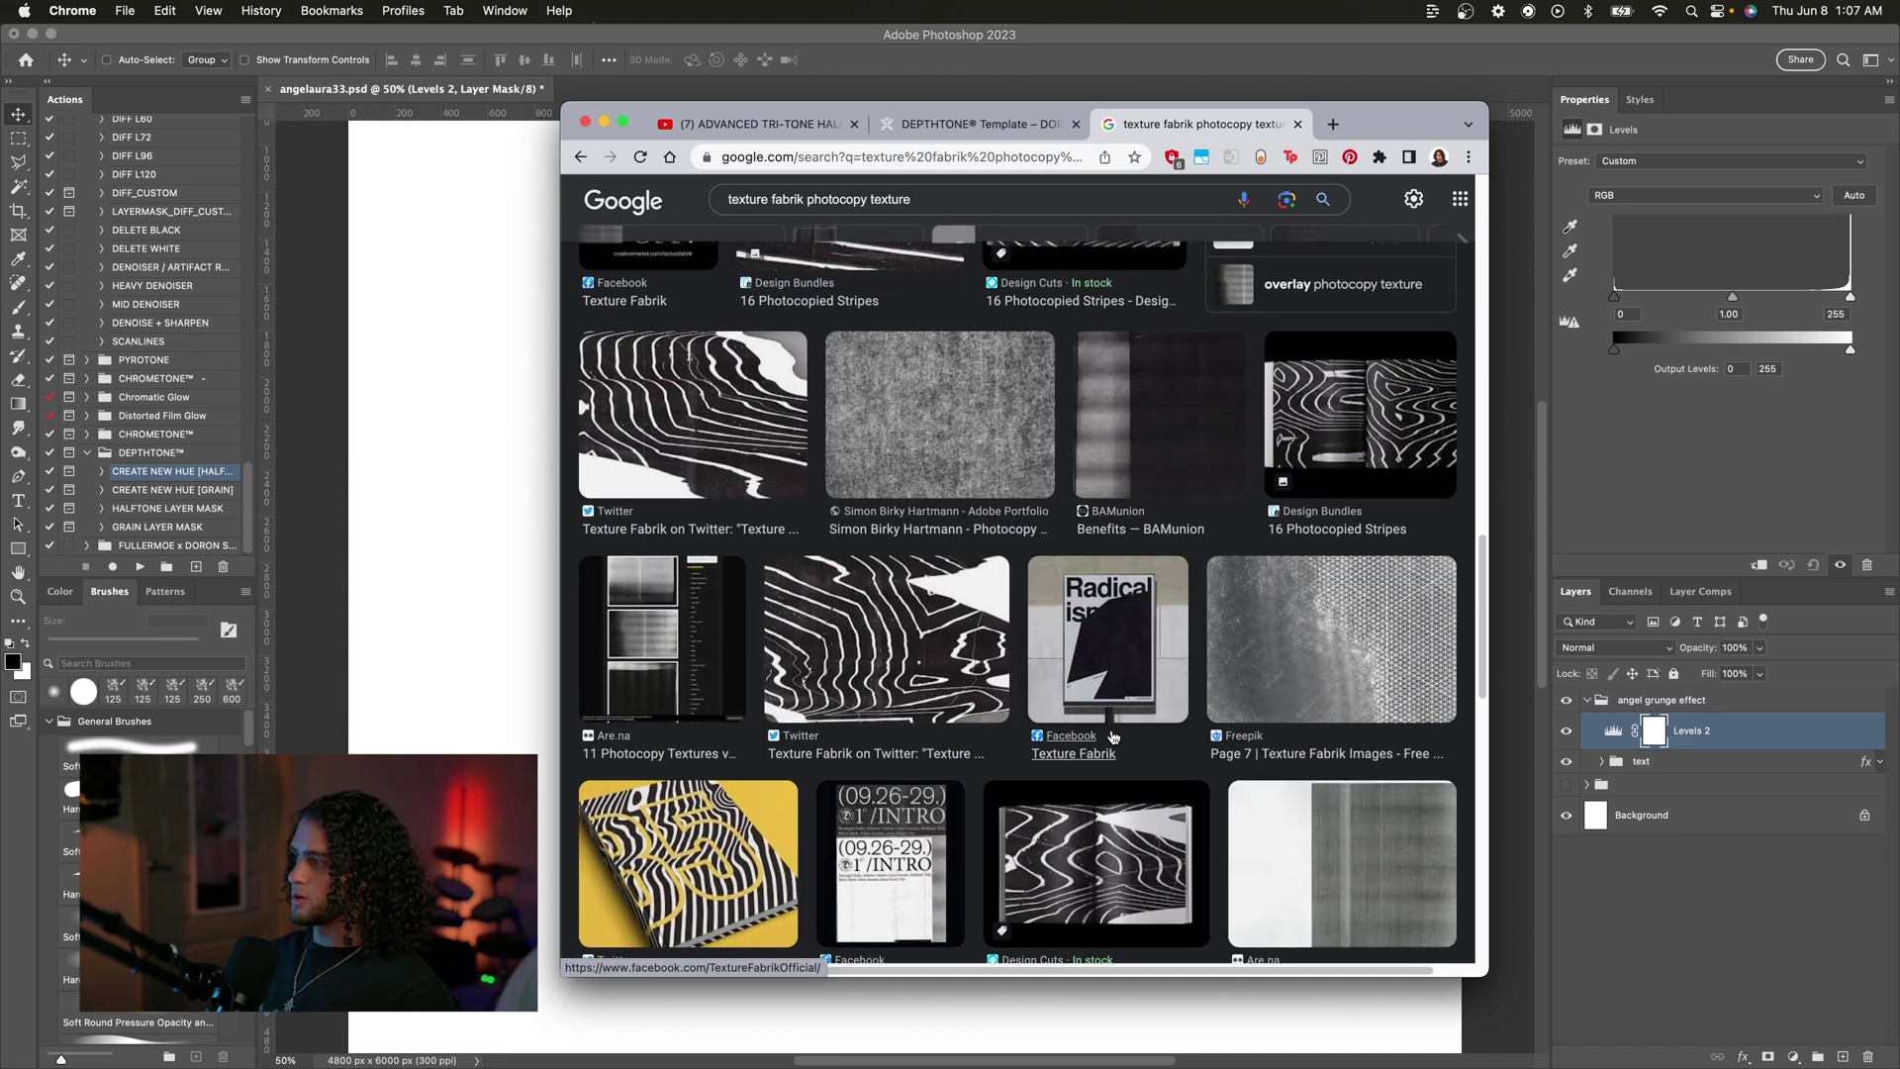
click(1308, 576)
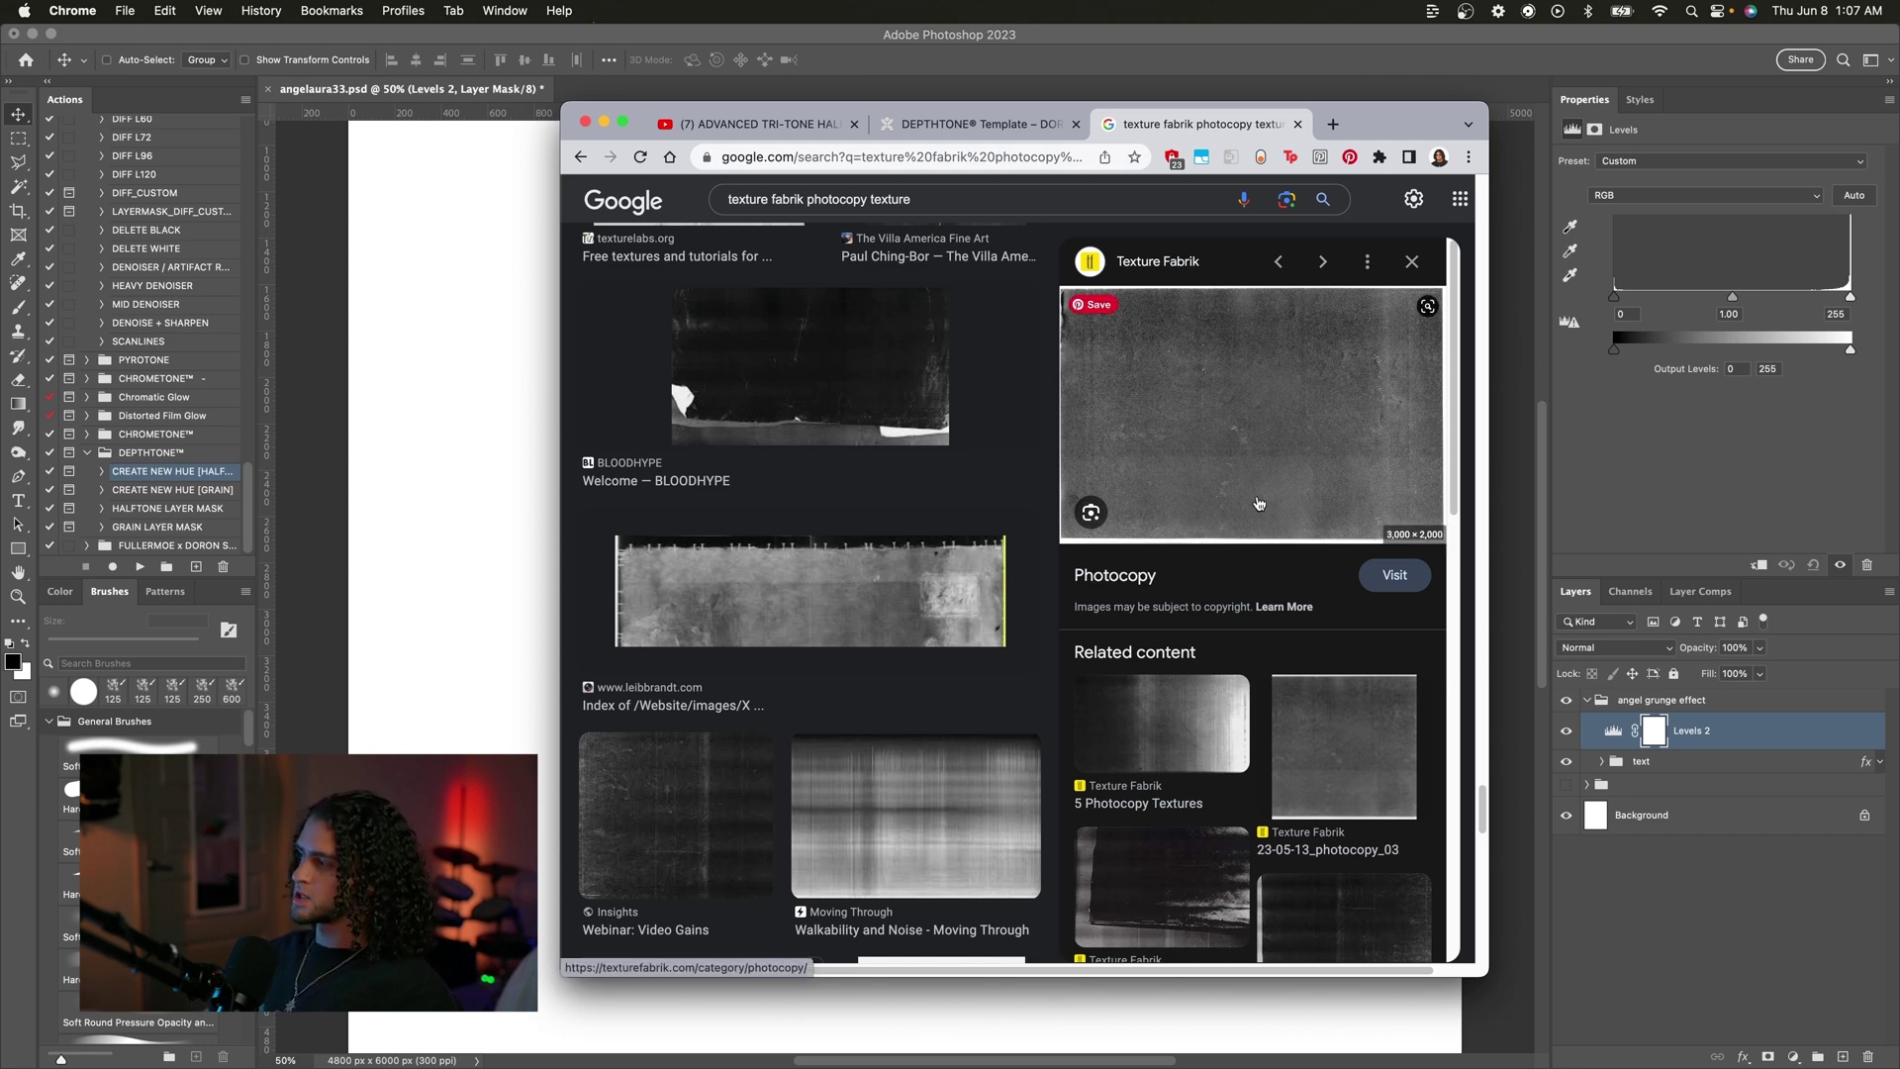
drag(1396, 136, 1470, 136)
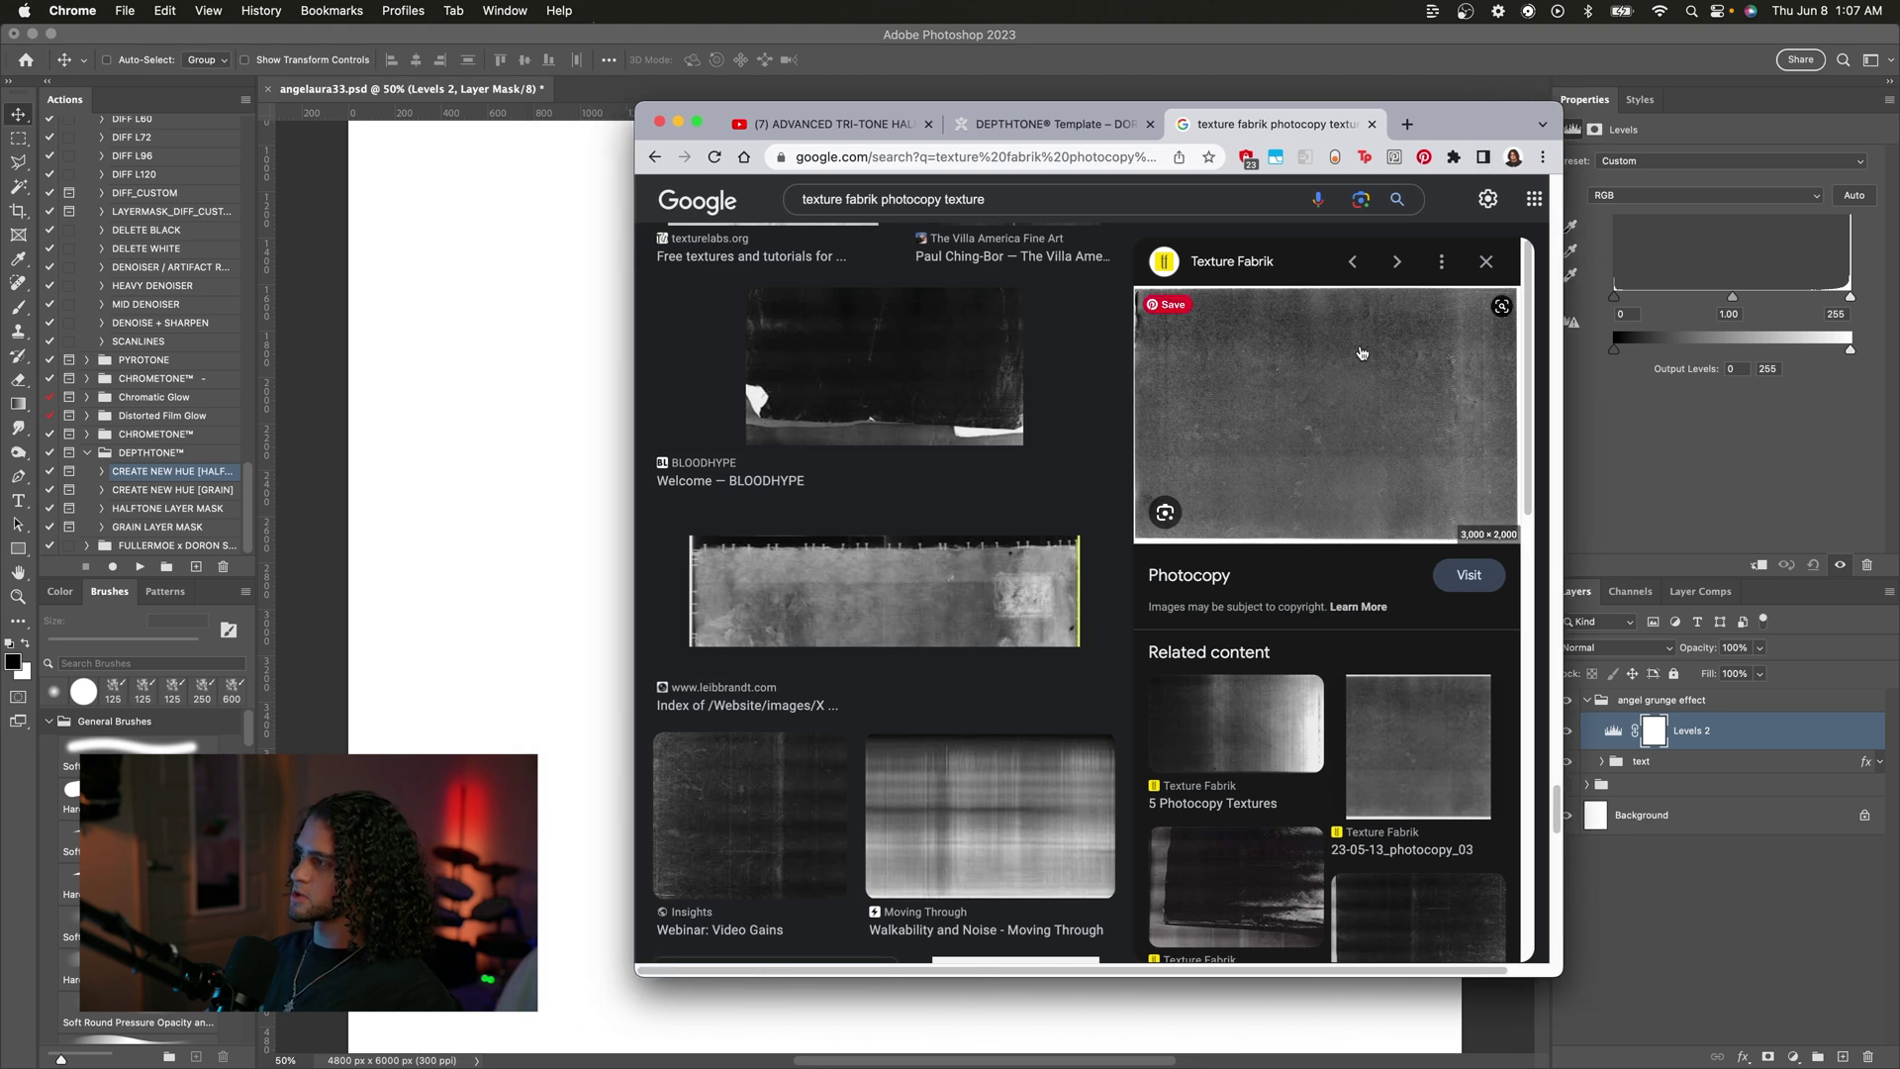
right_click(1310, 430)
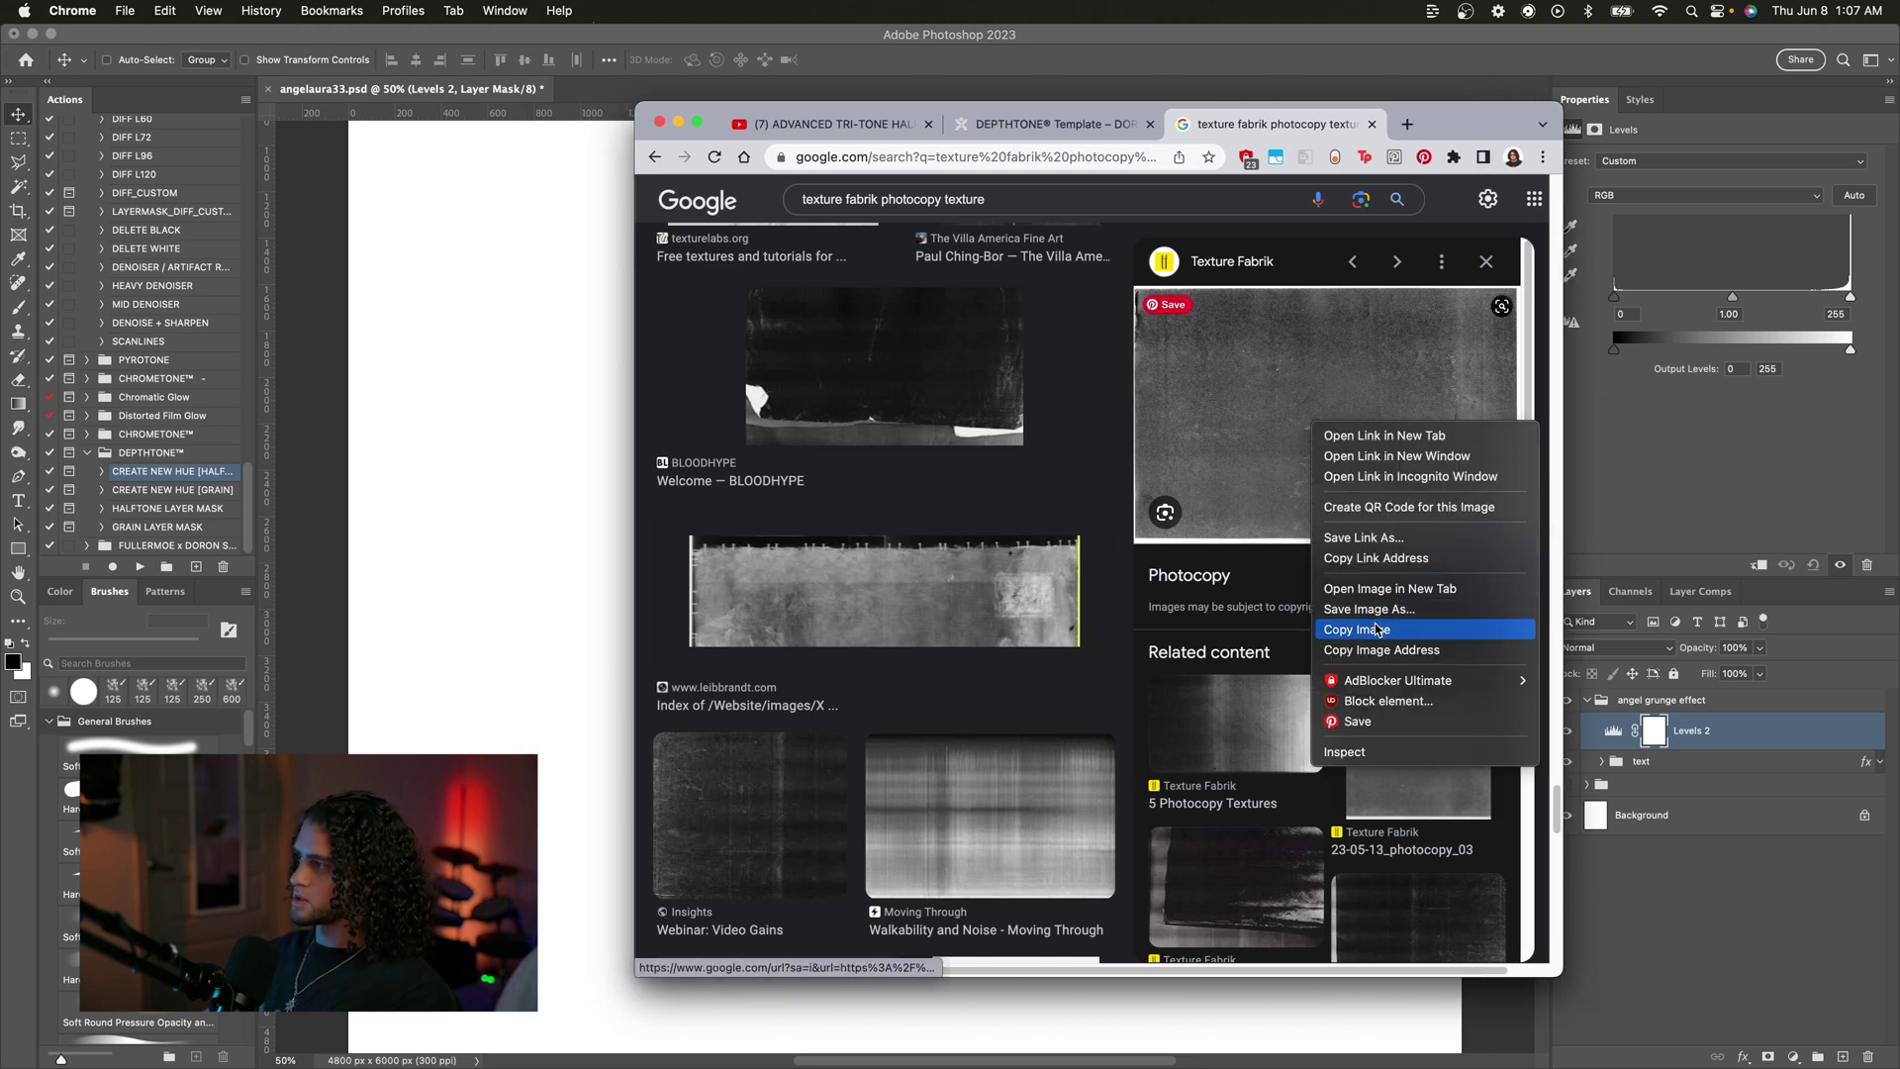
click(1376, 629)
Step: Return to Photoshop, paste the texture above the Levels layer, and scale it up to 3750 × 2500 px around its centre
click(503, 604)
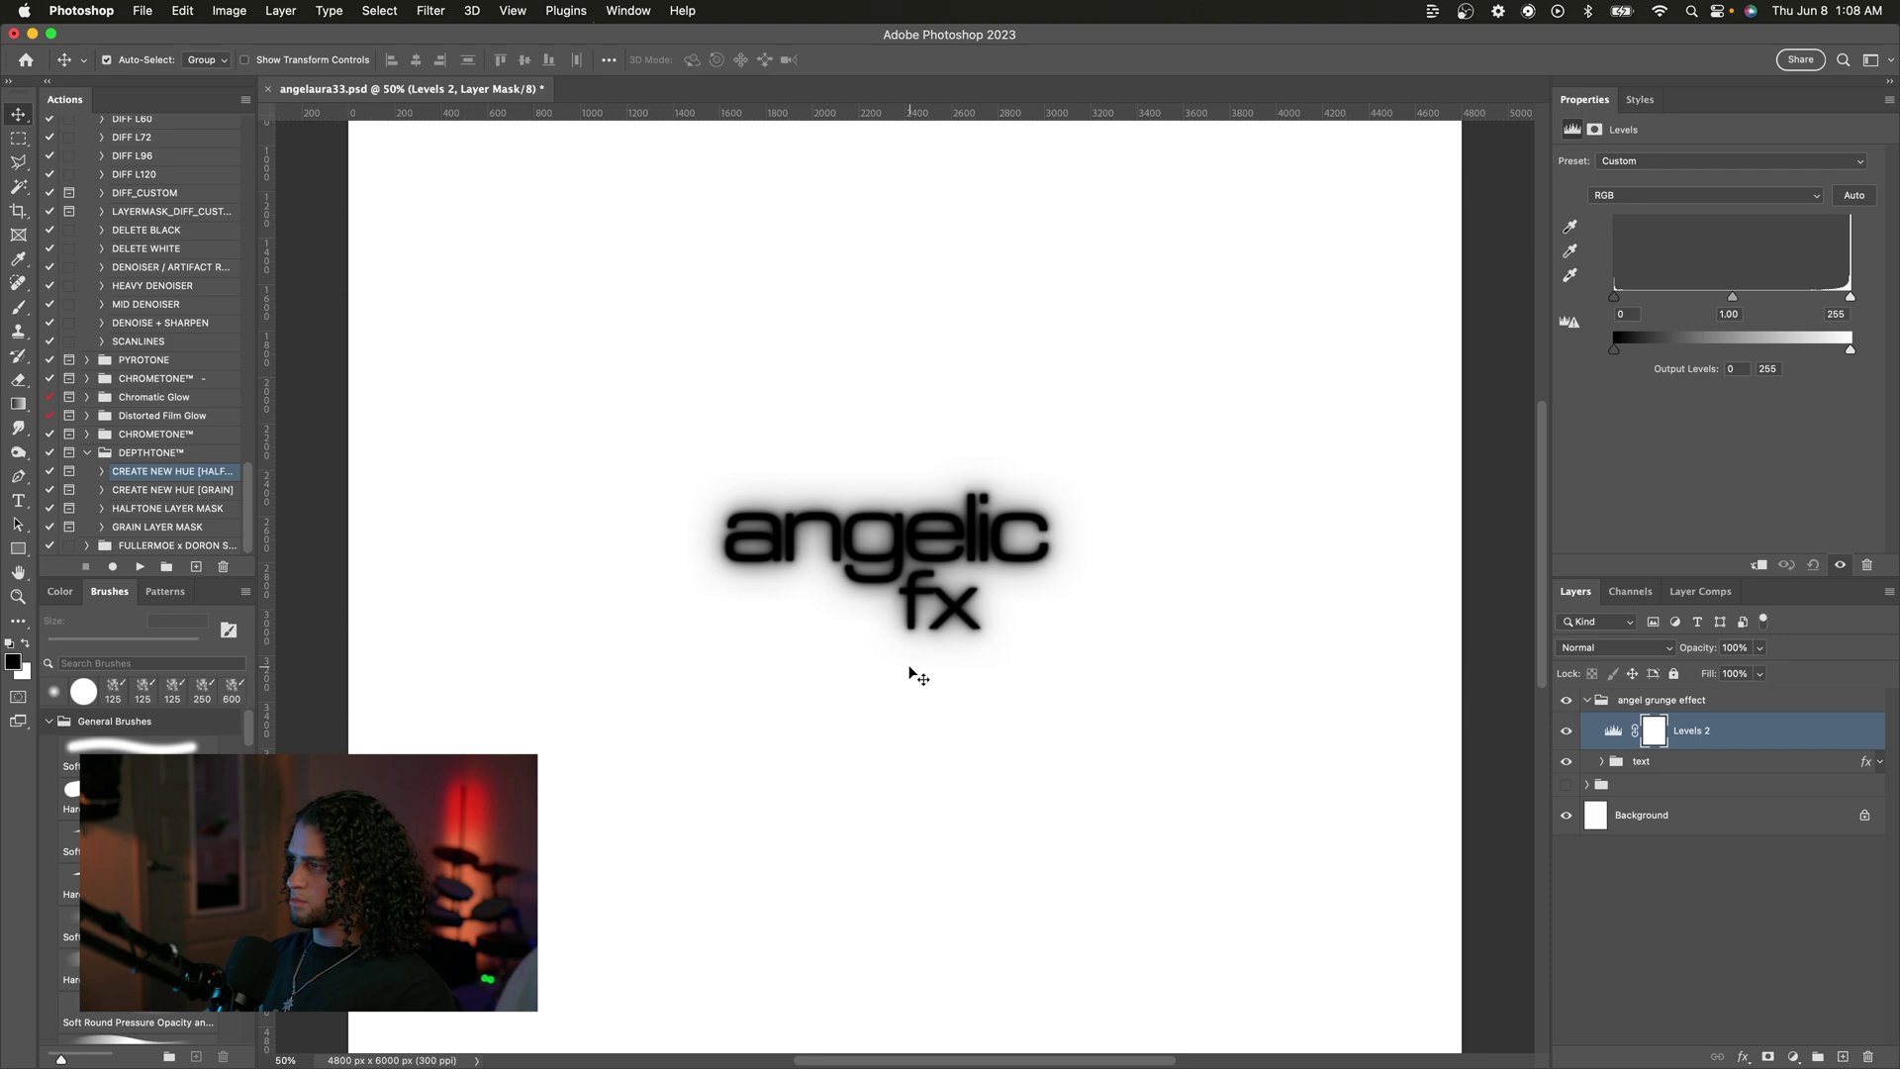
key(super+v)
key(super+t)
drag(1263, 369, 1352, 308)
key(Return)
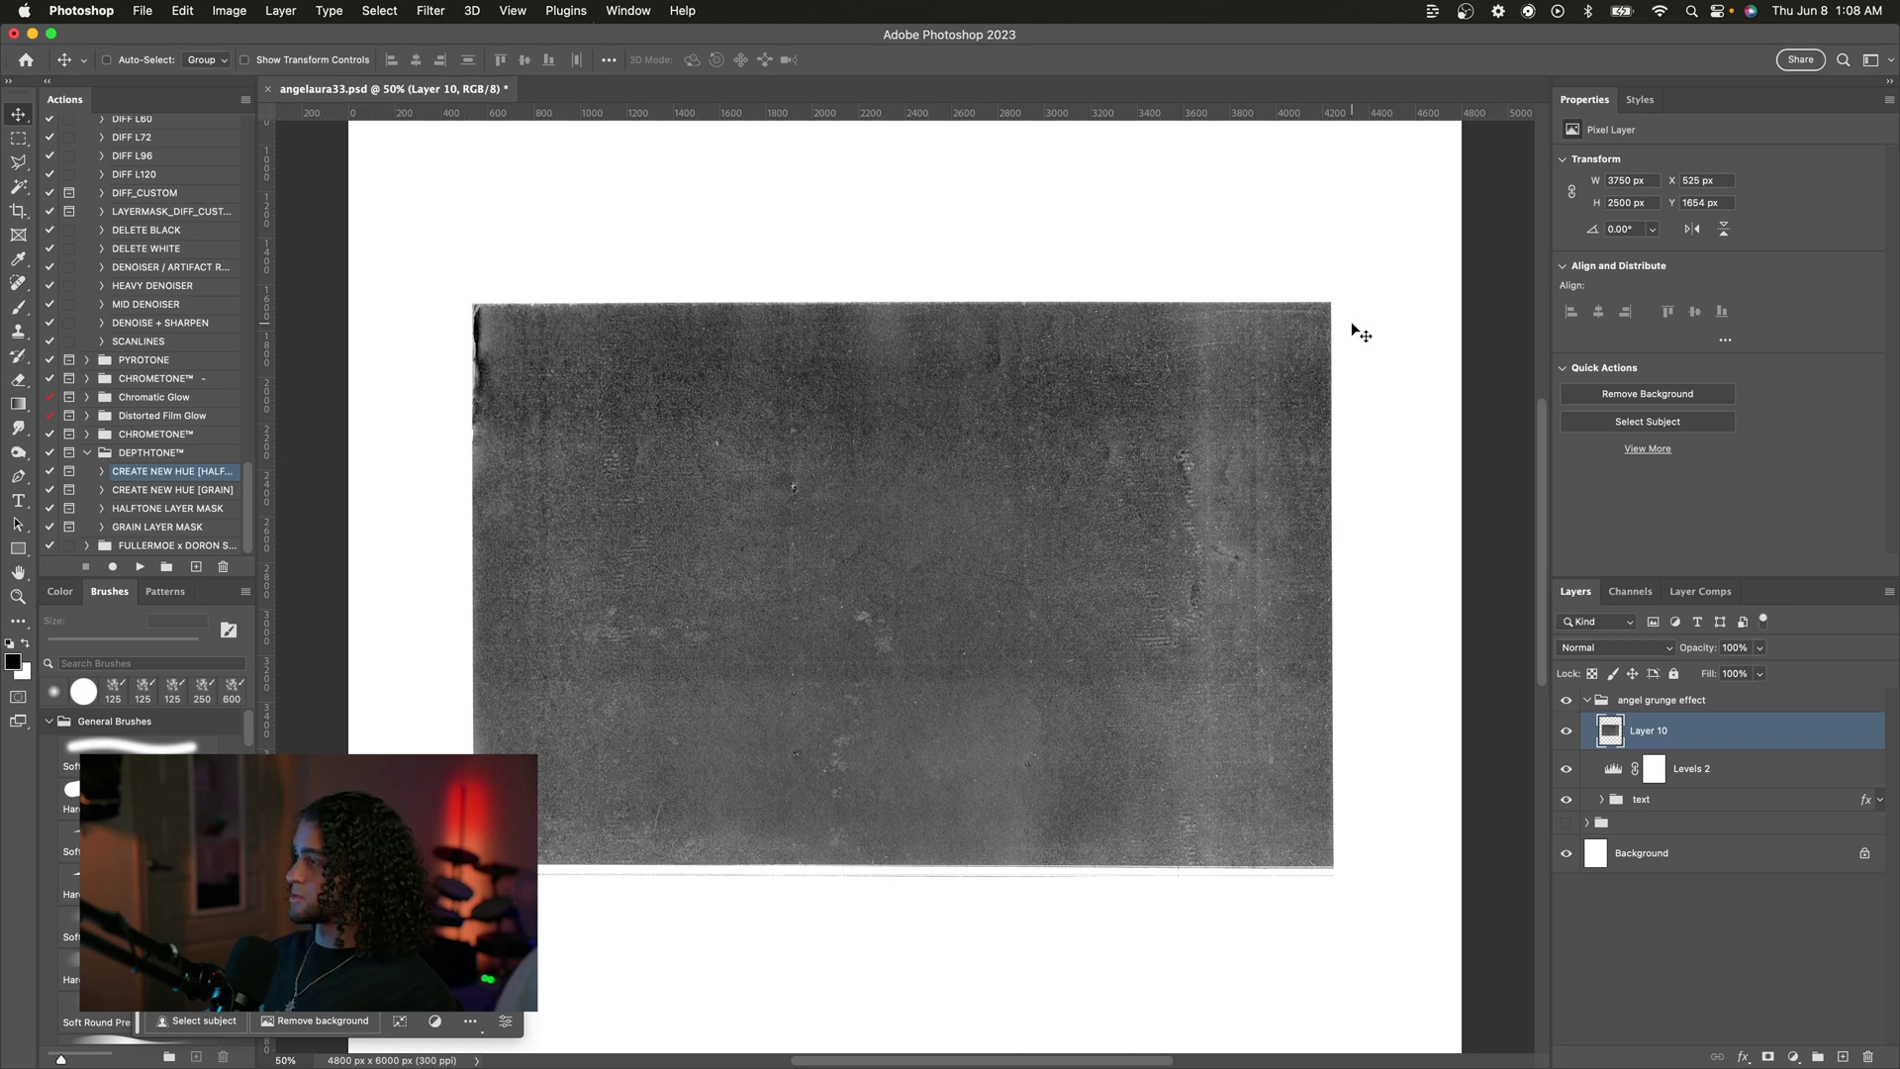
Step: Brighten the pasted photocopy texture with Levels by raising its midtones to about 1.5
key(super)
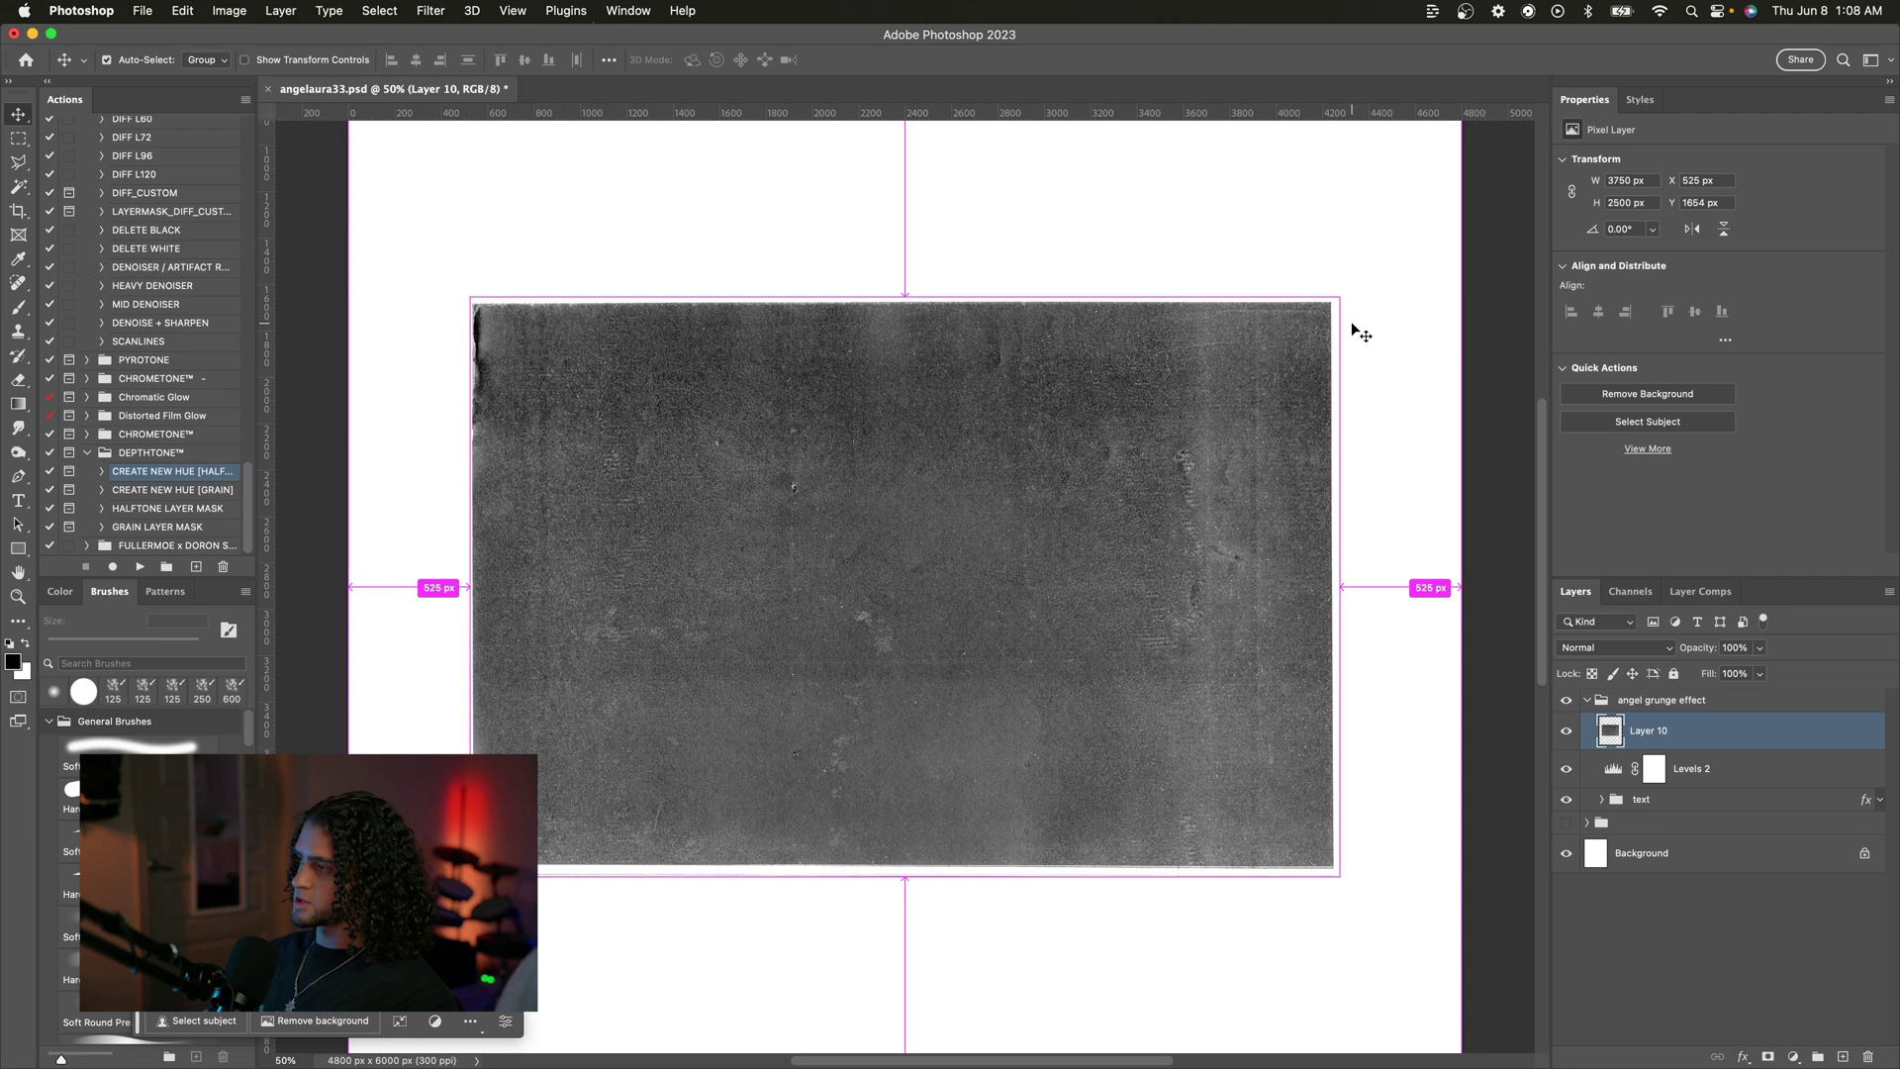
key(super+l)
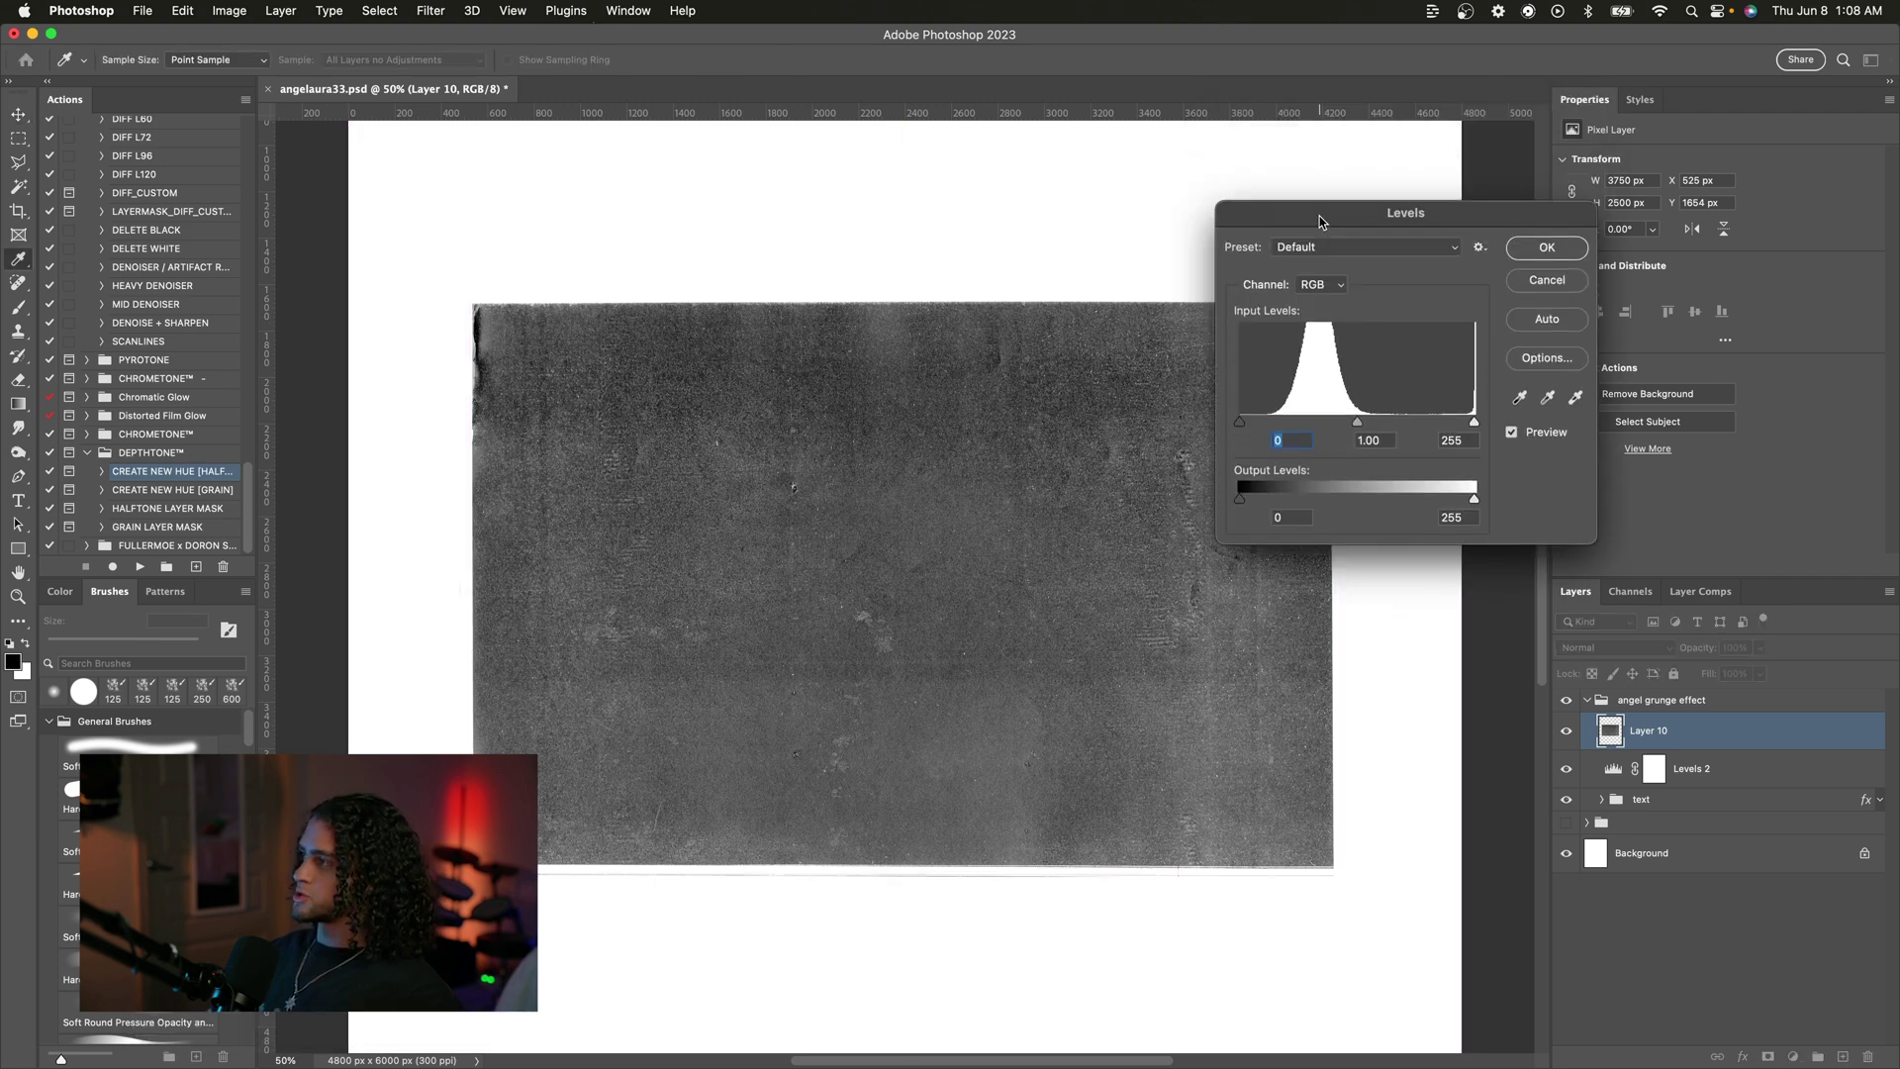
drag(1358, 423, 1322, 420)
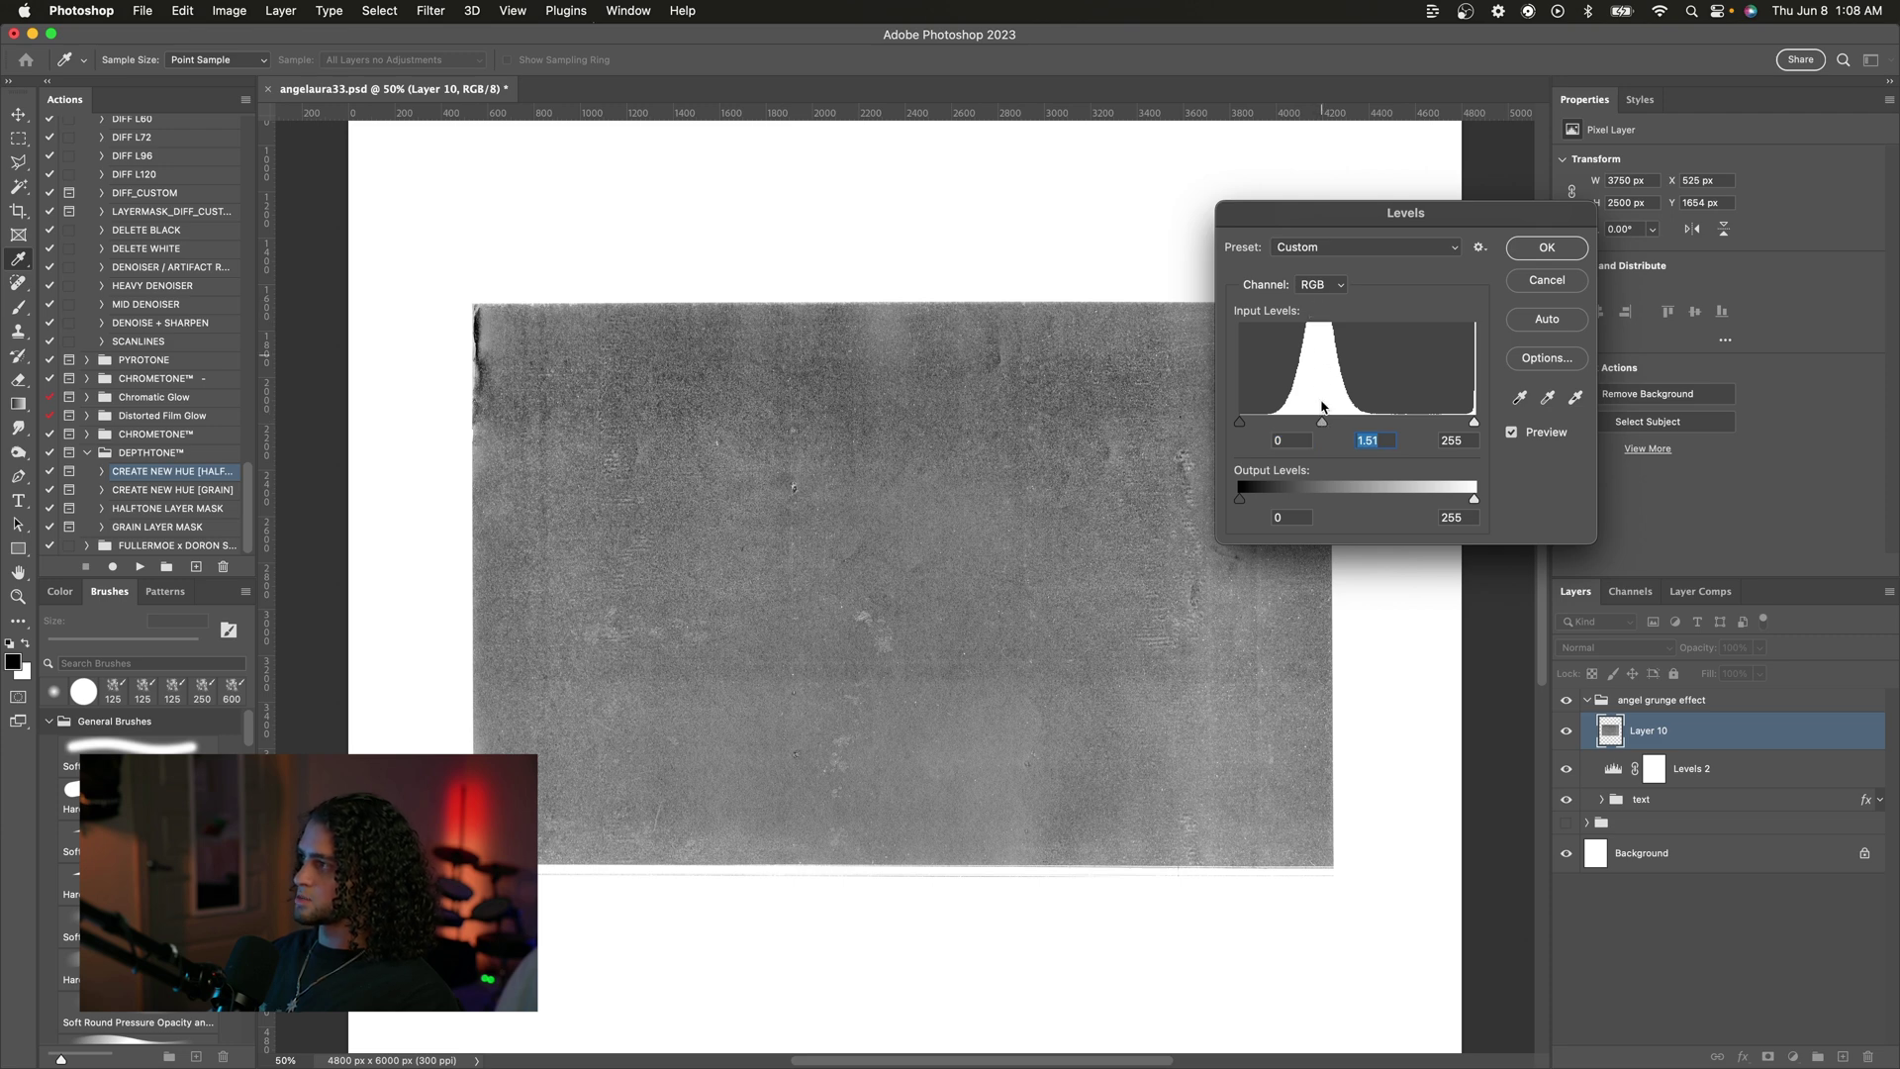
drag(1324, 426, 1325, 427)
drag(1336, 222, 1322, 282)
click(1522, 308)
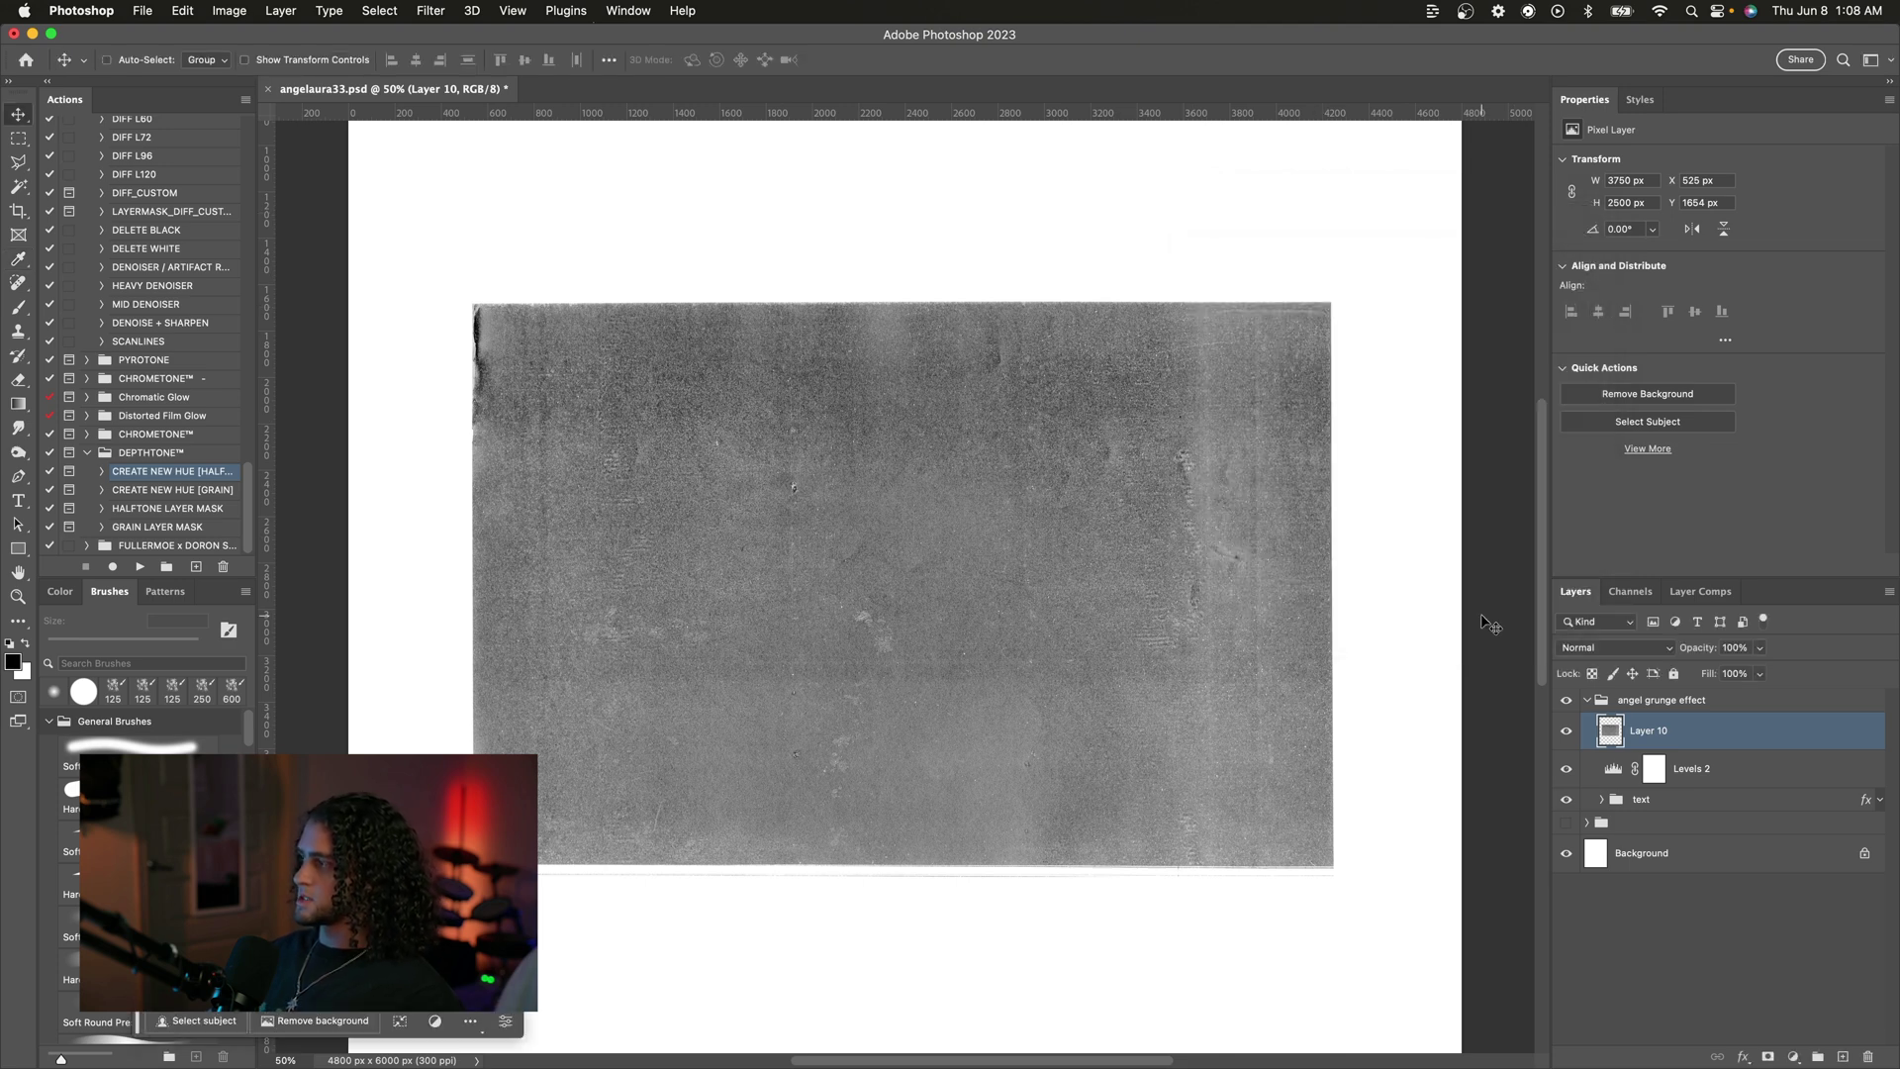
Step: Set the photocopy texture layer's blend mode to Overlay and inspect the grain around the text
click(1561, 649)
click(1583, 864)
key(super+equal)
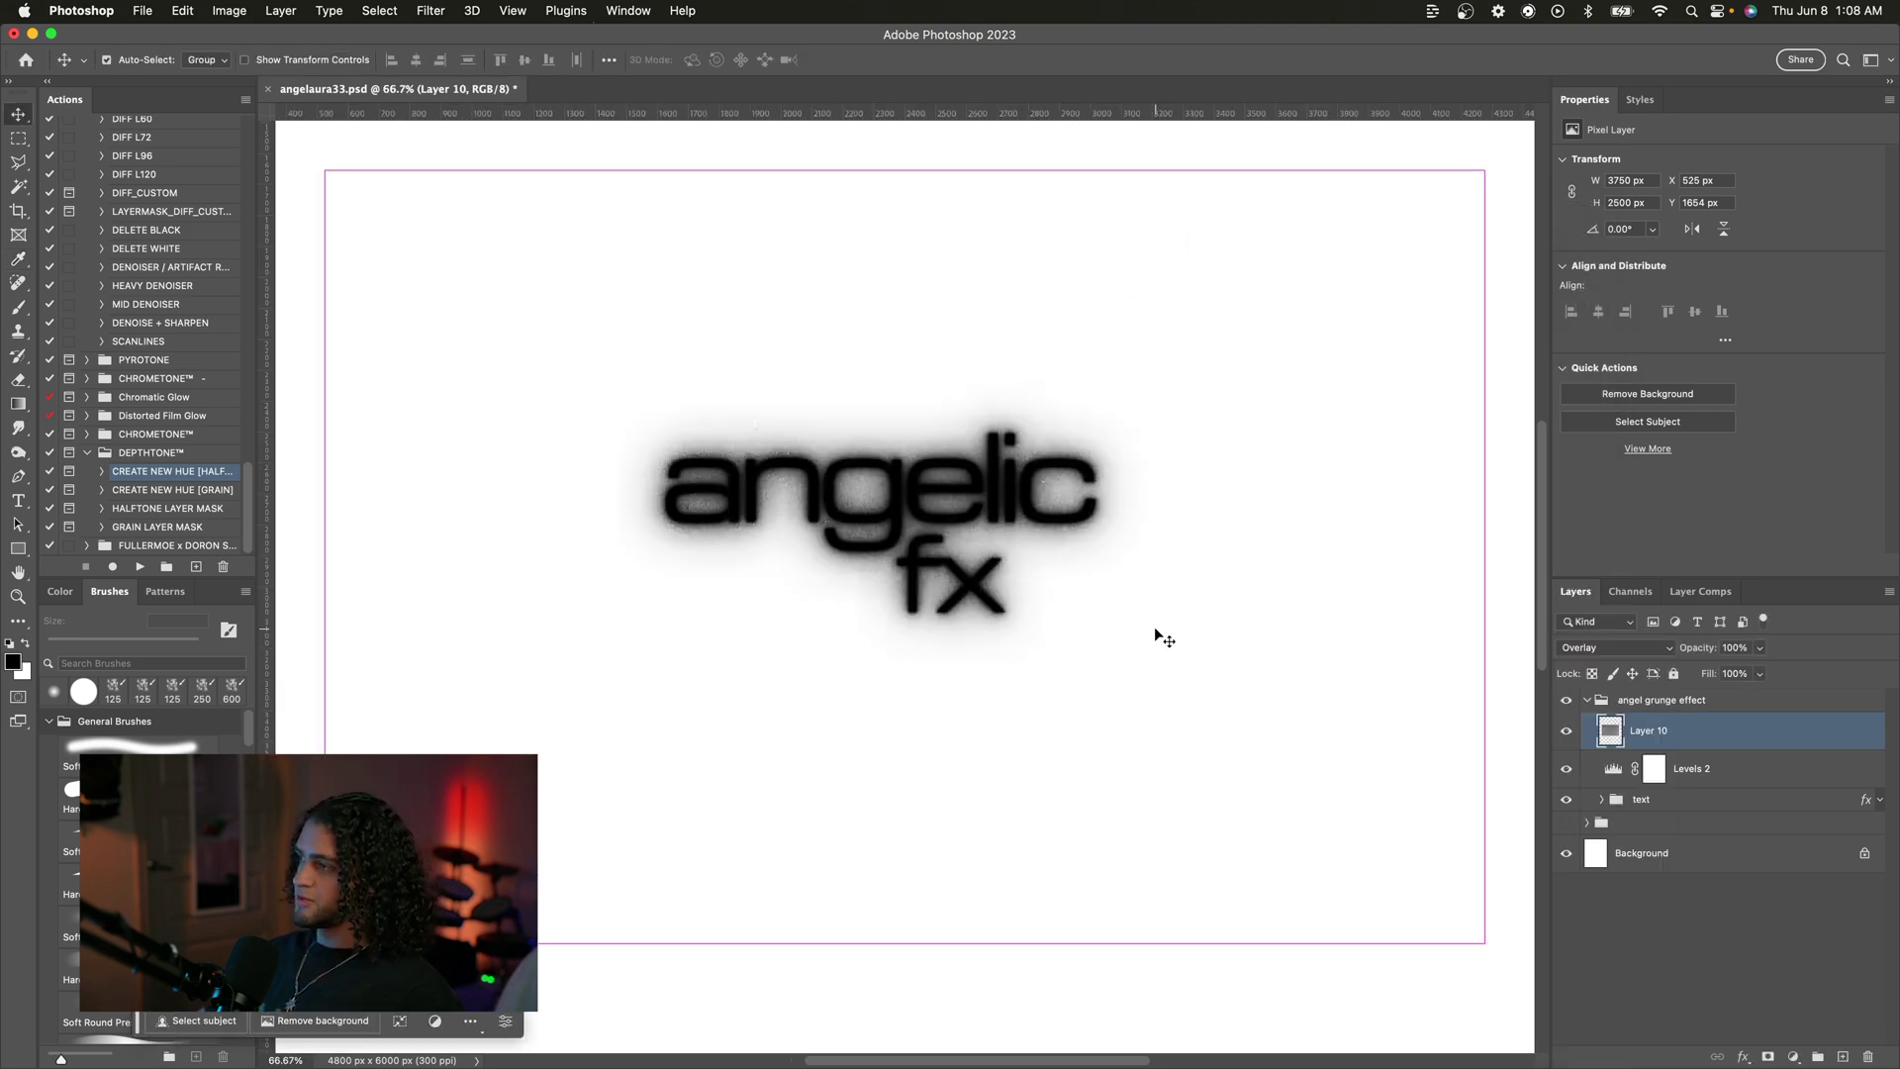
key(super+equal)
key(super+minus)
key(super+minus)
key(super+equal)
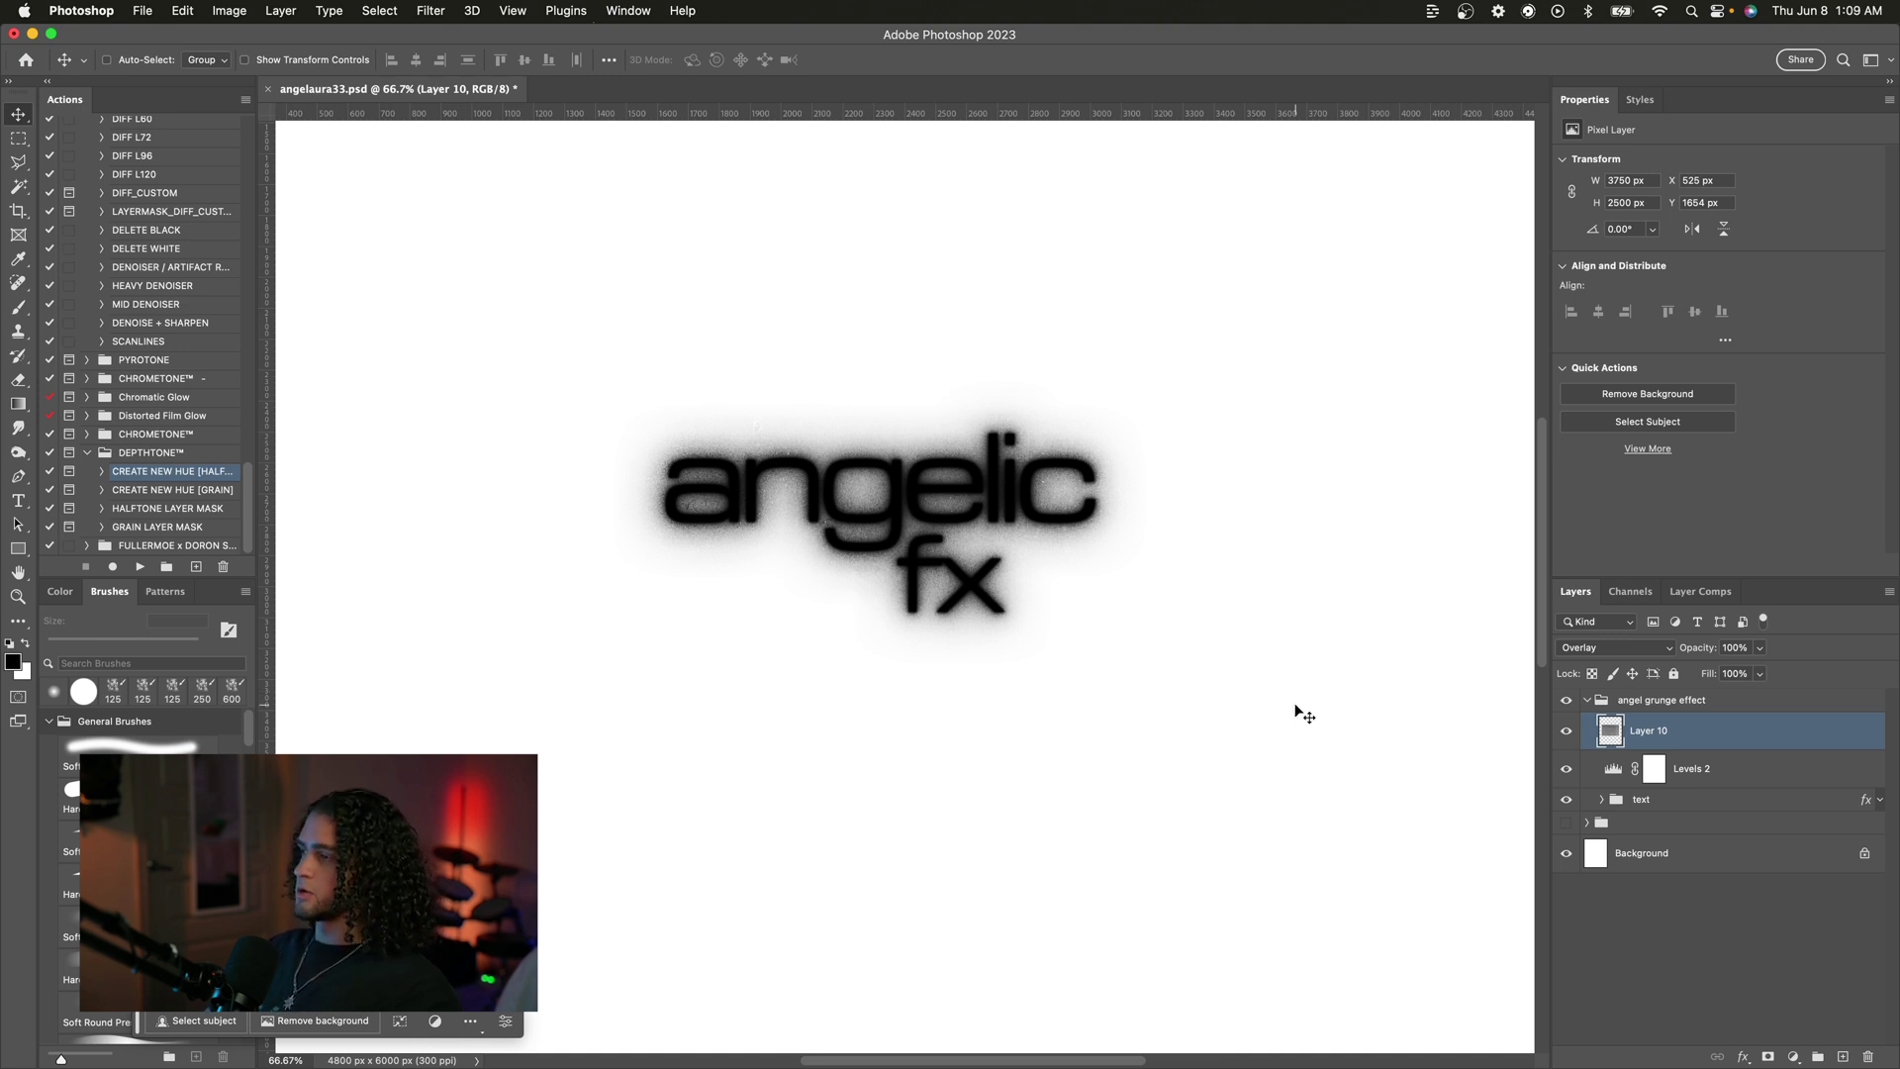
Step: Rename the texture layer as "photocopy noise"
double_click(1649, 731)
text(photoc)
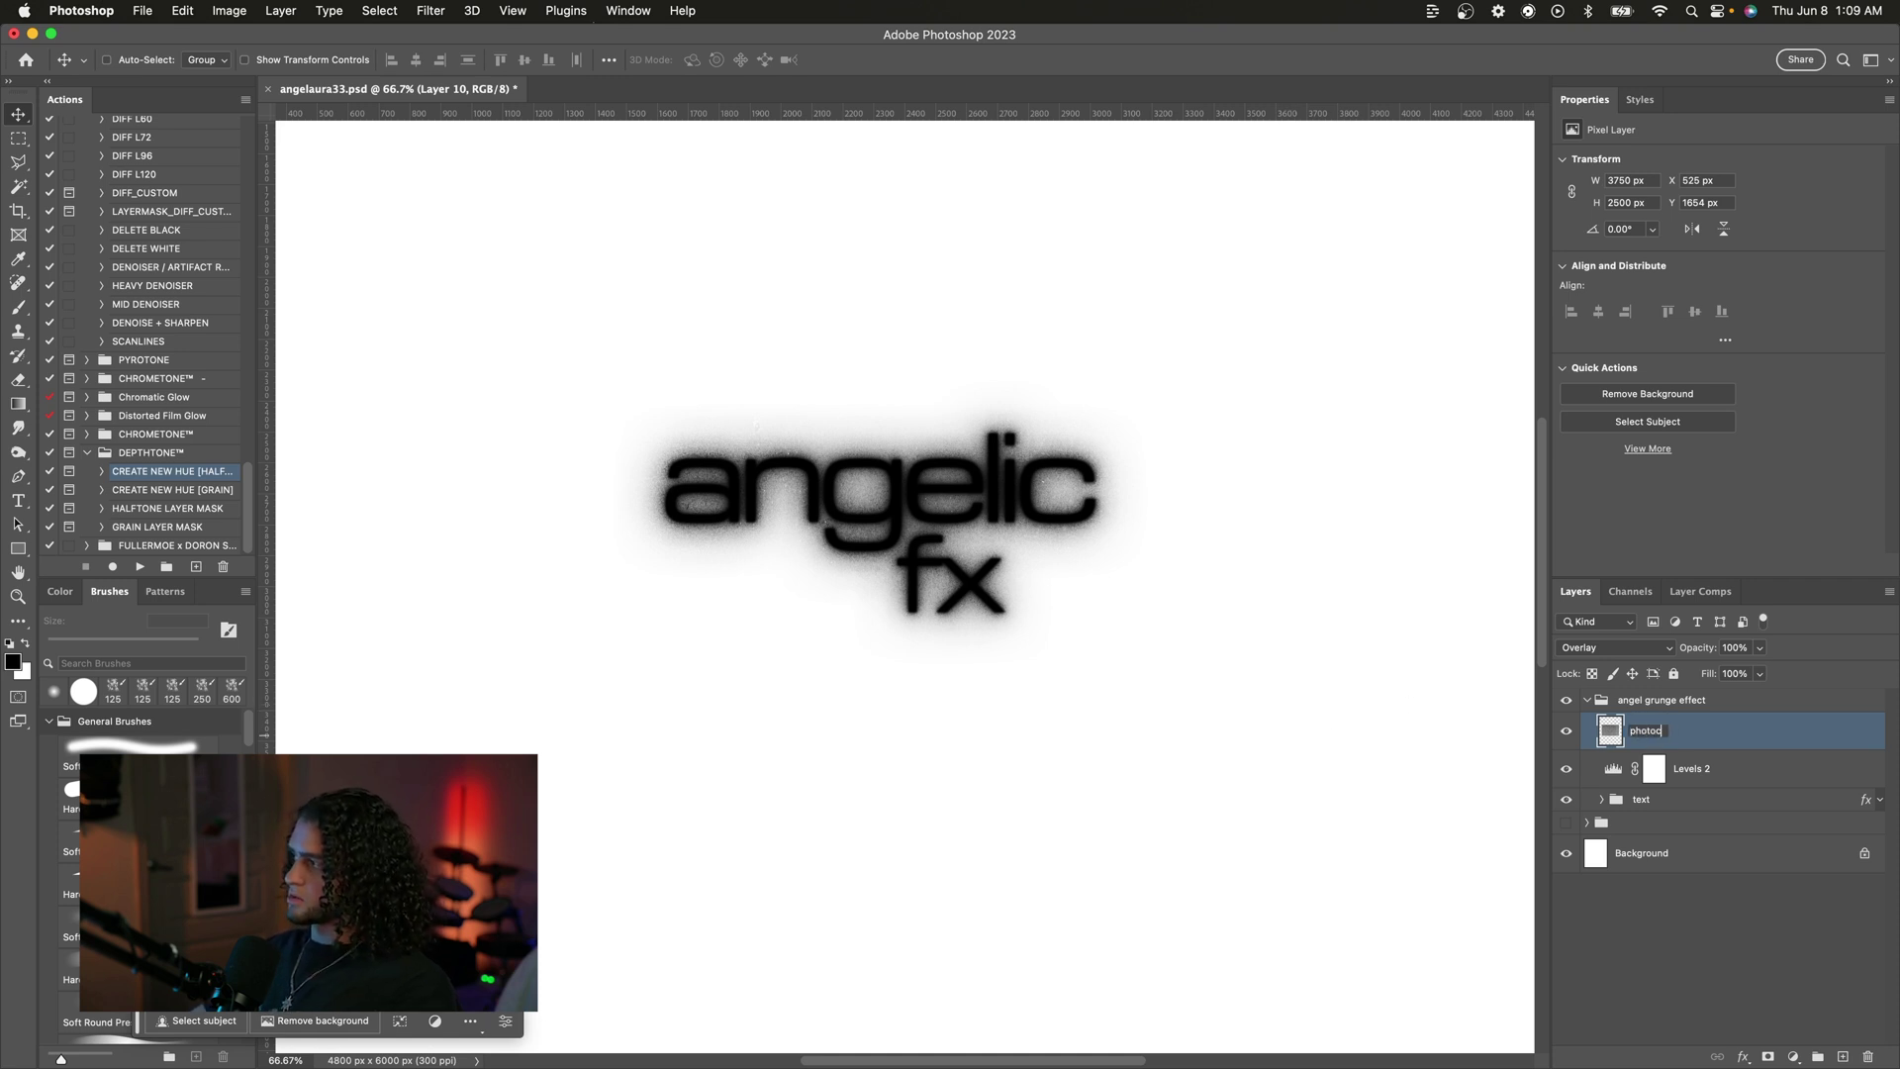
text(opy noise)
key(Return)
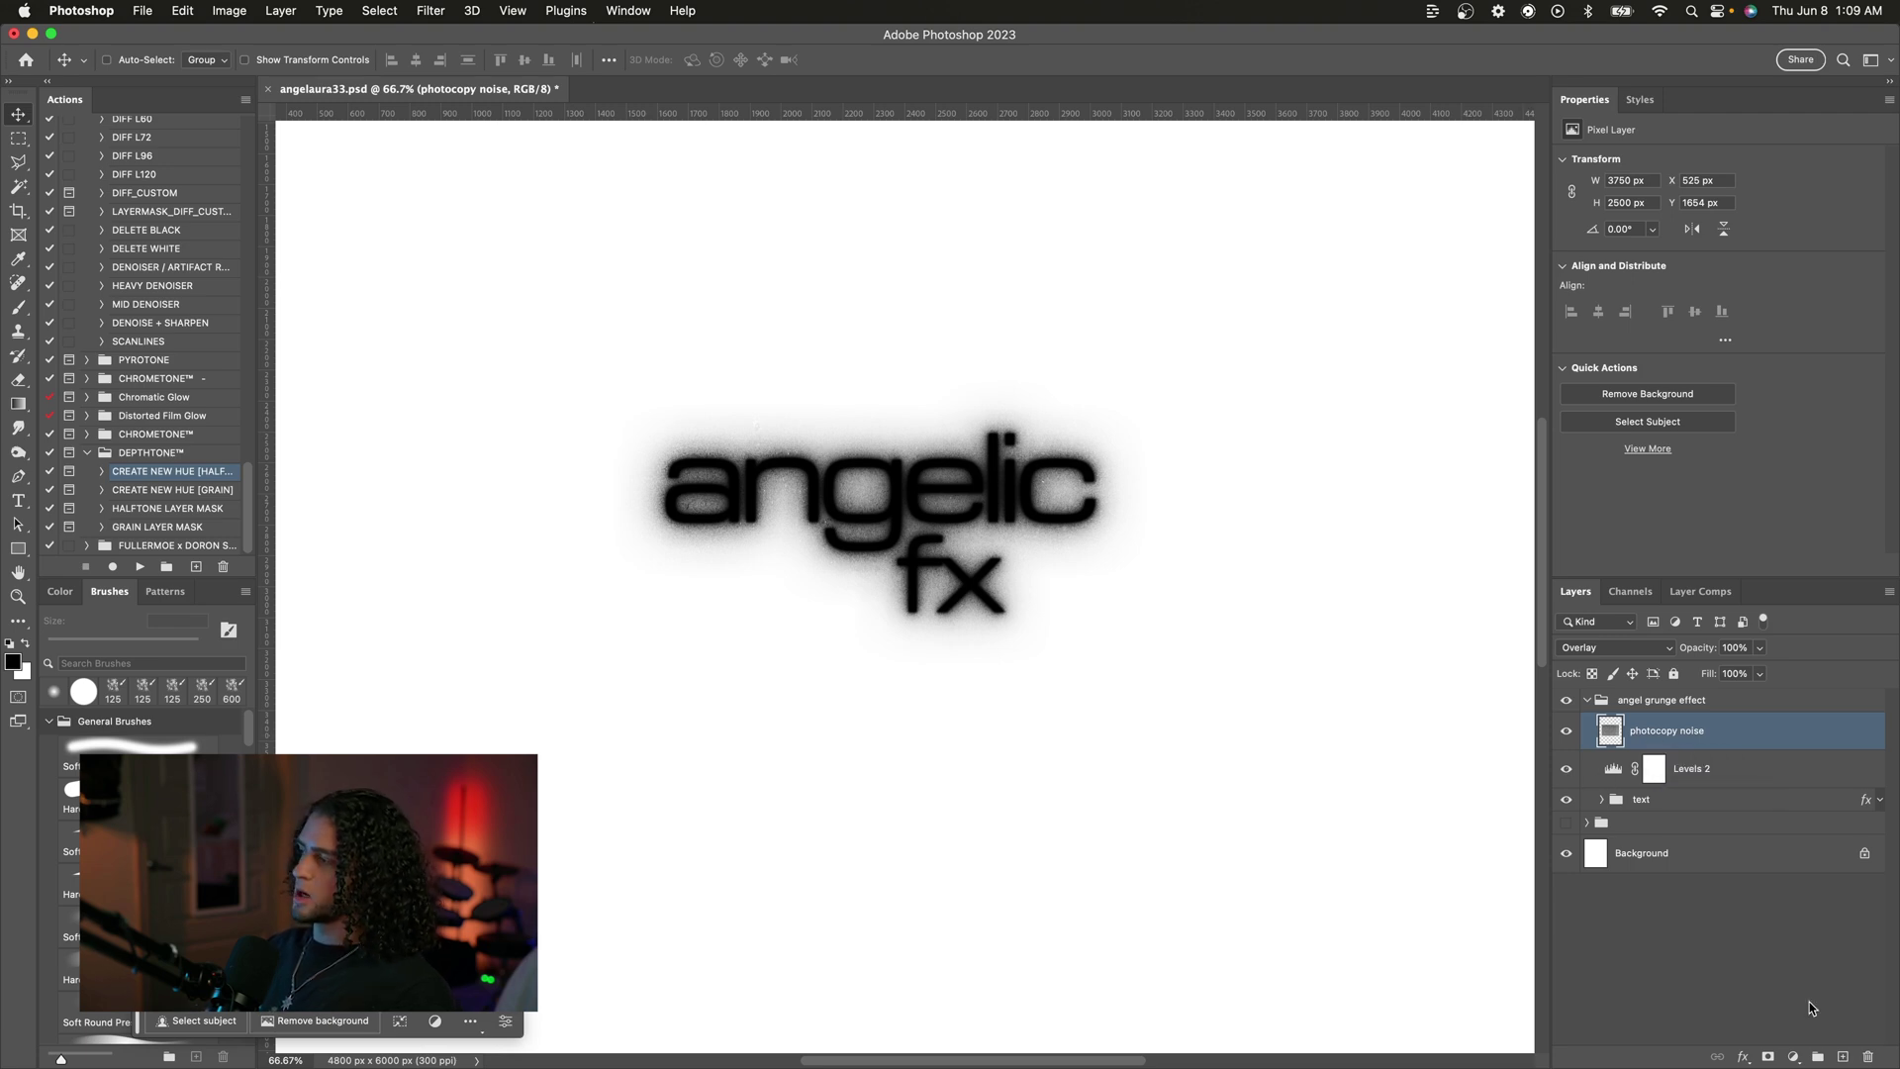
Step: Add a Gradient Map adjustment above the photocopy noise layer and insert a middle colour stop at location 59
click(1793, 1056)
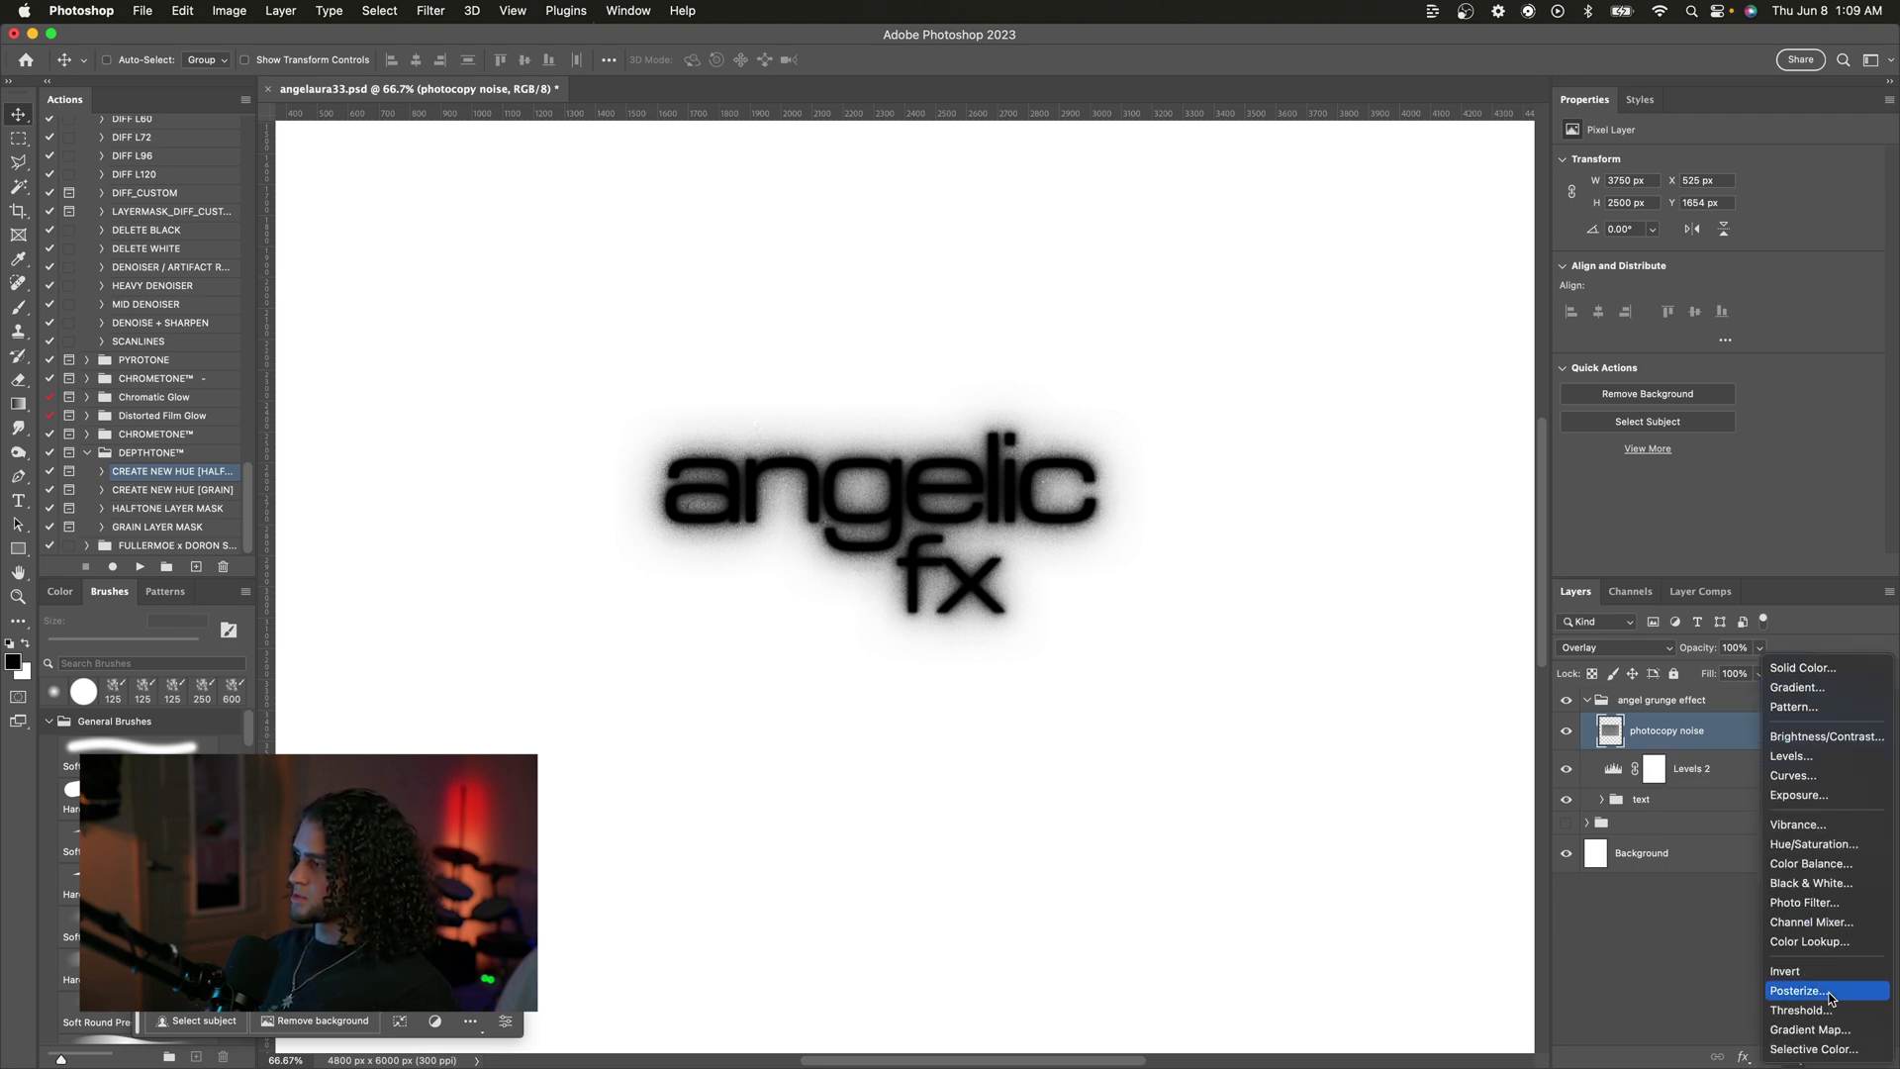
click(1810, 1029)
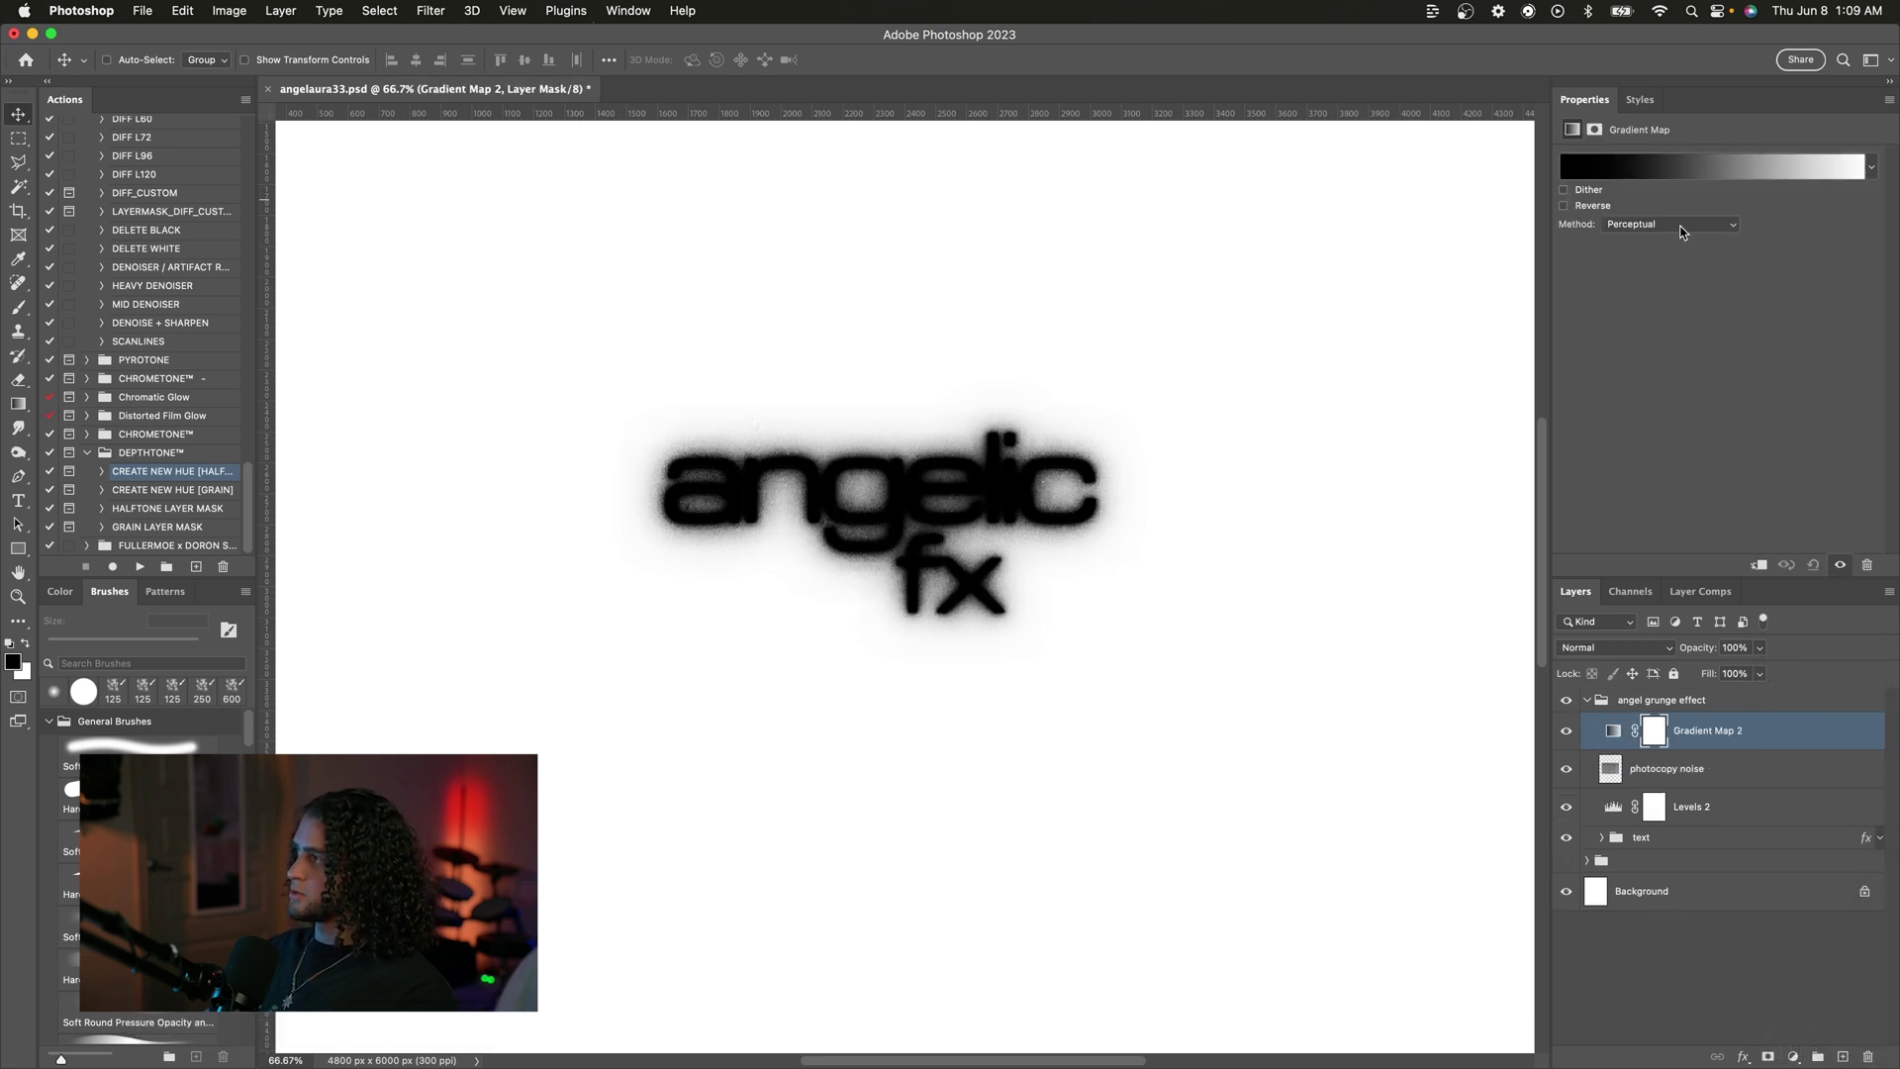
click(1676, 170)
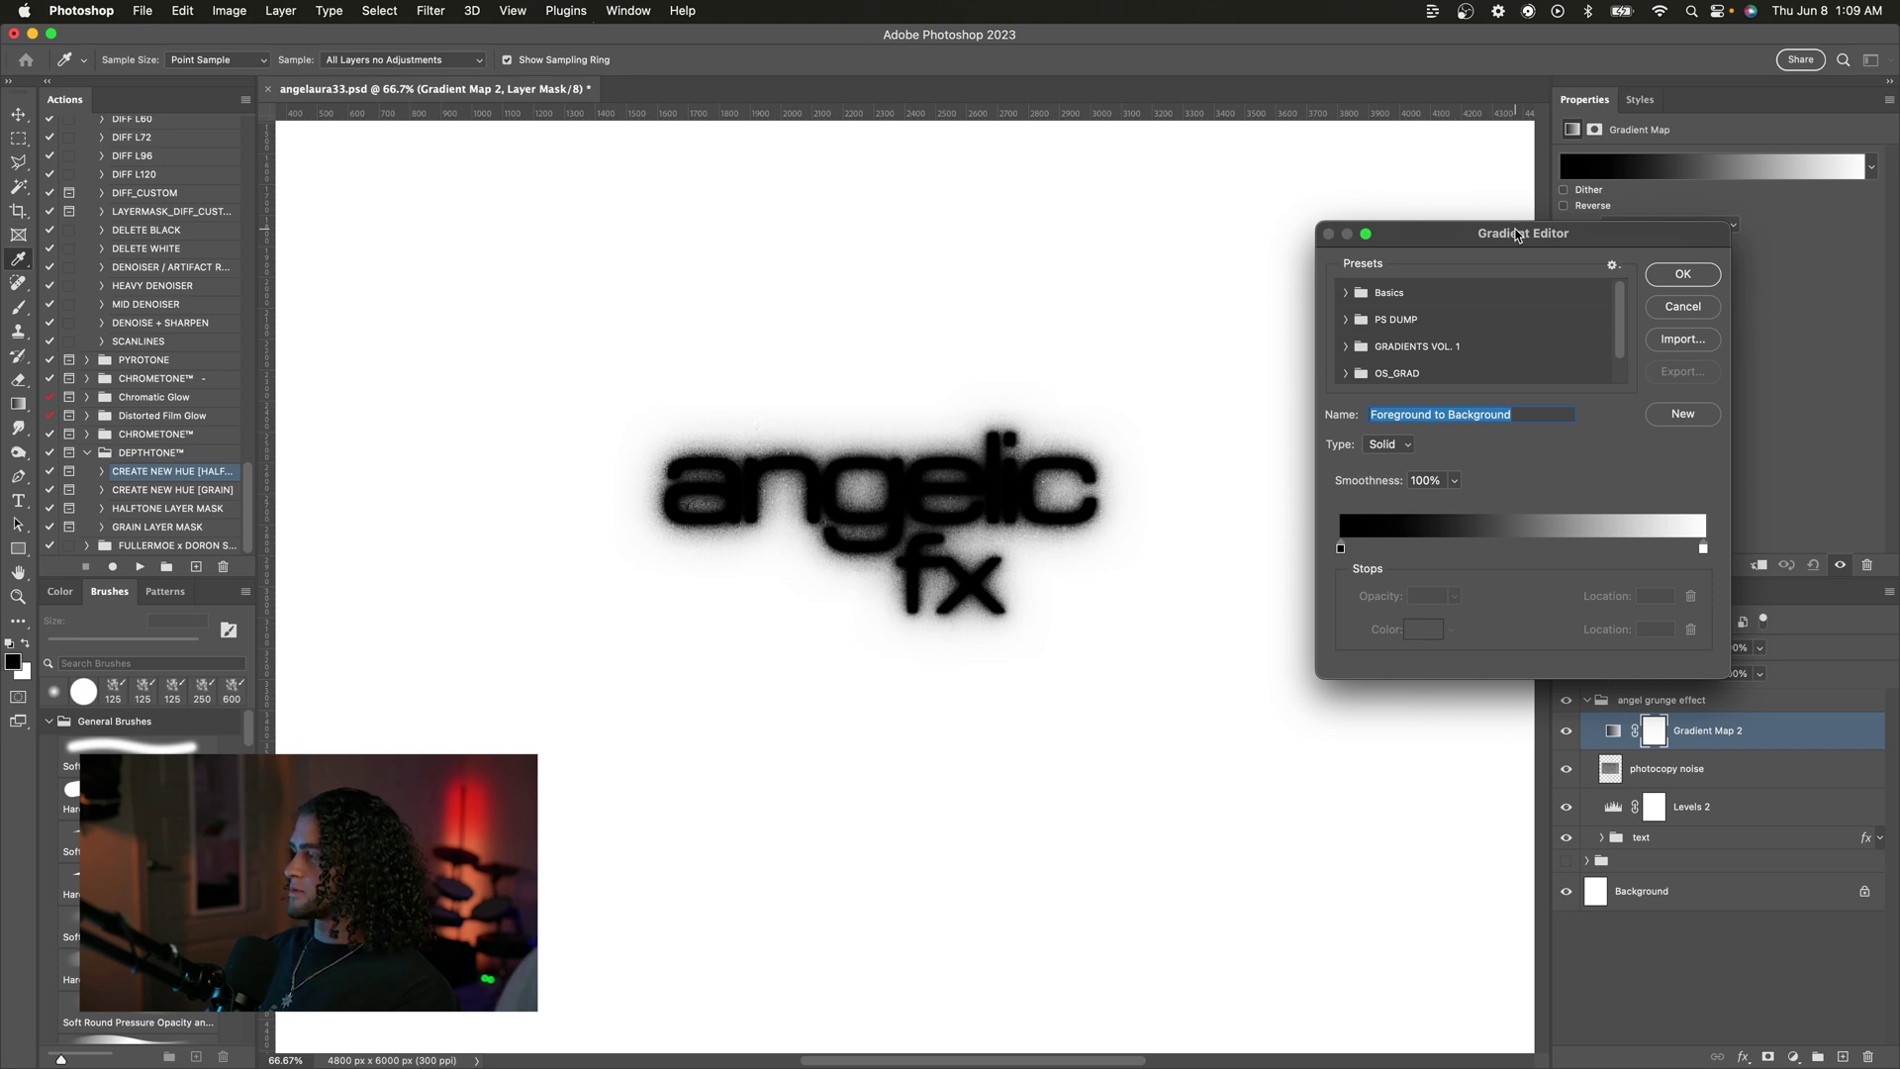
drag(1517, 234, 1526, 314)
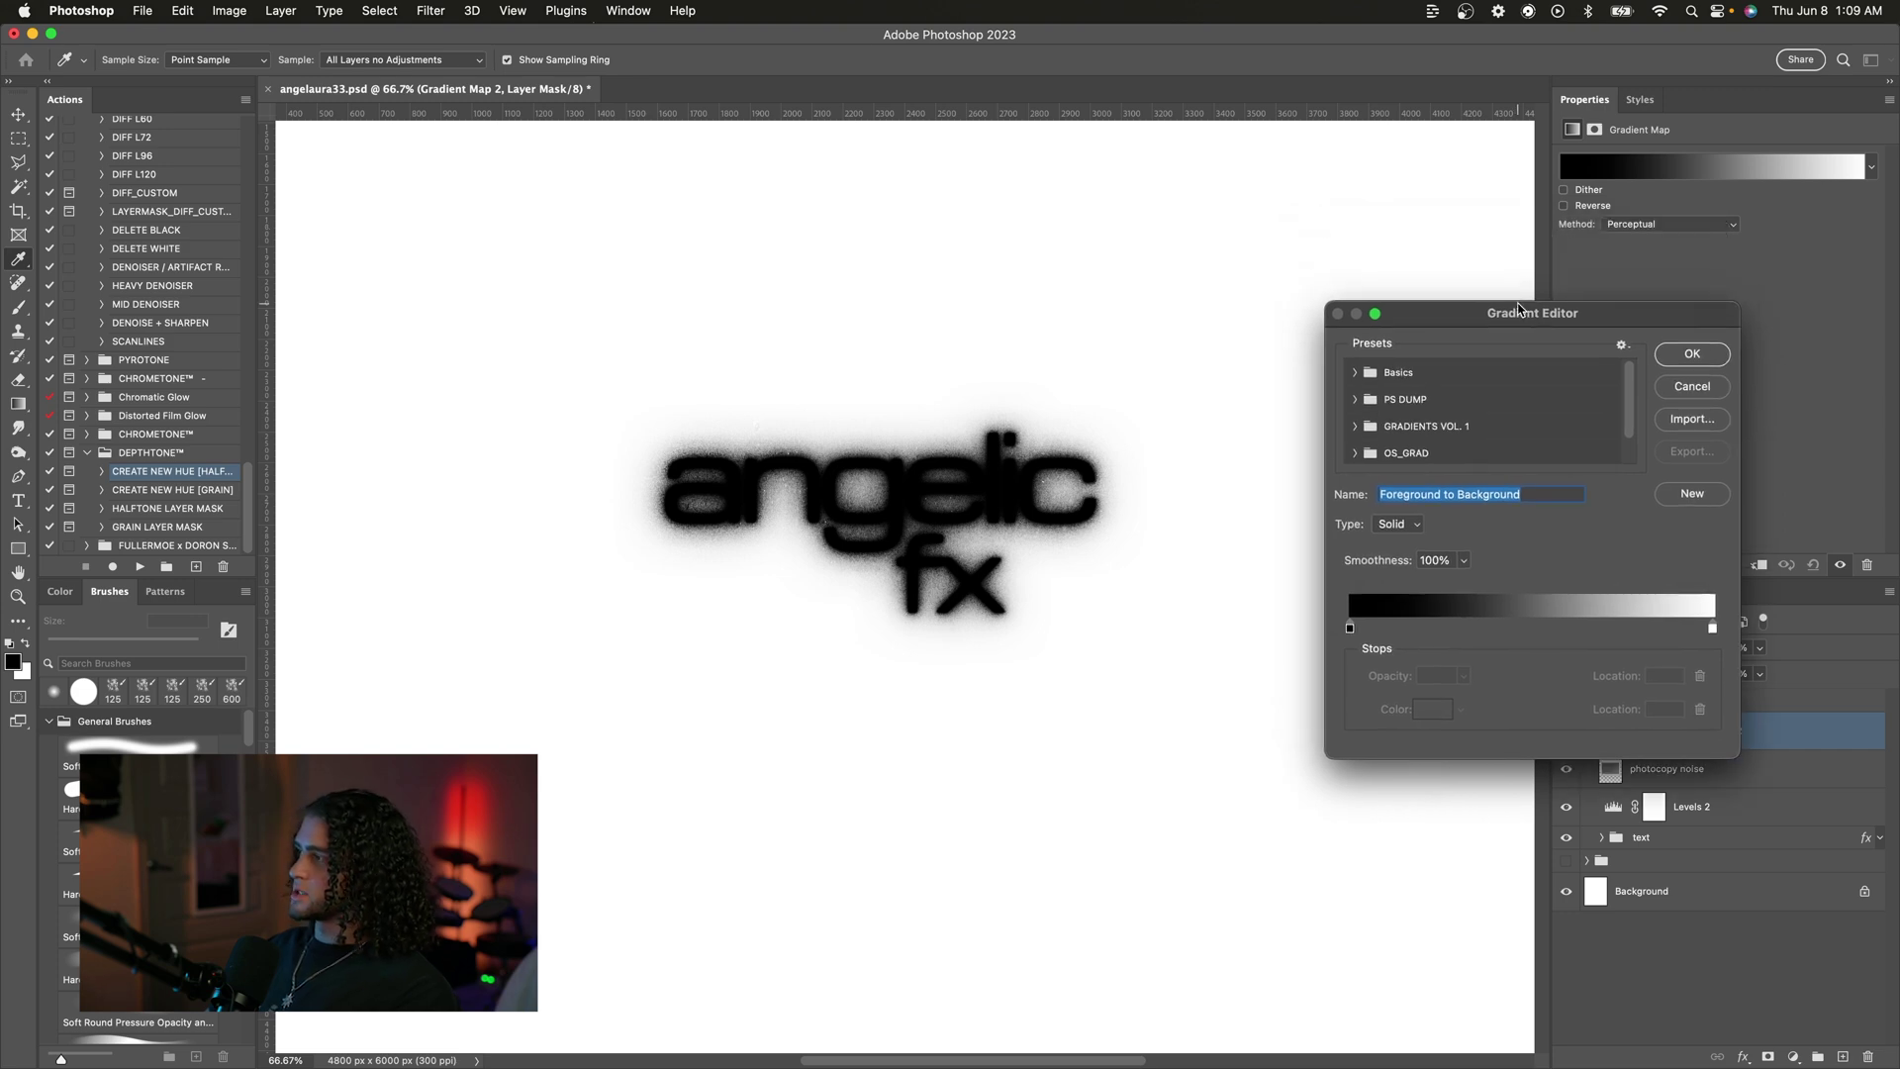
click(1567, 631)
double_click(1567, 631)
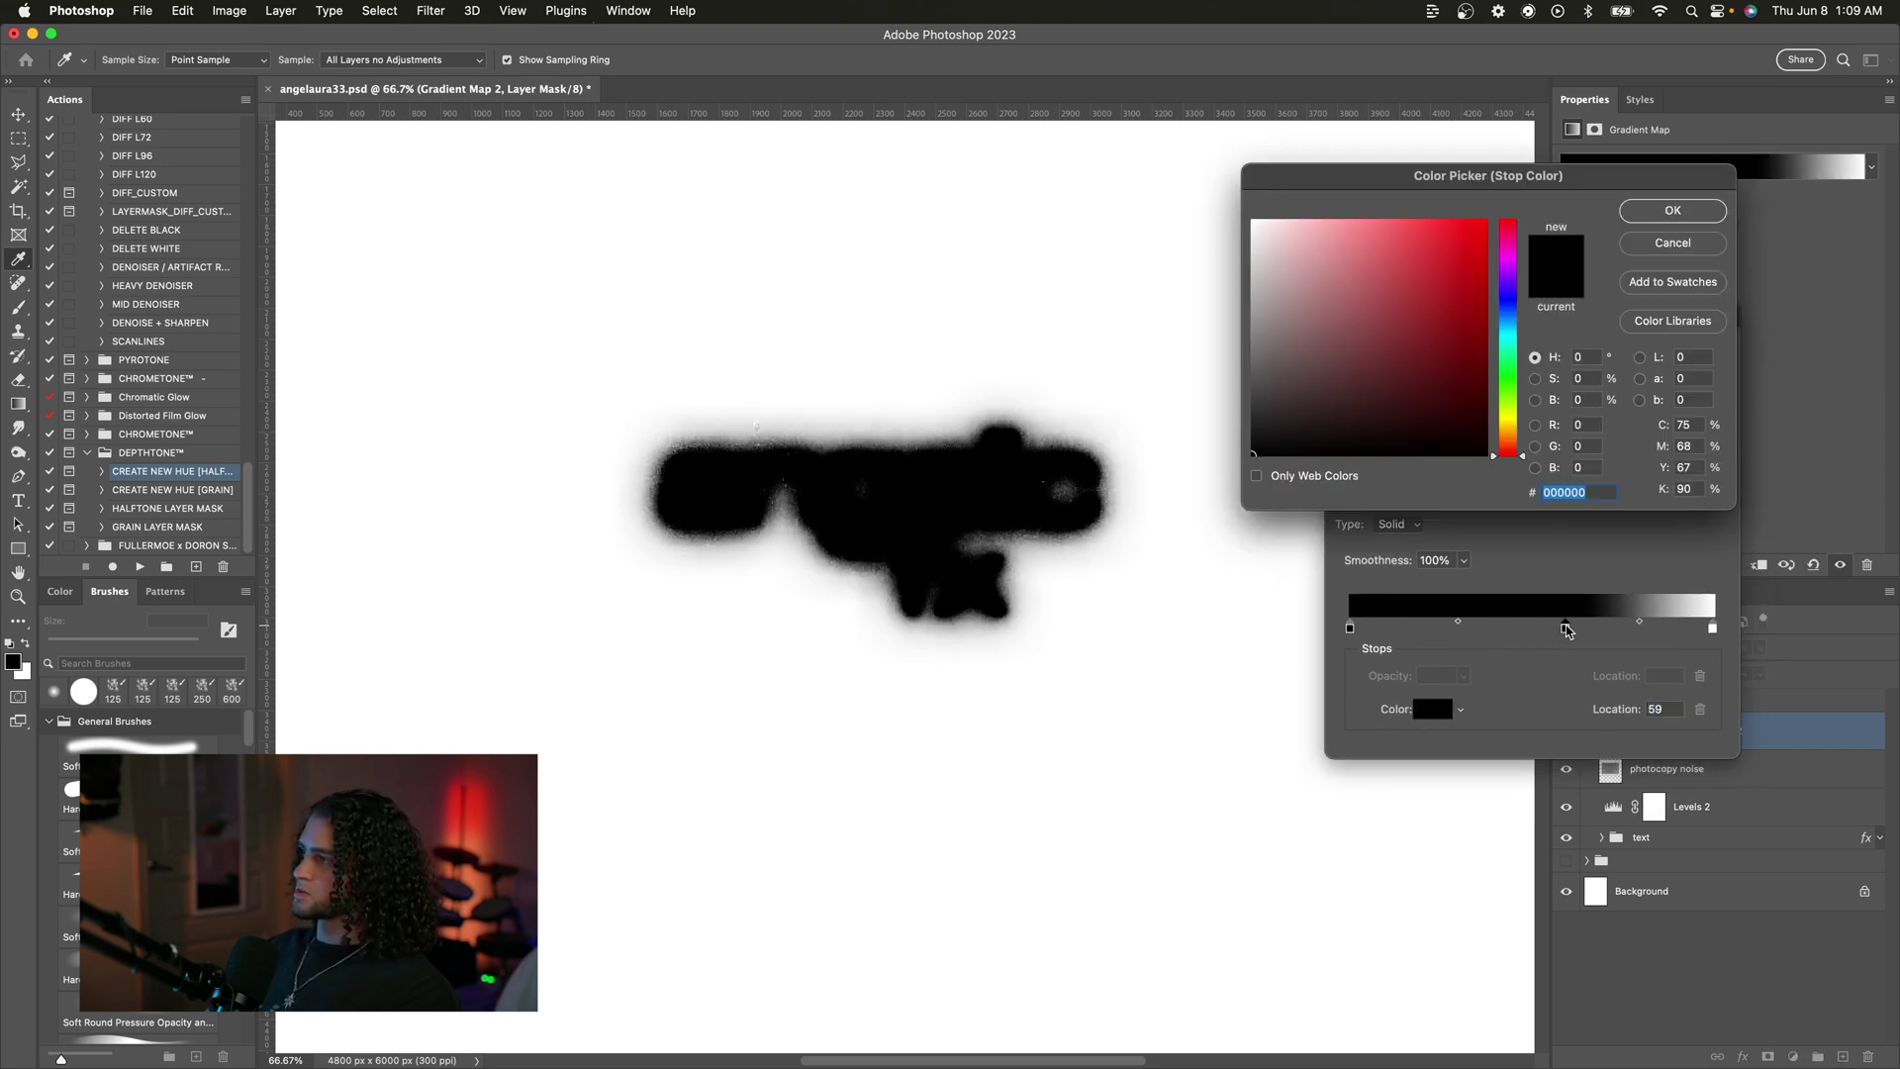
Step: Set the middle gradient stop's colour to pale blue a4c0d8 and apply the gradient
drag(1468, 181, 1476, 273)
click(1522, 411)
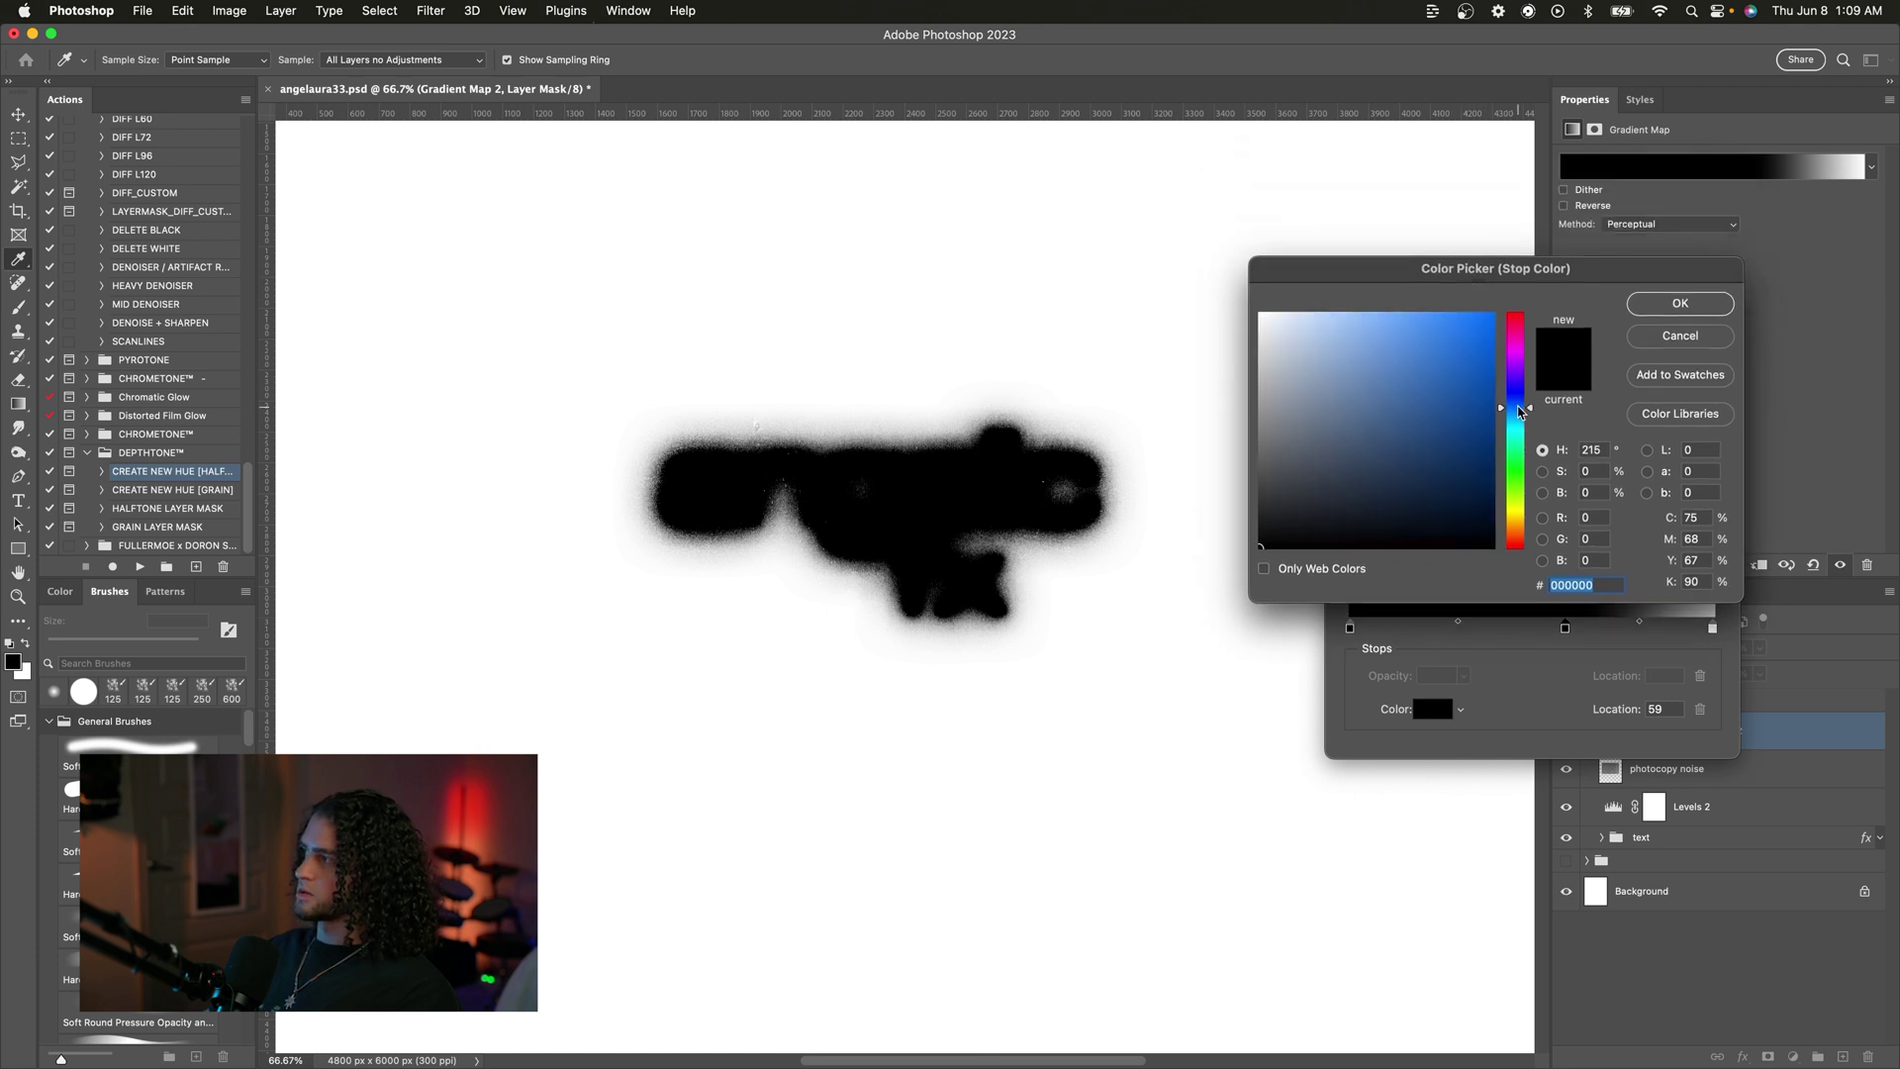
drag(1522, 412, 1521, 401)
click(1364, 377)
click(1320, 373)
click(1321, 341)
click(1294, 347)
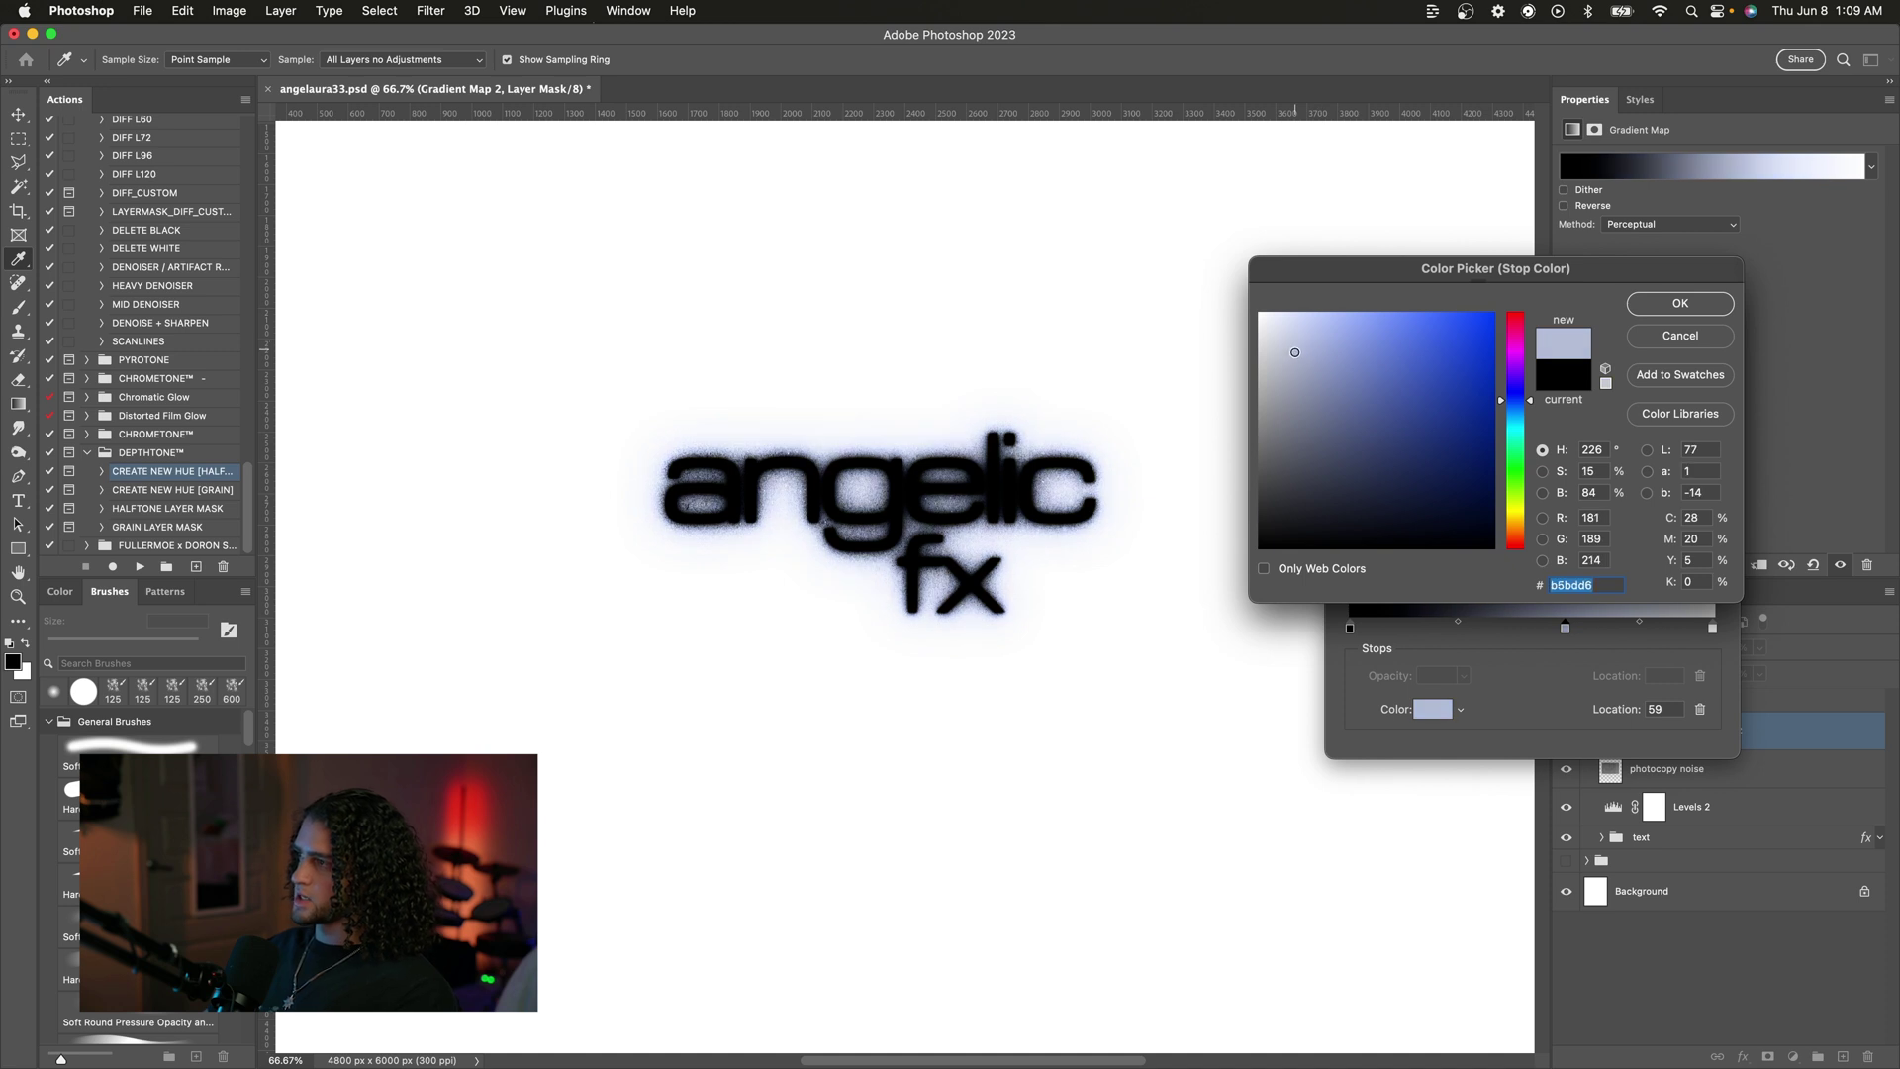
click(1296, 364)
drag(1310, 352, 1316, 342)
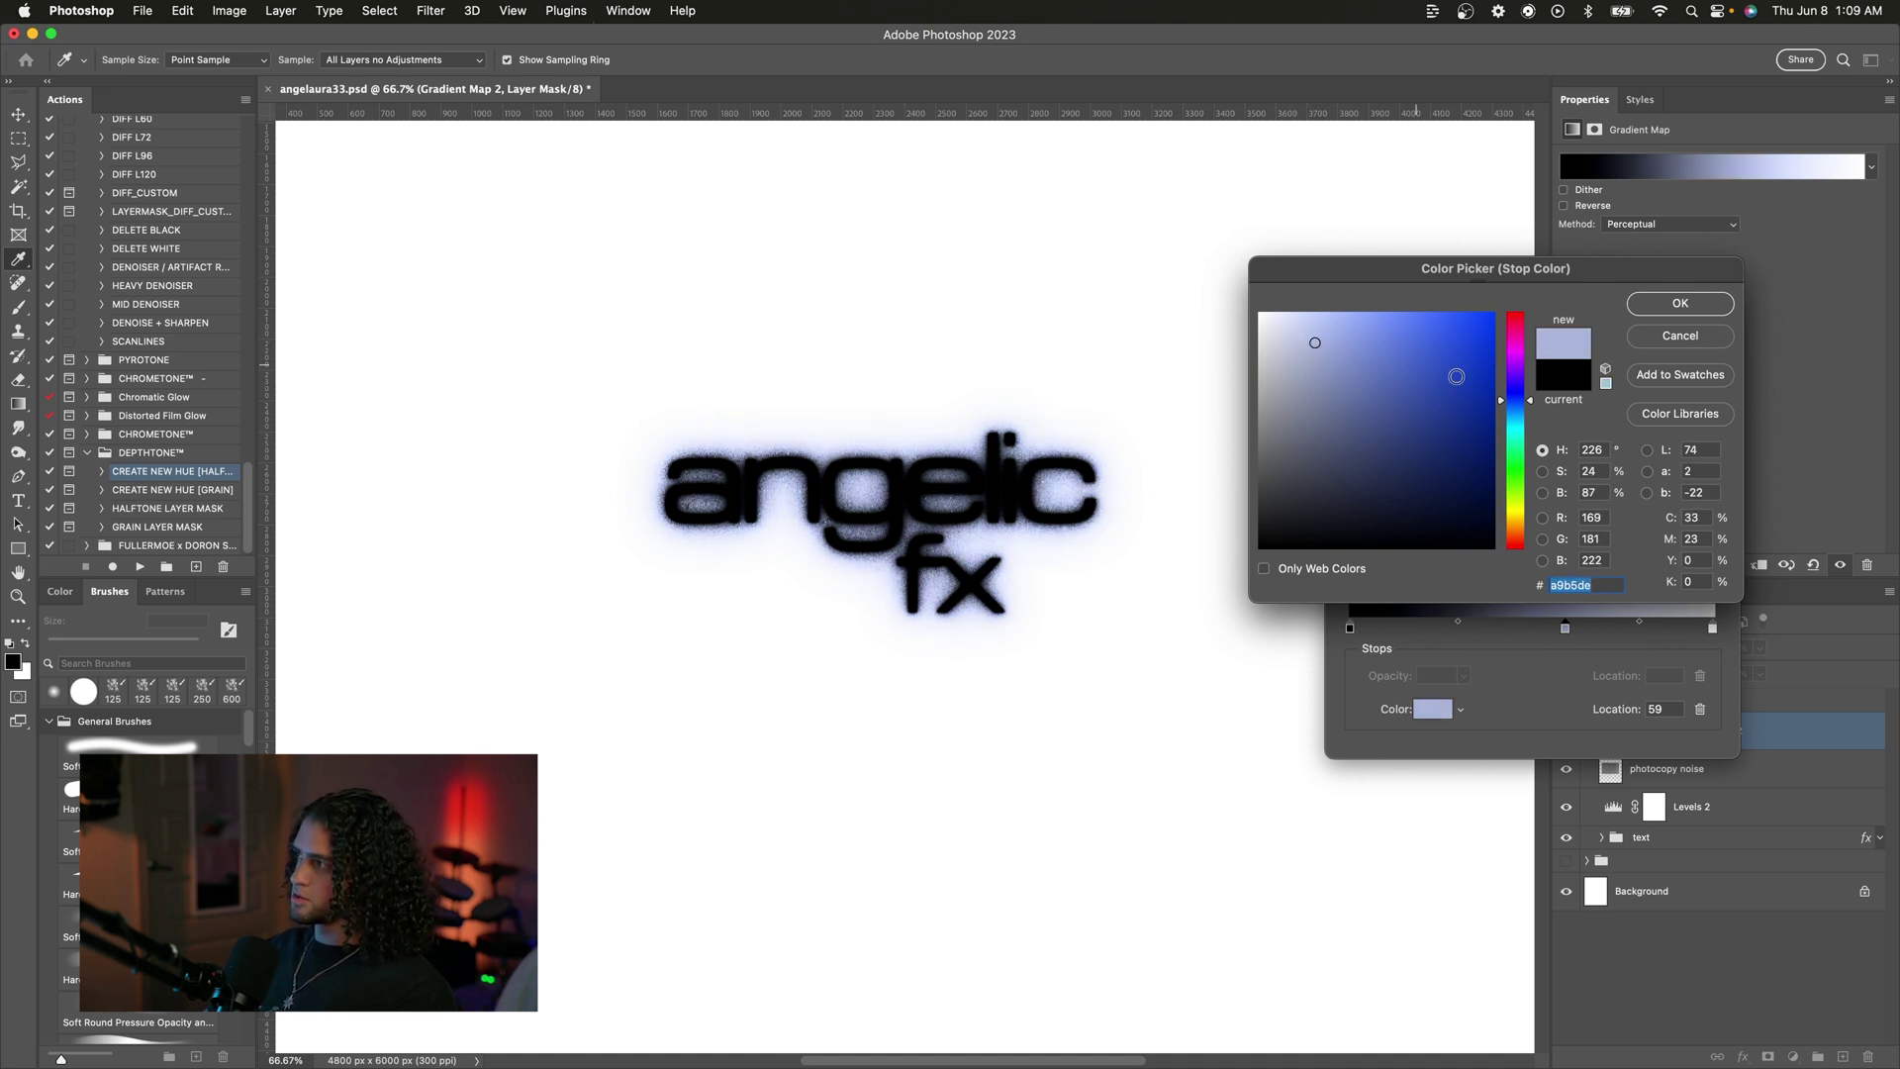
drag(1521, 407, 1521, 416)
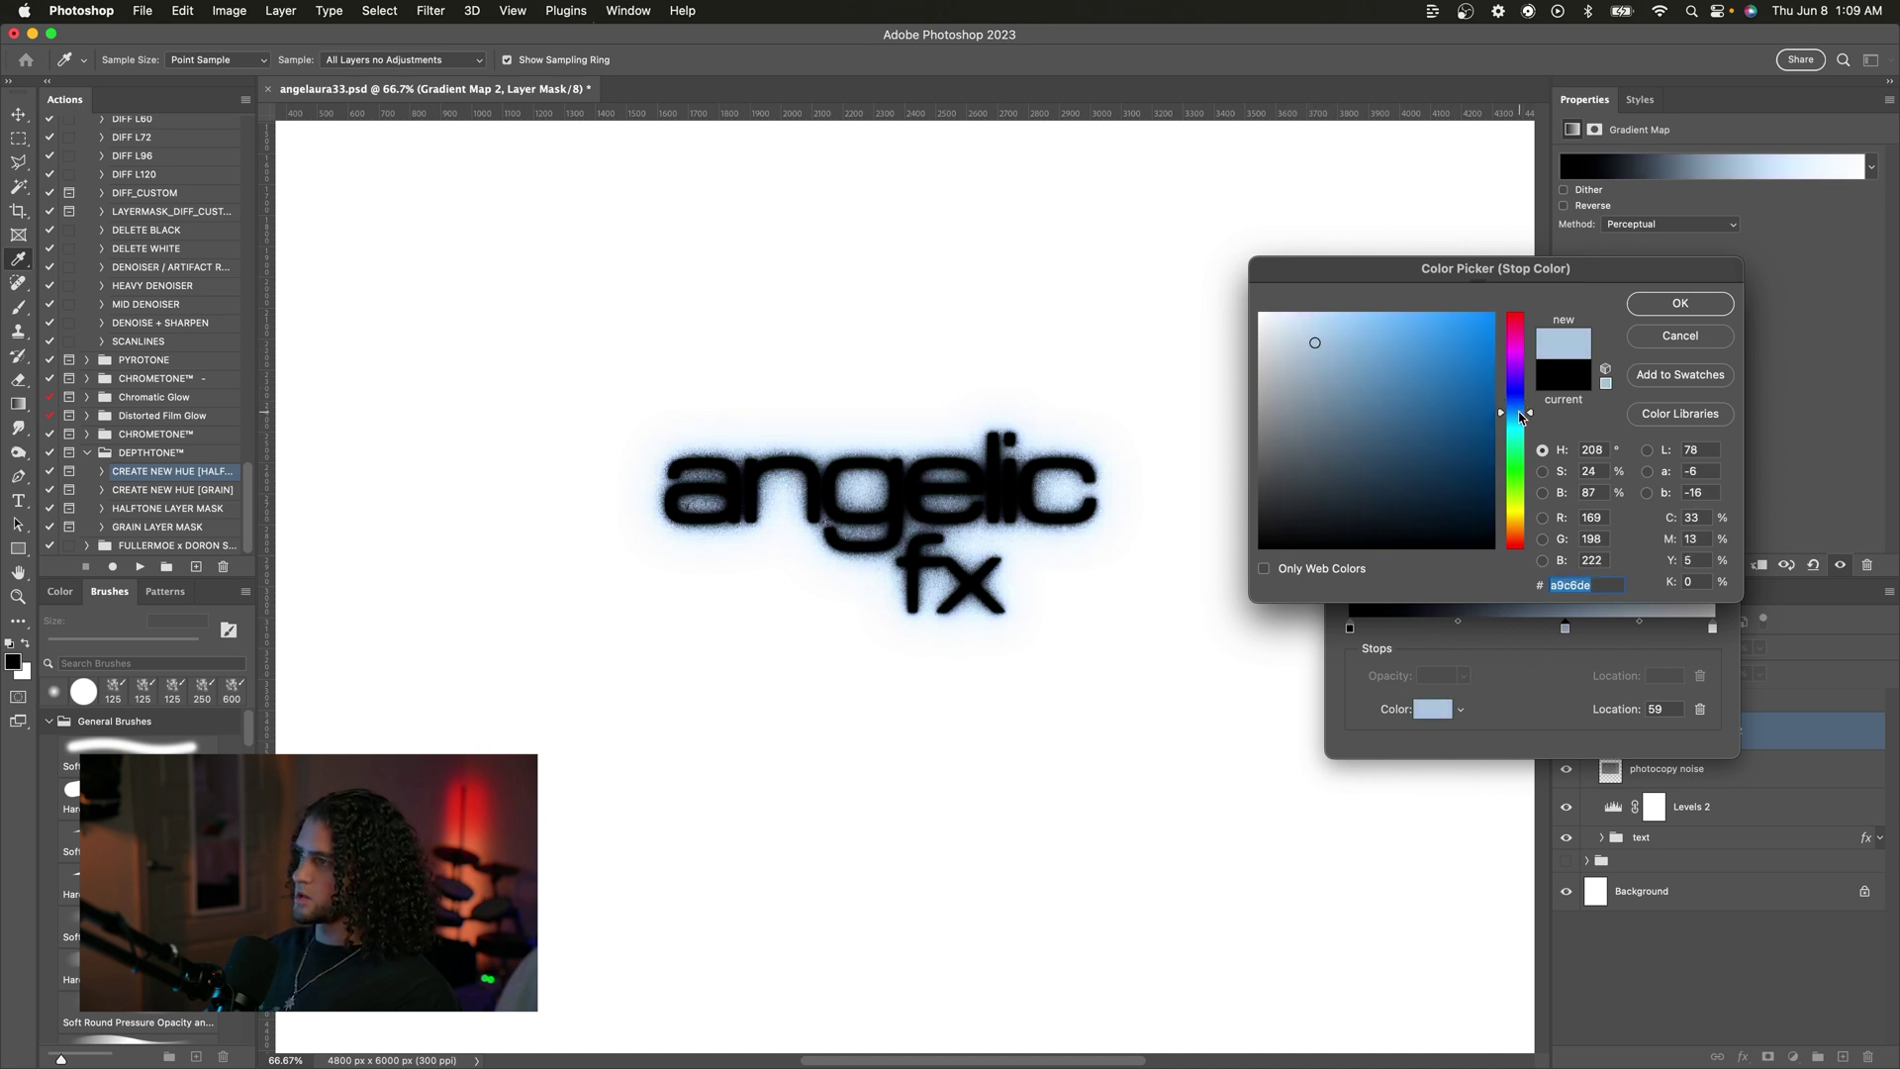
click(1315, 348)
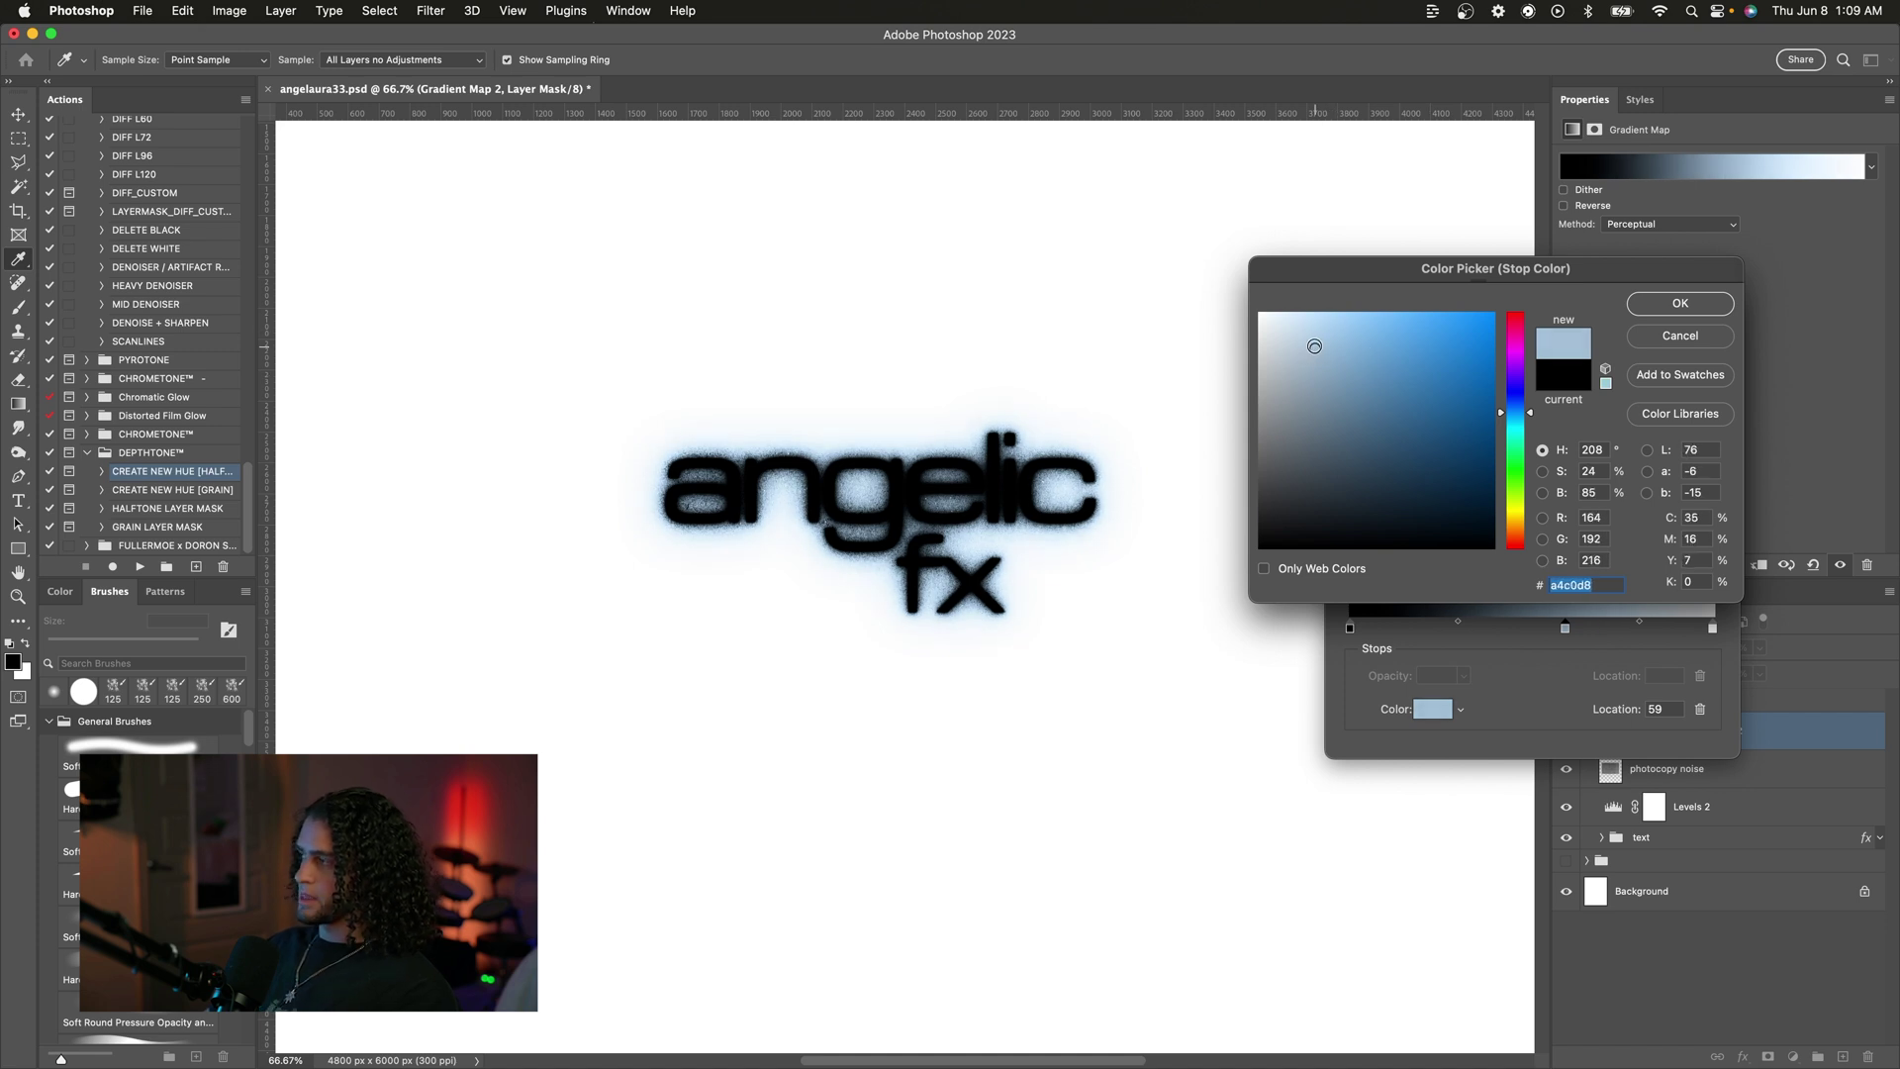
click(1680, 302)
drag(1589, 313, 1482, 271)
click(1588, 311)
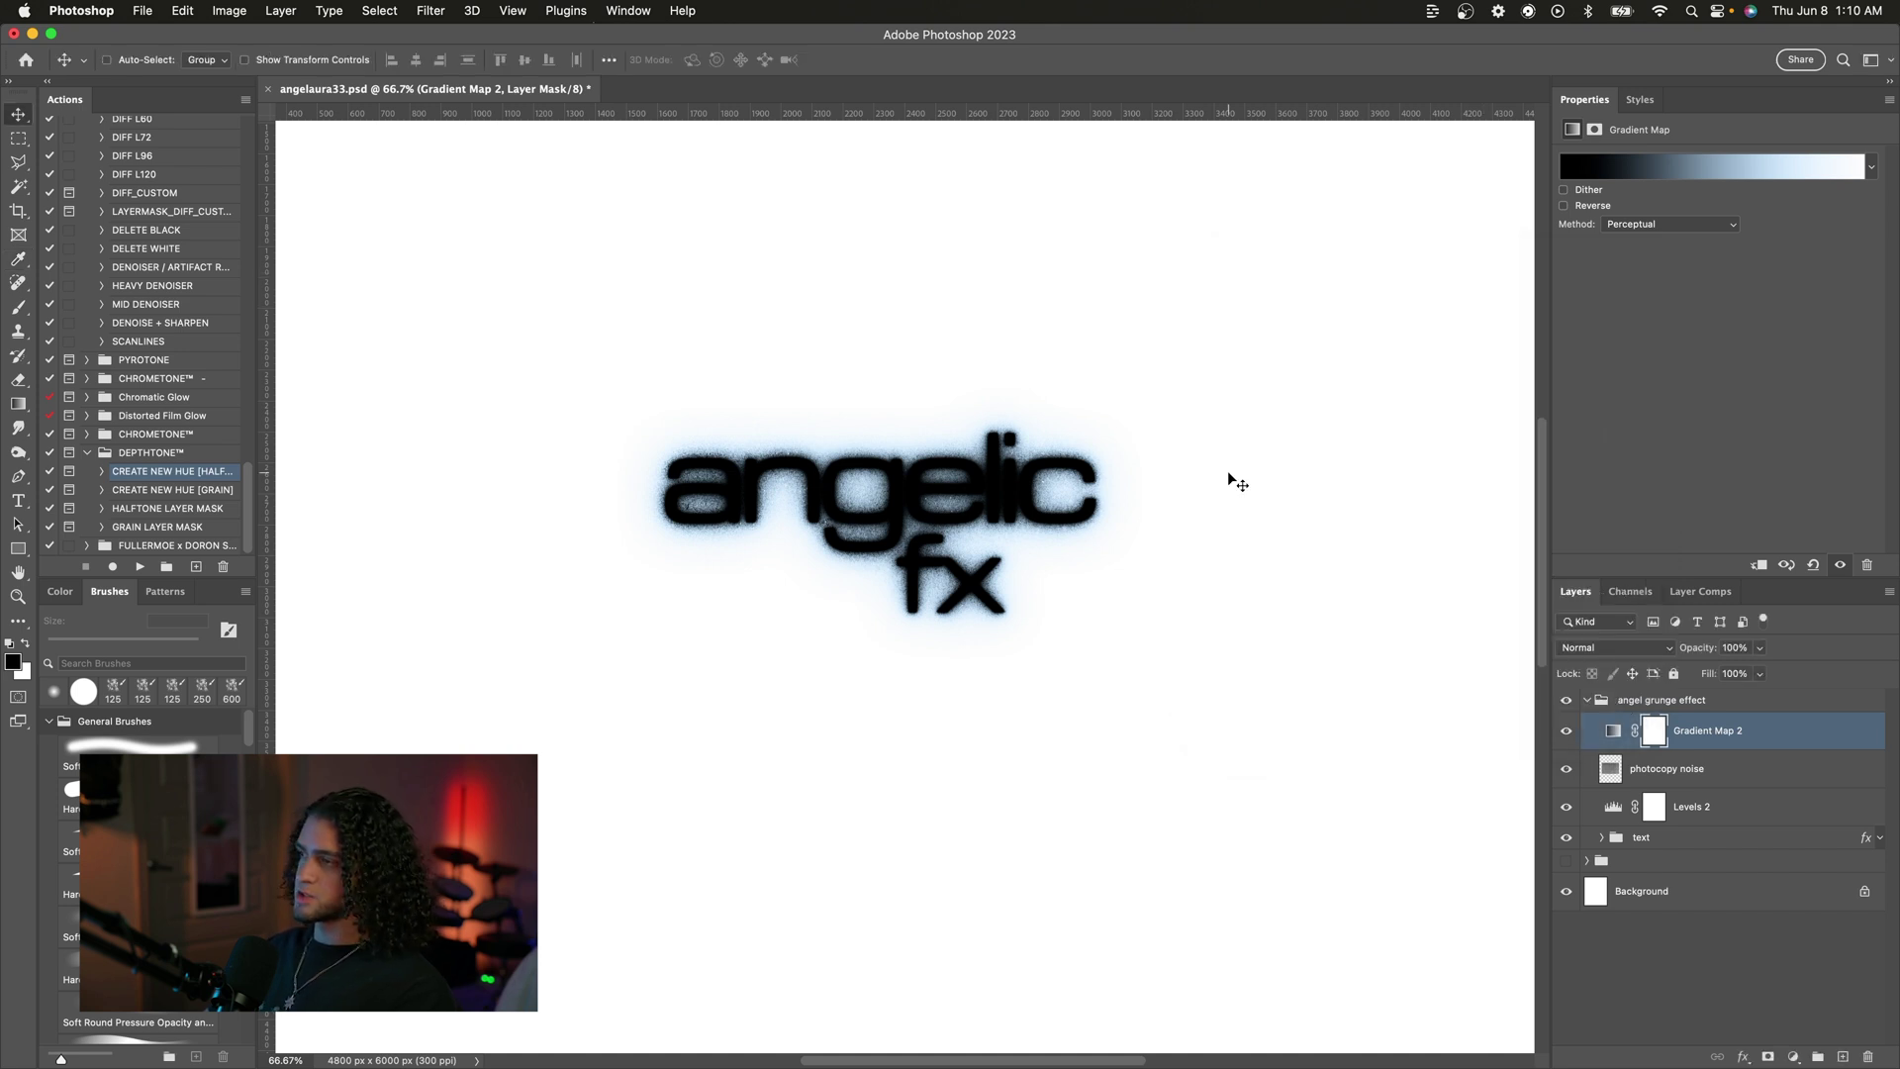
Step: Select the photocopy noise layer, switch to Chrome and search Google Images for "grunge texture site:texturefabrik.com"
key(alt+bracketleft)
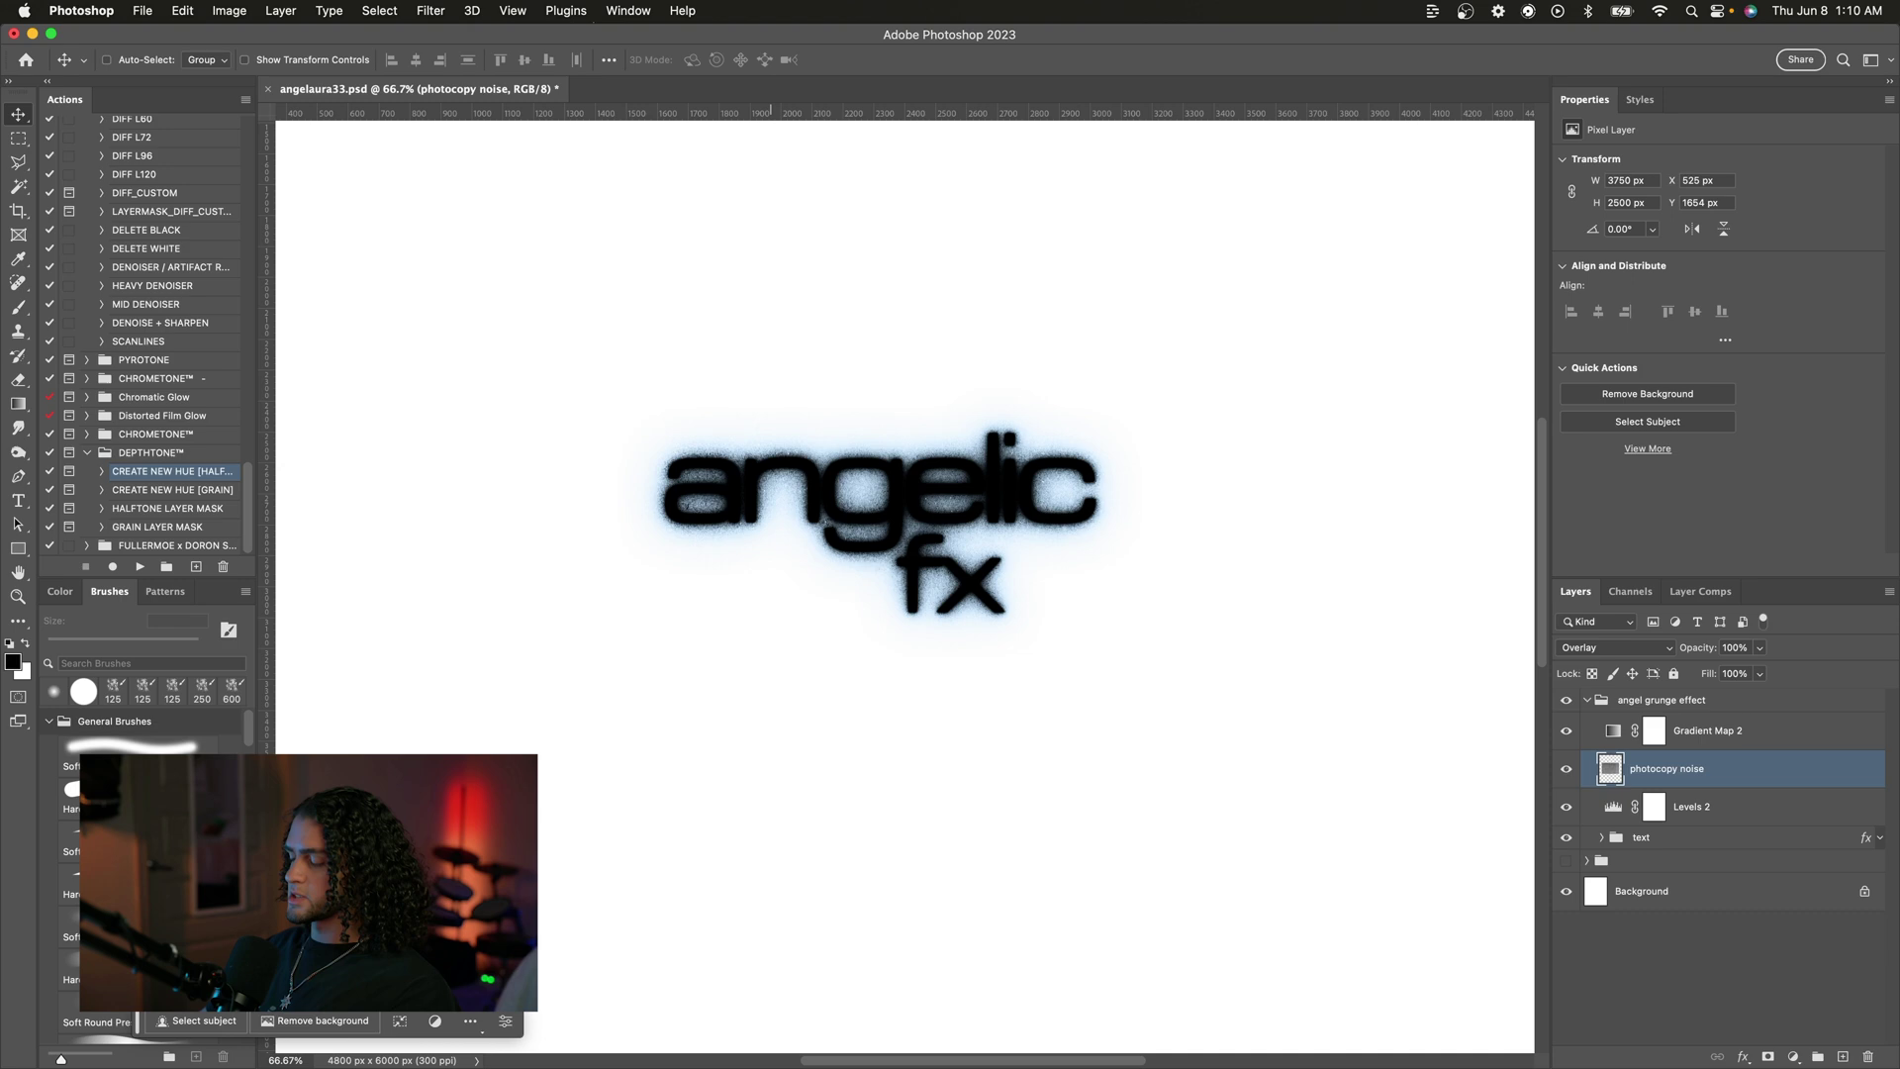
key(super+Tab)
drag(1443, 111, 1434, 195)
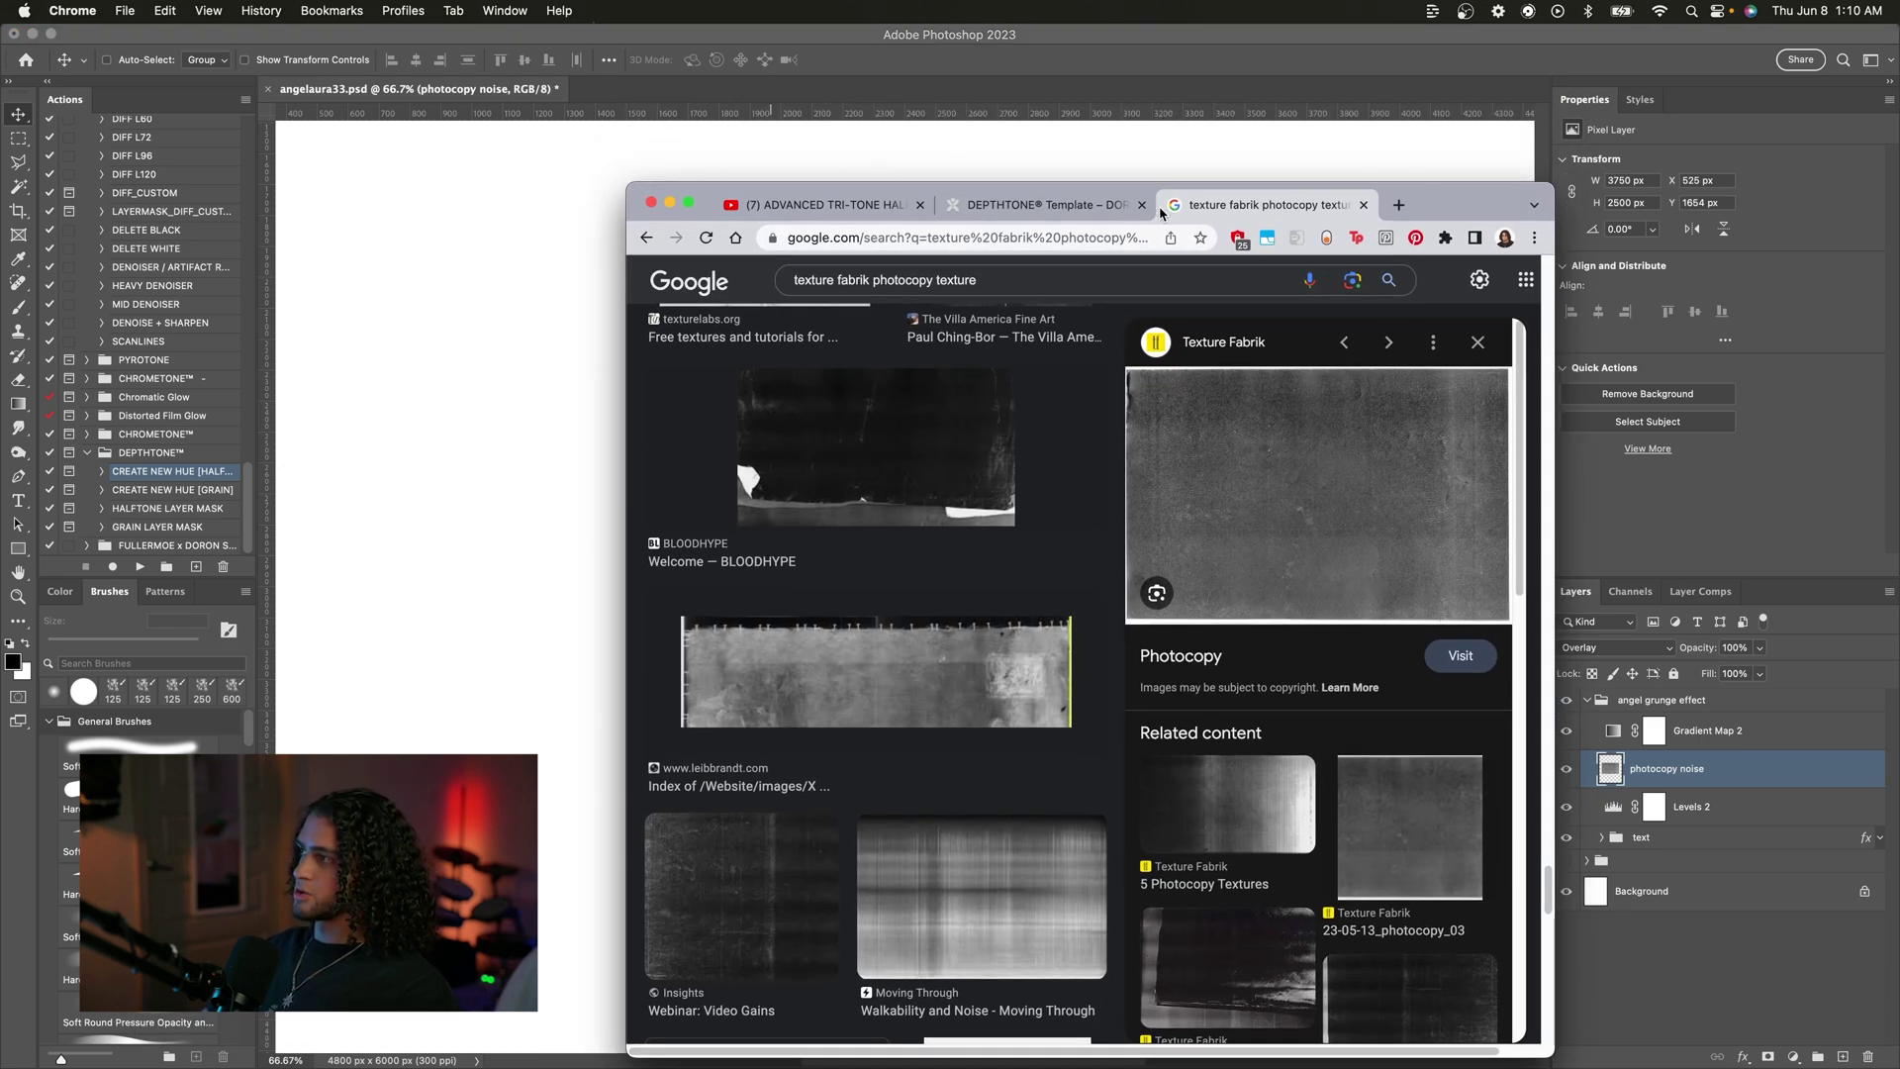
triple_click(1024, 287)
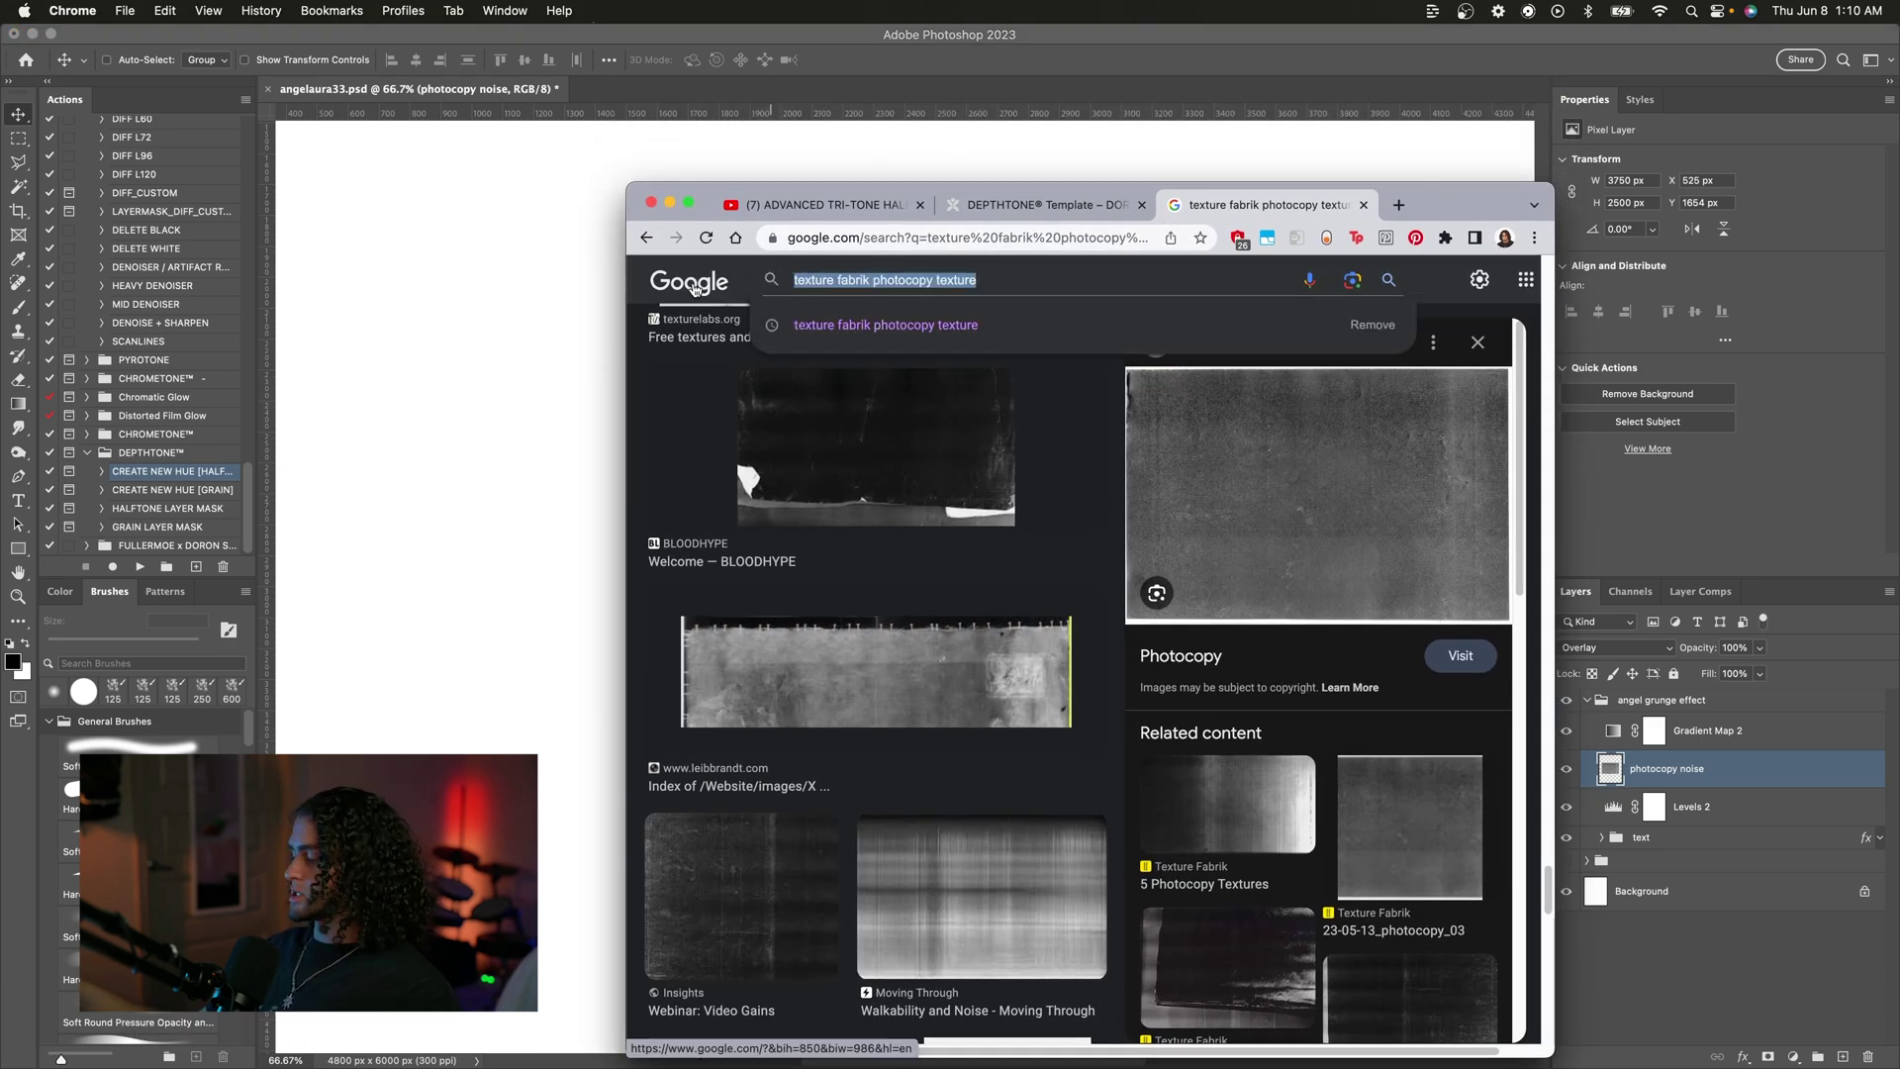
text(grunge )
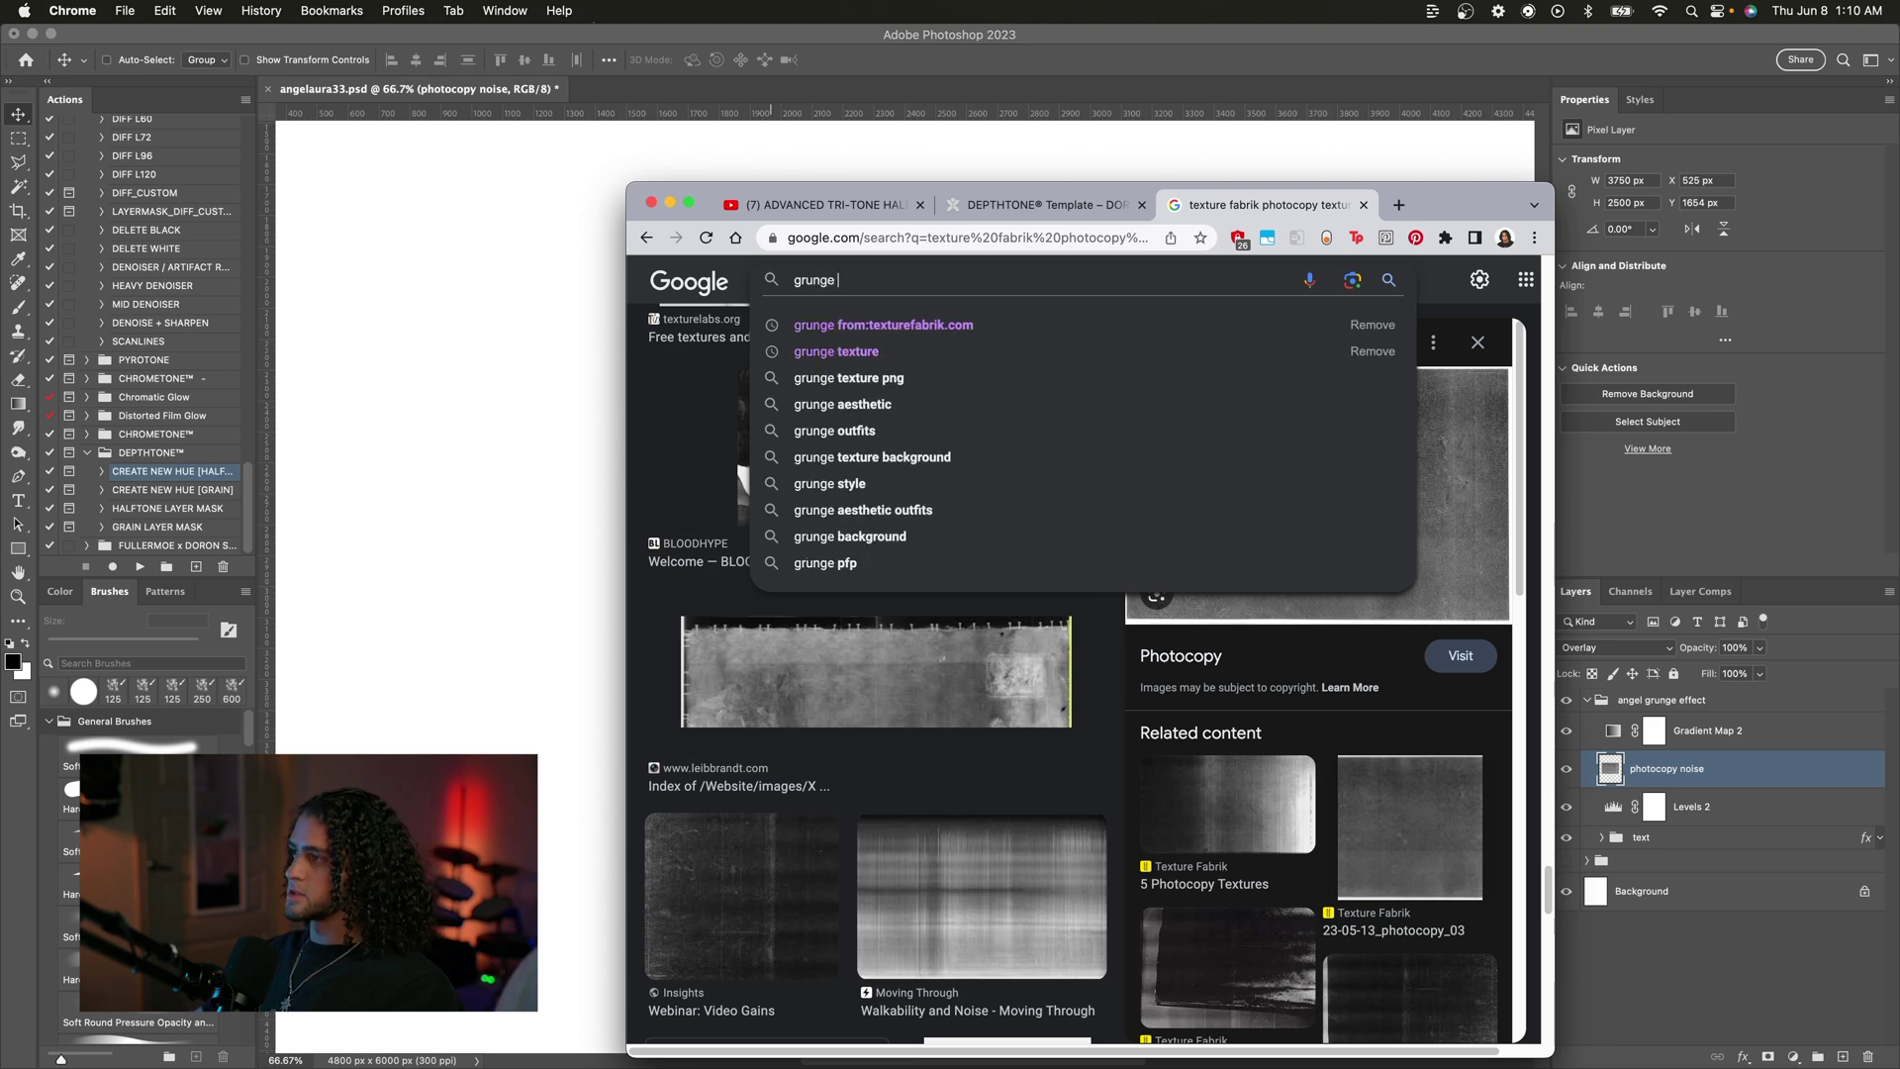
text(texture)
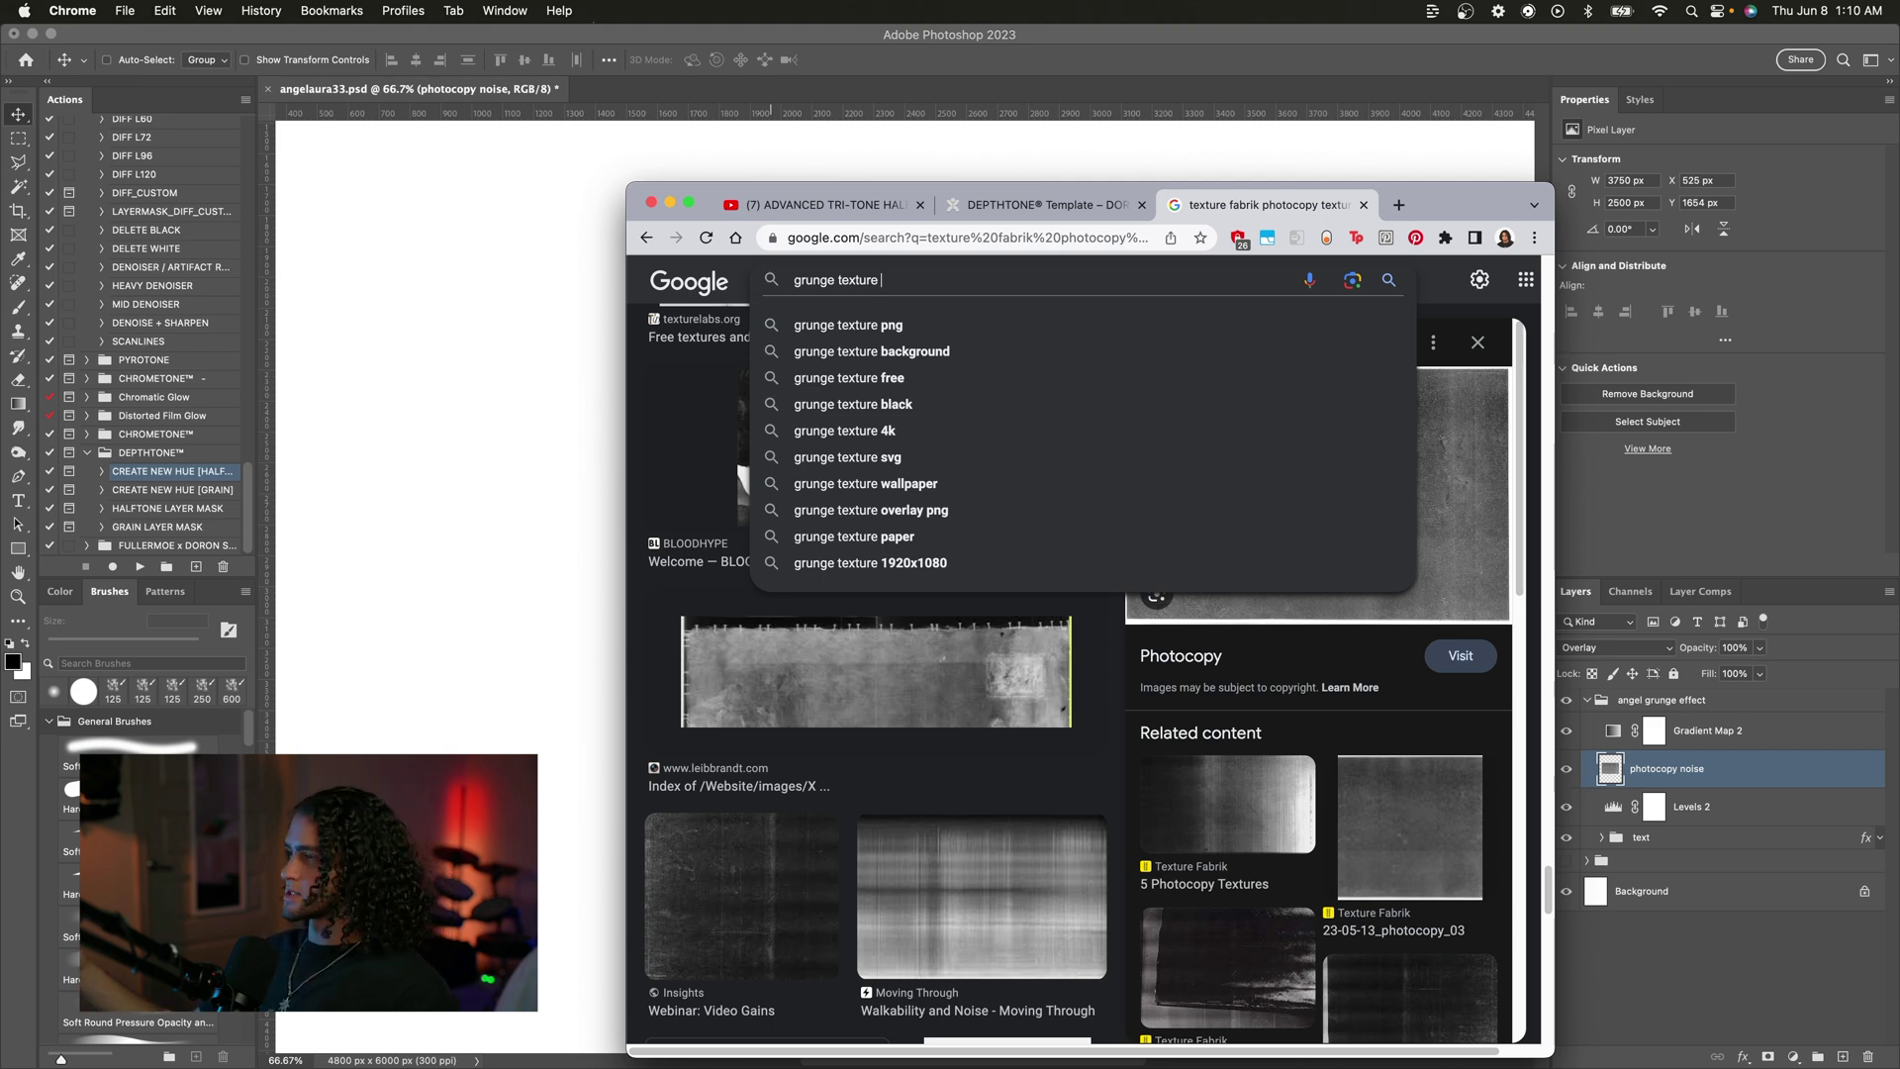
text(site:)
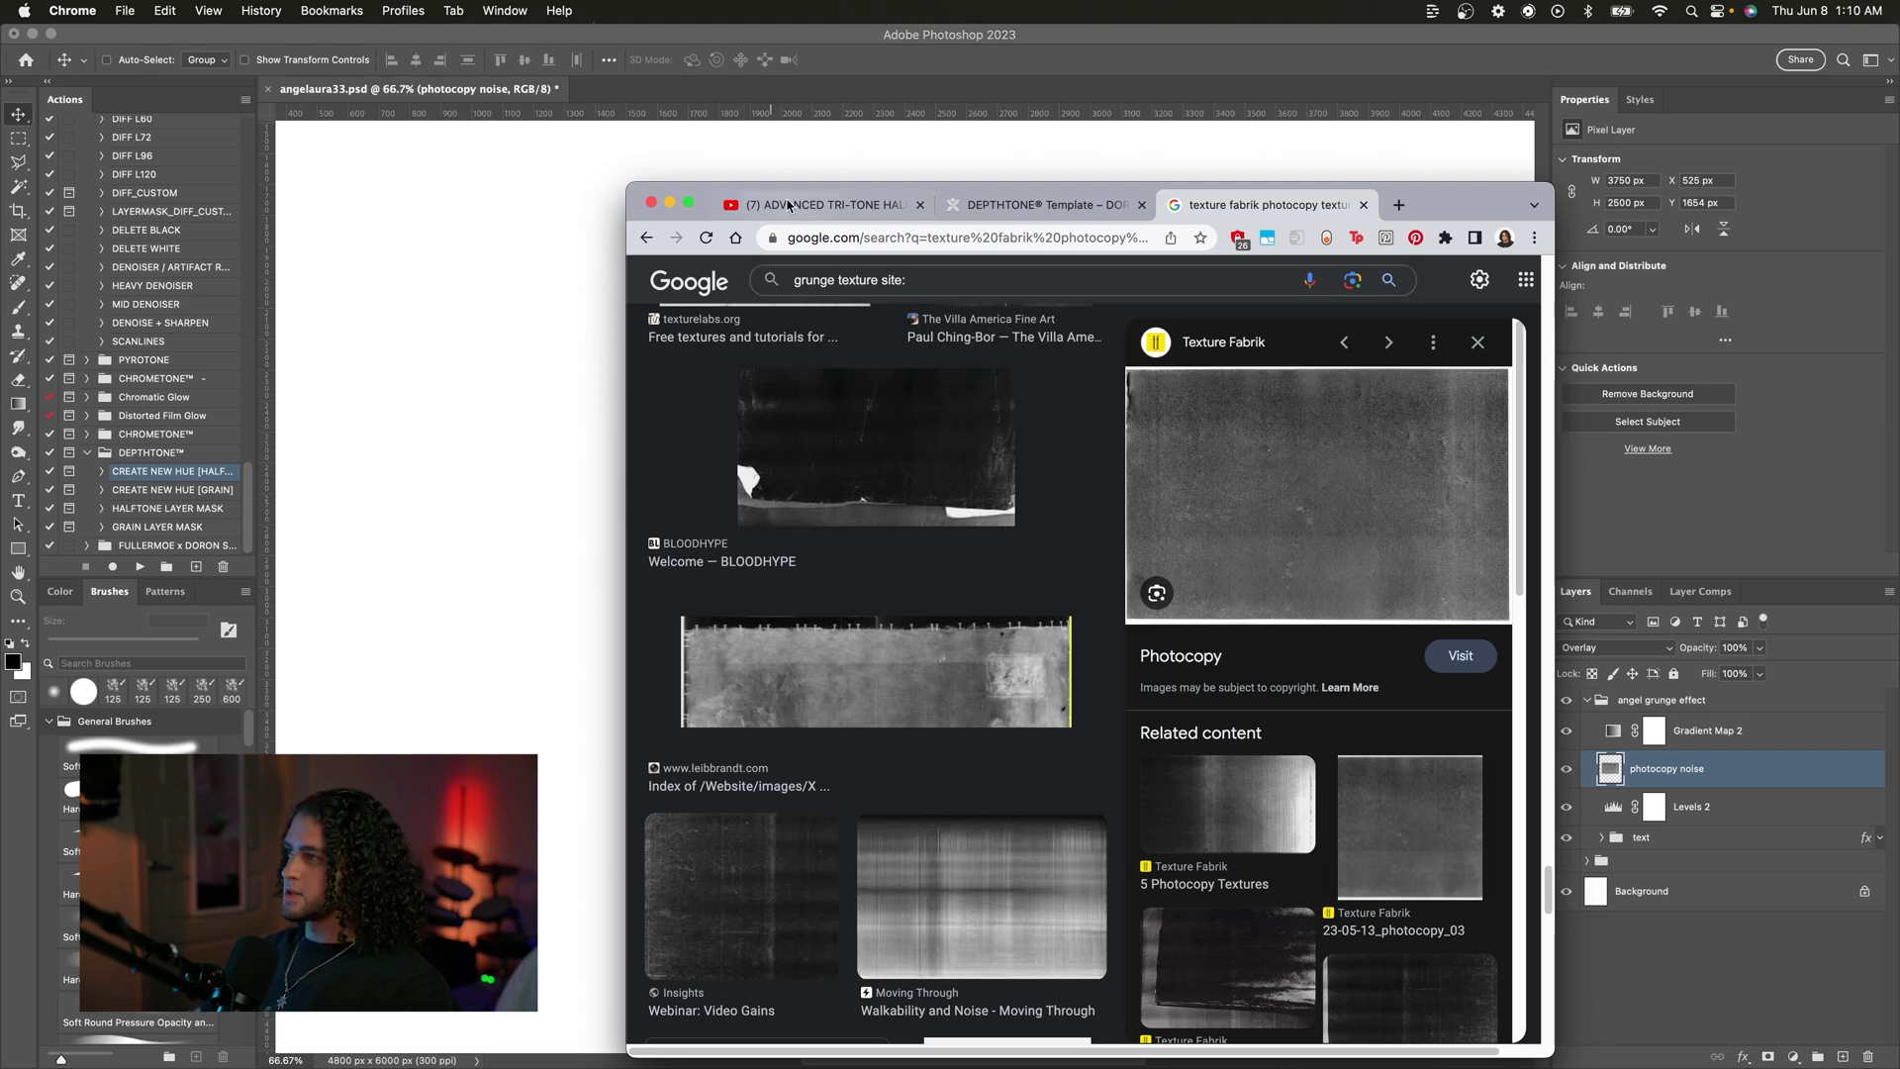
text(rexturefabrik.com)
key(Return)
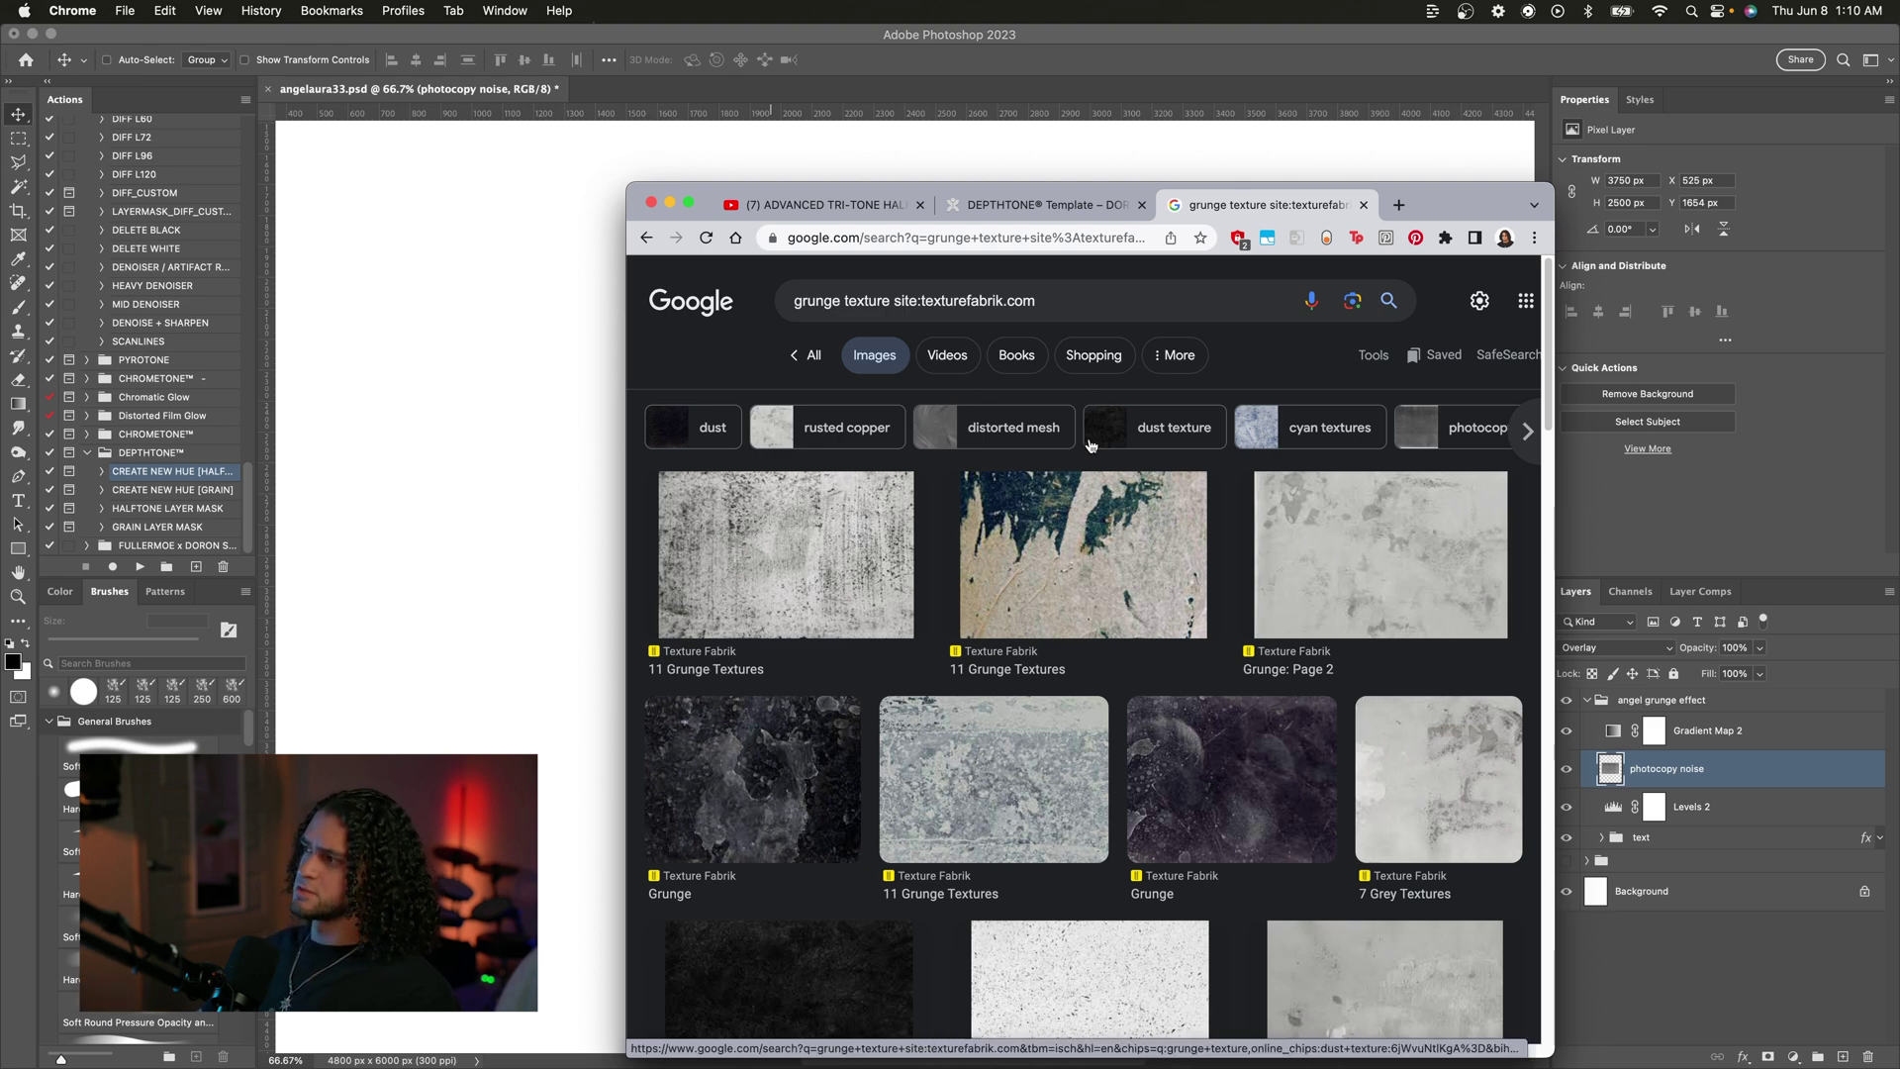
Step: Open the dark Grunge texture from the Texture Fabrik results and bring it into the Photoshop document above the photocopy noise layer
drag(1464, 198, 1567, 150)
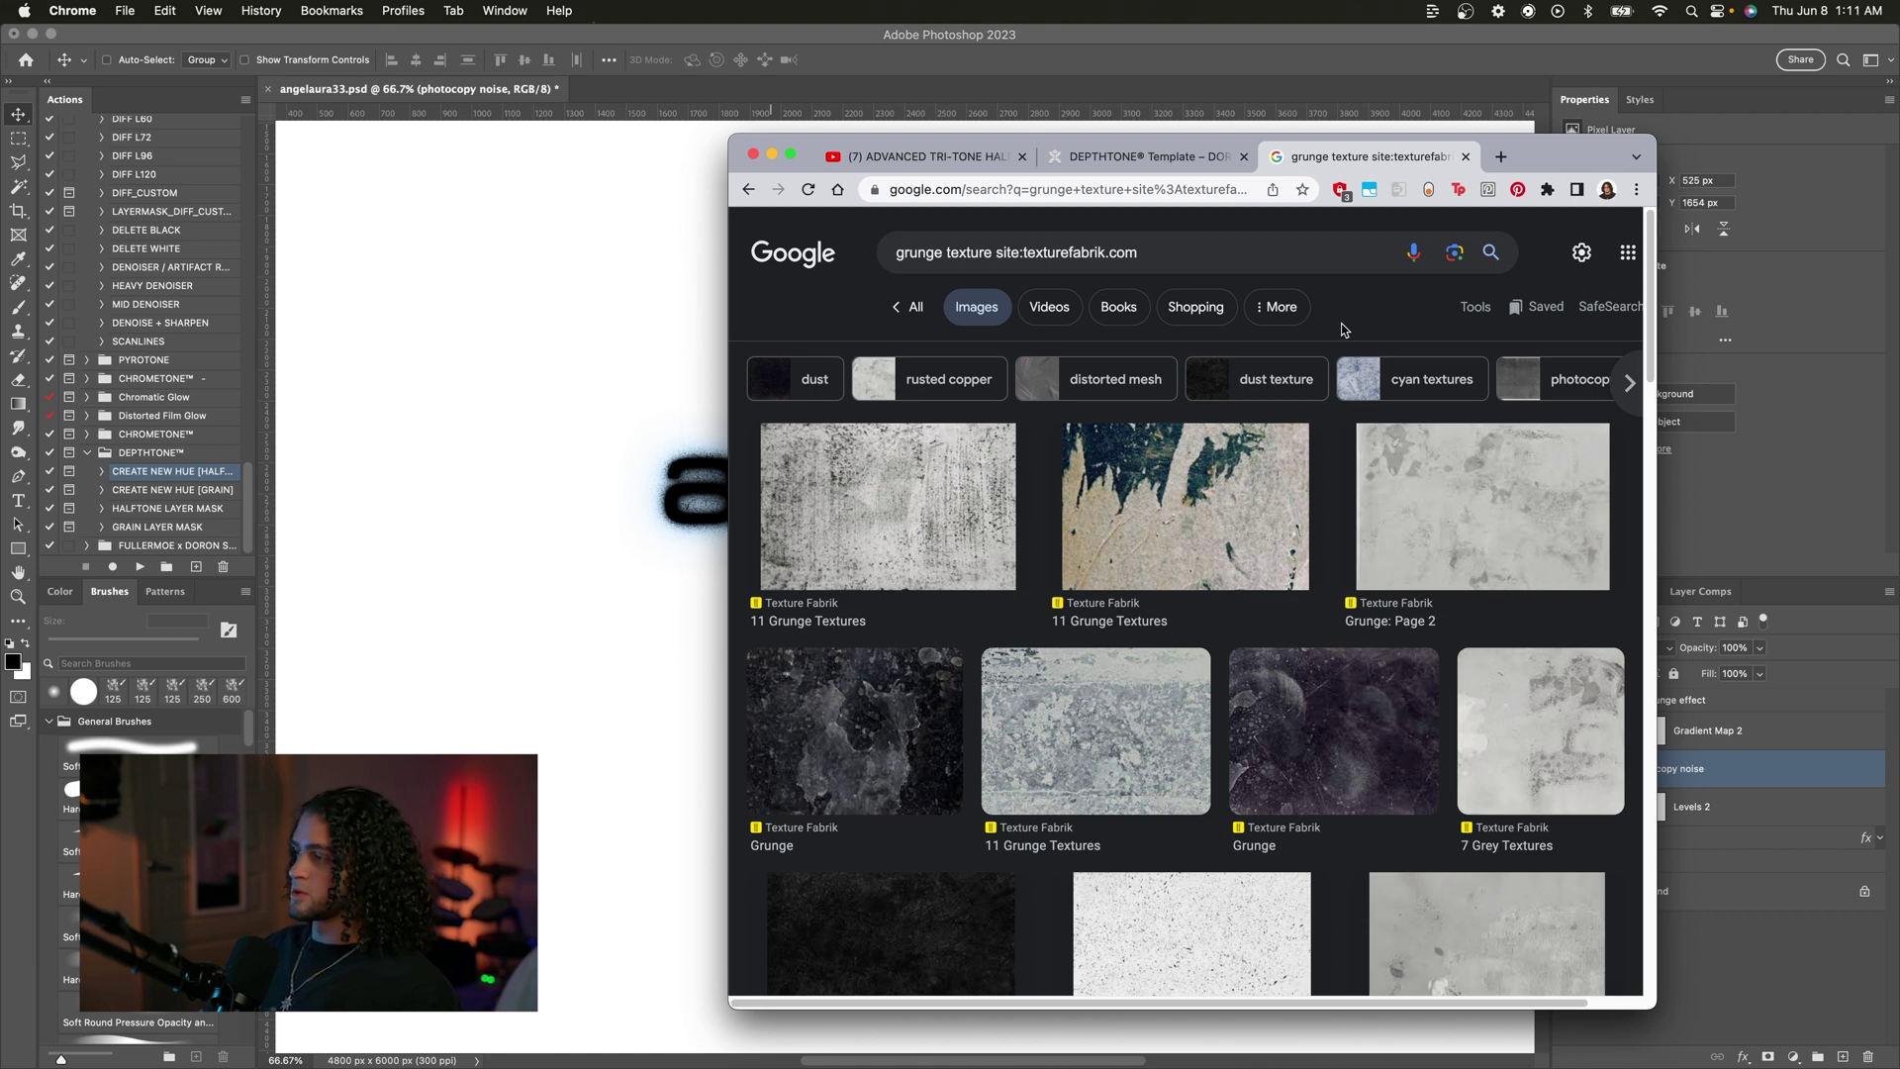
drag(1541, 168, 1651, 106)
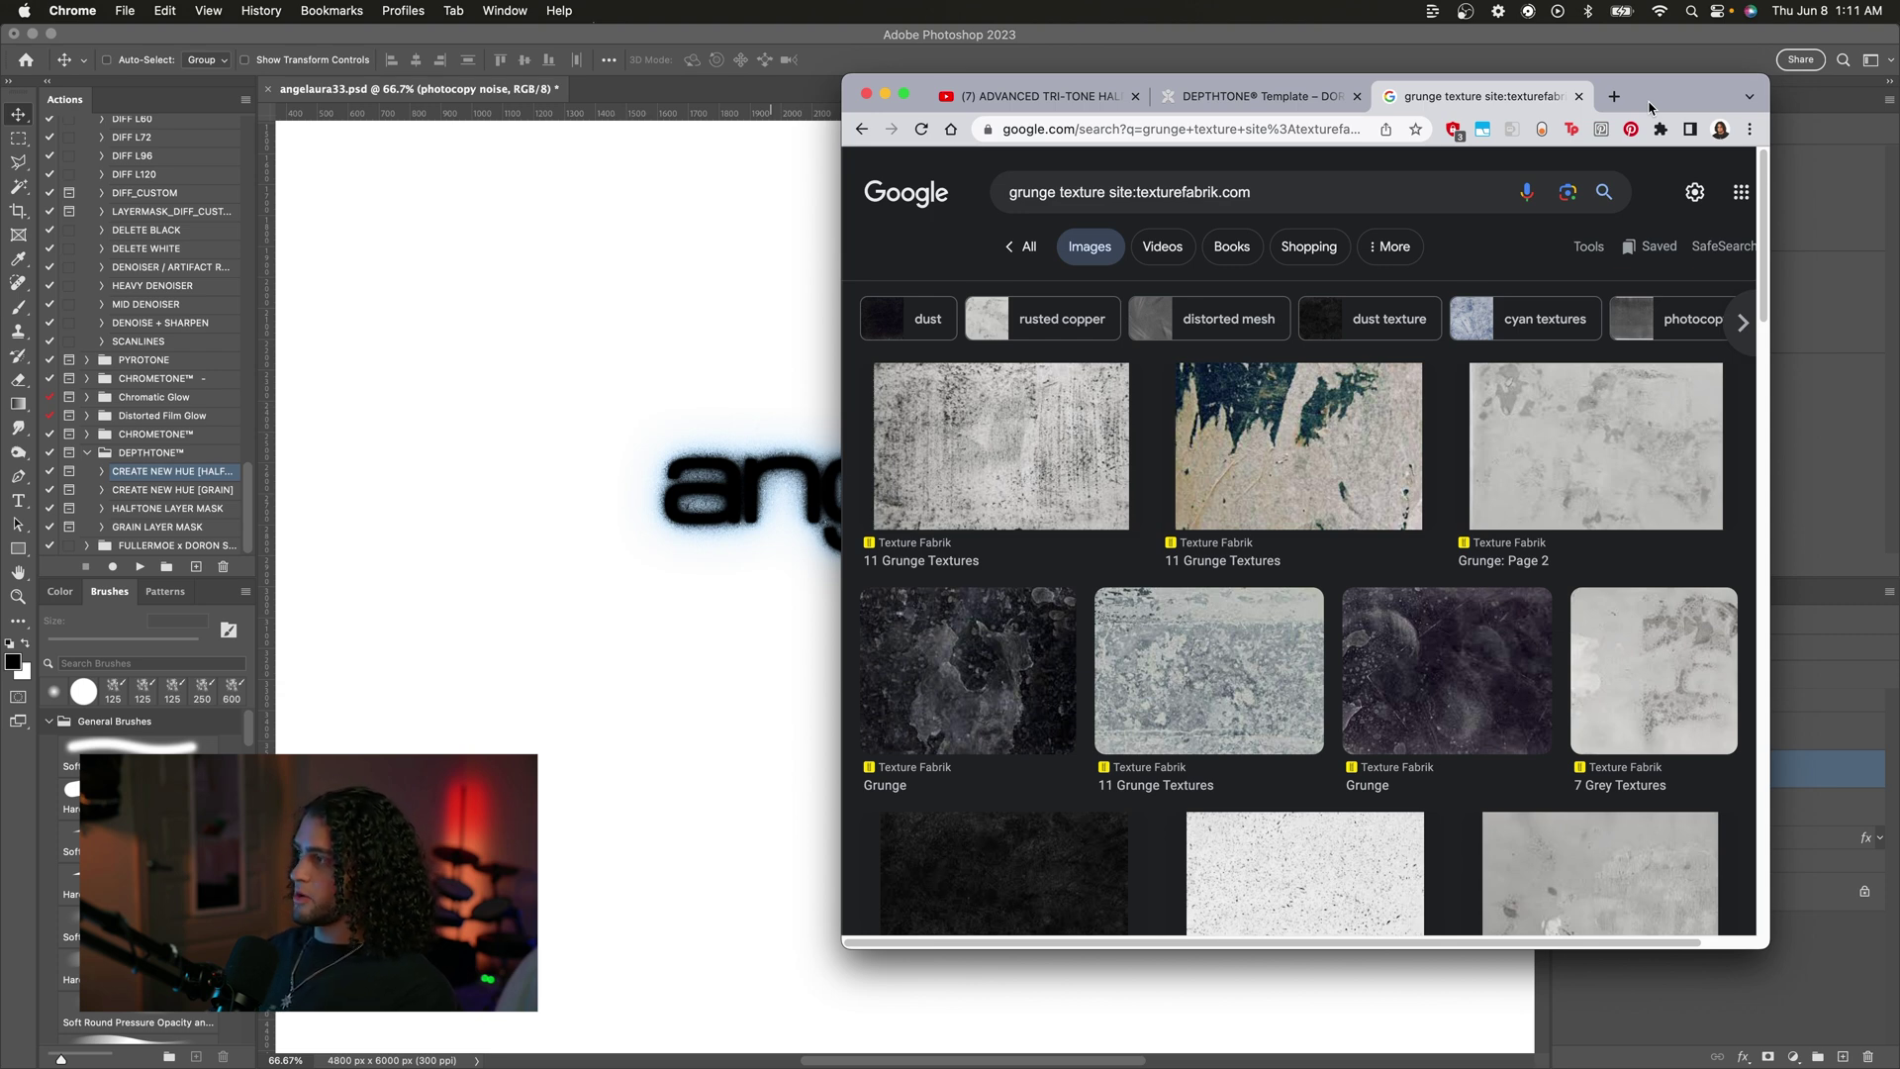
click(1028, 666)
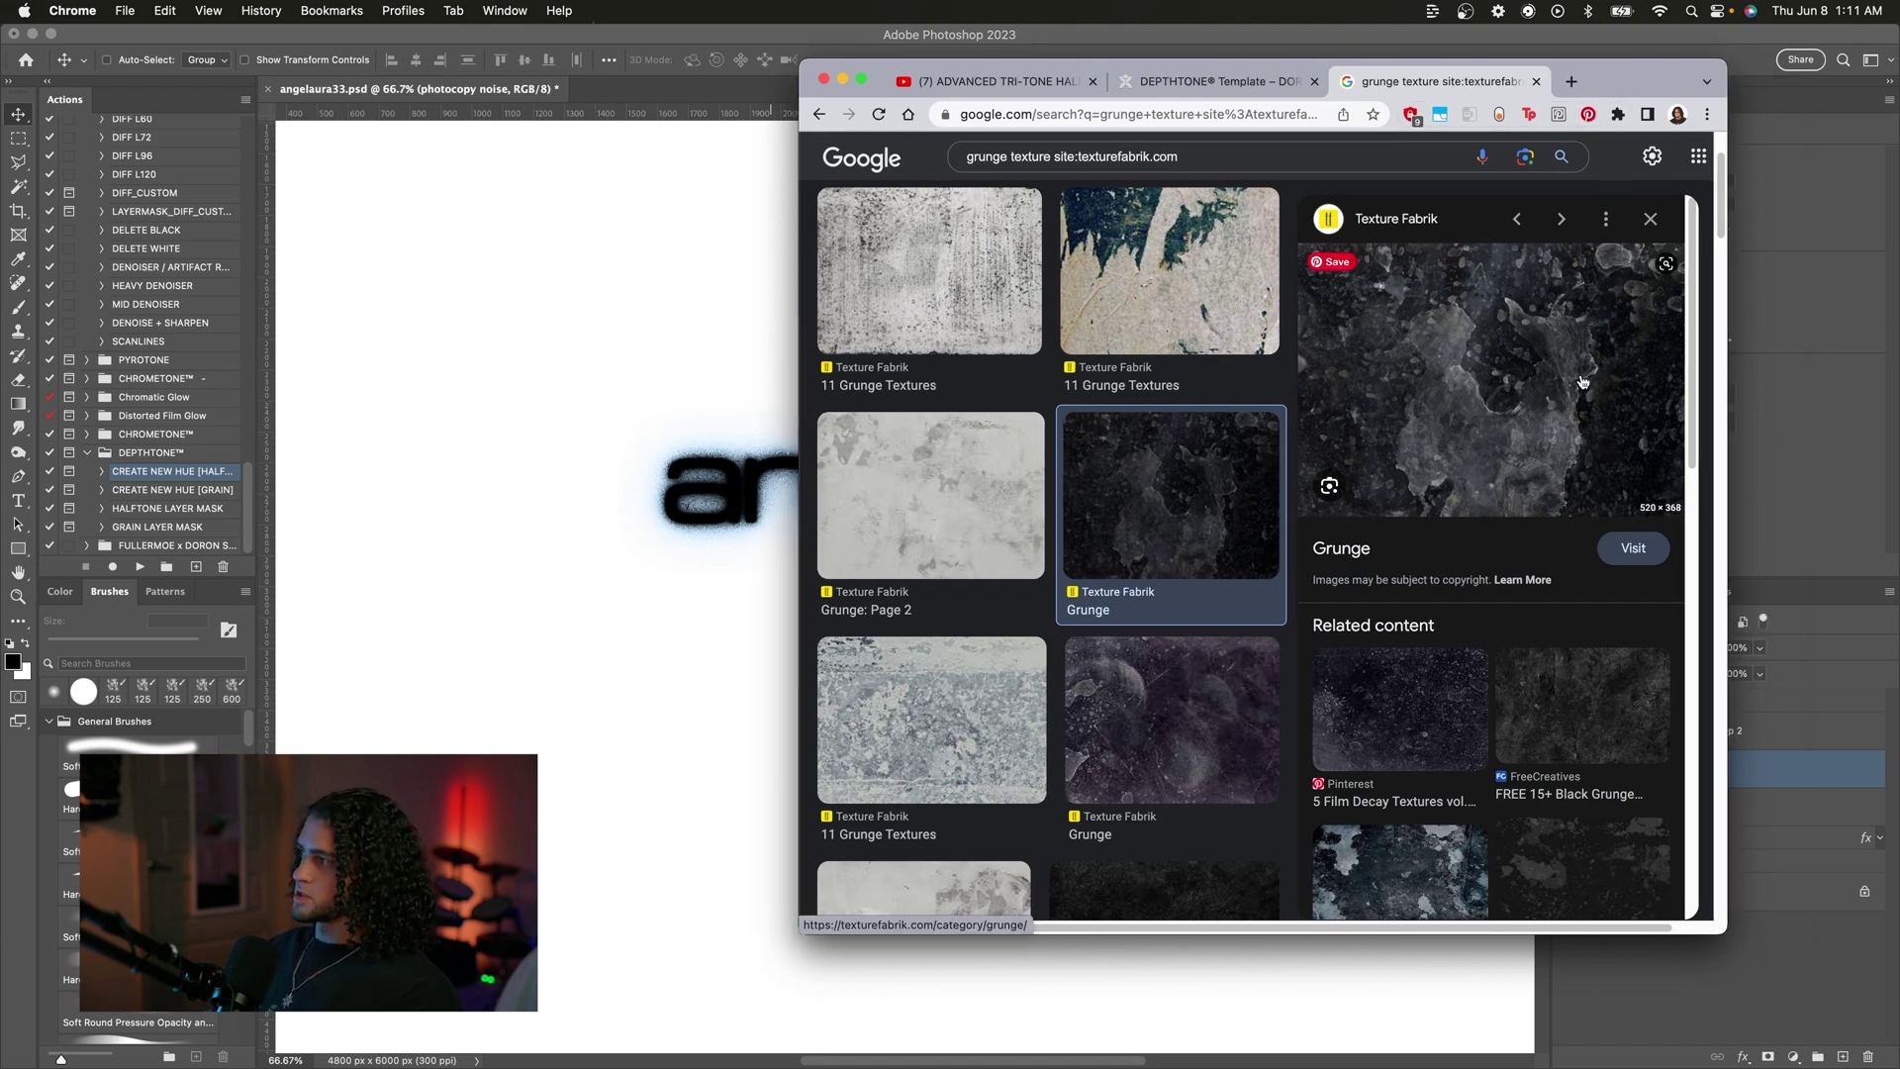
drag(1581, 382, 1214, 461)
key(Return)
drag(1247, 577, 1114, 505)
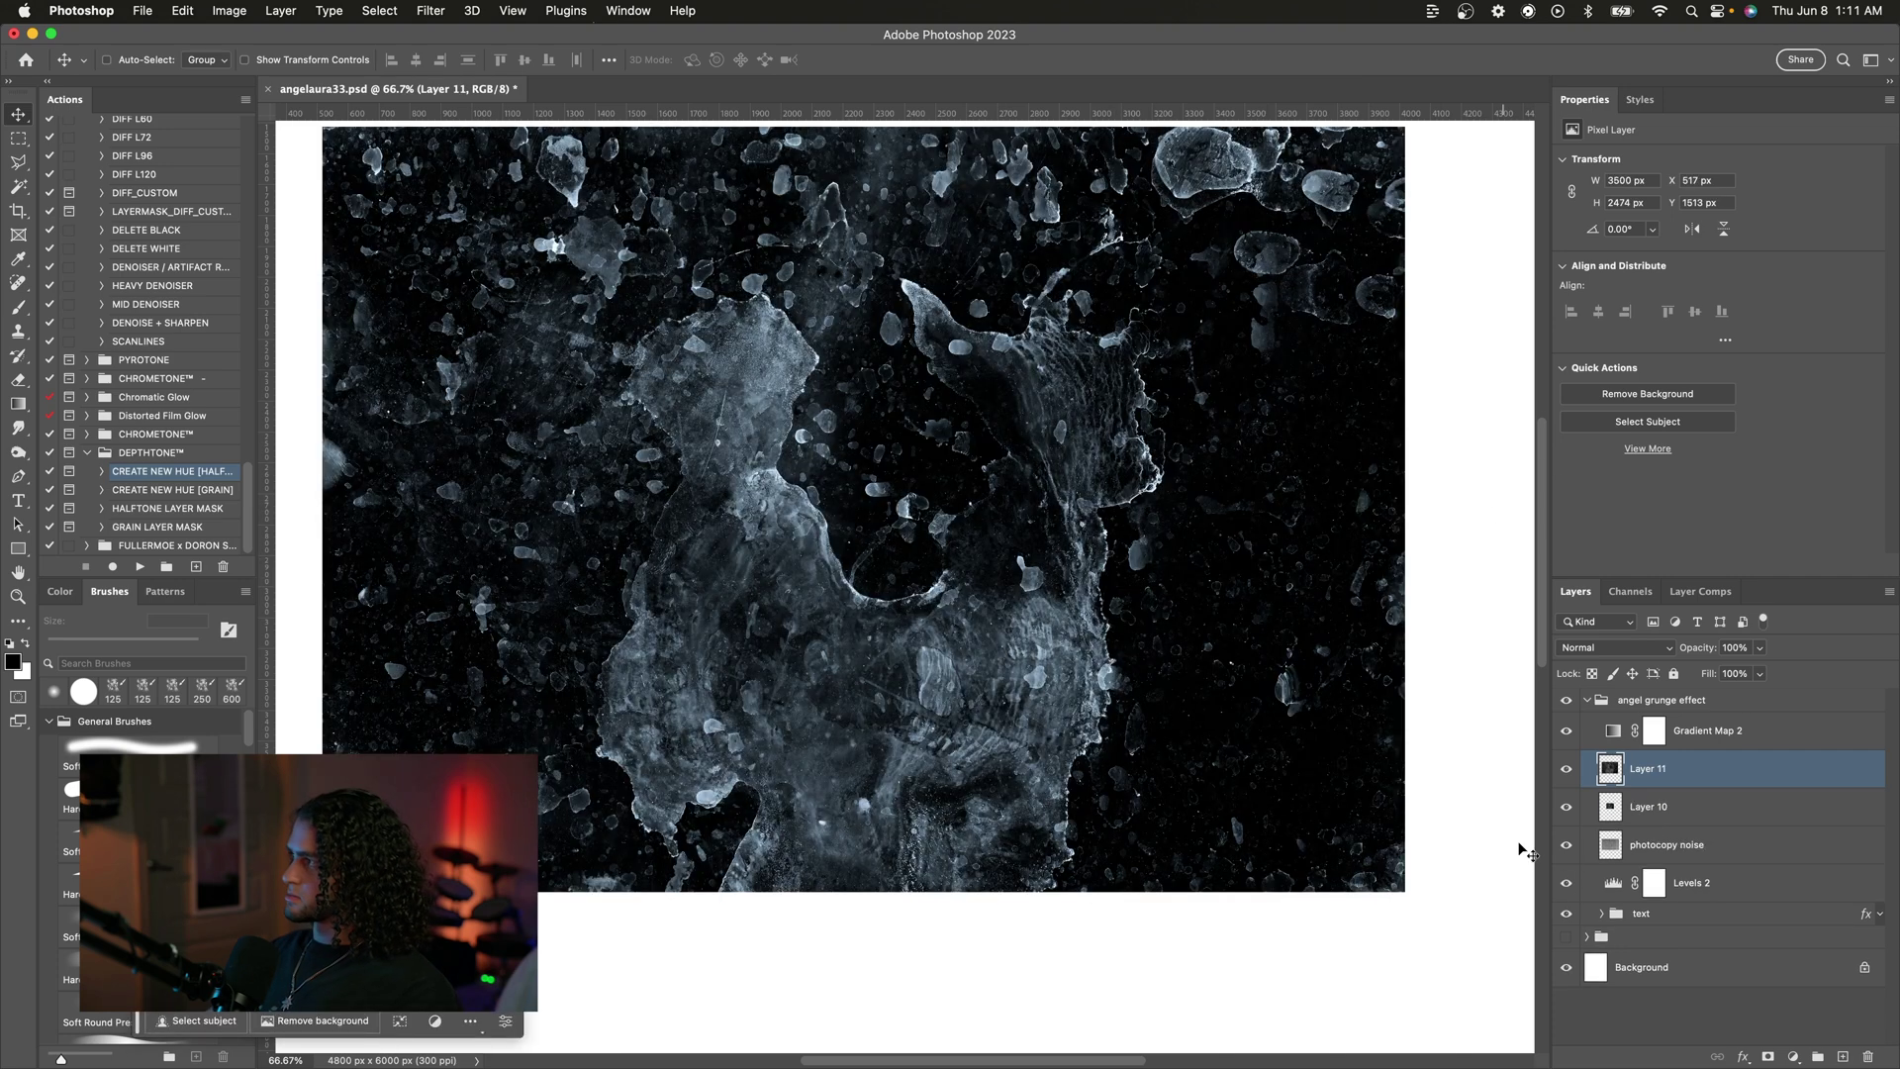
Step: Delete the smaller duplicate texture on Layer 10 and scale the grunge texture on Layer 11 down to 2630 × 1860 px
click(1647, 822)
click(1640, 766)
key(cmd+t)
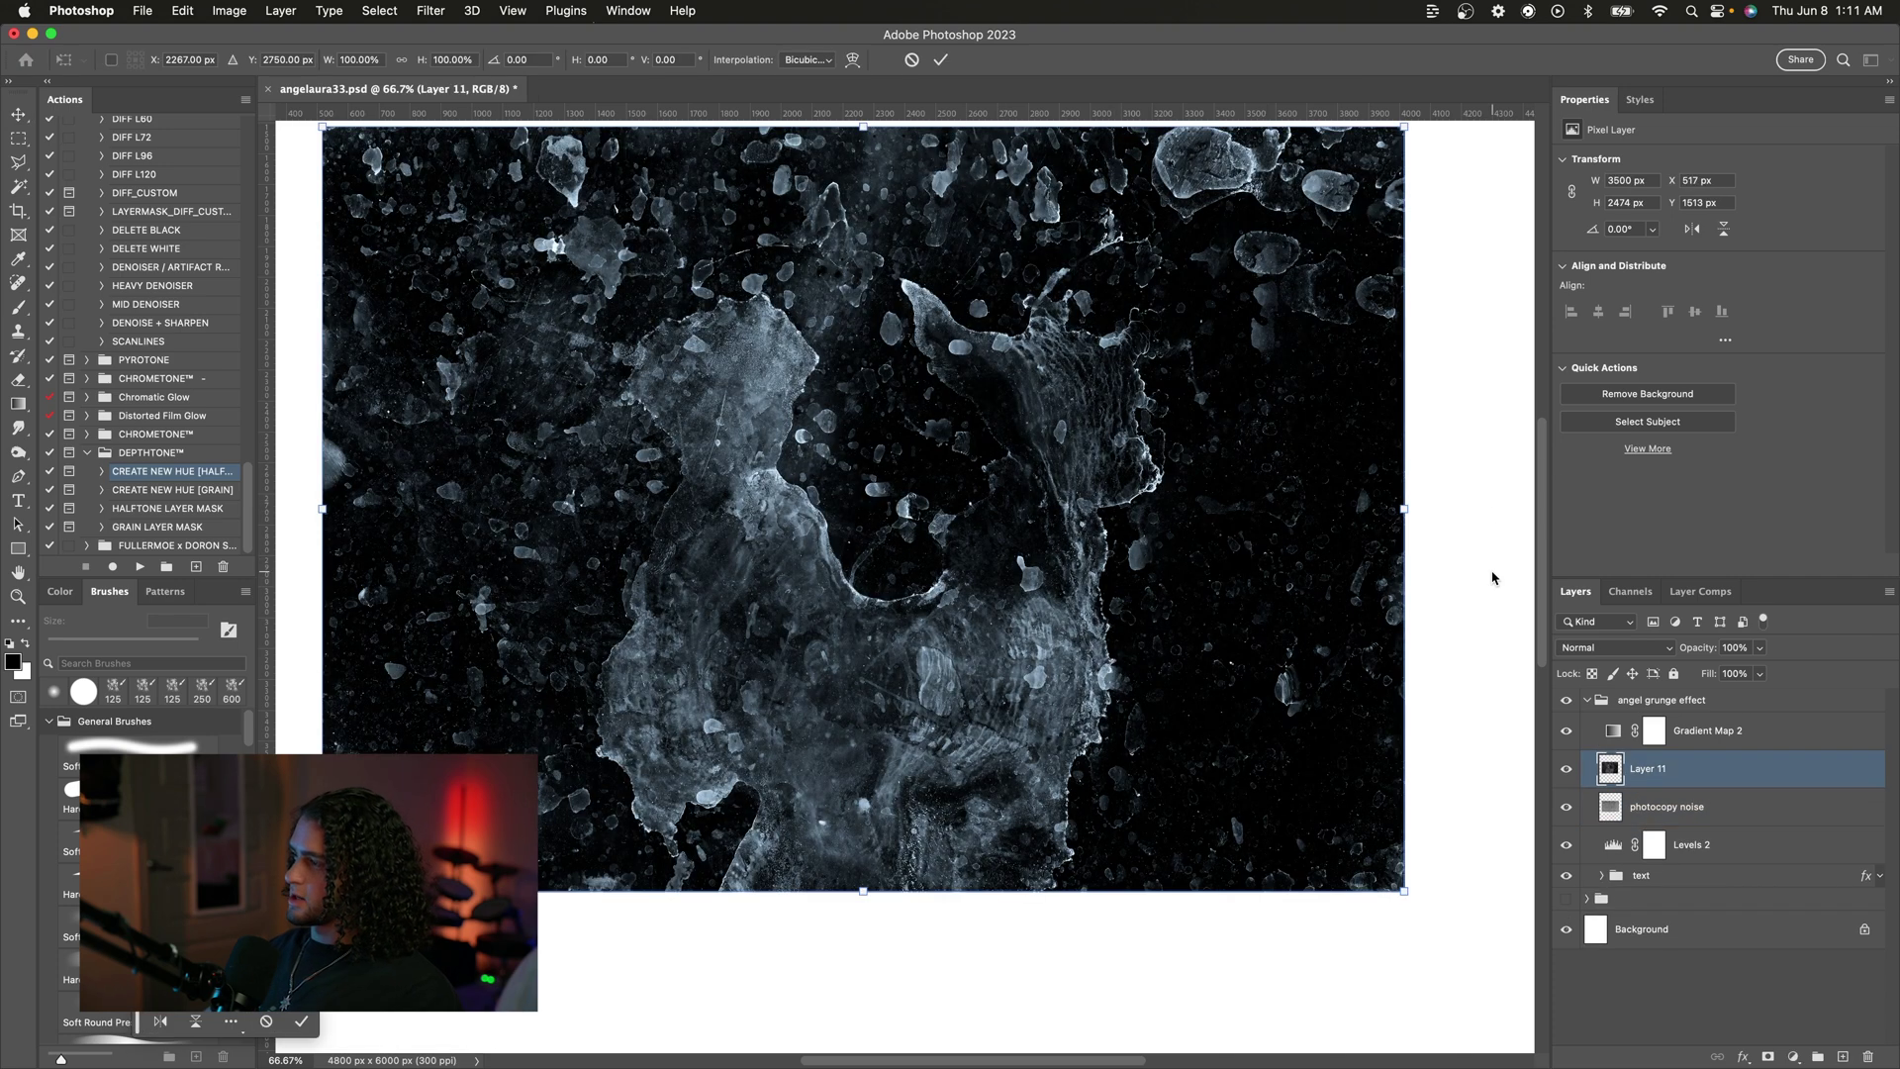
drag(1412, 493, 1276, 479)
key(Return)
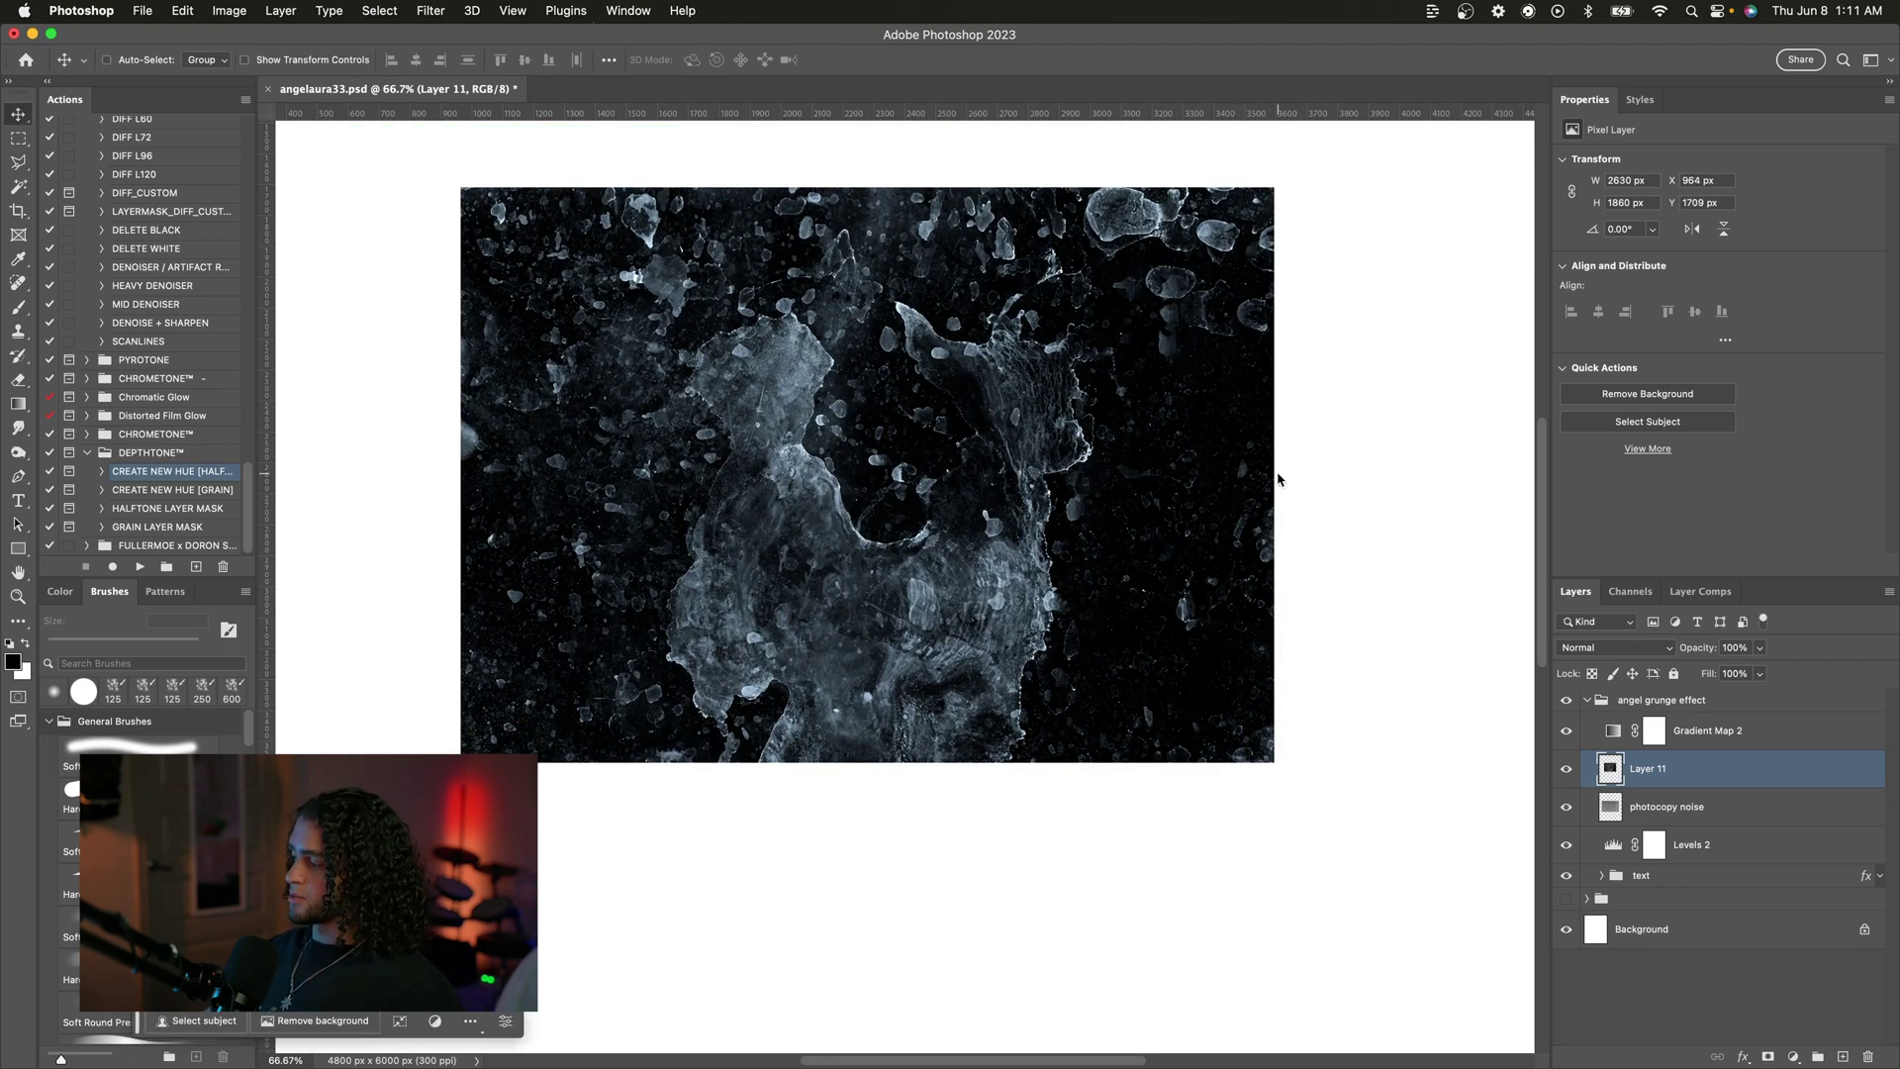
Step: Set the grunge texture layer to Overlay and reposition it over the text at about X 1003 px, Y 1743 px
click(1589, 648)
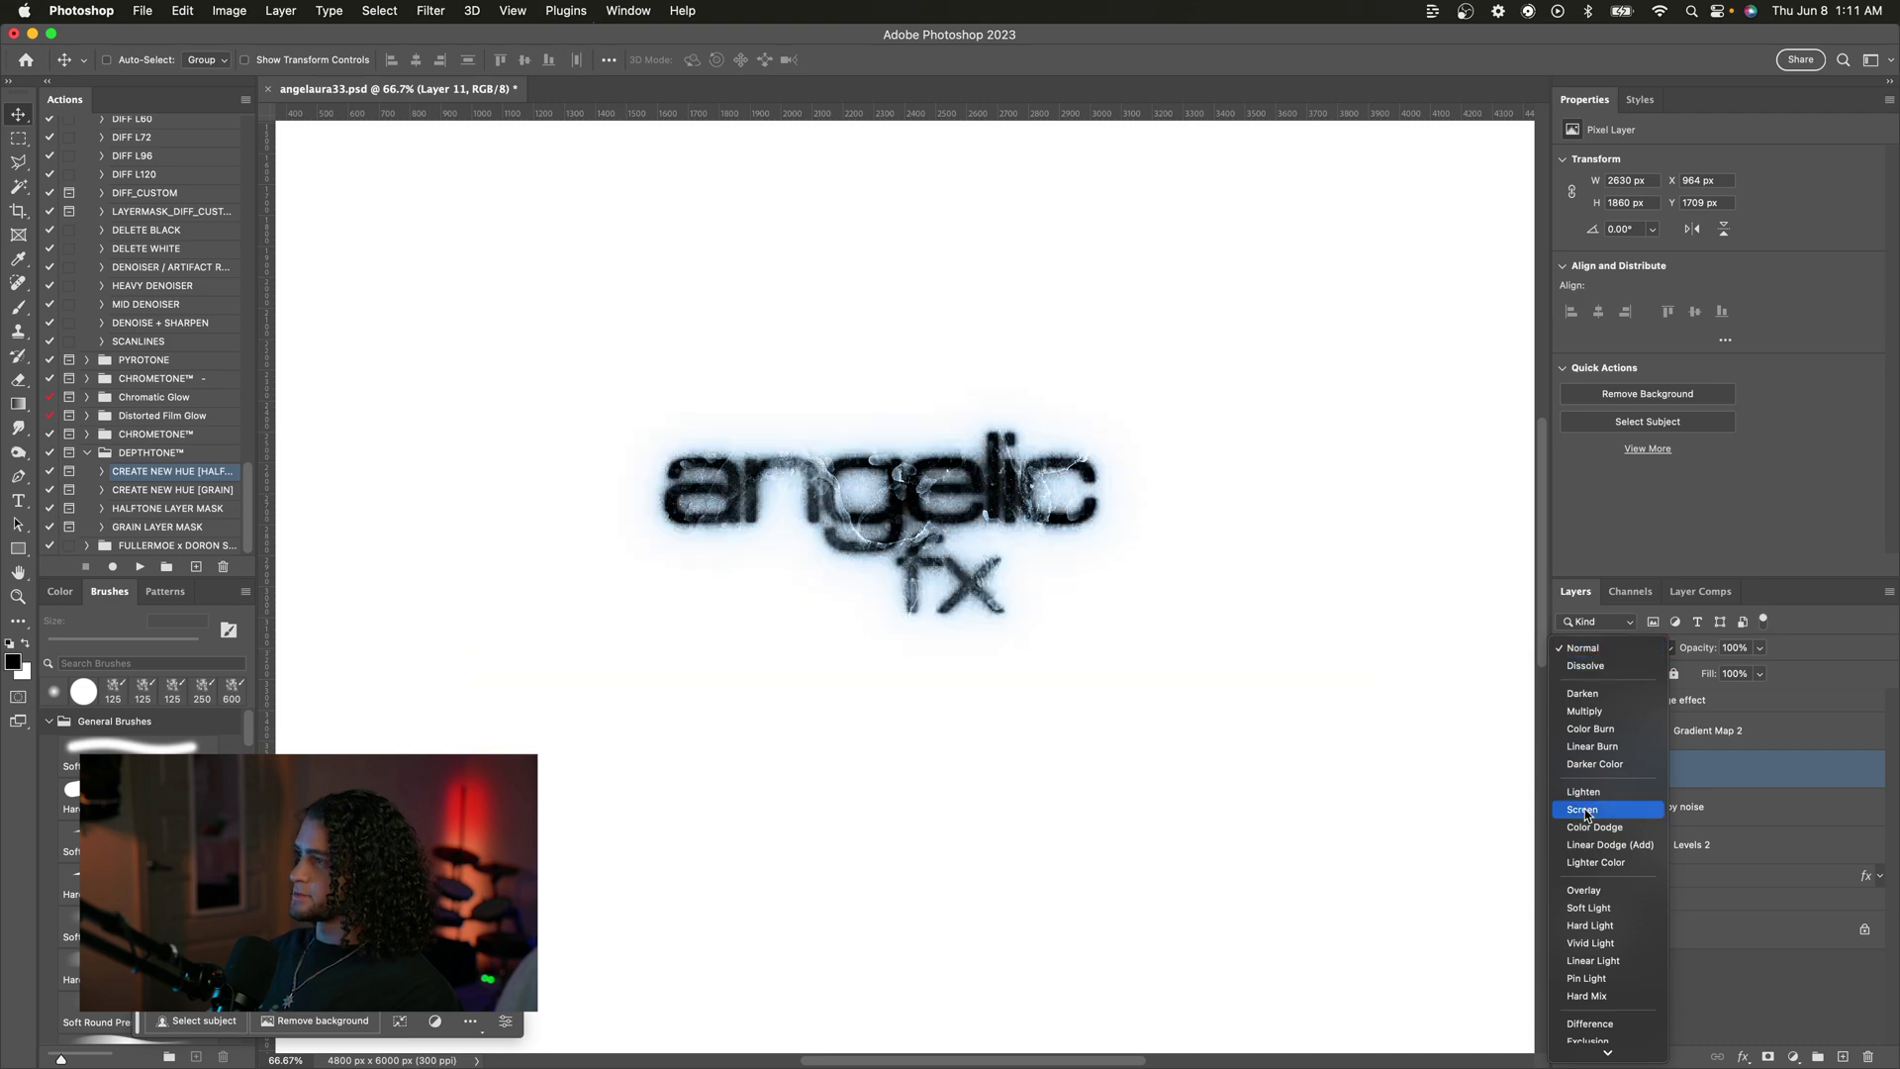
click(1592, 893)
mouse_move(1225, 665)
mouse_down()
mouse_move(1238, 606)
mouse_move(1233, 657)
mouse_up()
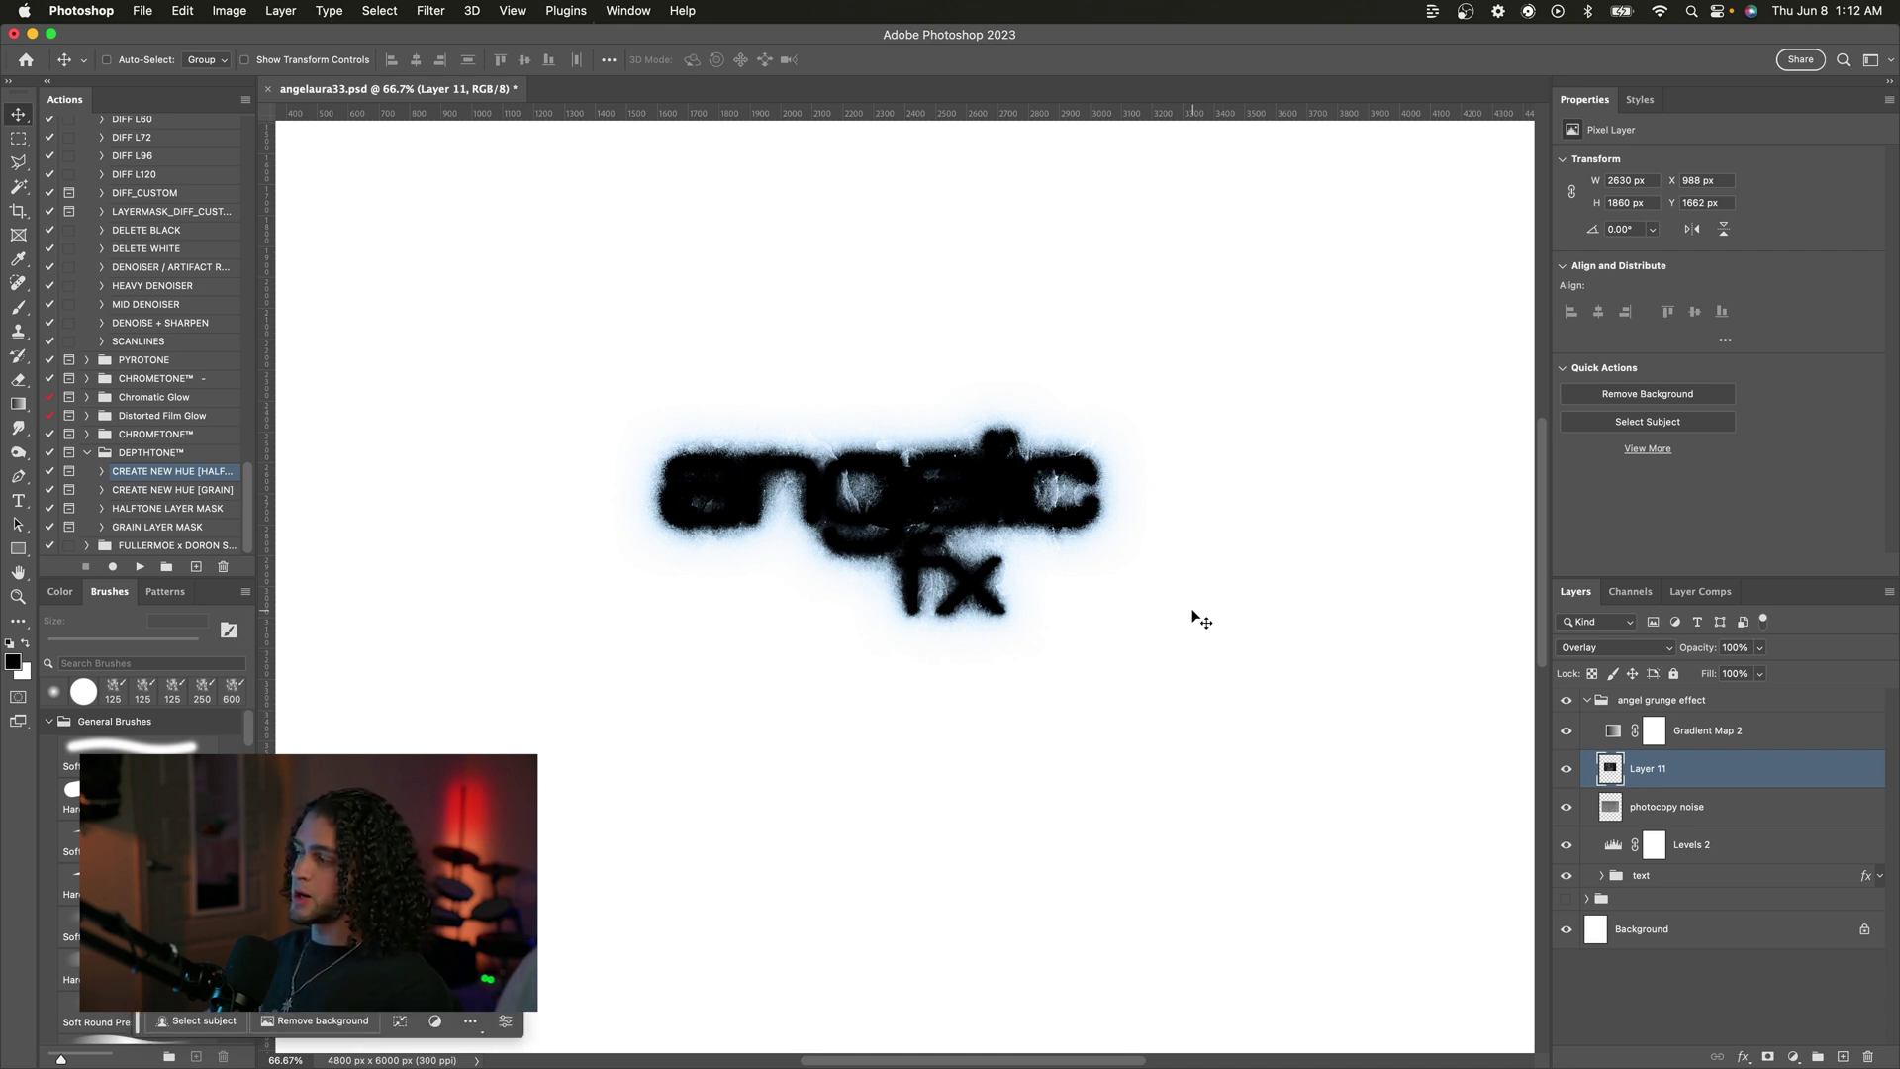
drag(1194, 612, 1197, 641)
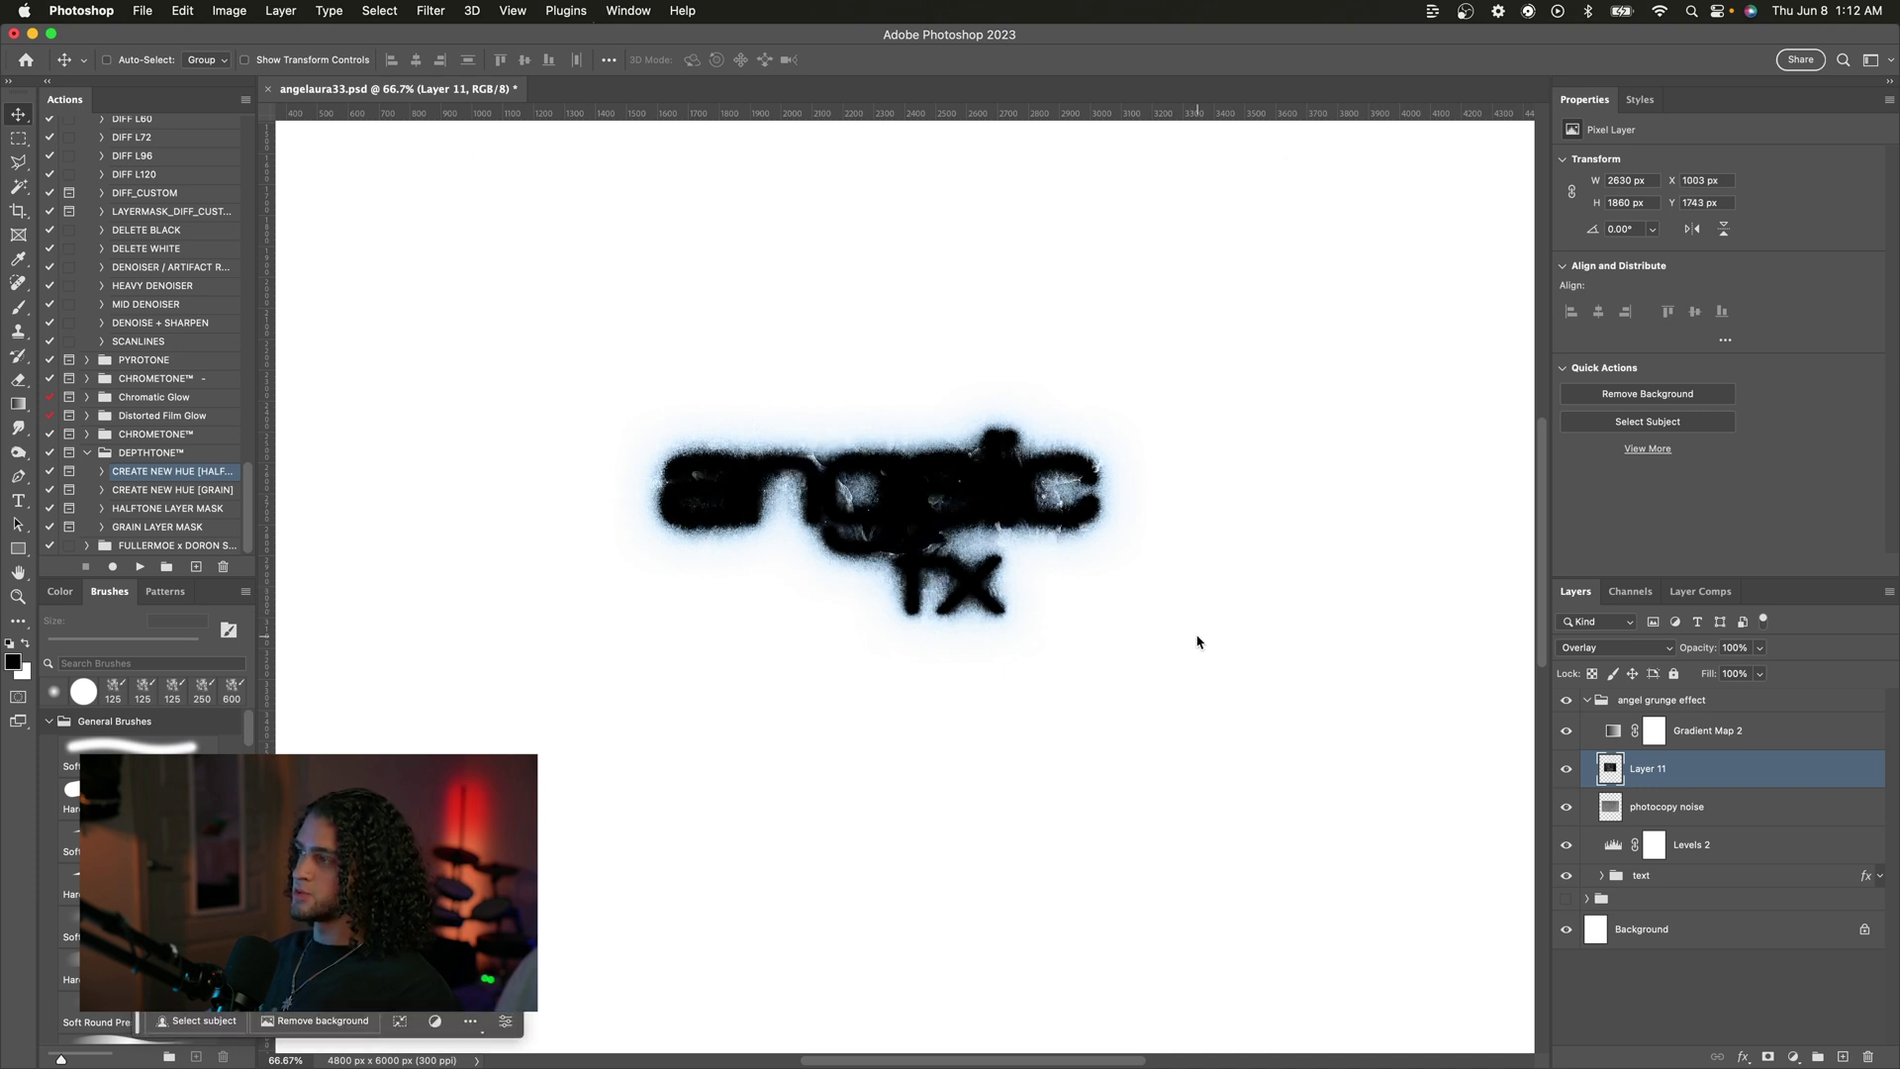
Step: Scale the grunge texture on Layer 11 down to 2062 × 1458 px and reposition it at about X 1369 px, Y 1993 px
key(super+t)
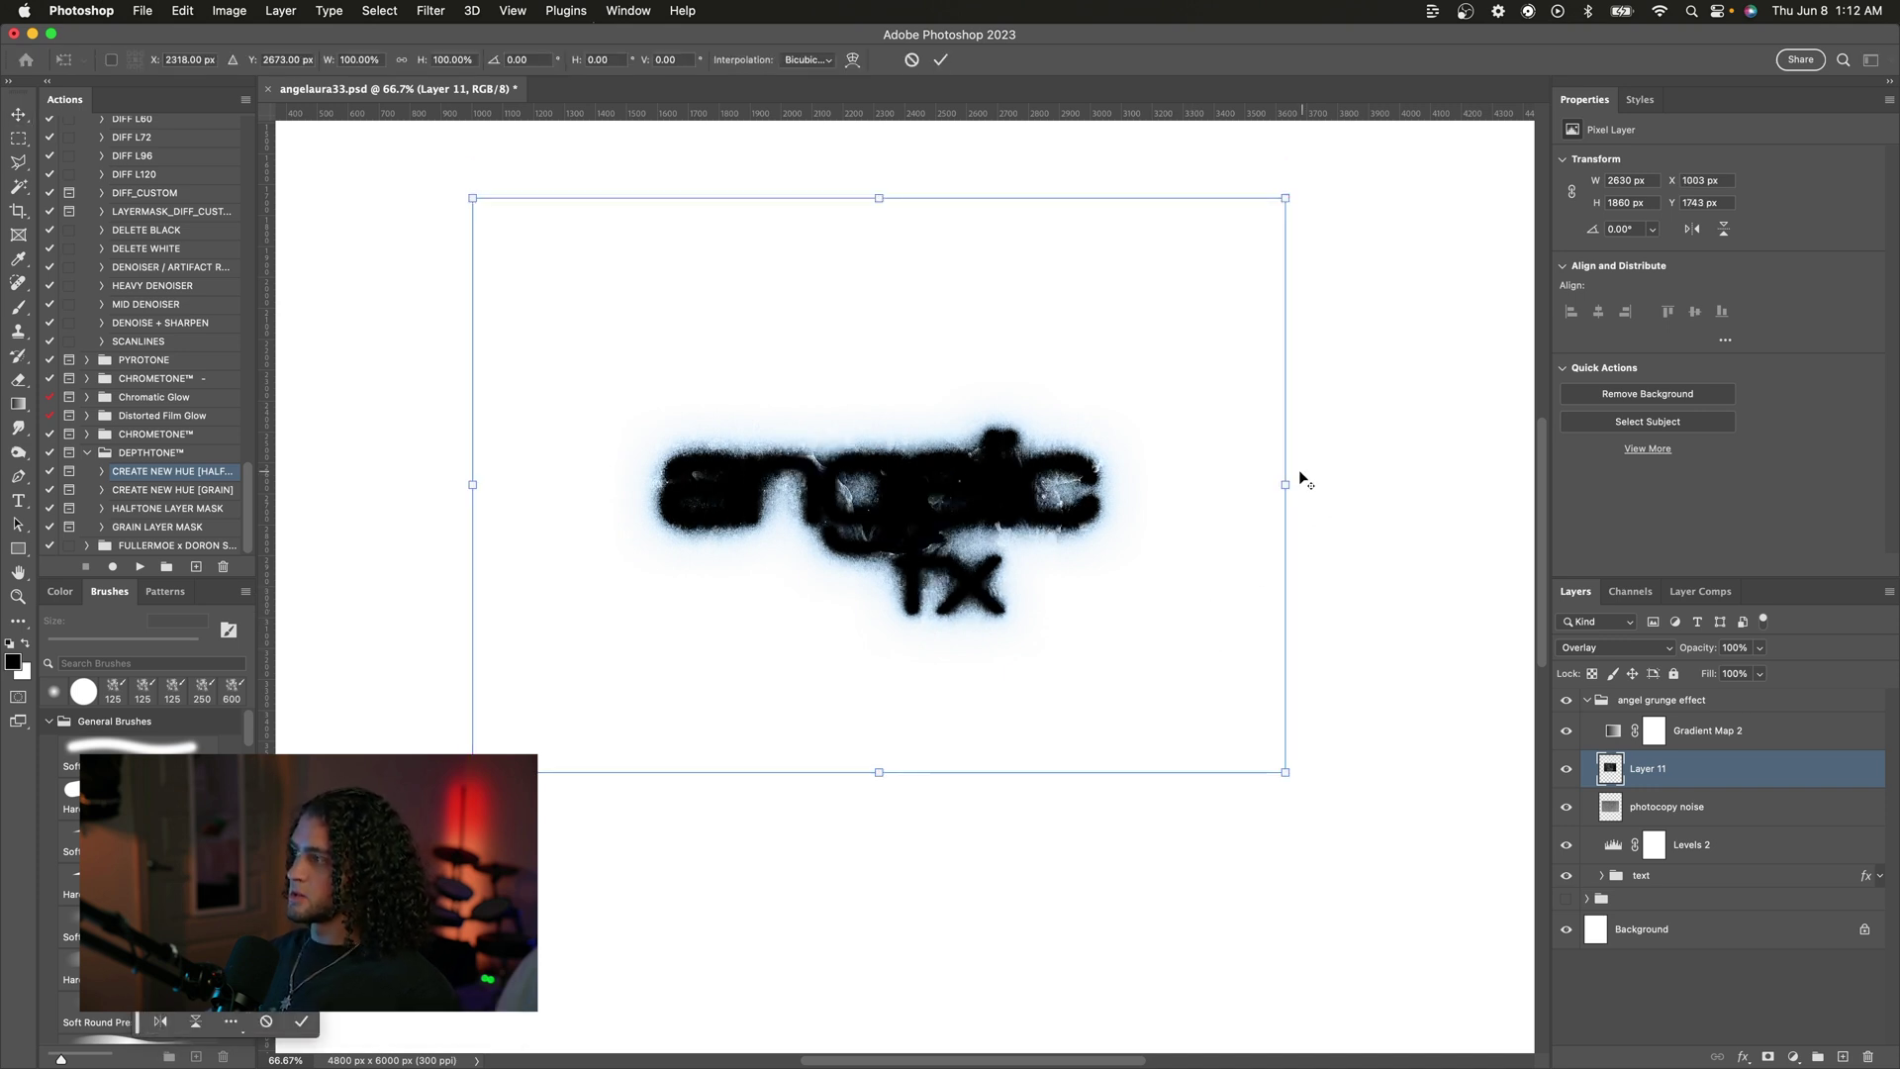
drag(1301, 475, 1205, 481)
key(Return)
drag(1073, 395, 1119, 424)
Step: Brighten the Layer 11 texture with Levels, setting the midtone input to 2.80
key(super+l)
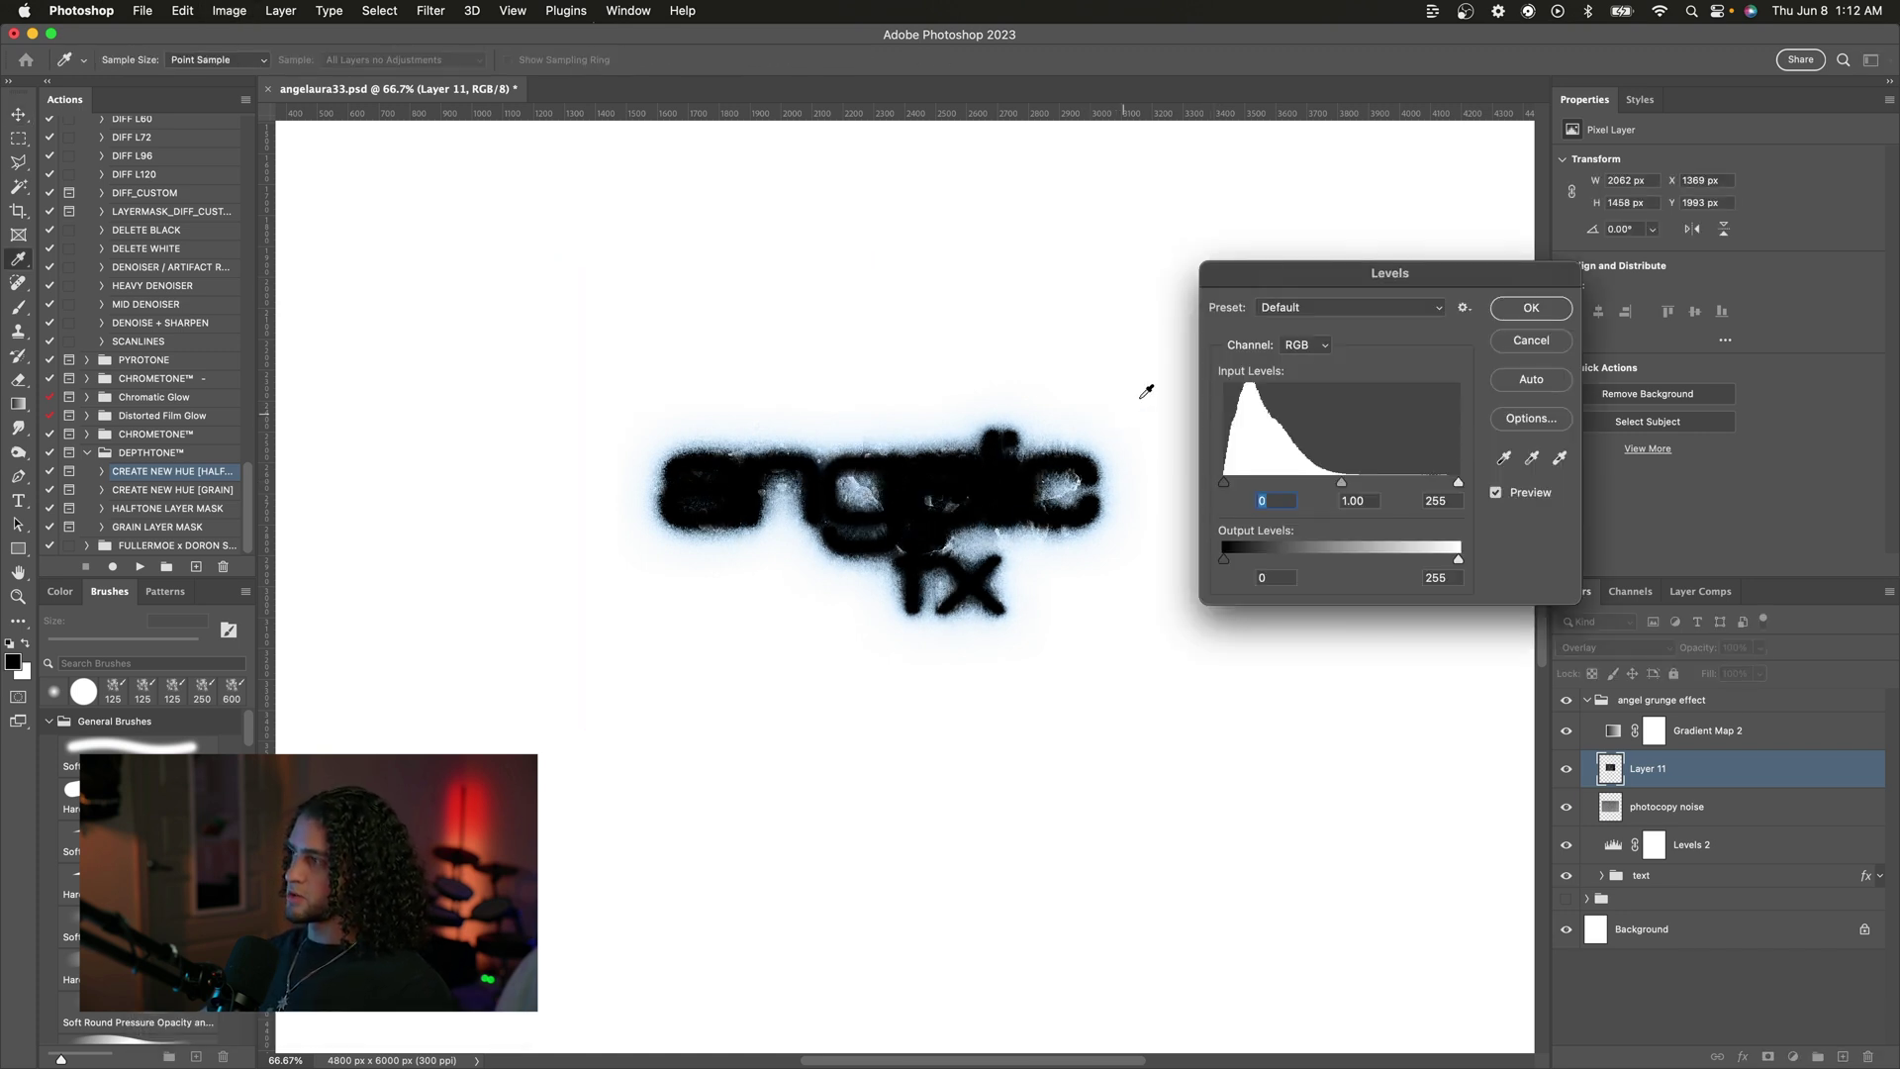
drag(1303, 265, 1303, 202)
drag(1339, 426, 1266, 424)
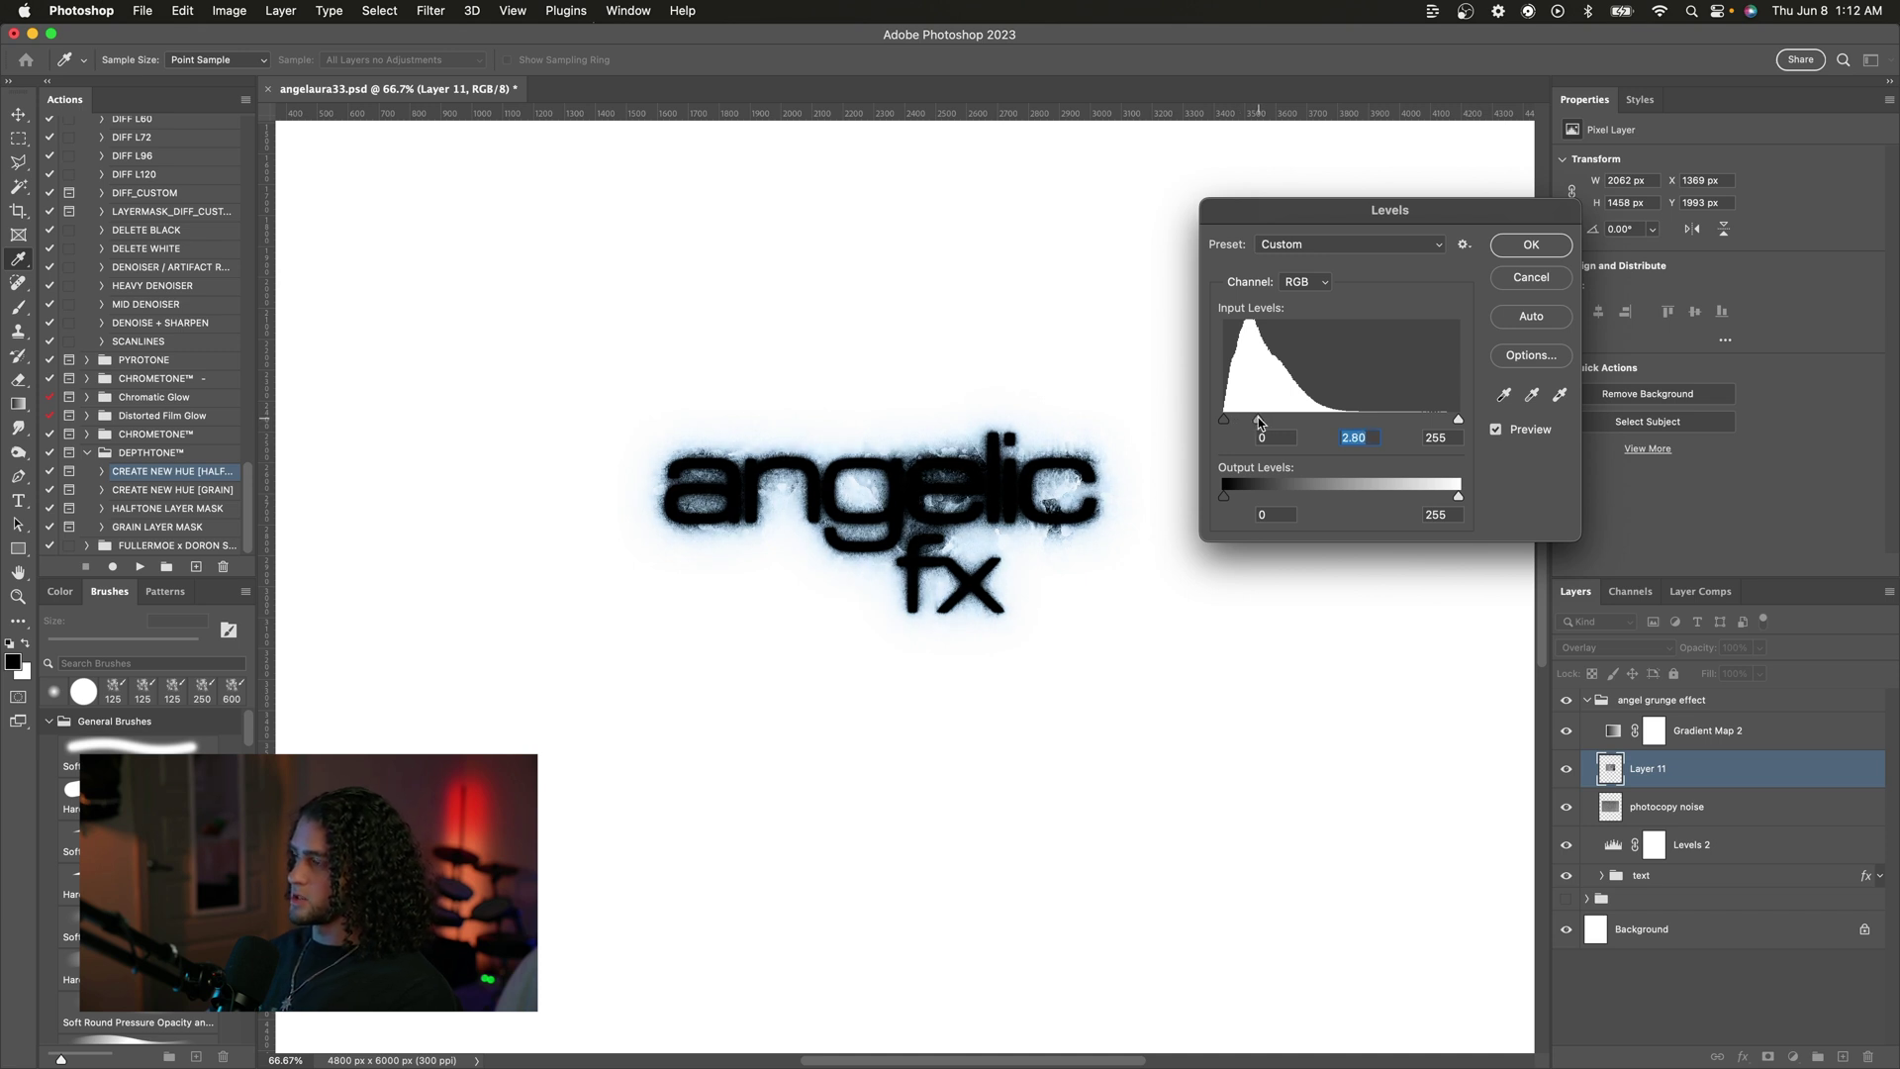
key(Return)
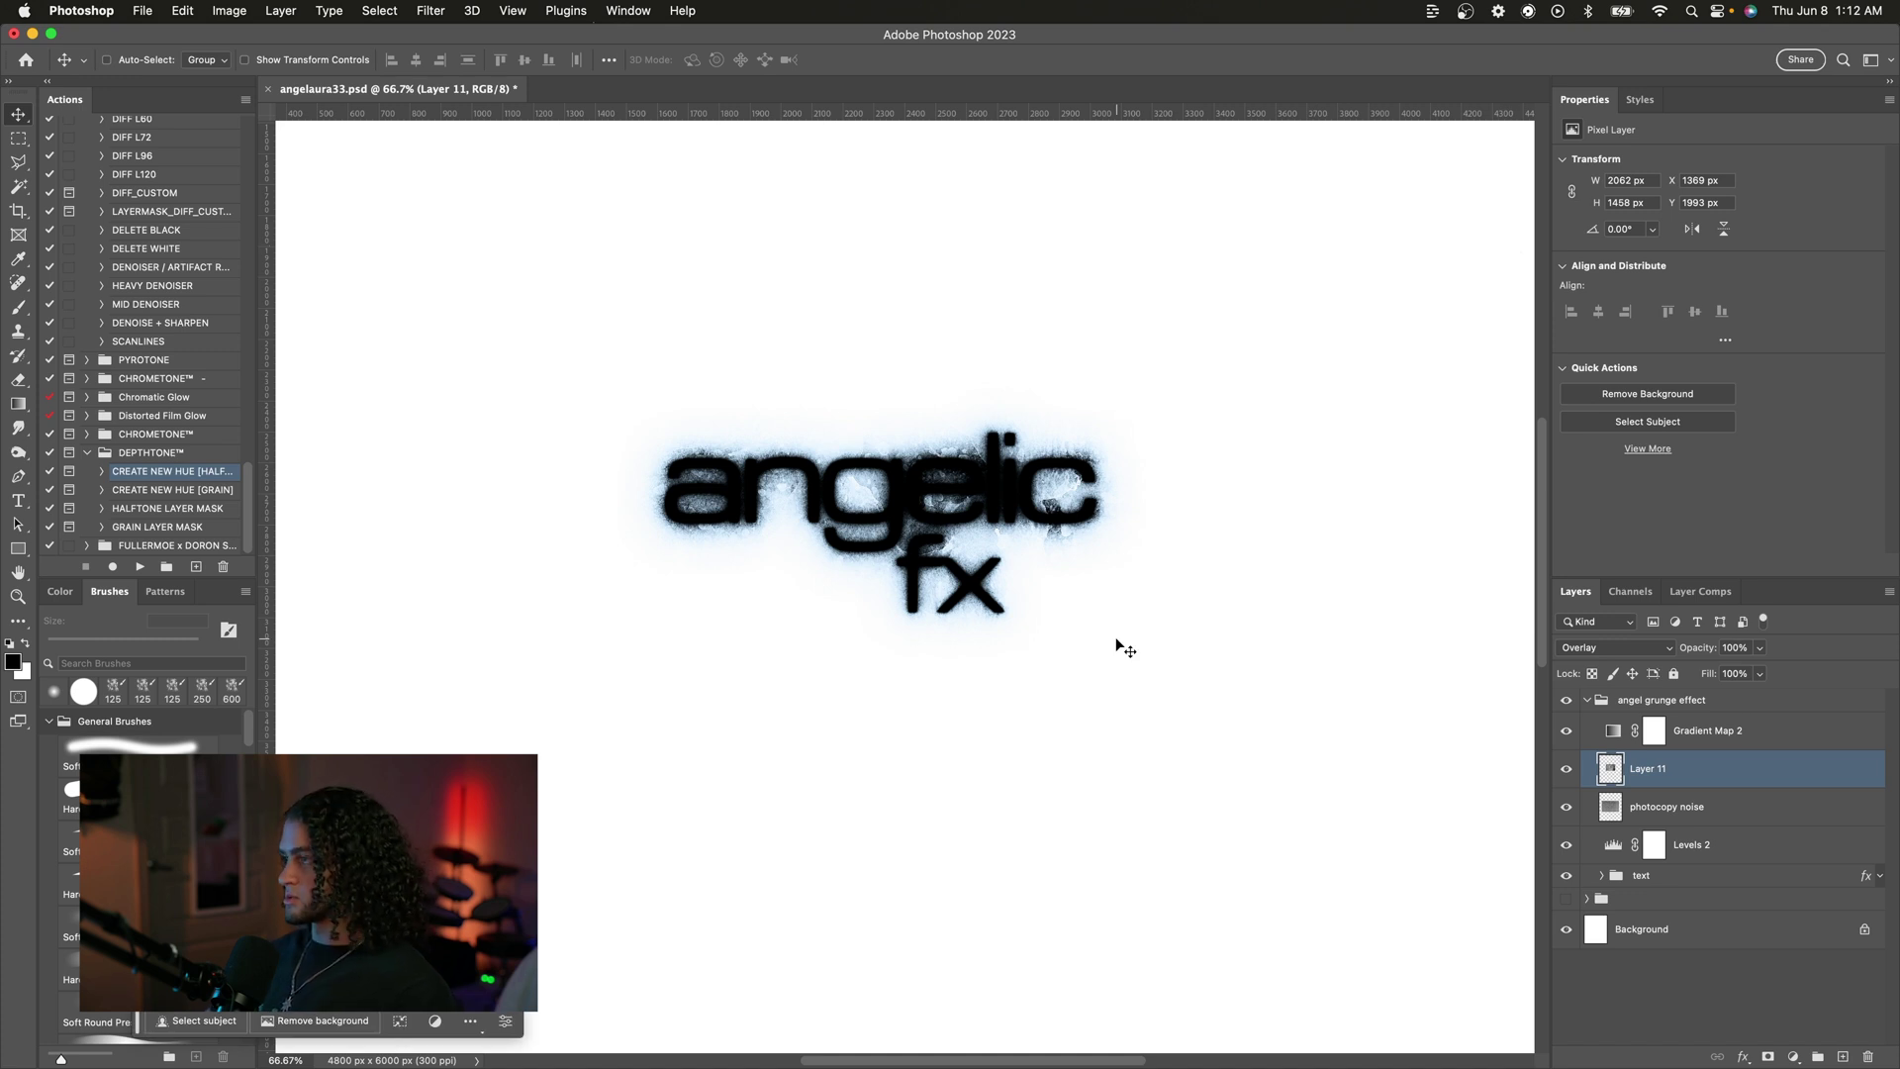
Step: Reduce Layer 11's opacity to 50% and move the texture up to about Y 1740 px
key(5)
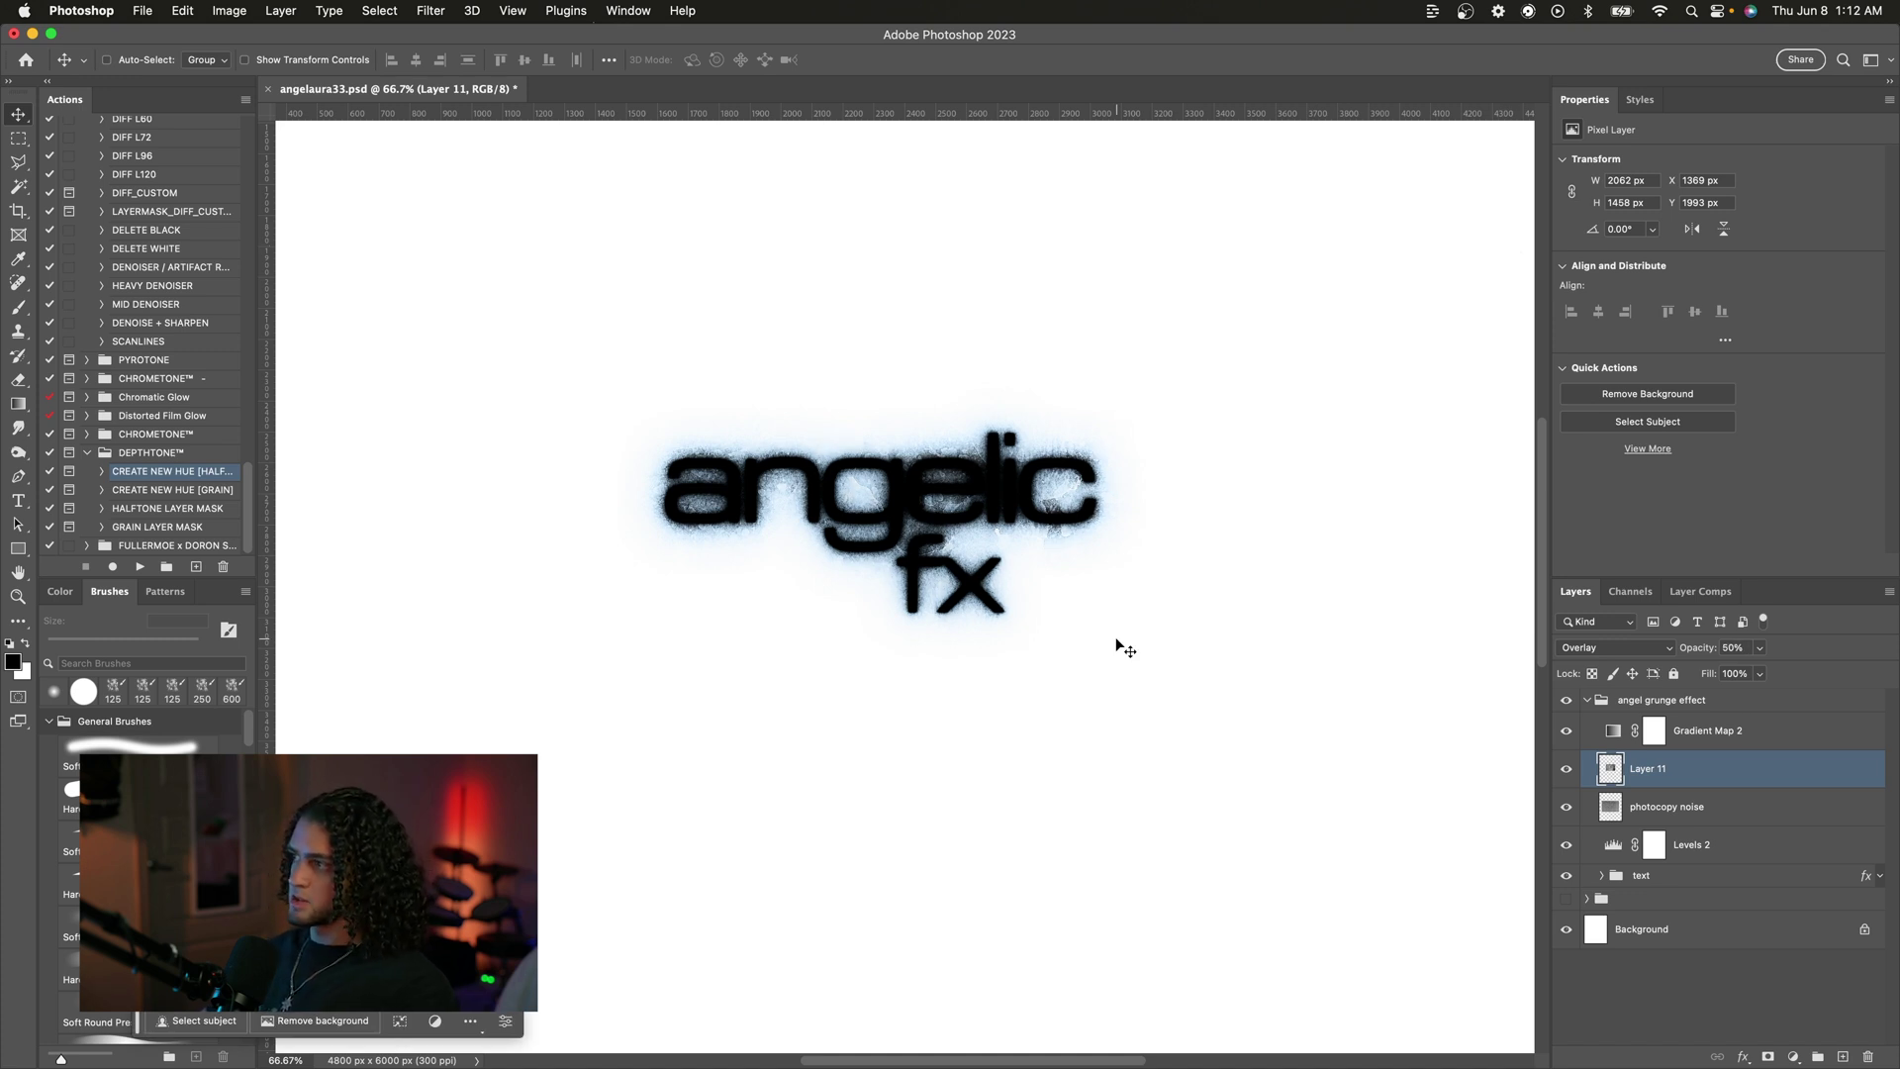
drag(1114, 637, 1139, 560)
mouse_move(1097, 454)
mouse_down()
mouse_move(1080, 451)
mouse_move(1094, 462)
mouse_up()
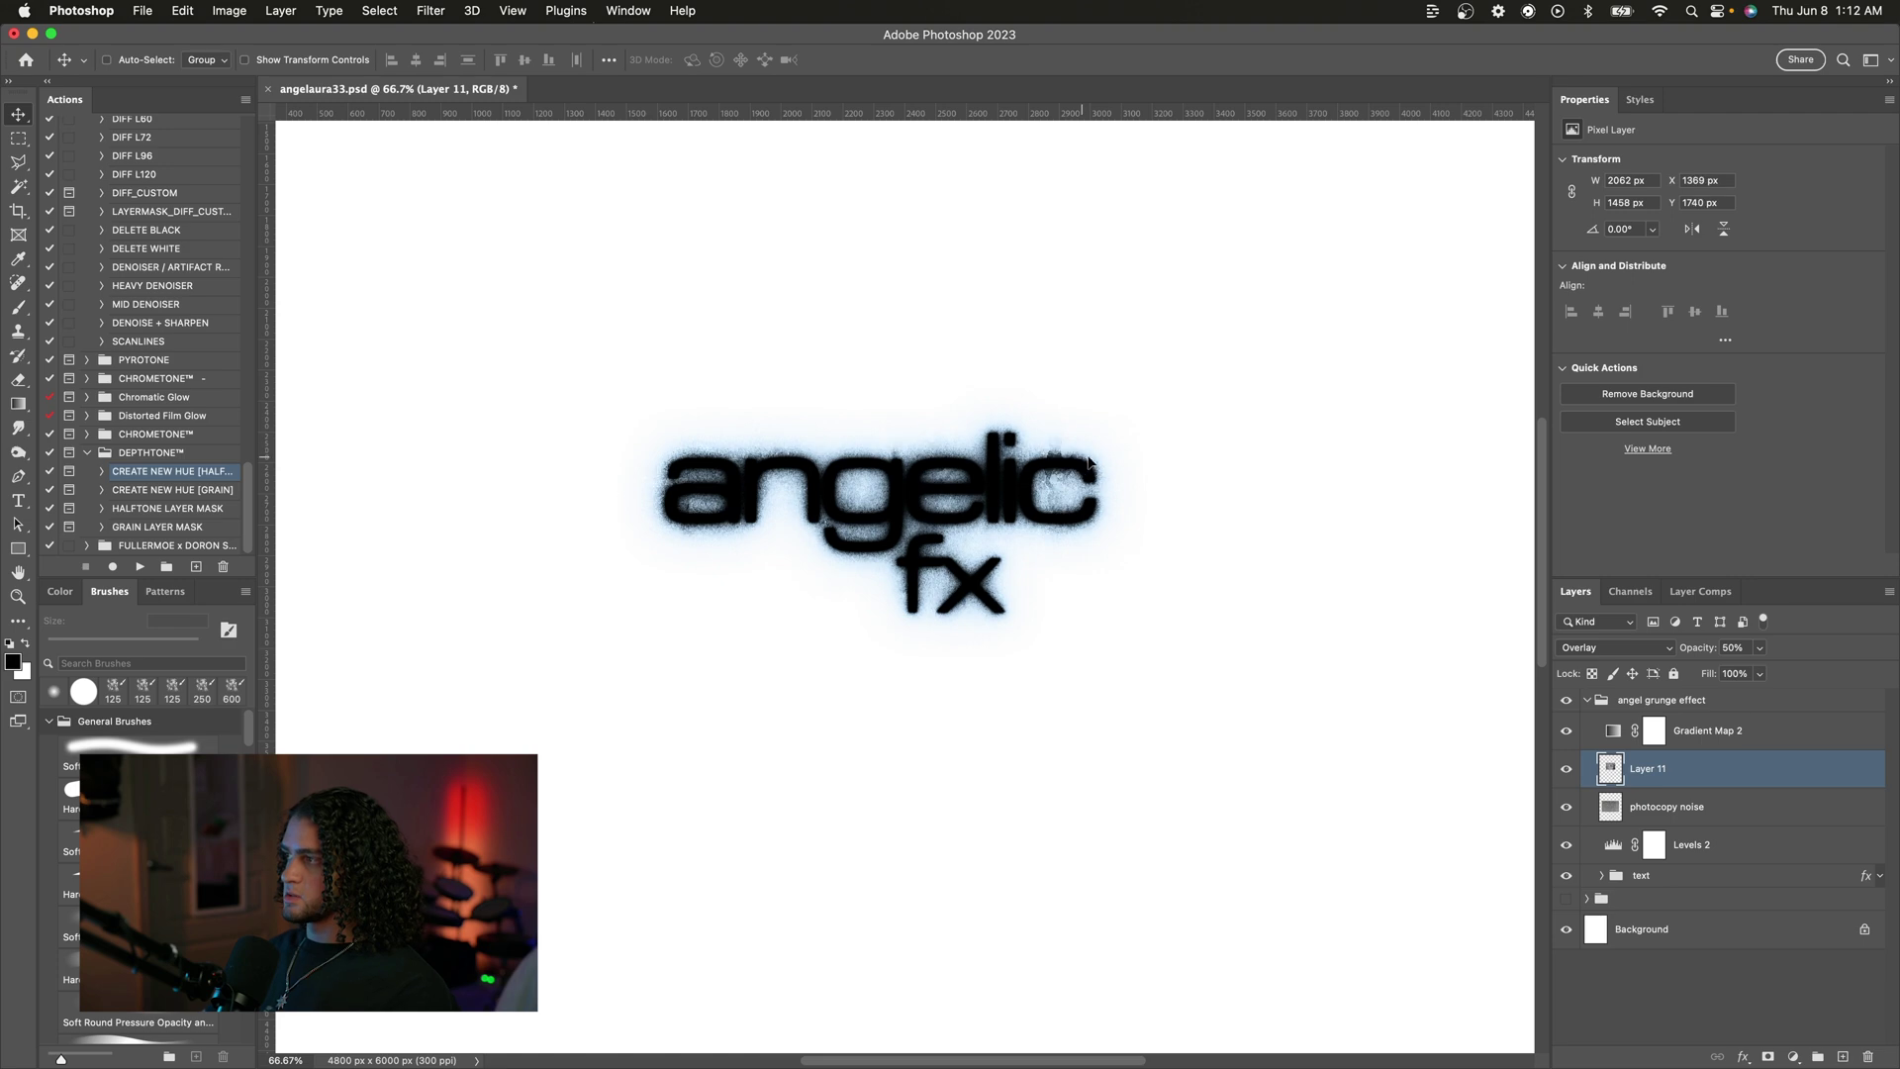
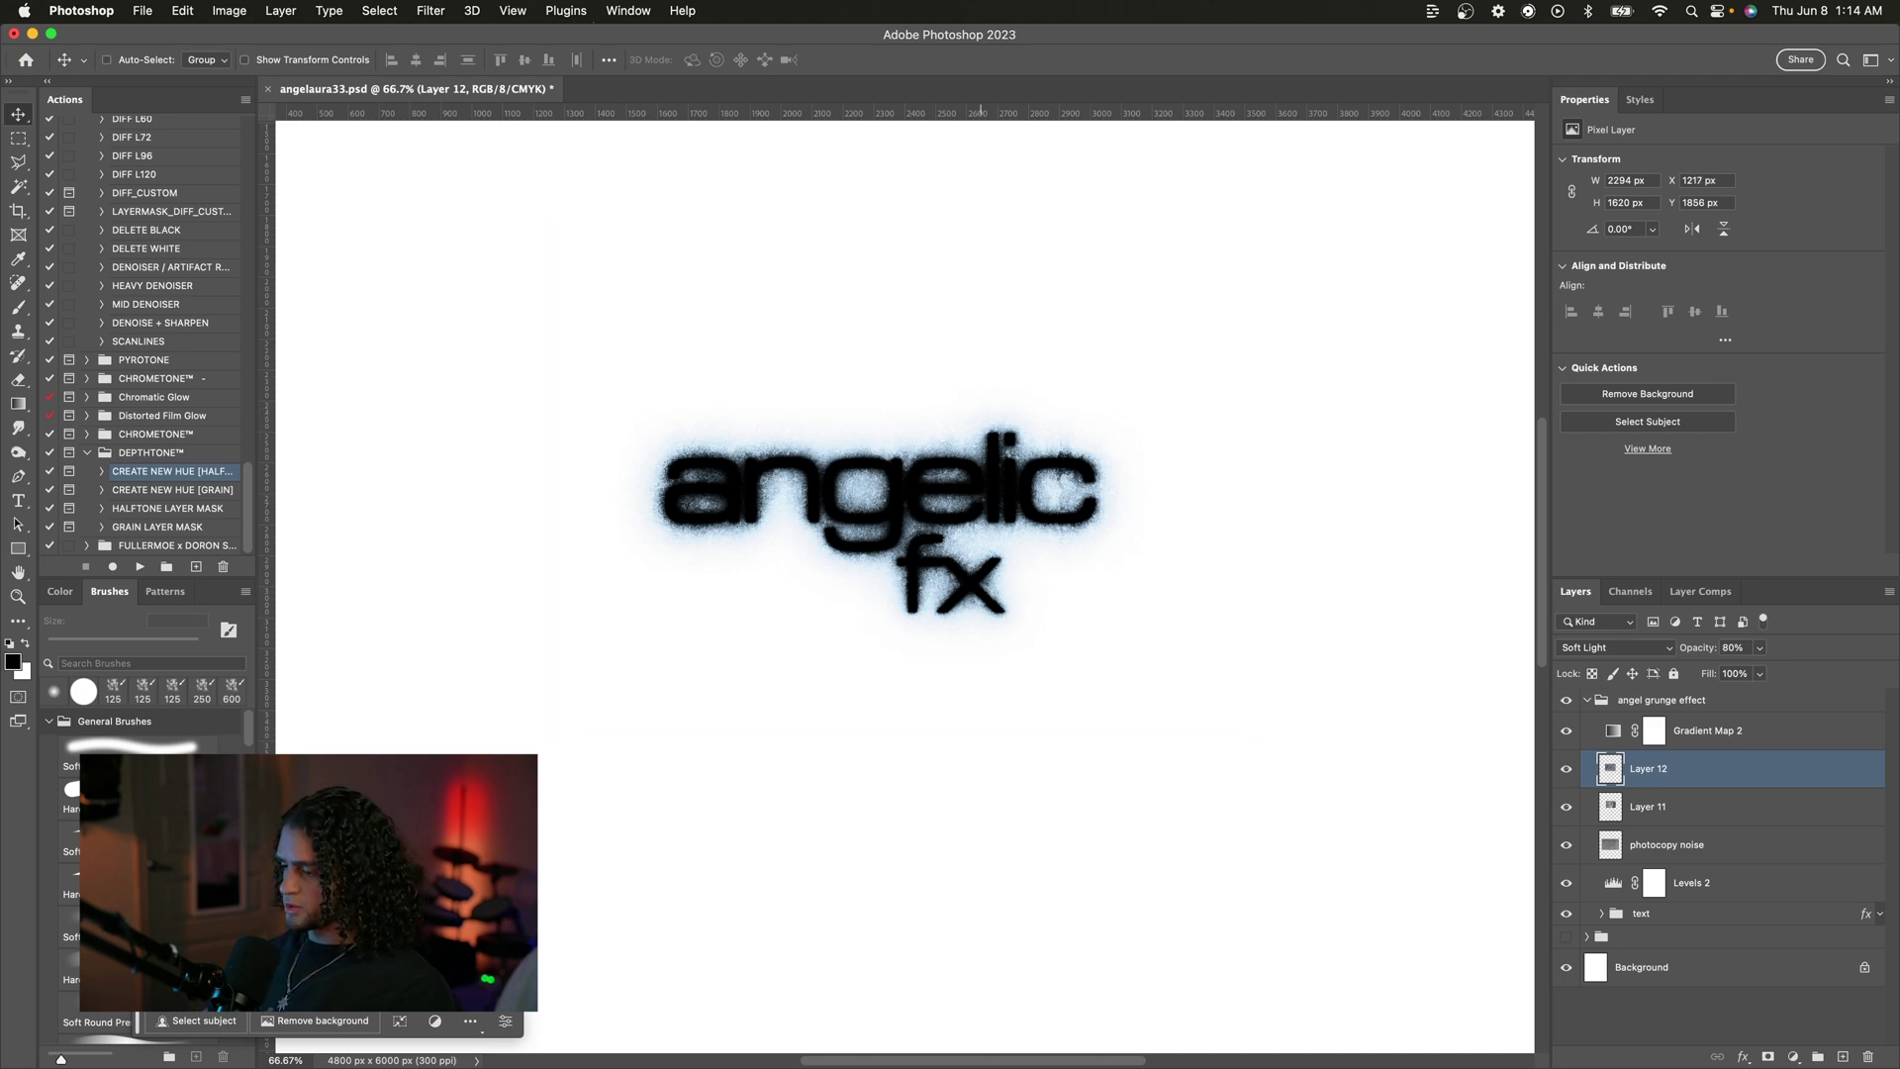
Step: Copy the 7 Cyan Textures image from the Chrome results into the Photoshop document above Layer 12 and place it over the text
key(super+Tab)
click(930, 683)
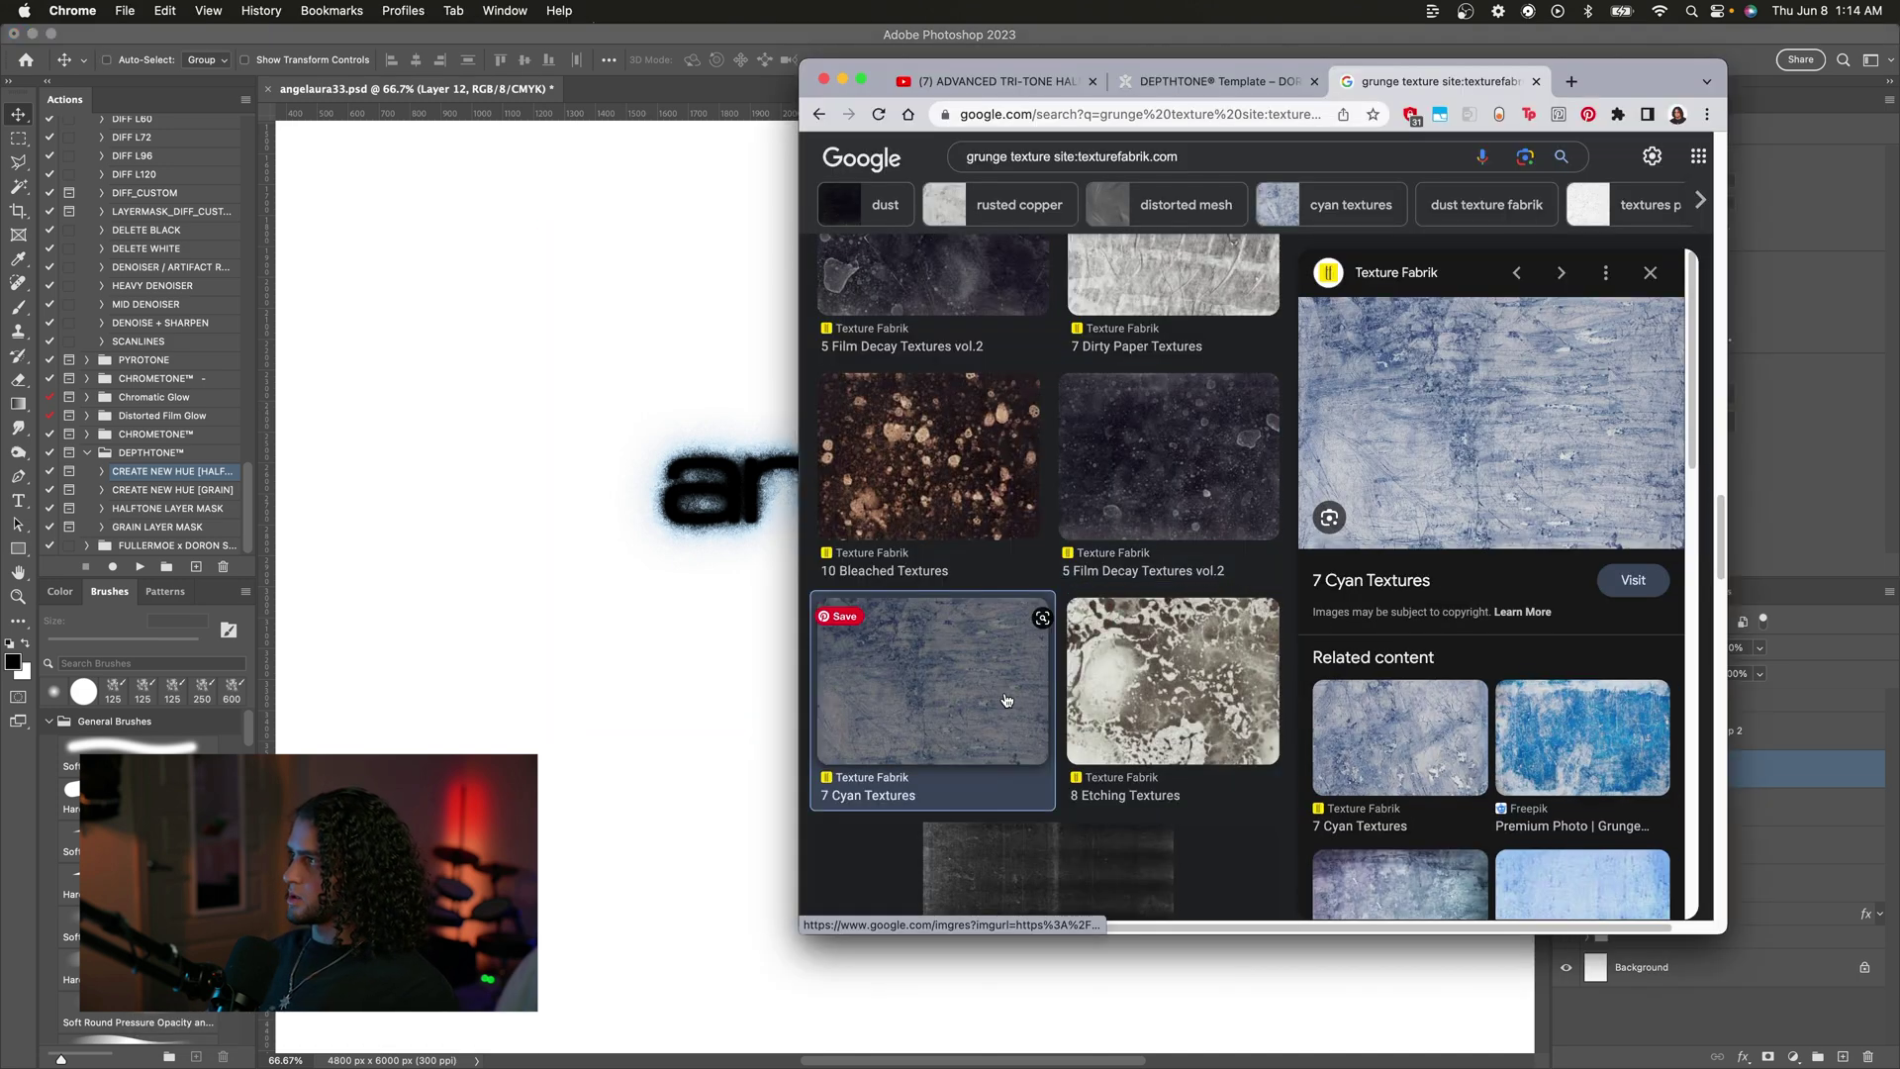
key(super+Tab)
key(super+v)
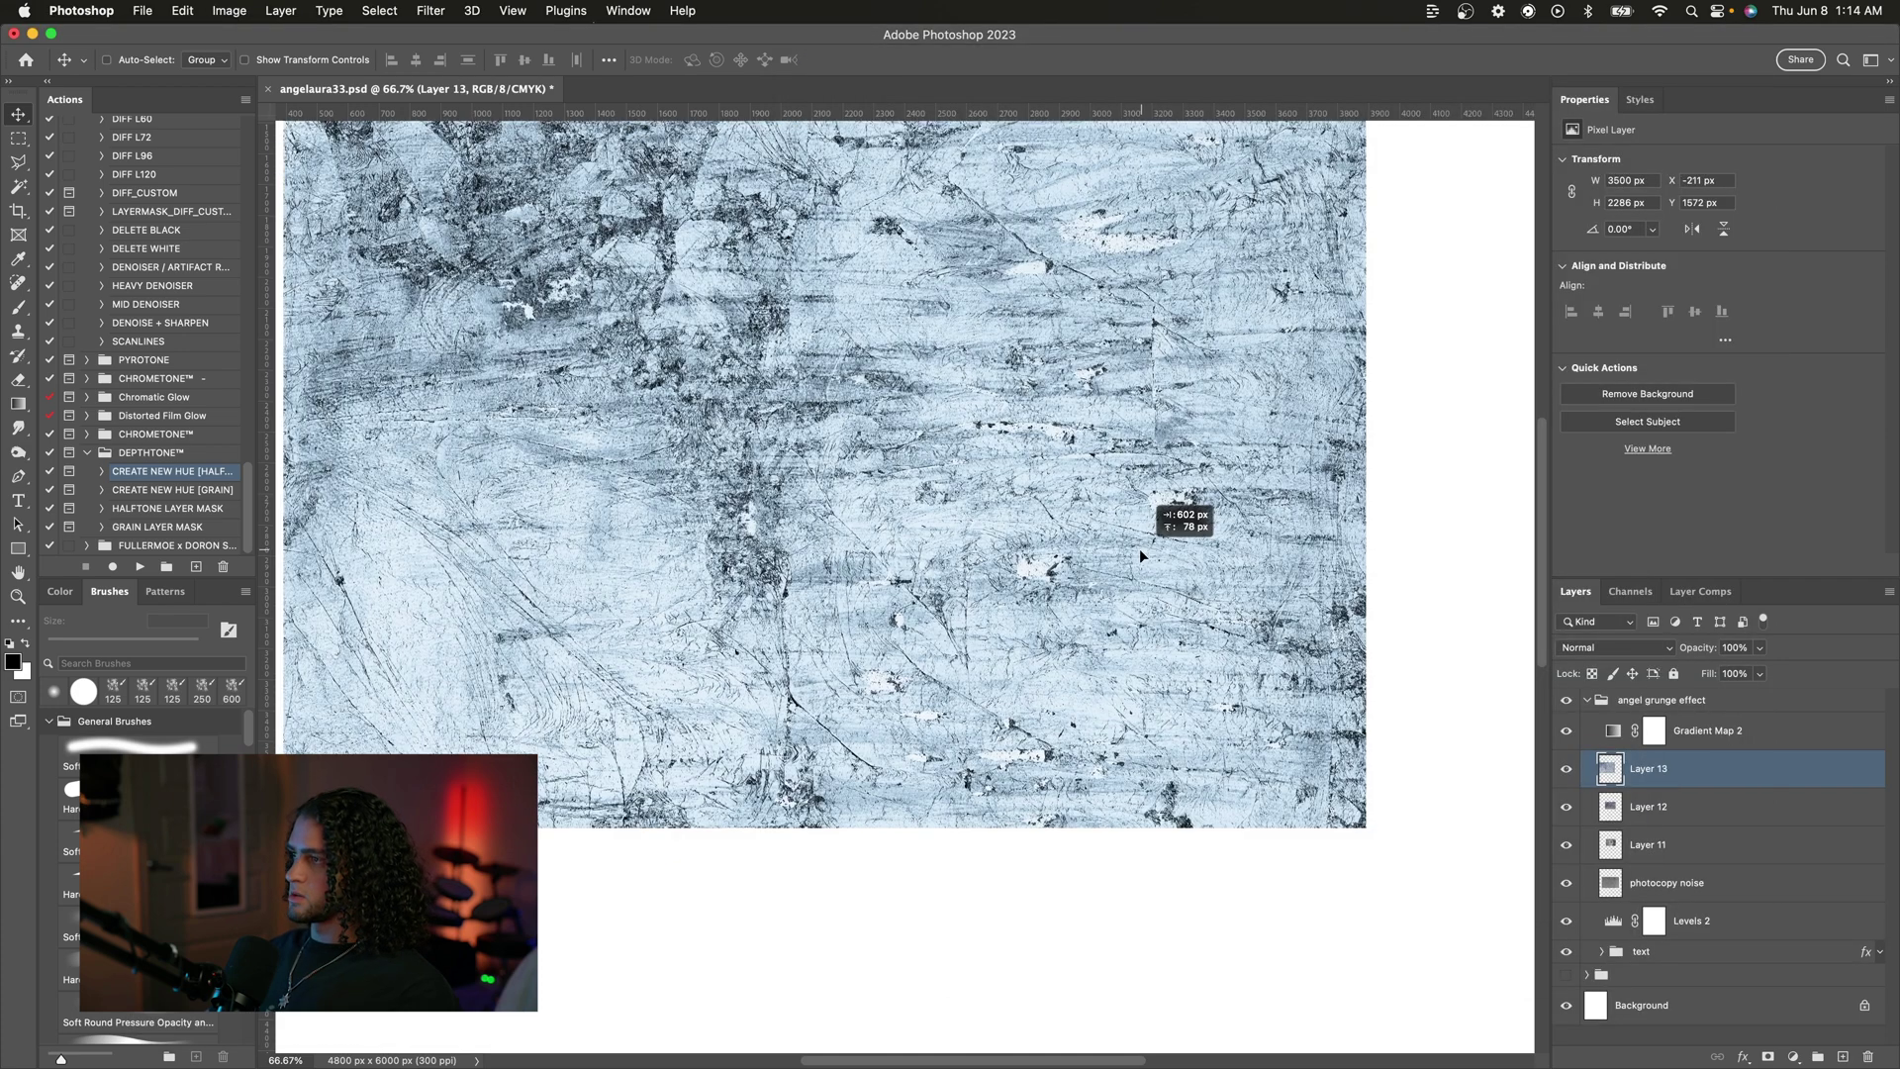
drag(1140, 549, 1168, 569)
Step: Desaturate the cyan texture on Layer 13 with Hue/Saturation and place it at about X 690 px, Y 1584 px
key(super+u)
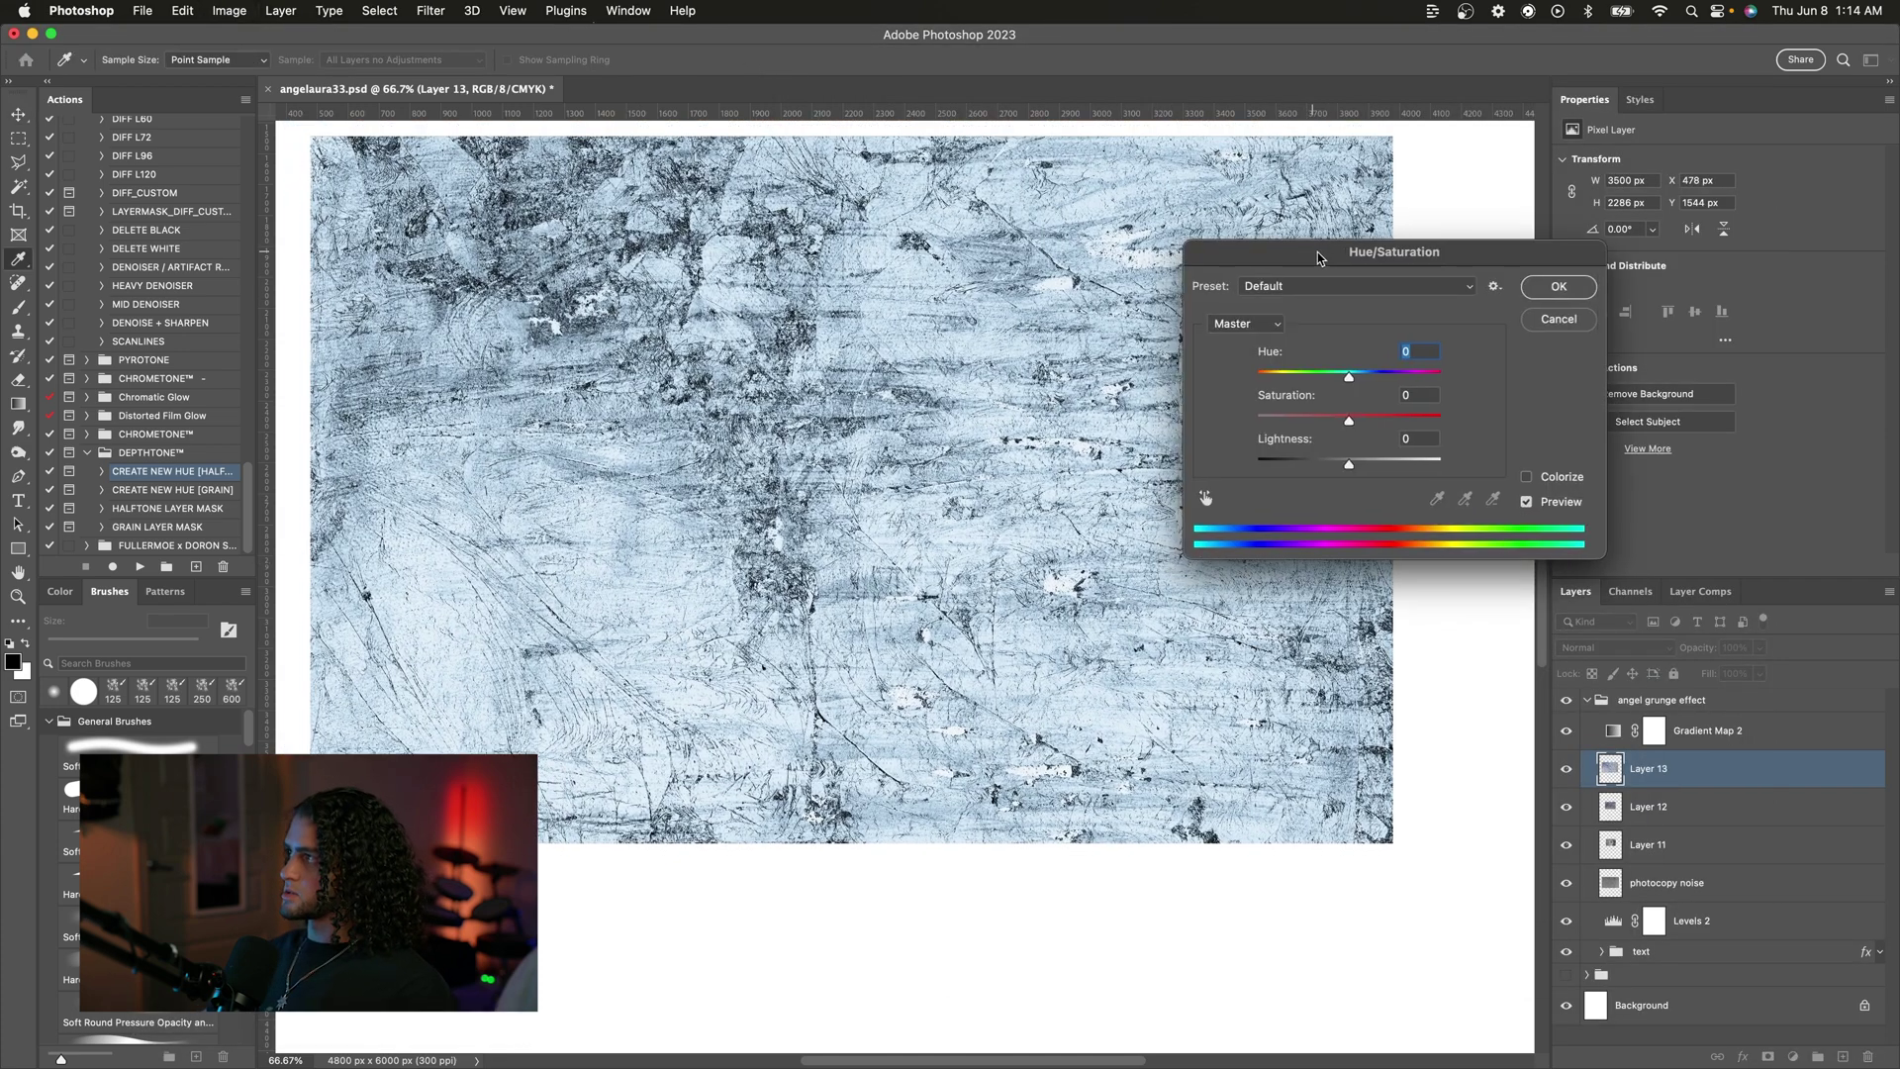
drag(1312, 257, 1375, 273)
drag(1407, 437, 1225, 419)
key(Return)
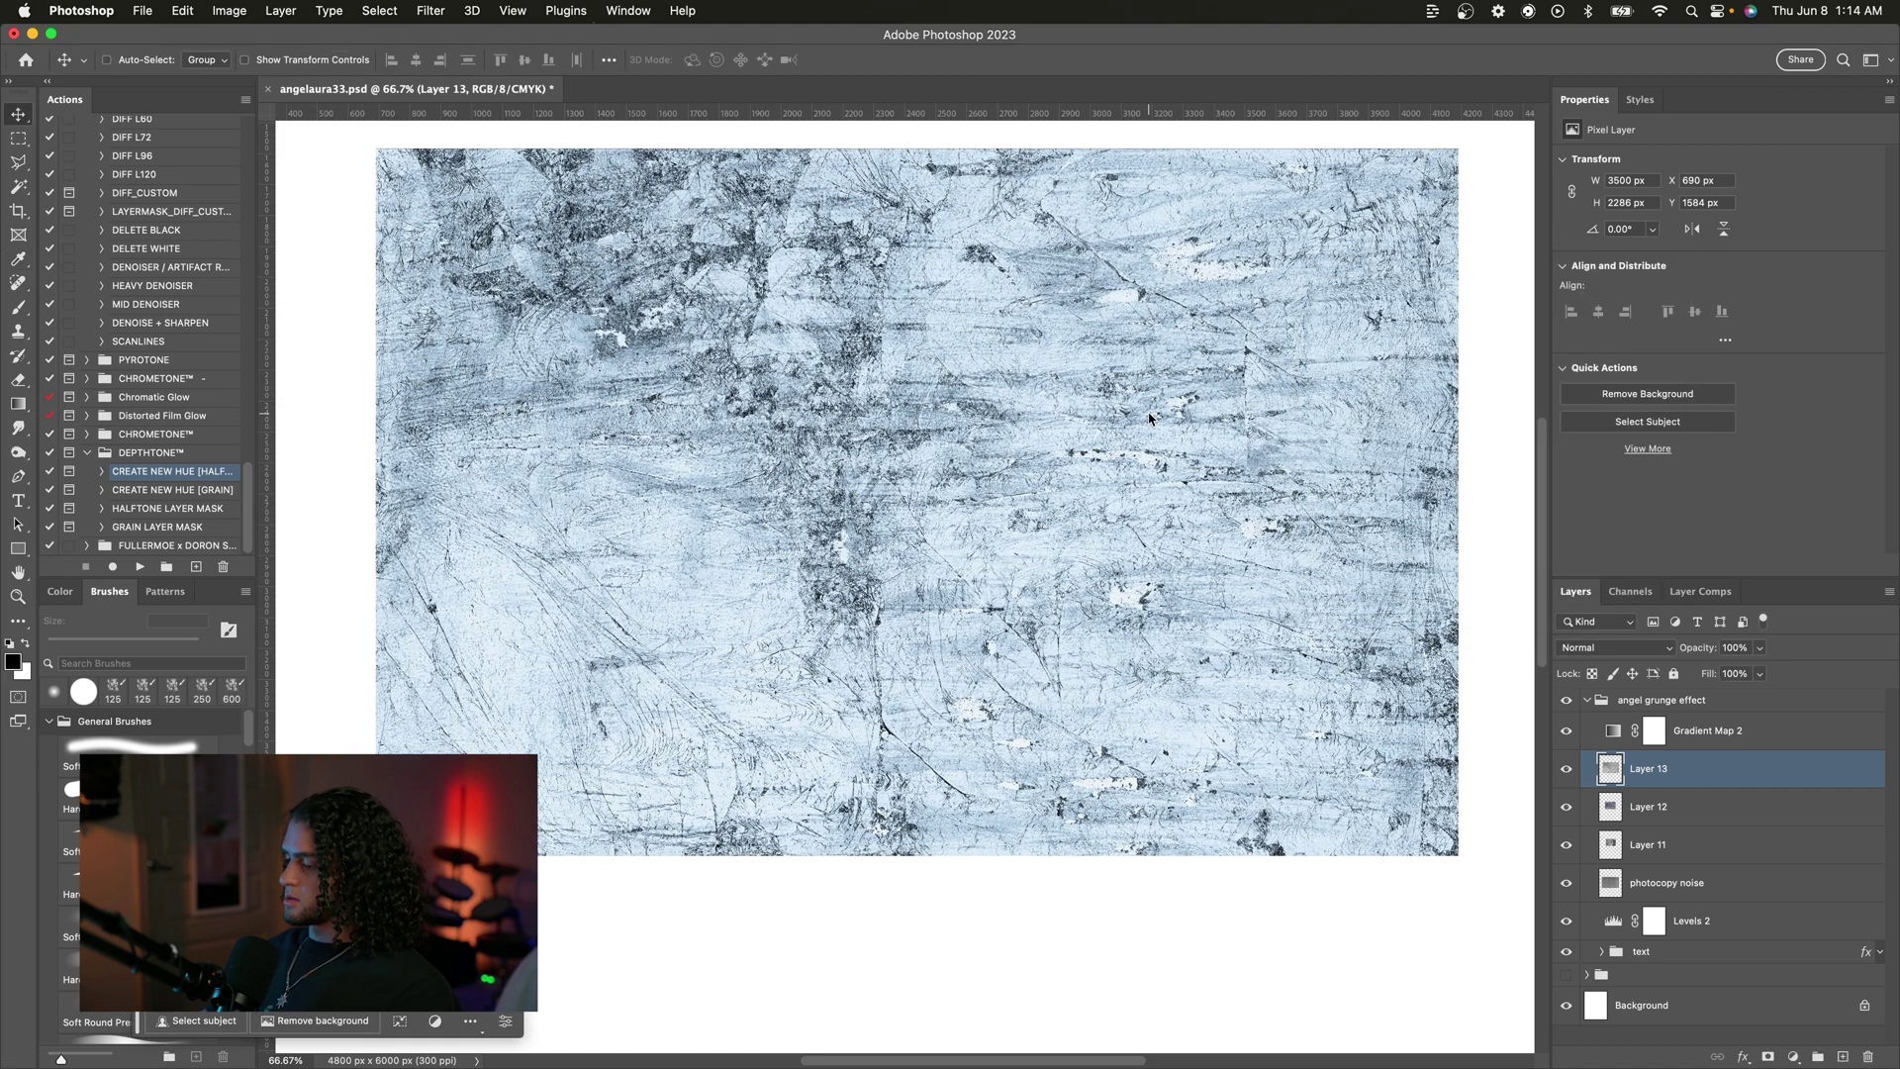
Step: Darken the Layer 13 texture with Levels, setting the midtone input to 0.52
key(super+l)
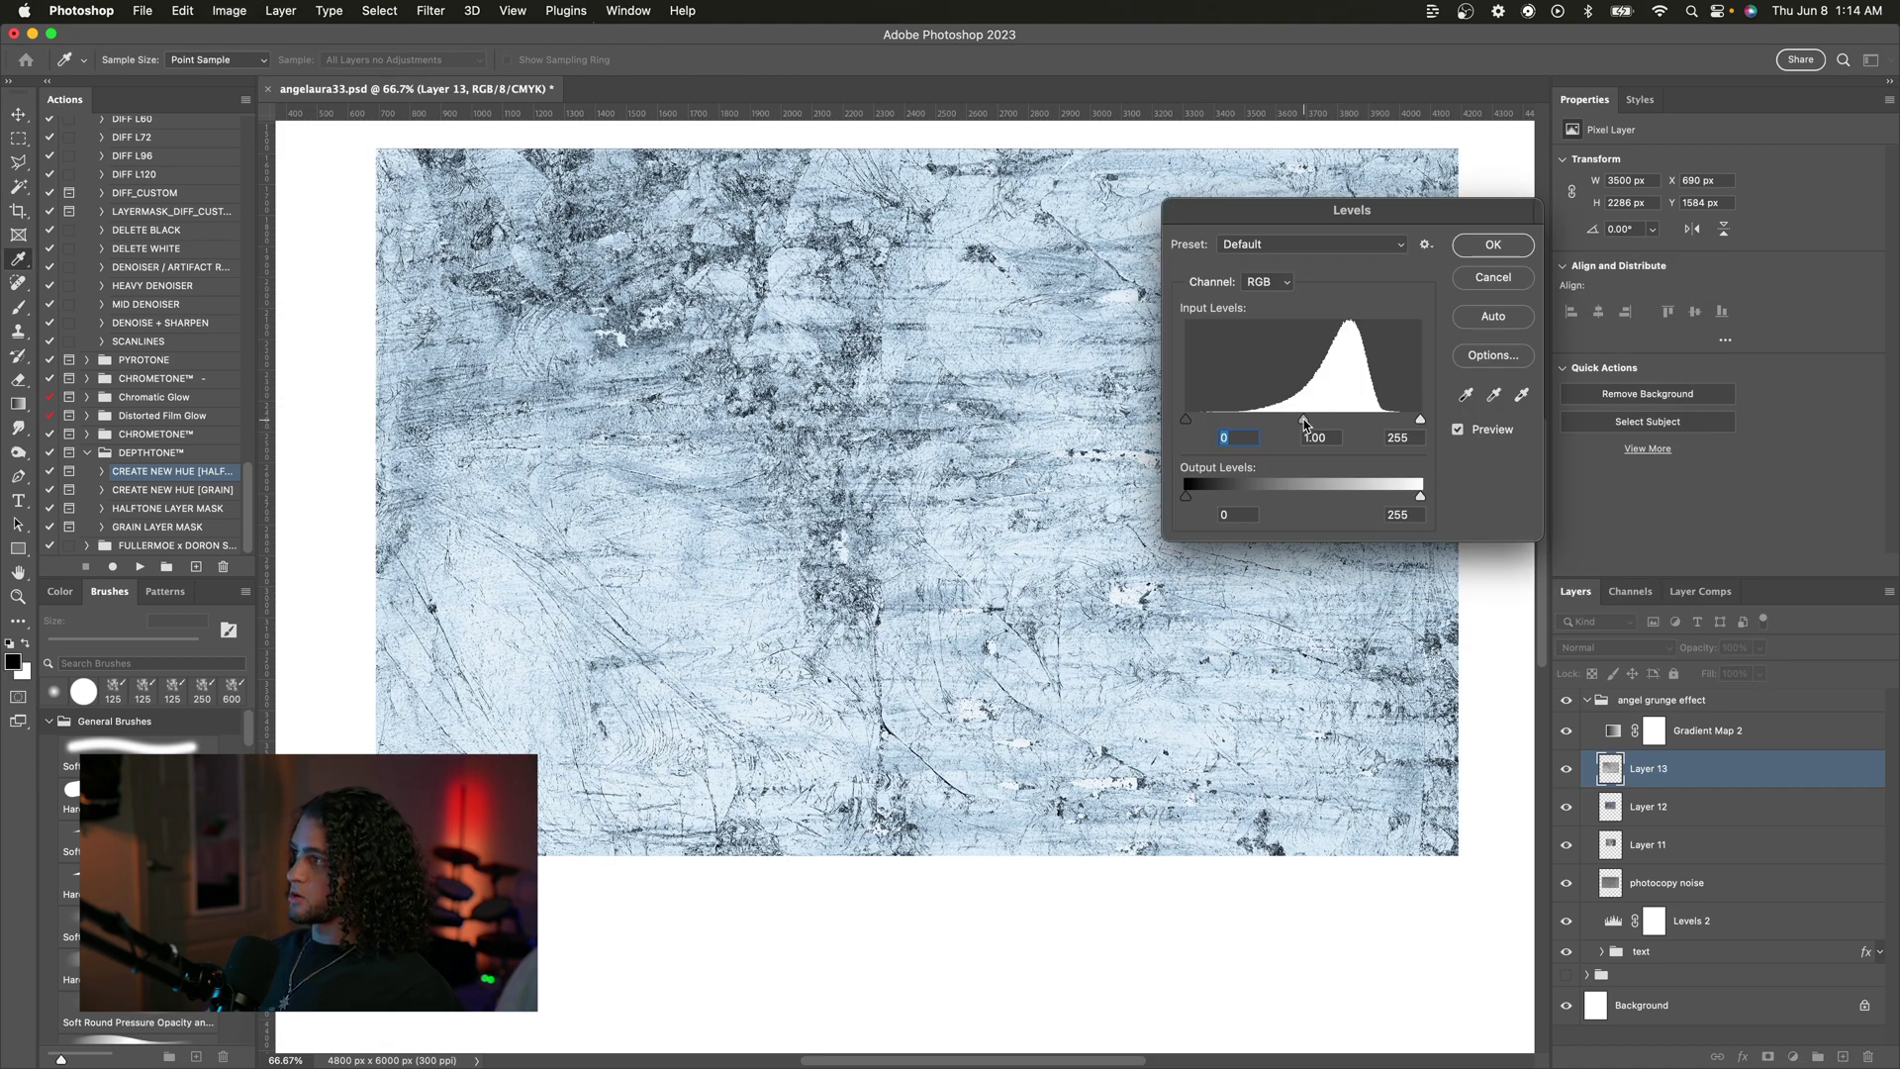
drag(1303, 419, 1351, 428)
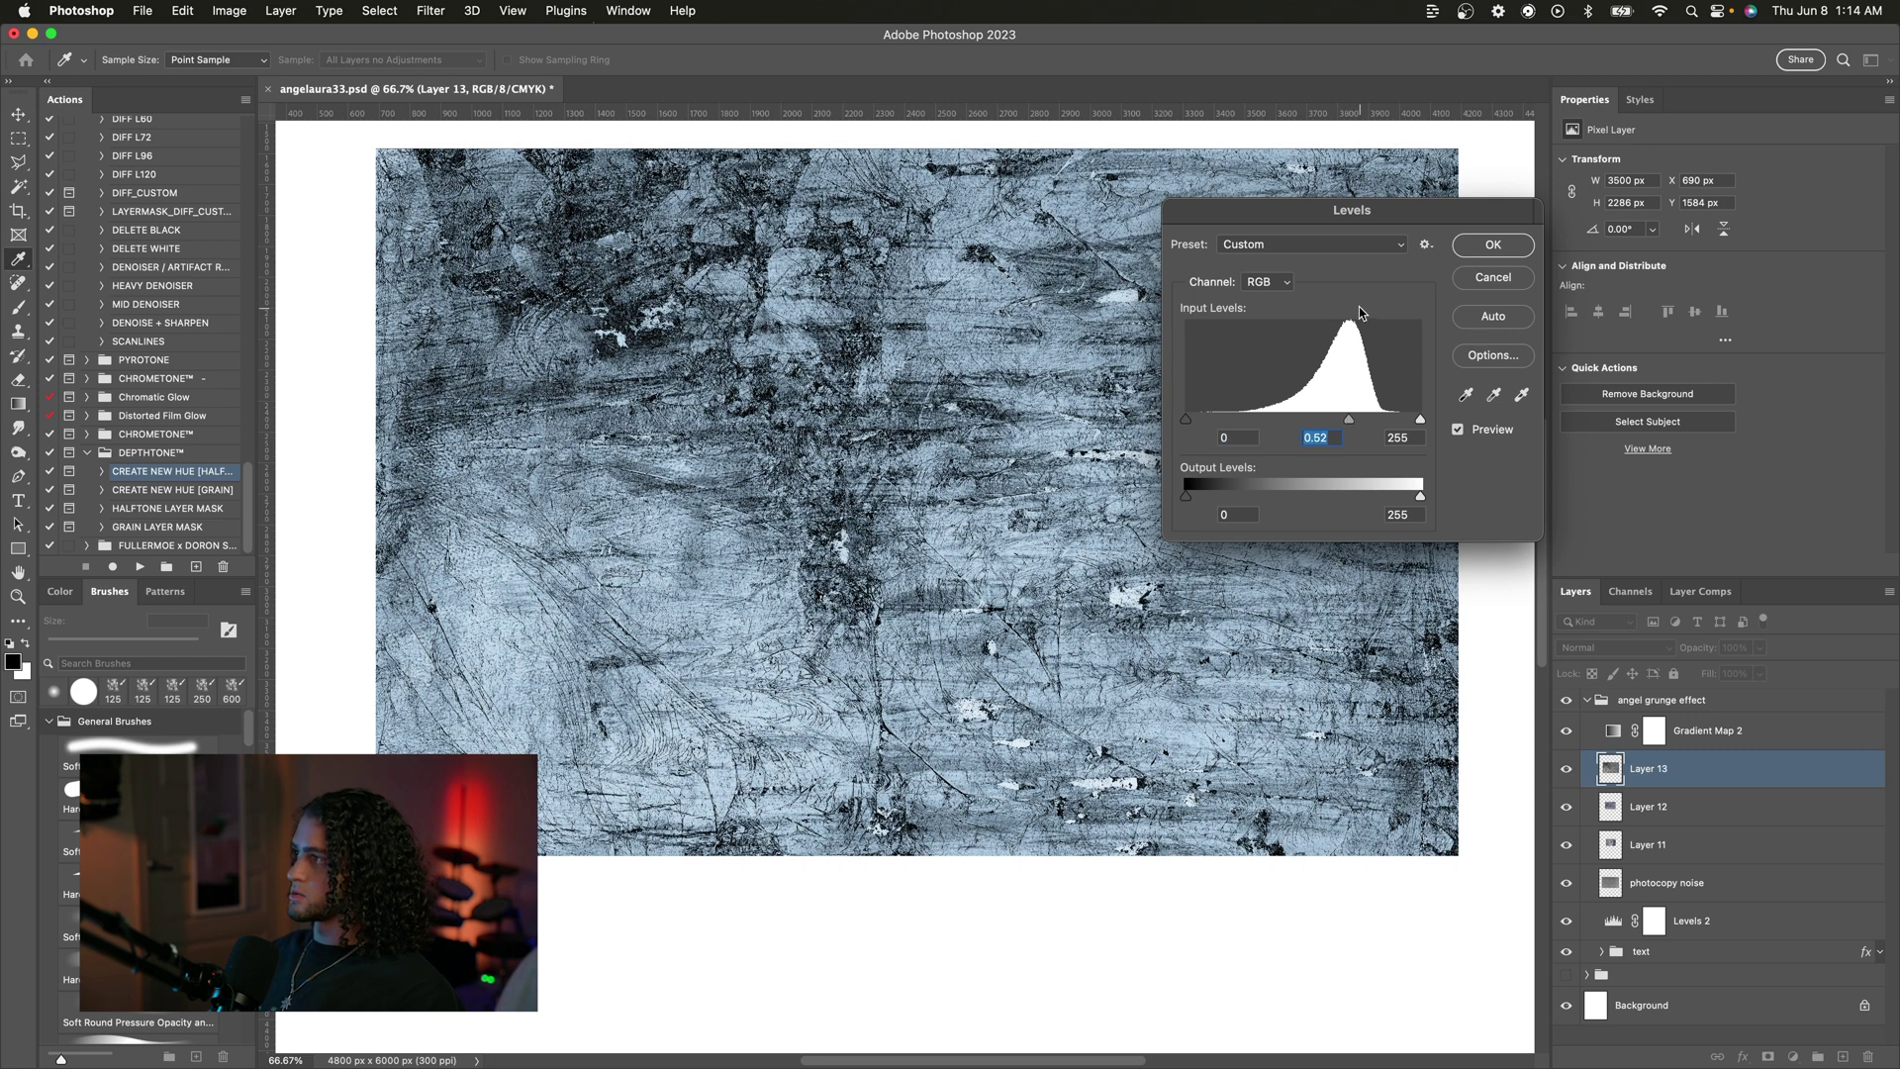
click(1492, 244)
Step: Set the blend mode of Layer 13 to Linear Light
click(1613, 647)
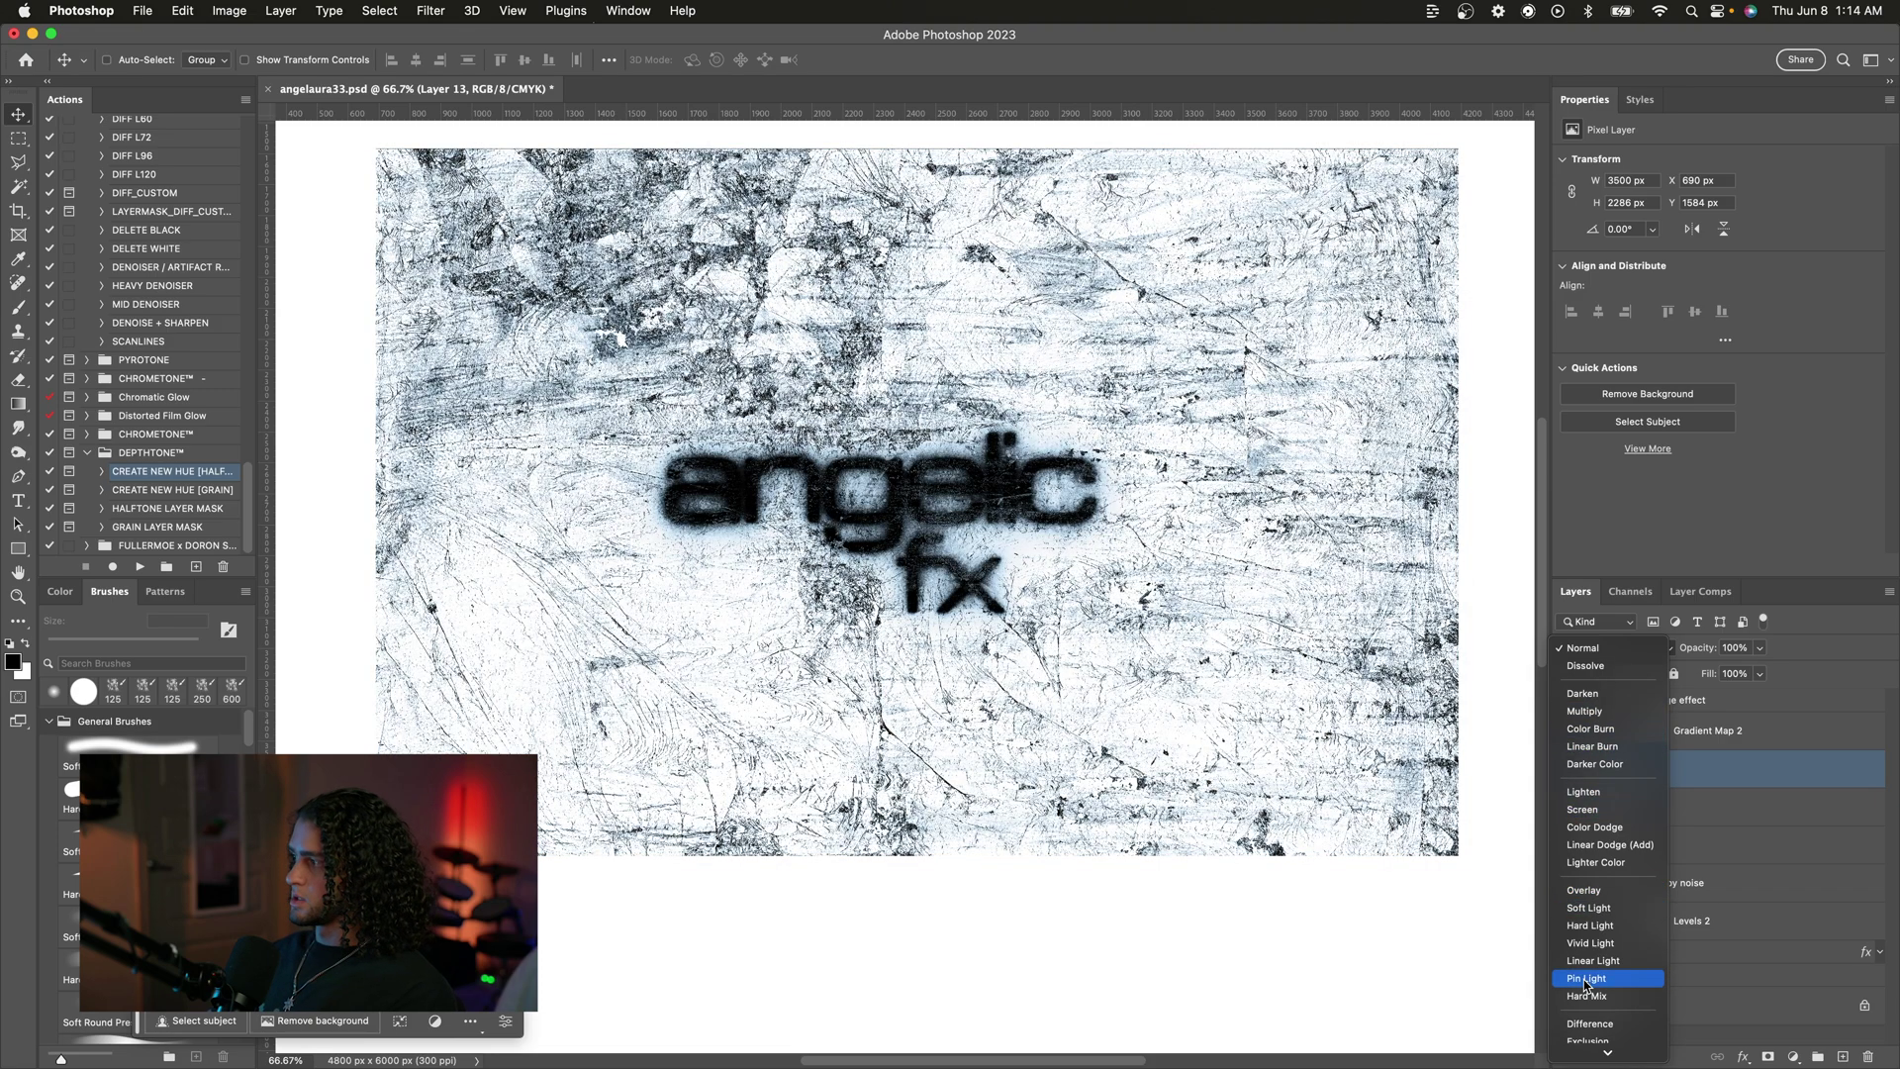
scroll(1586, 985, down, 2)
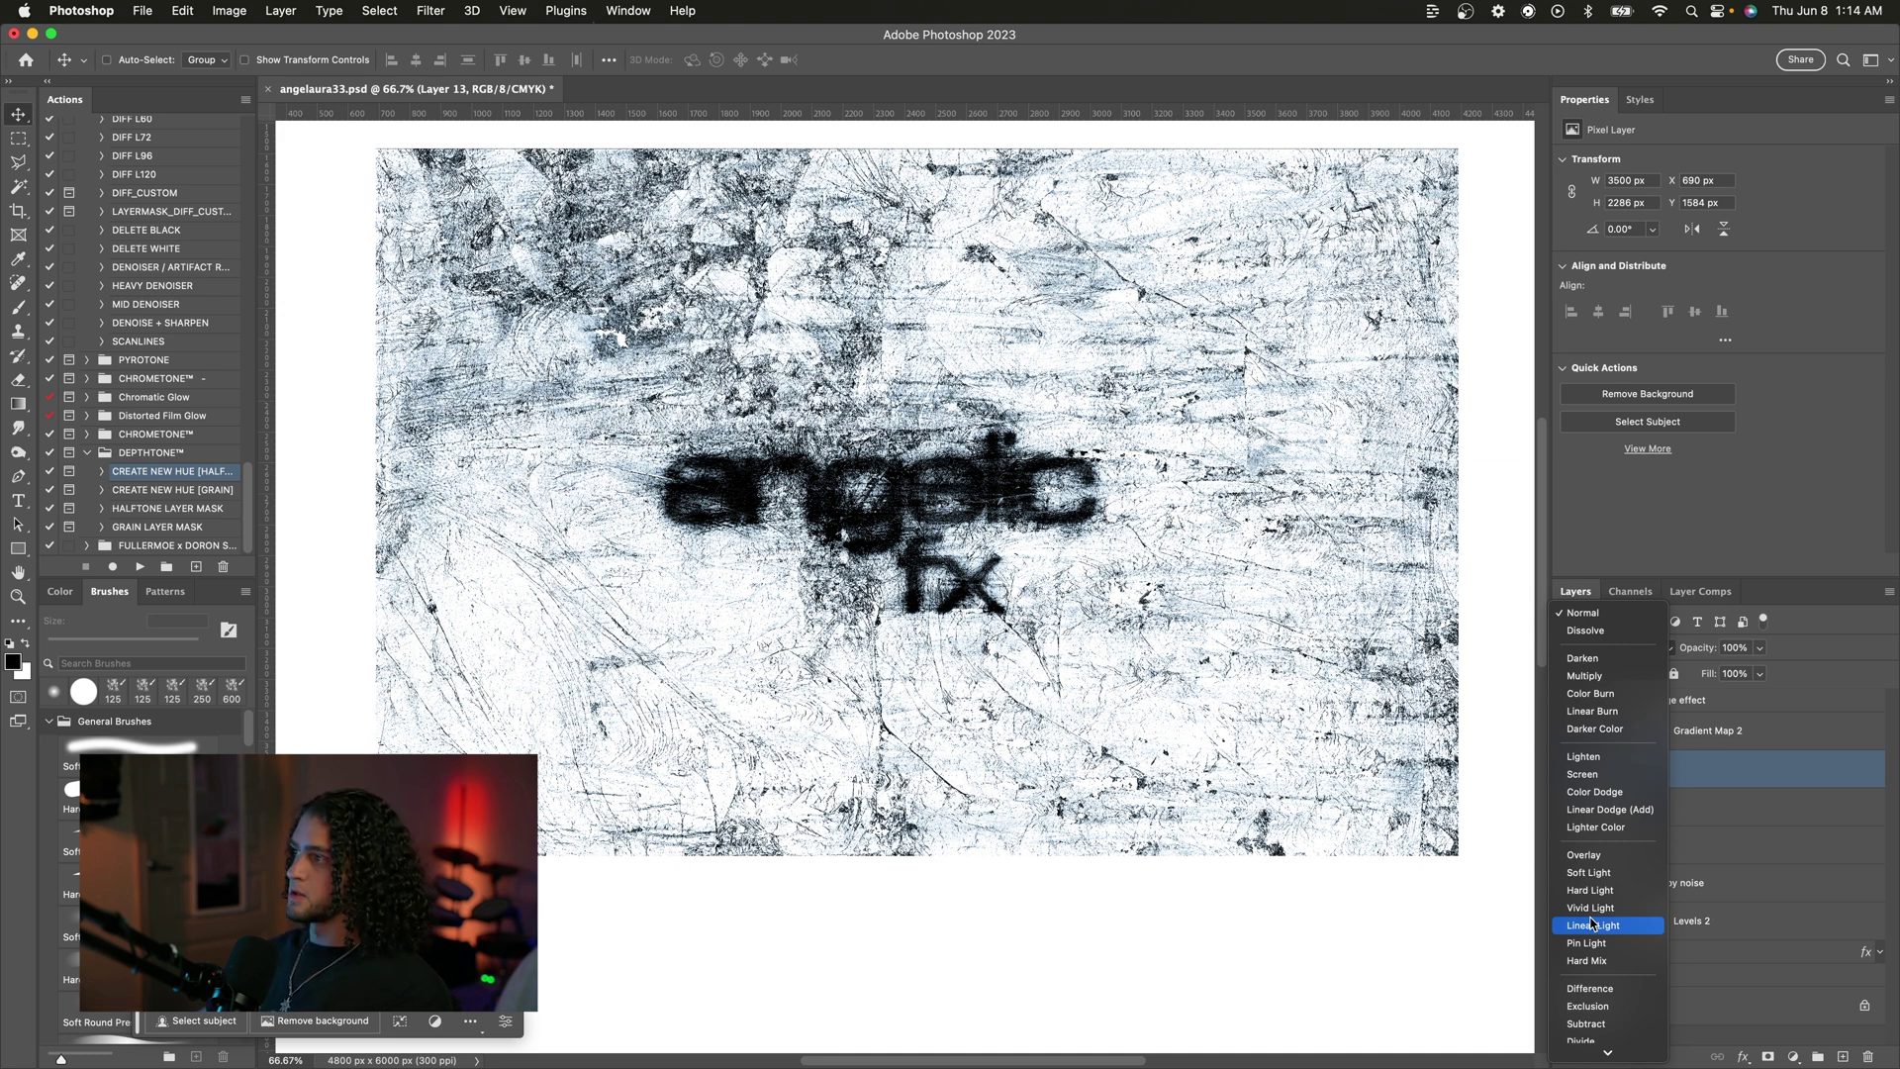
click(1591, 924)
scroll(1237, 531, up, 2)
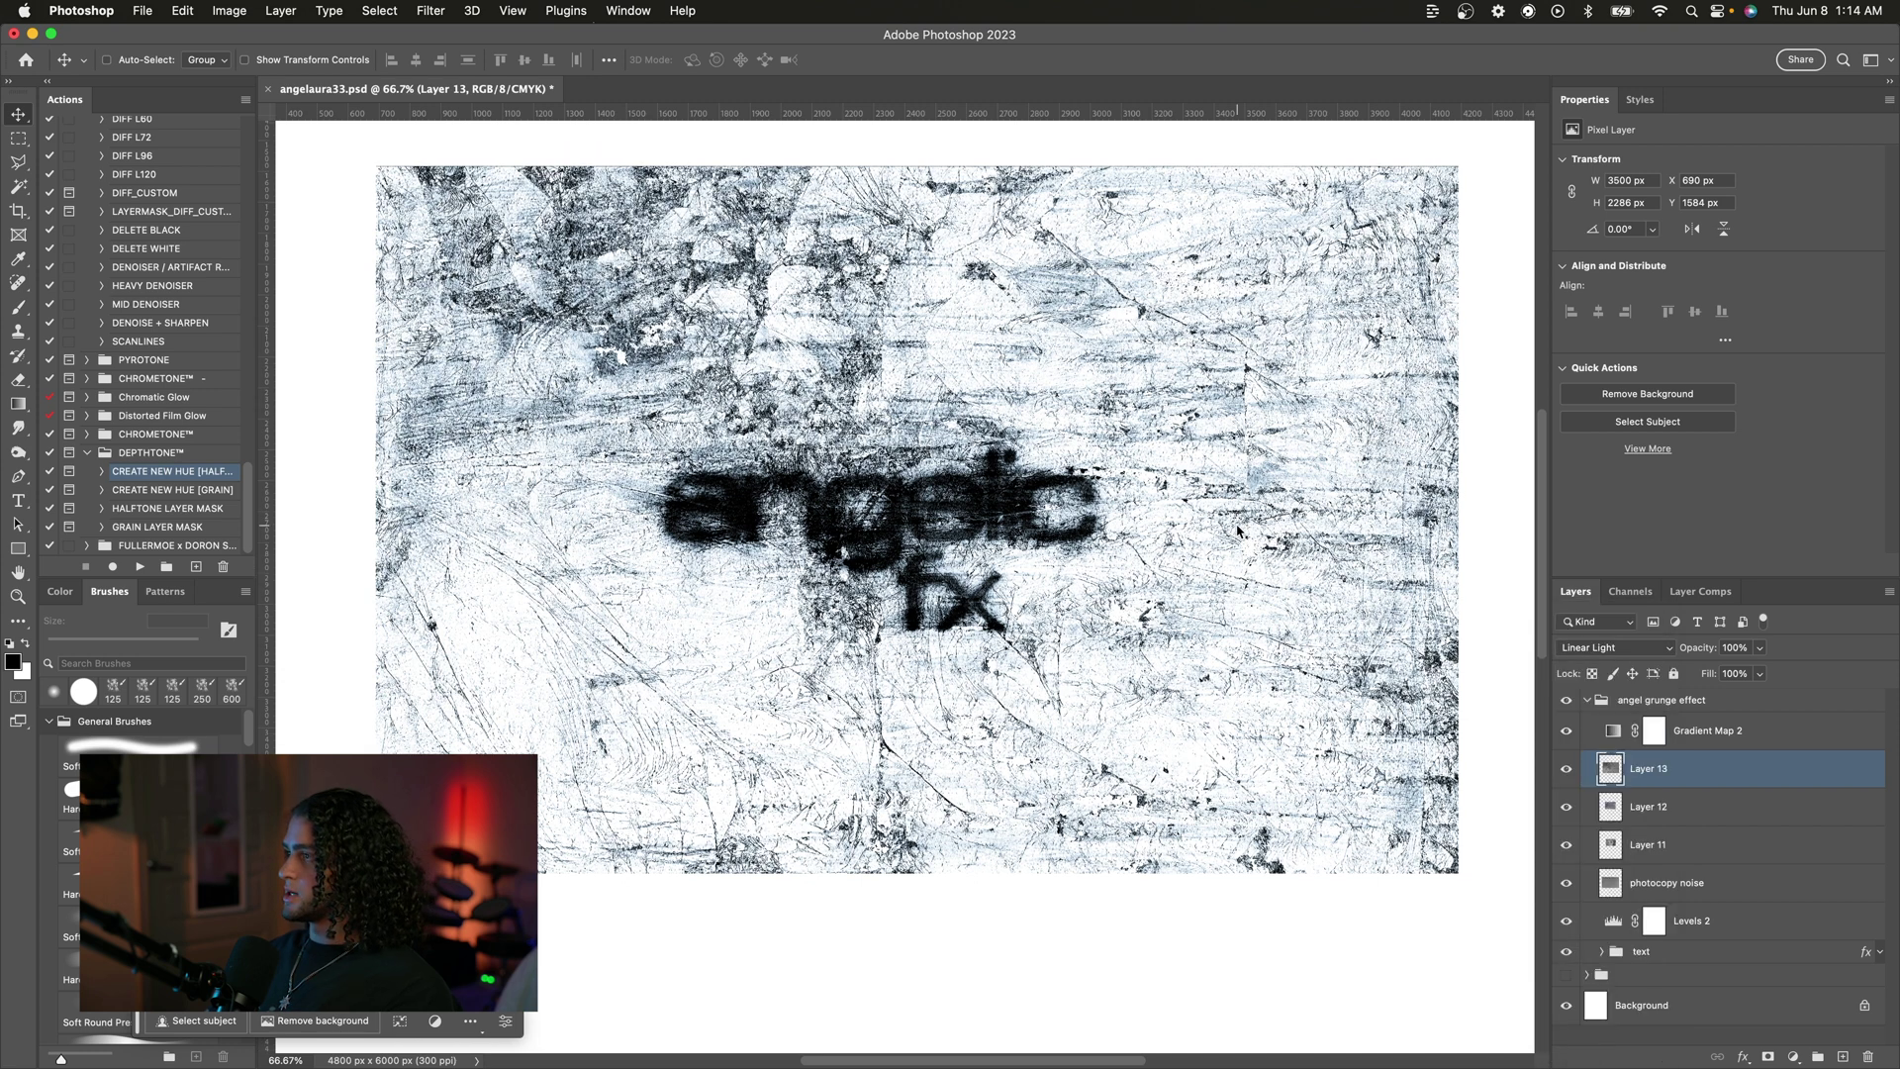
scroll(1237, 532, down, 4)
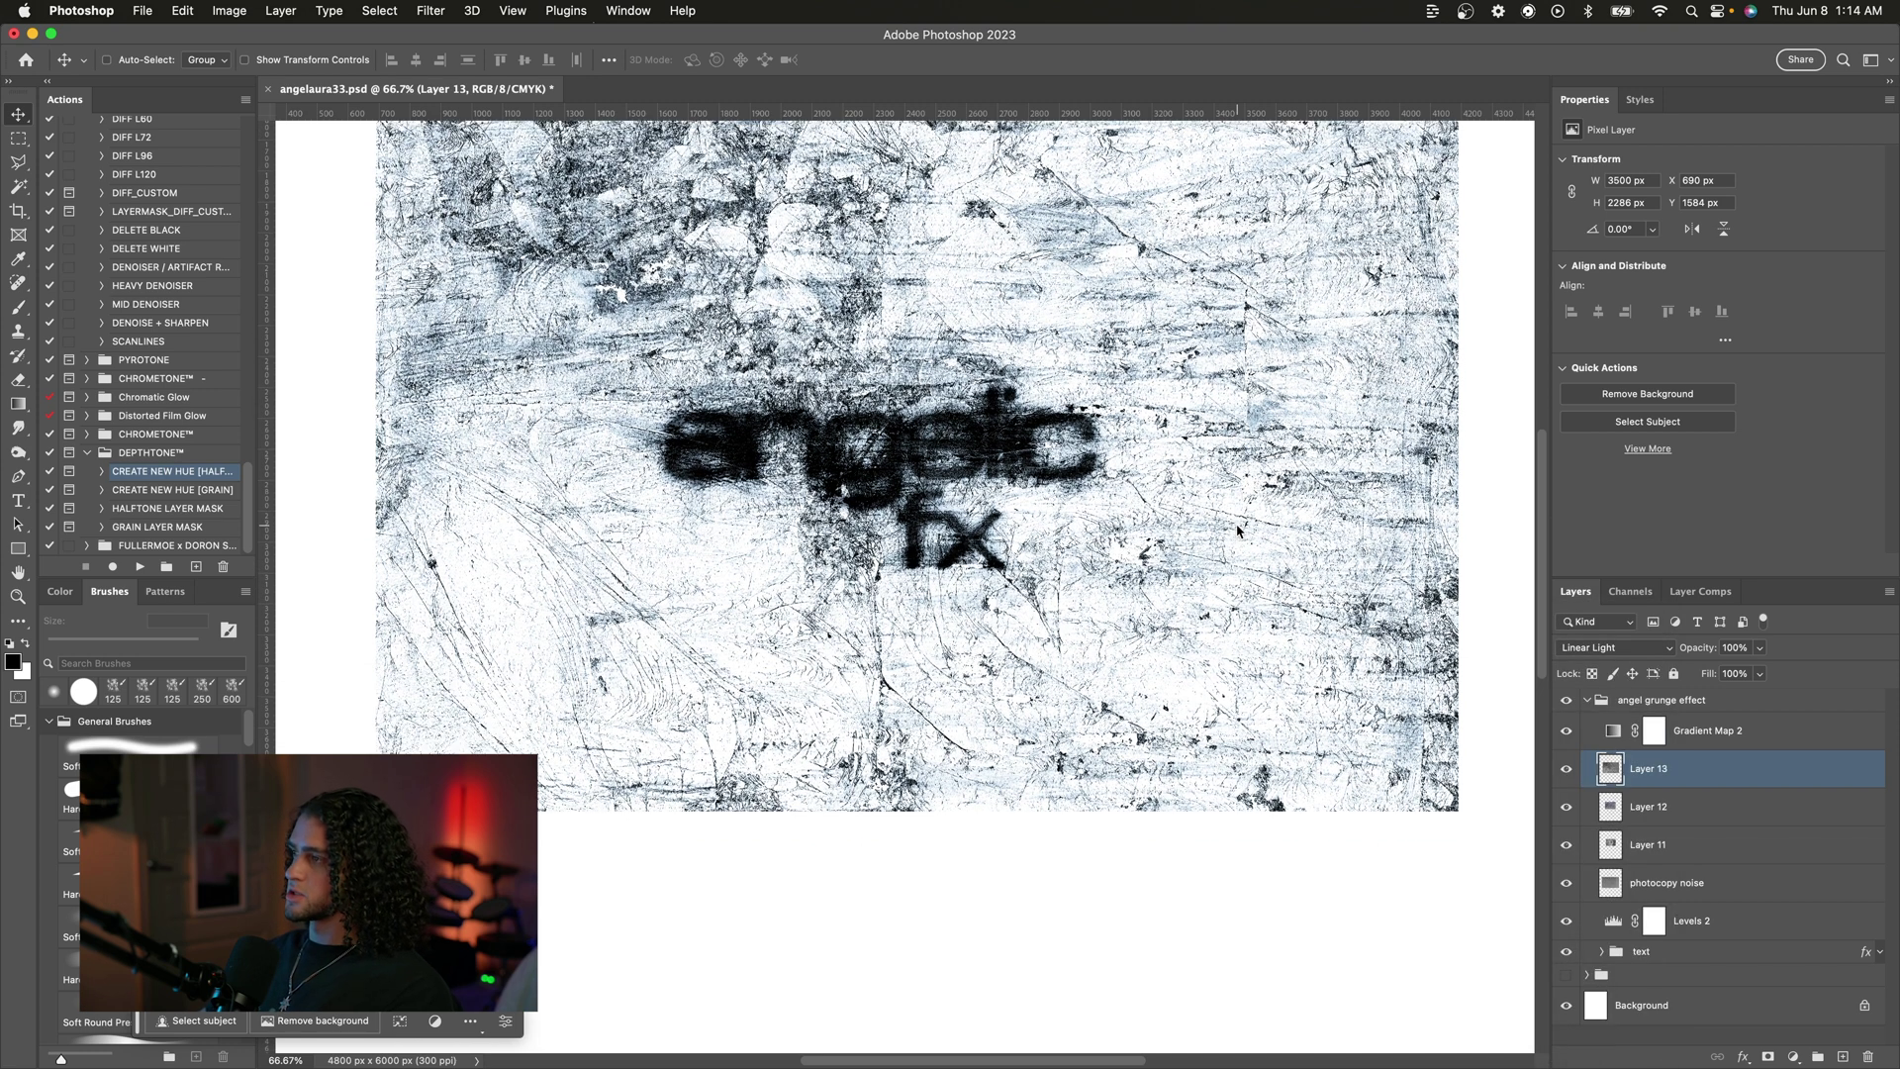
Step: Add a layer mask to Layer 13, invert it to black, and activate the Brush tool with the Soft Round tip
click(1768, 1056)
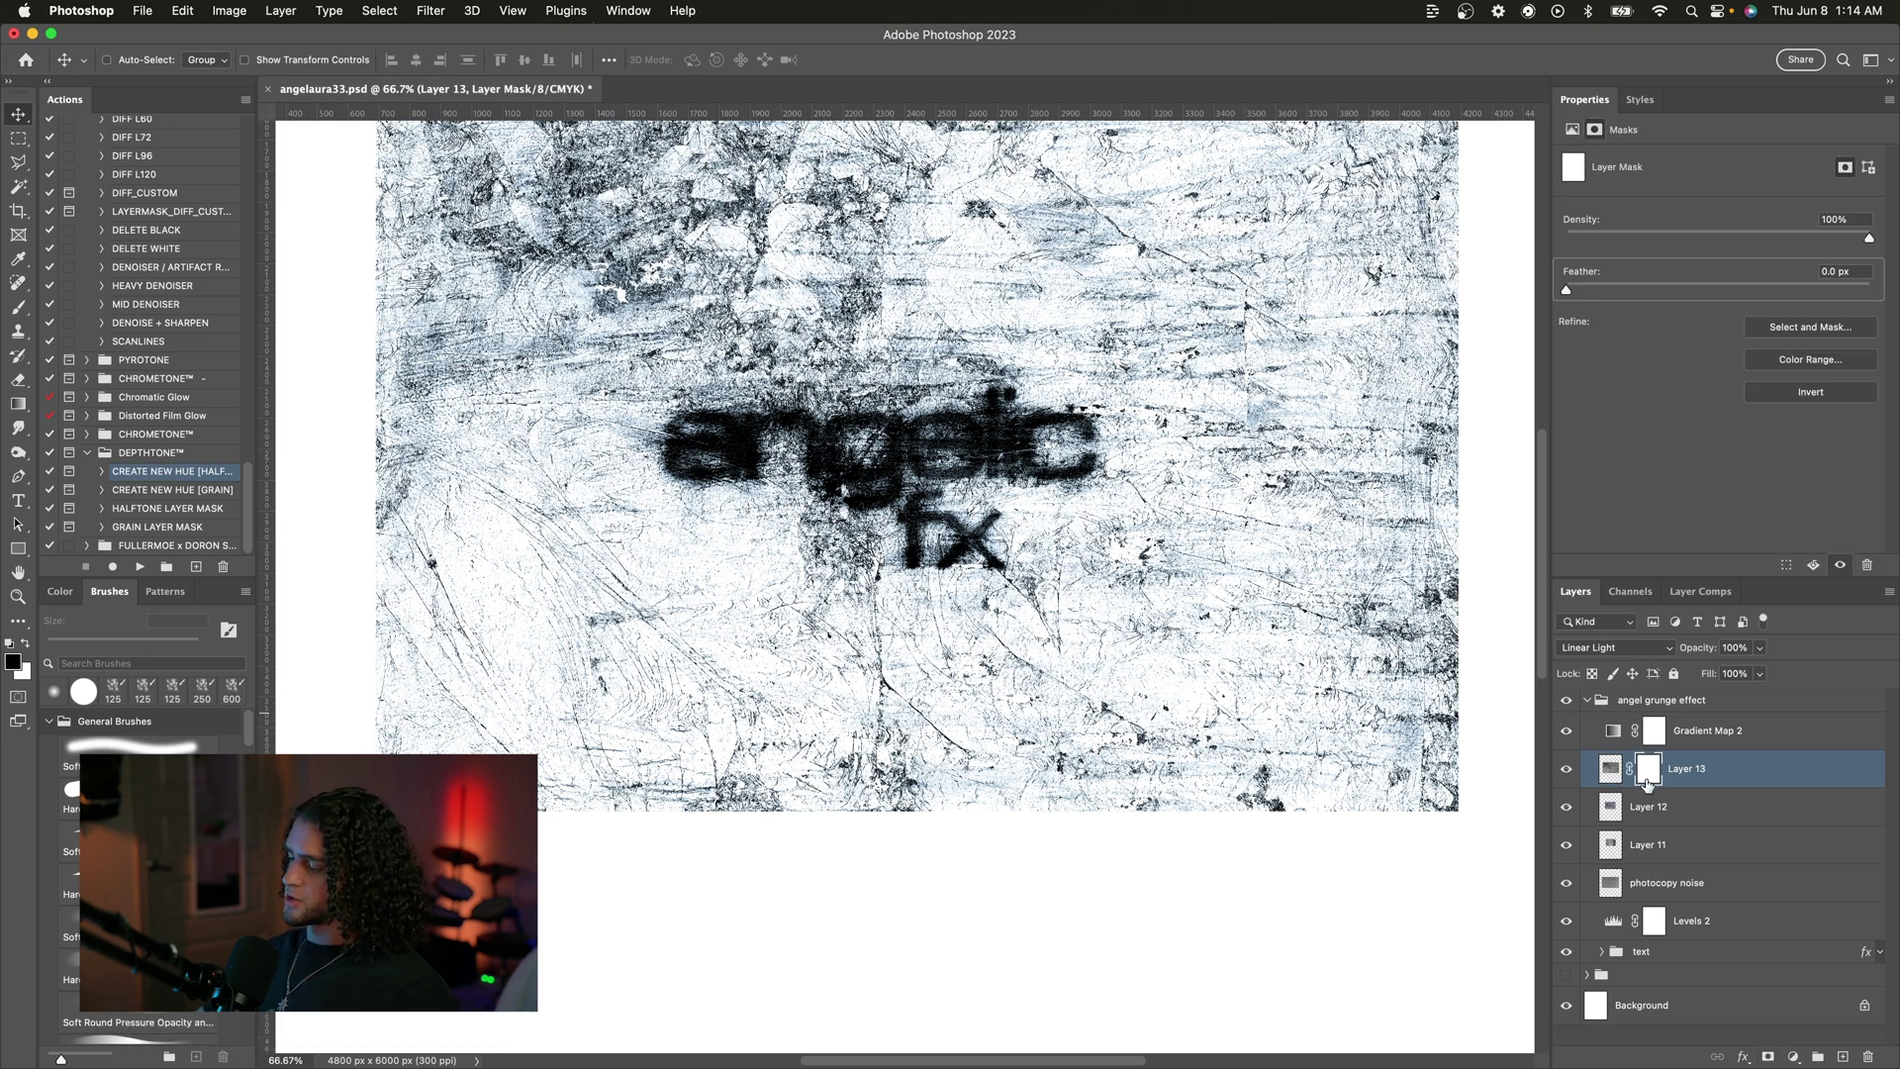
key(super+i)
key(b)
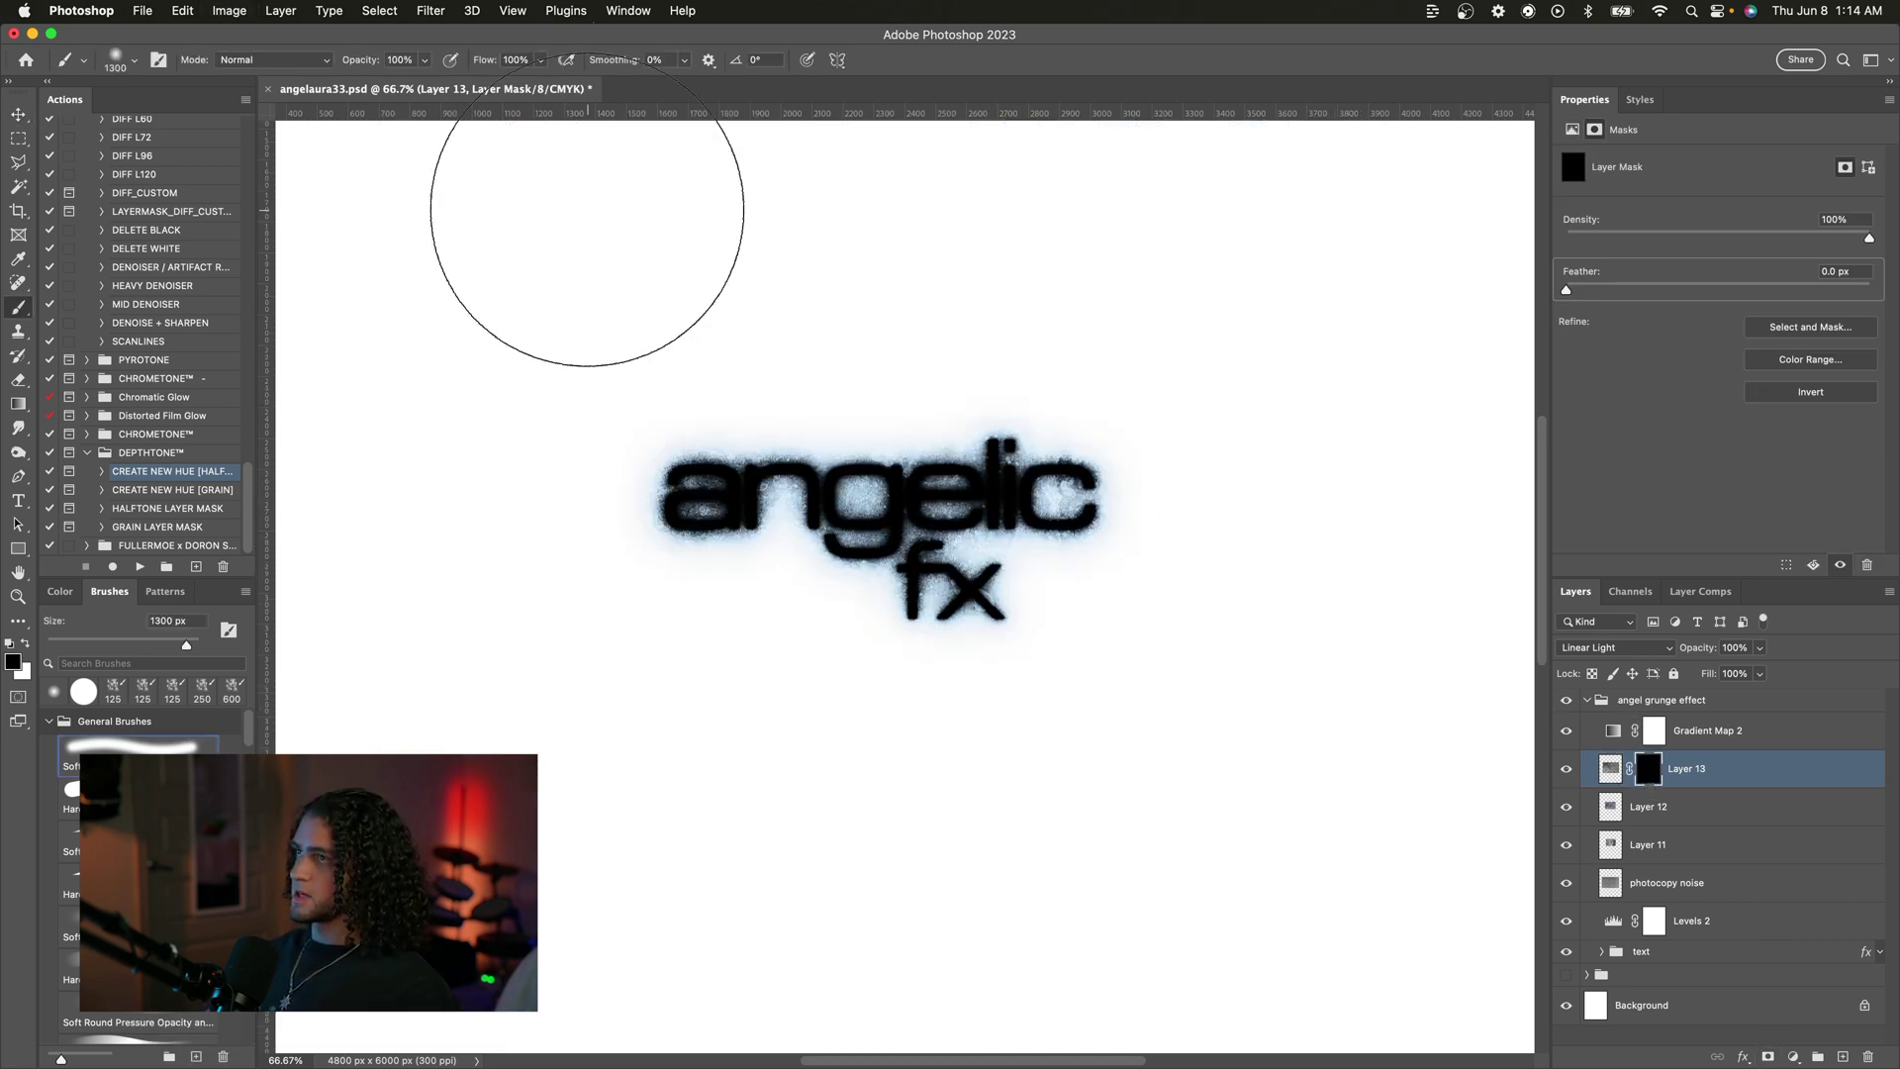
click(119, 61)
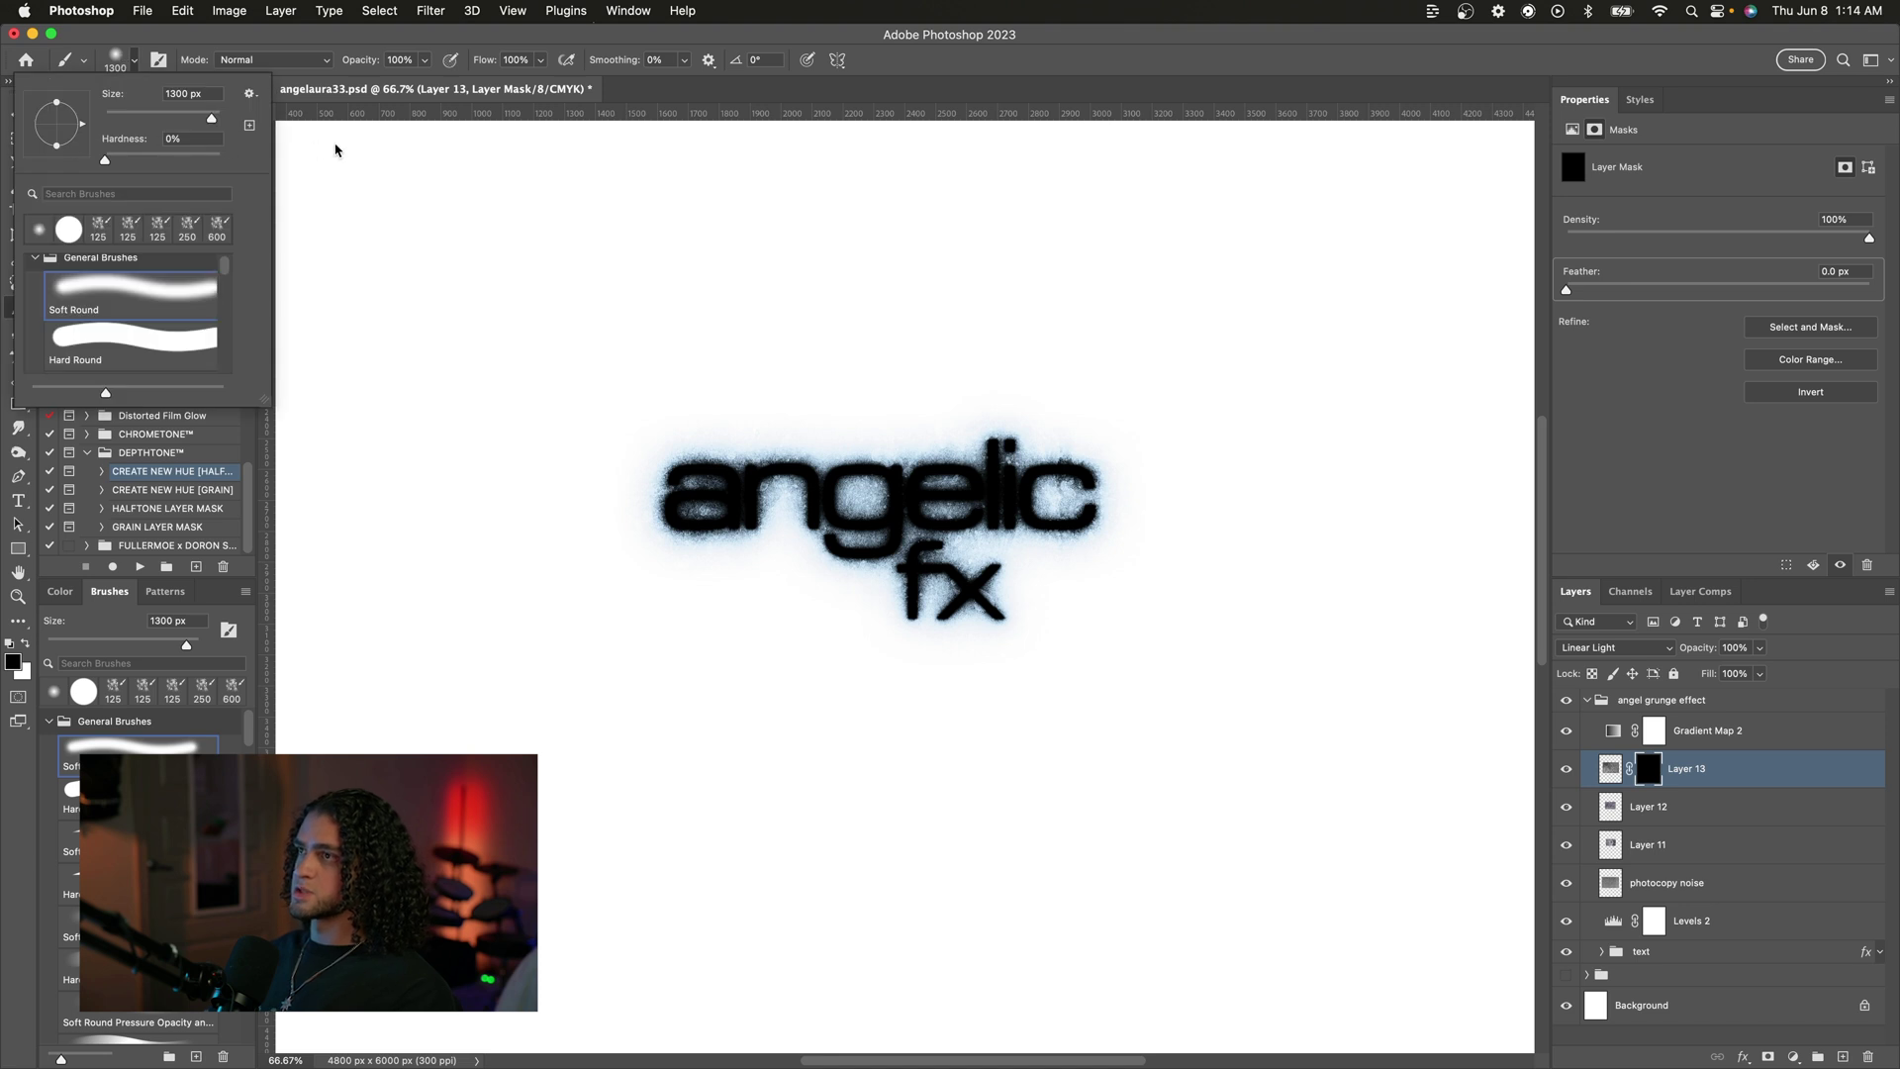
key(Escape)
Step: Set the brush to 600 px with white as foreground, try one full-opacity stroke over "an" on the mask, and undo the stroke
key(bracketleft)
key(bracketleft)
key(bracketleft)
key(bracketleft)
key(bracketleft)
key(bracketleft)
key(bracketleft)
key(bracketleft)
key(bracketleft)
key(bracketleft)
key(bracketleft)
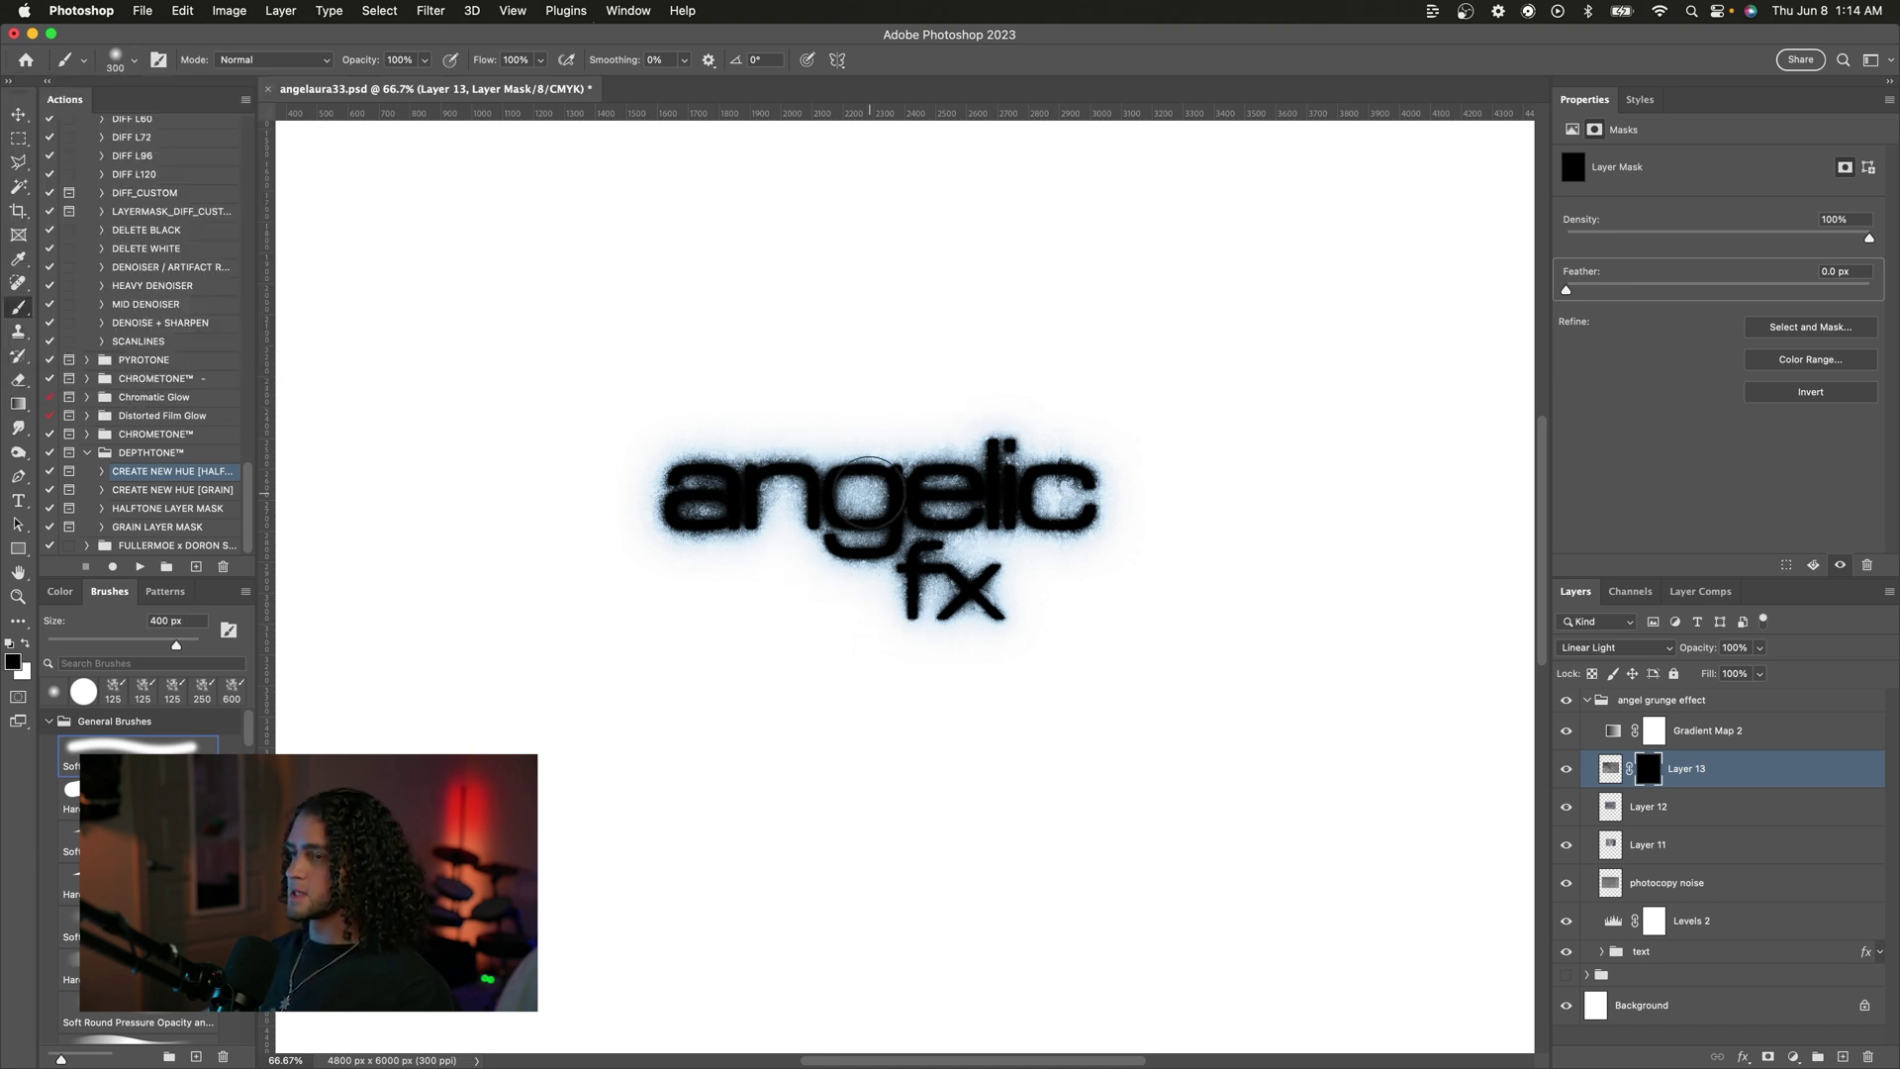
key(bracketright)
key(bracketright)
key(bracketright)
key(bracketright)
key(x)
drag(743, 479, 781, 495)
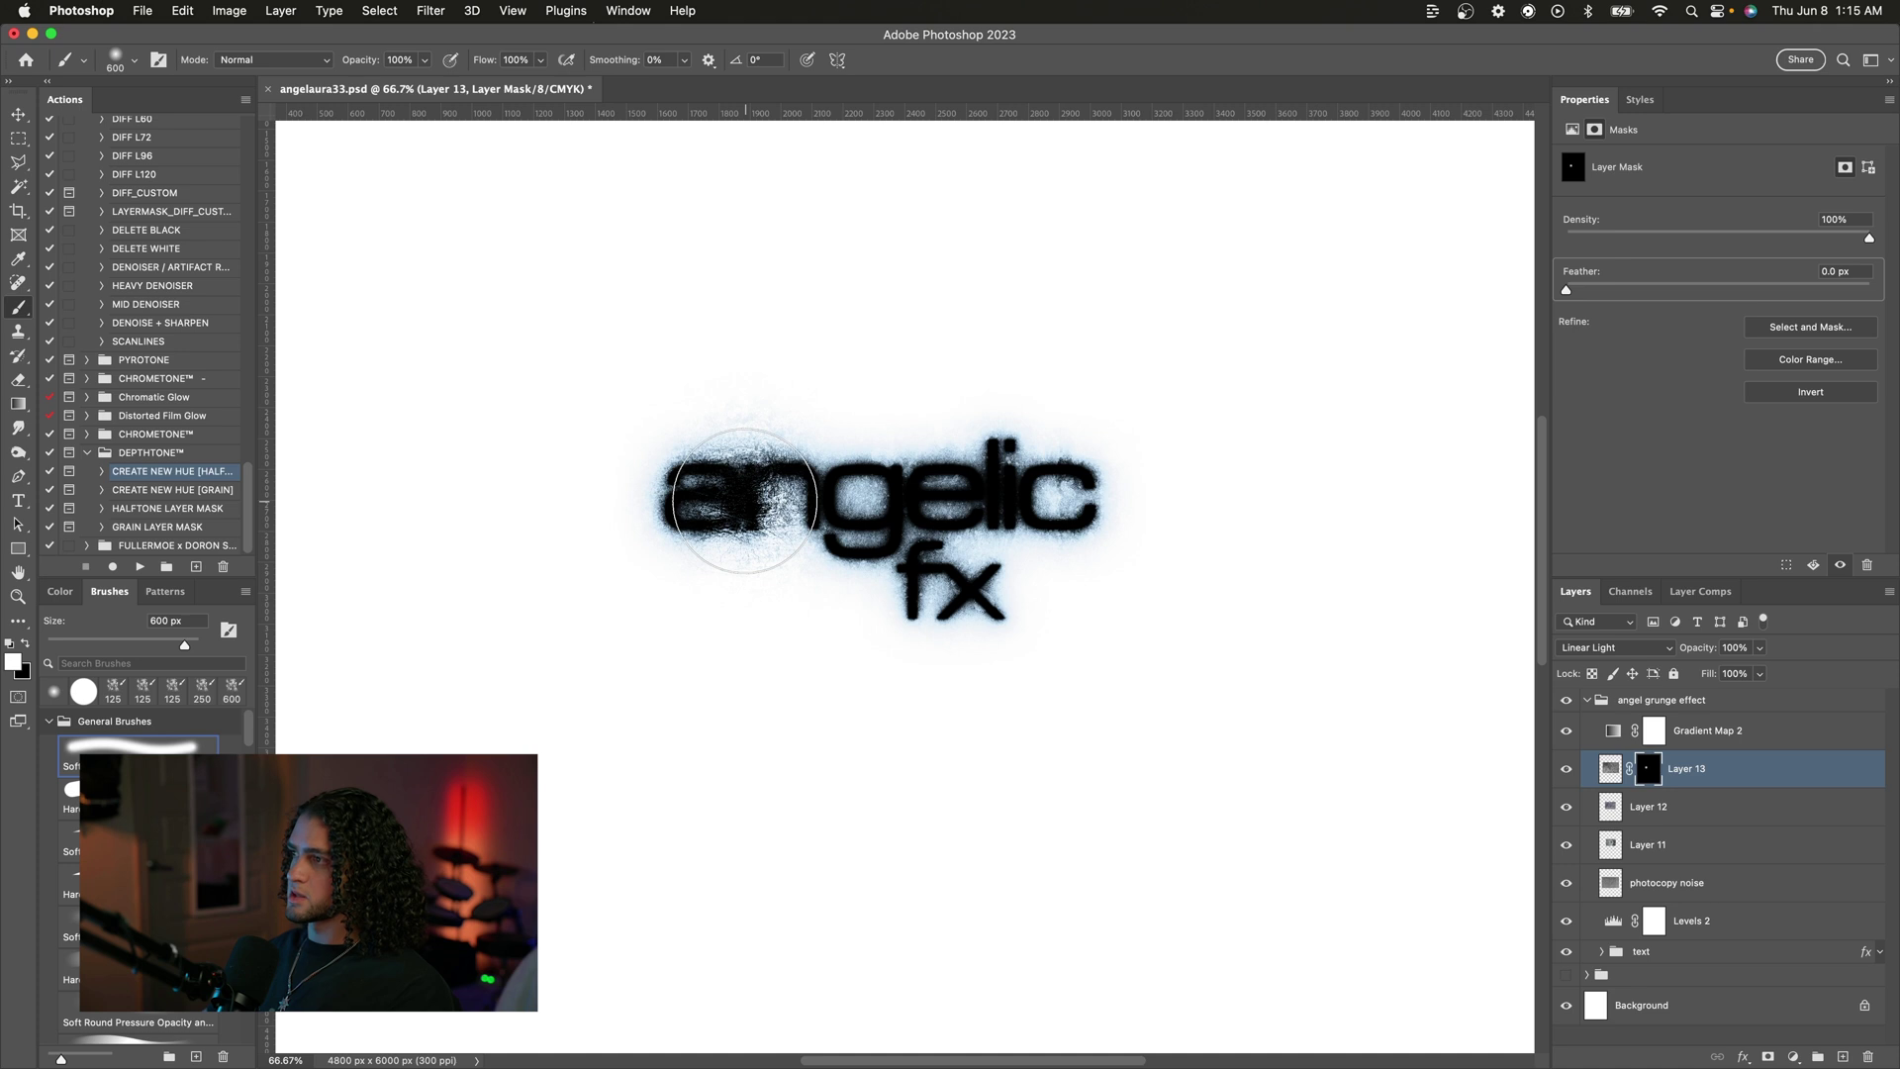
key(super+z)
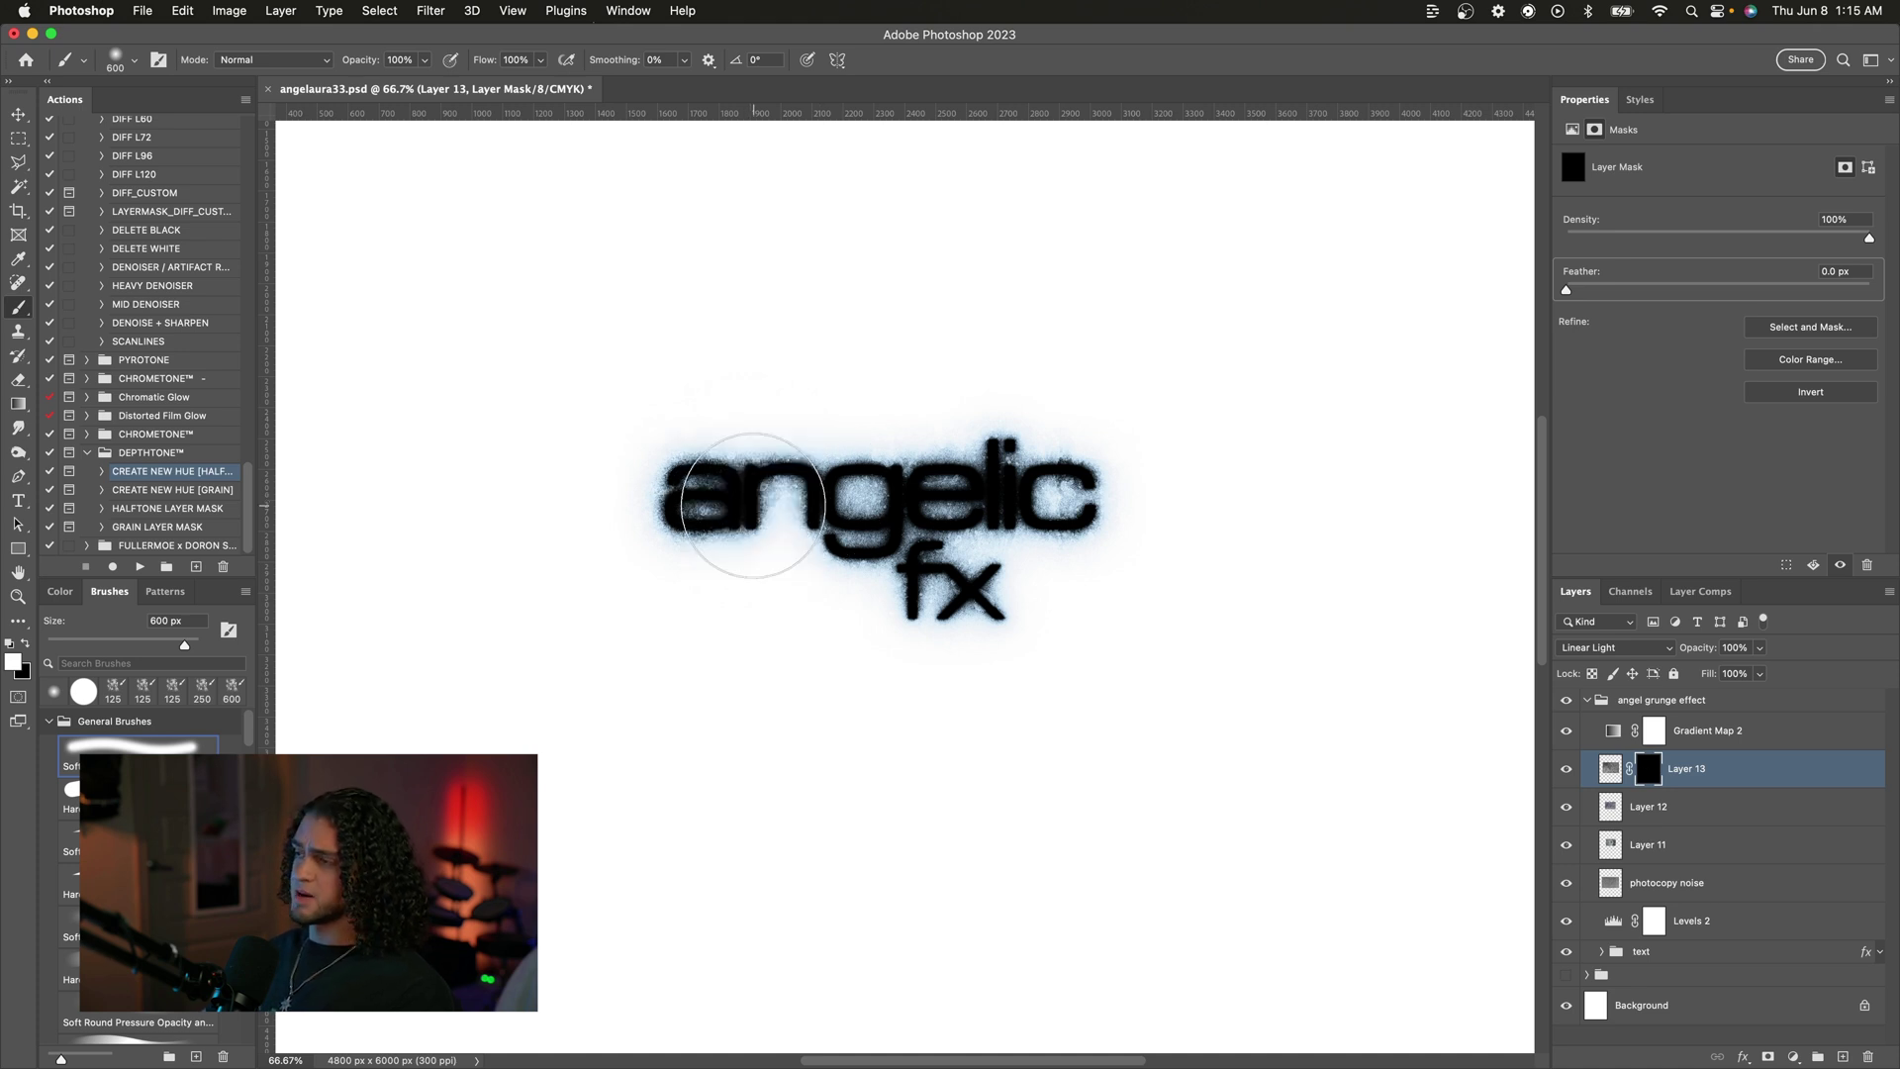
Step: Lower the brush opacity to 65% and paint white on the Layer 13 mask with a roughly 400 px brush to reveal texture around the letters
click(425, 60)
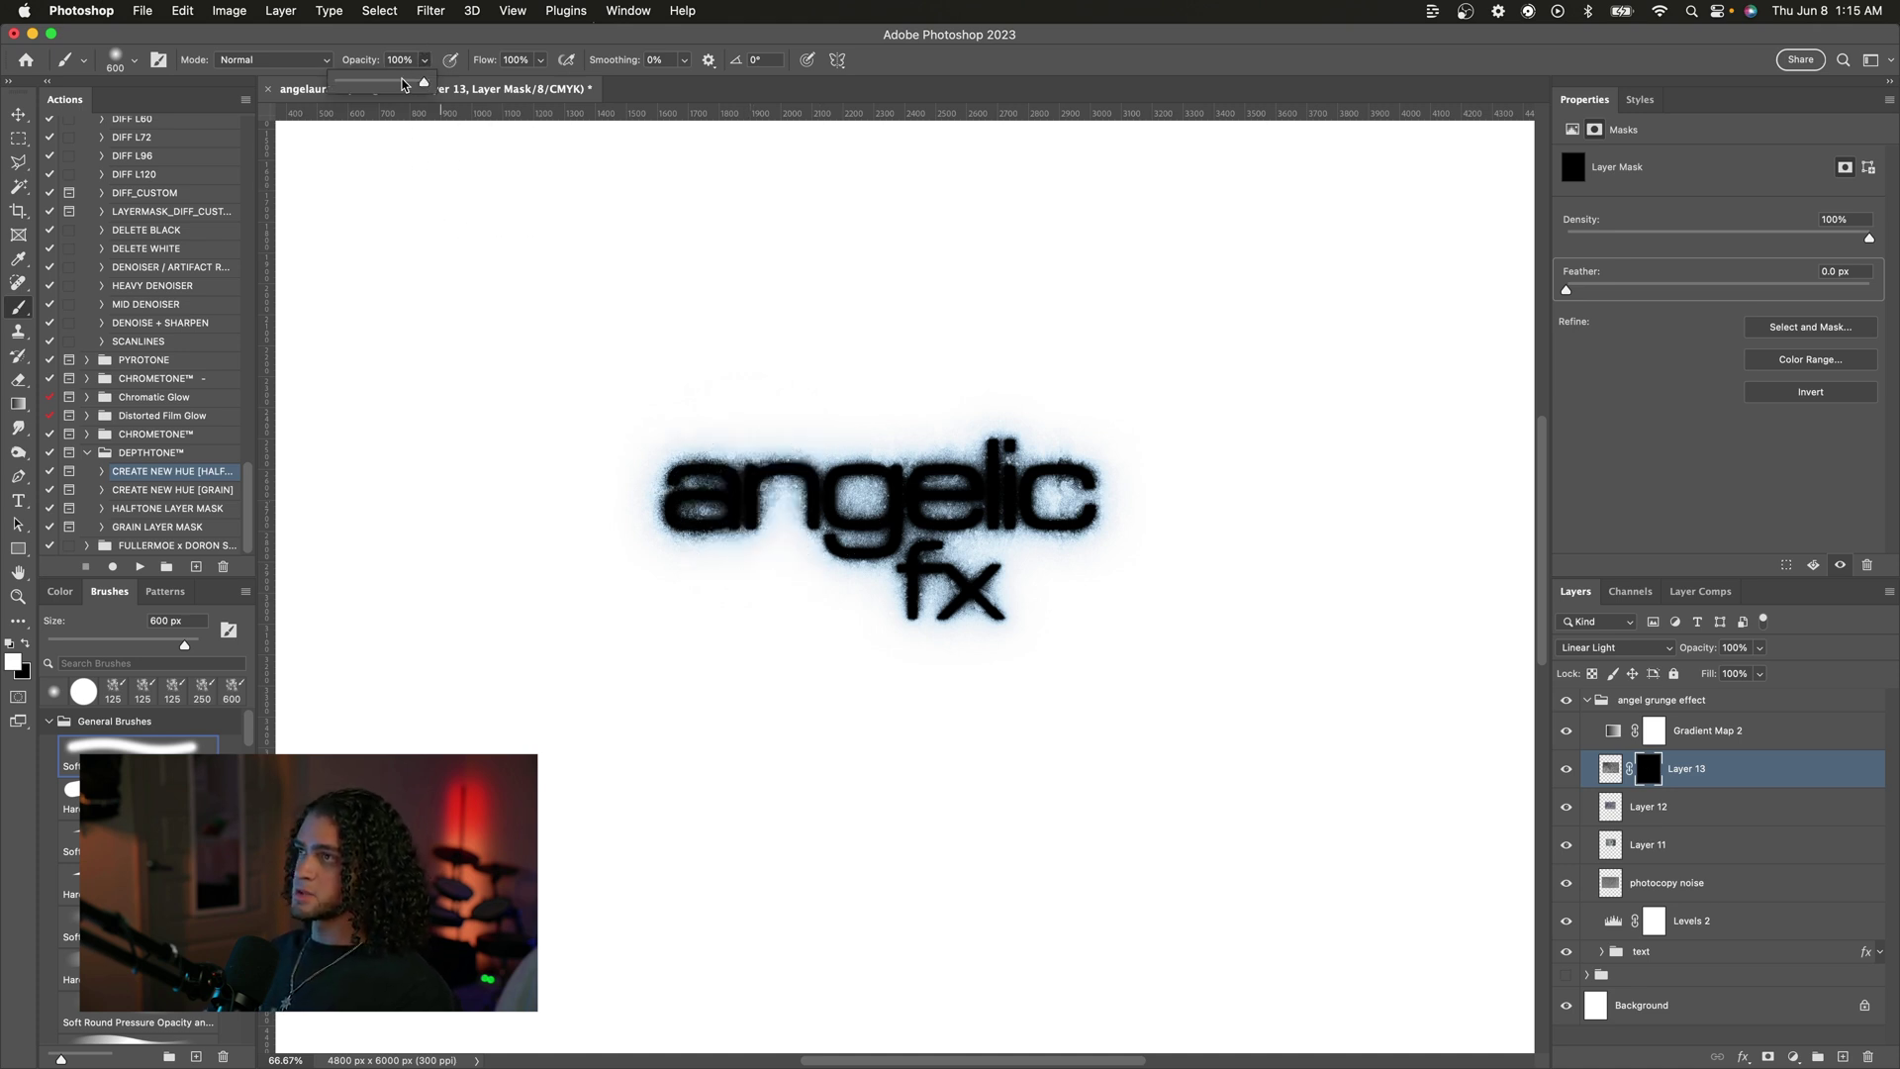
key(bracketleft)
key(bracketleft)
key(bracketleft)
key(bracketleft)
mouse_move(1058, 490)
mouse_down()
mouse_move(952, 457)
mouse_move(967, 470)
mouse_move(985, 414)
mouse_move(1000, 462)
mouse_move(854, 453)
mouse_move(986, 608)
mouse_move(866, 457)
mouse_move(1053, 560)
mouse_move(924, 563)
mouse_move(712, 513)
mouse_move(858, 574)
mouse_move(859, 532)
mouse_move(836, 529)
mouse_move(873, 528)
mouse_move(899, 452)
mouse_move(929, 508)
mouse_move(840, 529)
mouse_move(780, 464)
mouse_up()
key(bracketright)
key(bracketright)
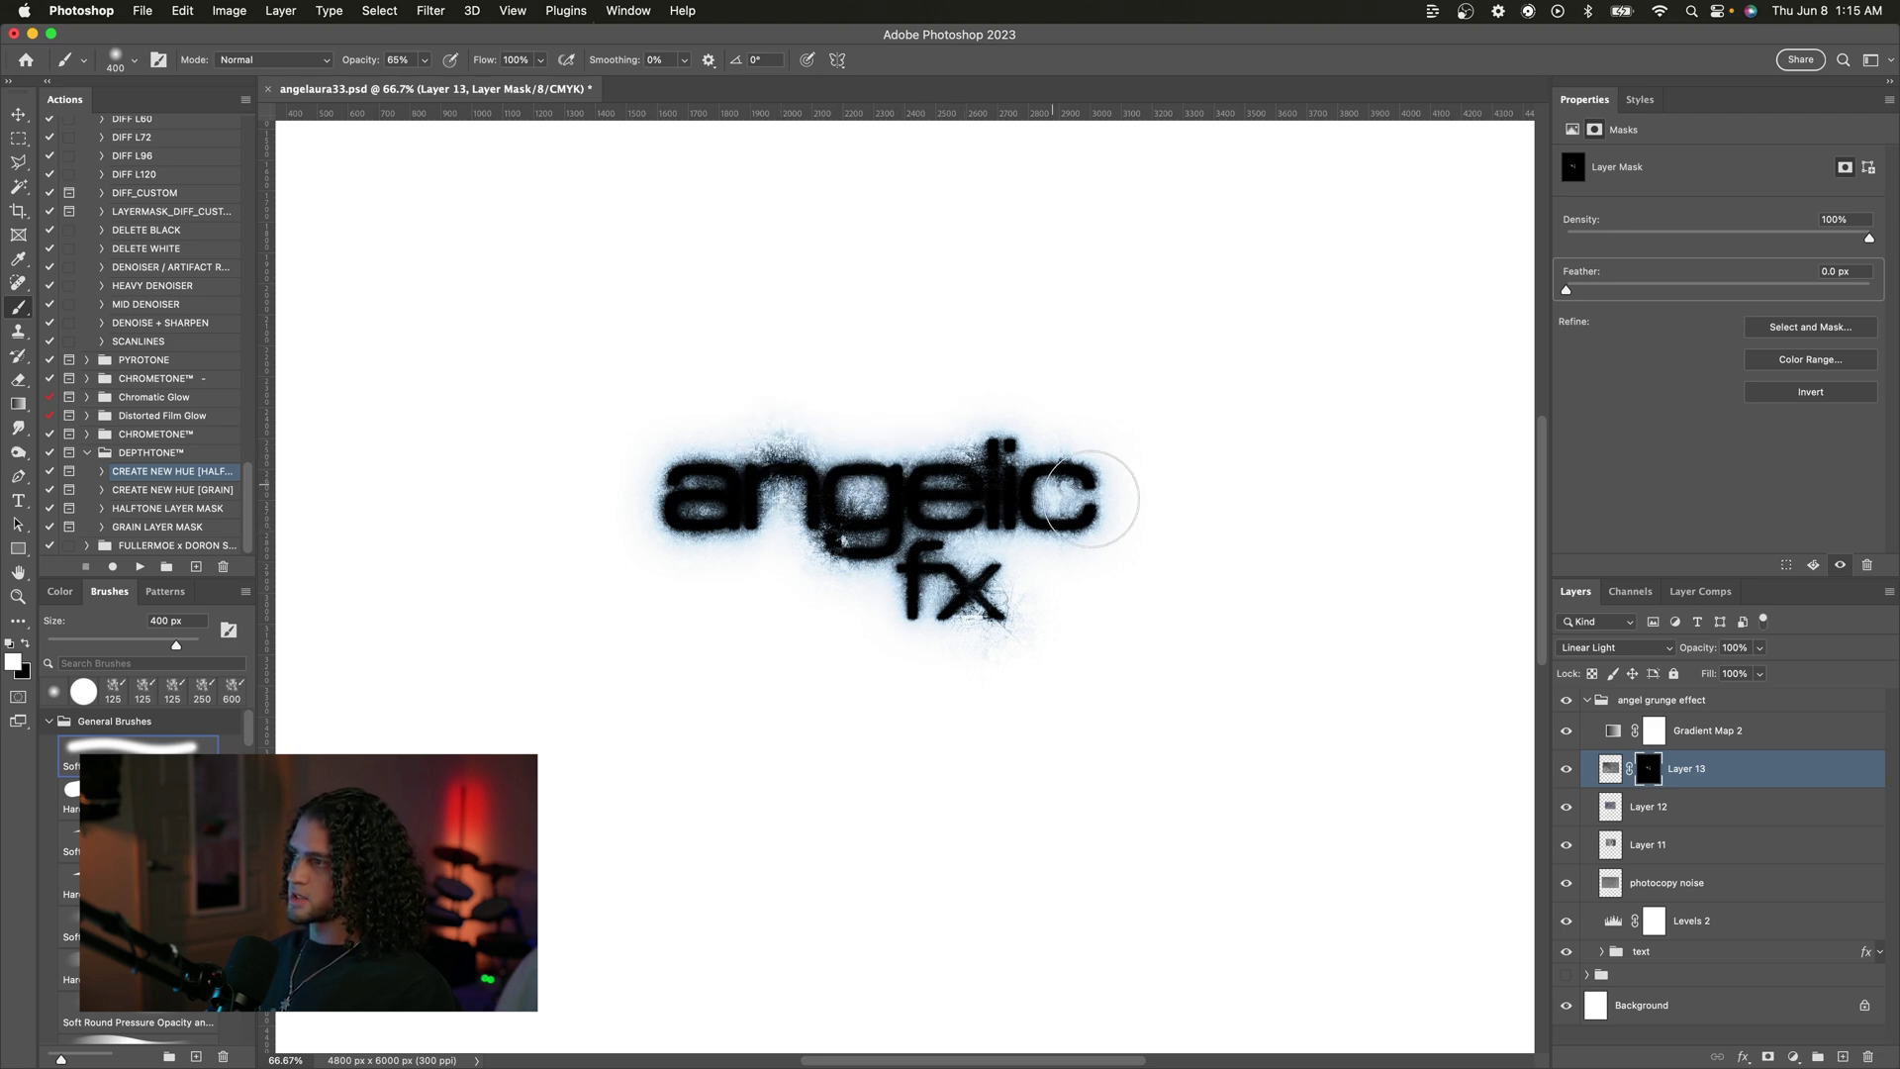
scroll(1165, 513, up, 2)
key(v)
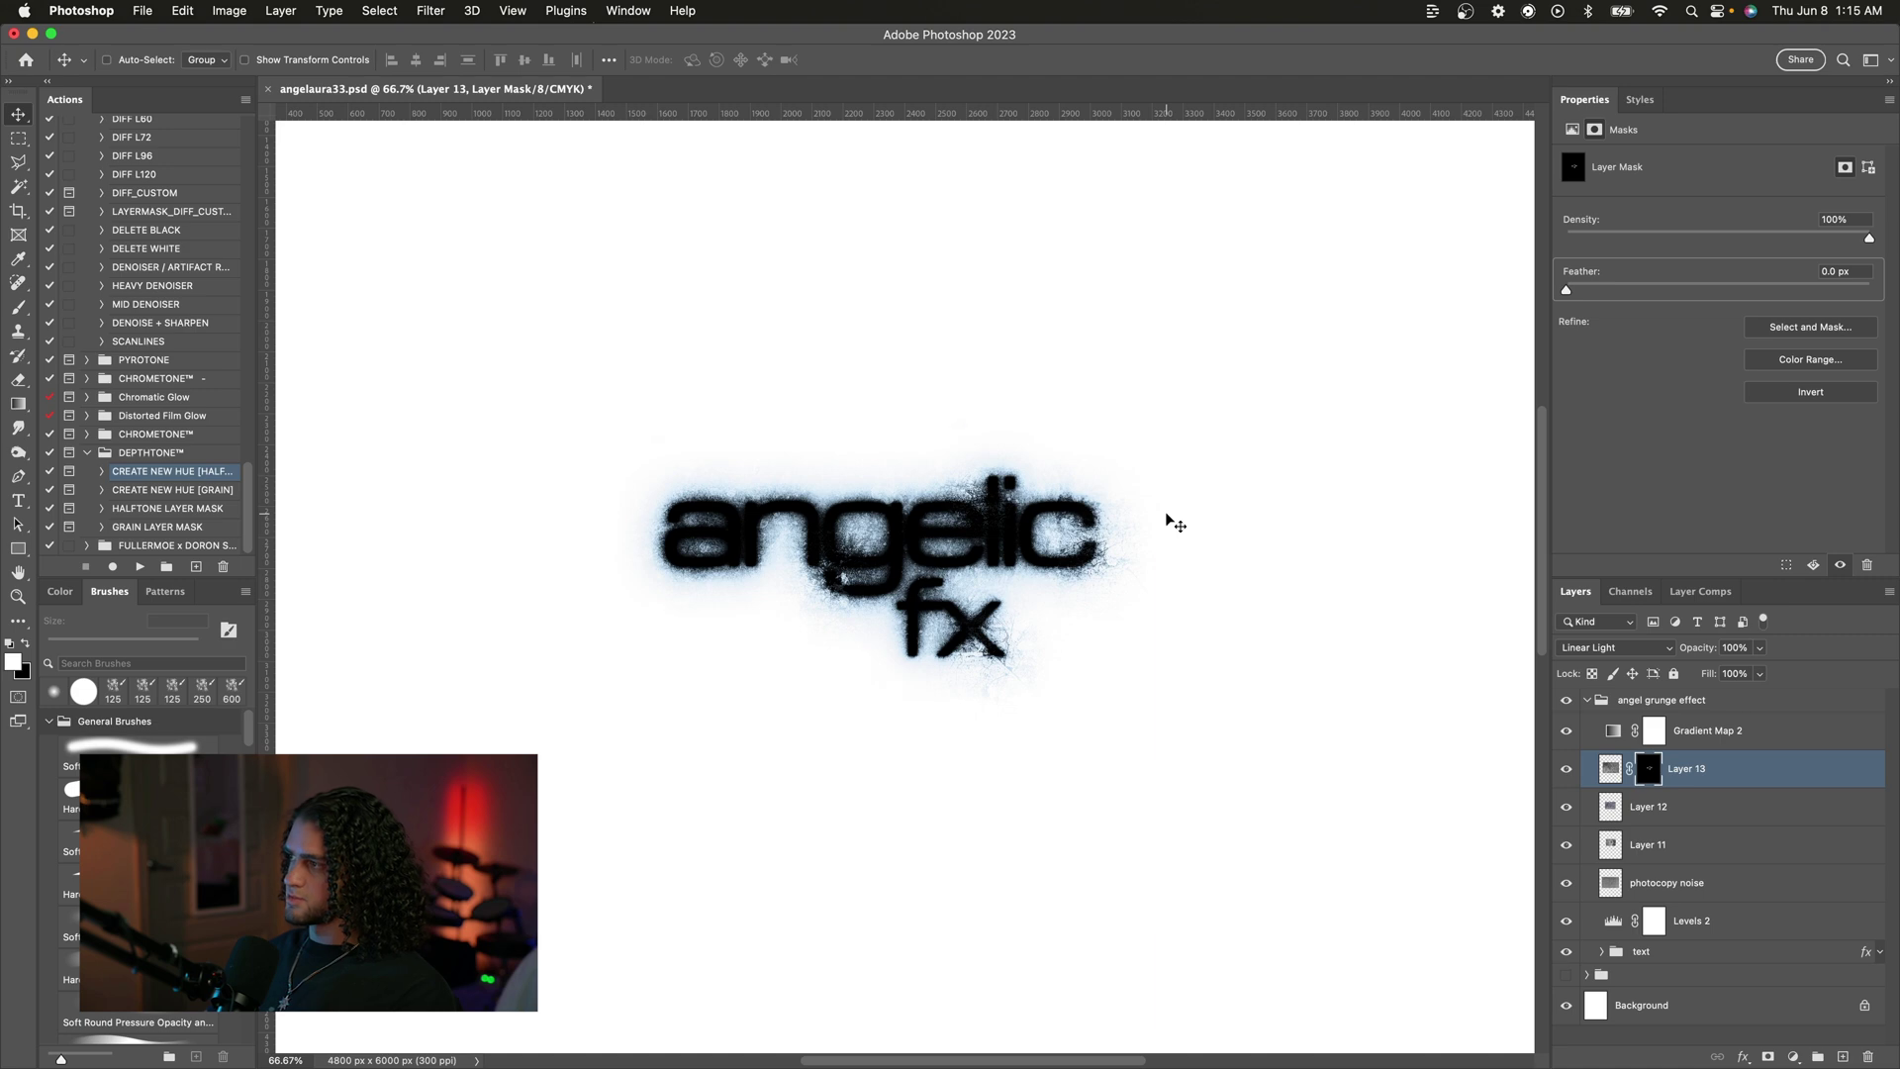
scroll(1167, 516, down, 2)
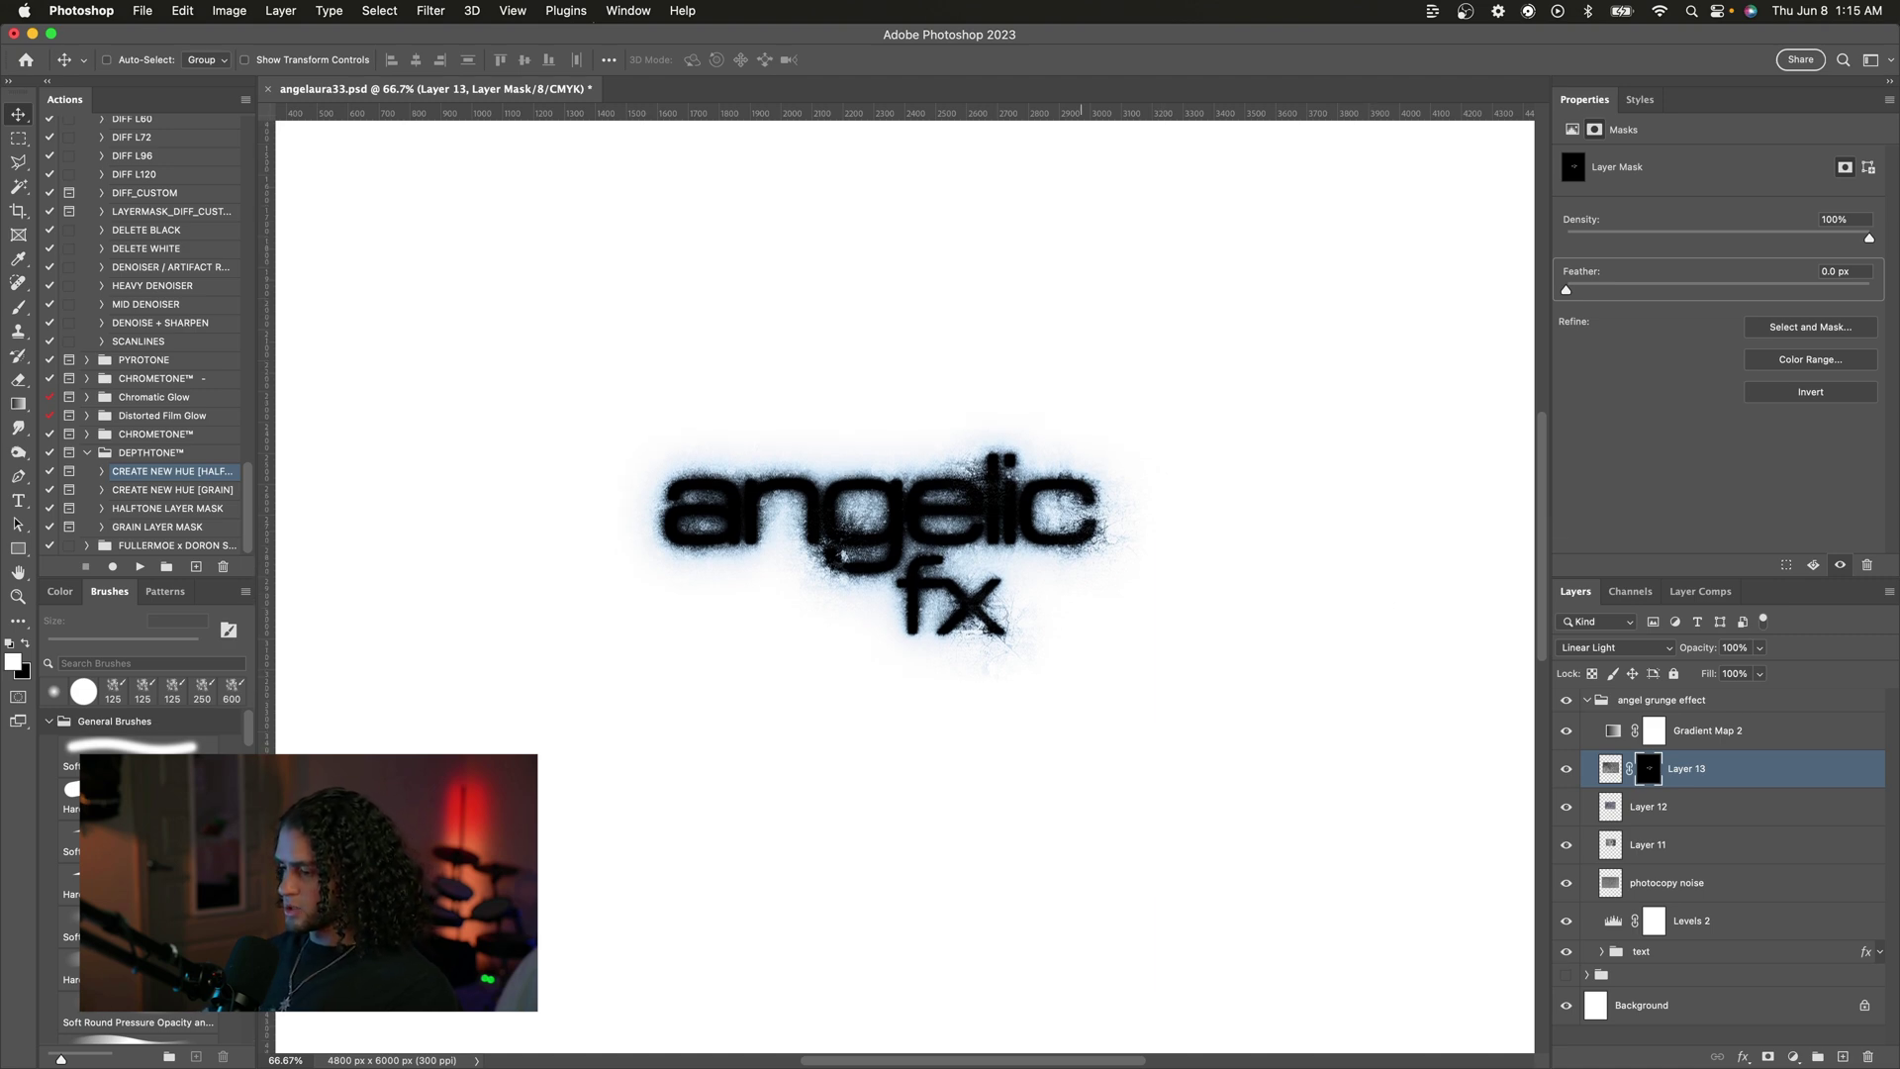
Step: Bring the 7 Burnt Receipt Textures image from the Chrome results into the Photoshop document above Layer 13, at about X 667 px, Y 1776 px
key(super+Tab)
scroll(1108, 633, down, 1)
scroll(1108, 634, down, 5)
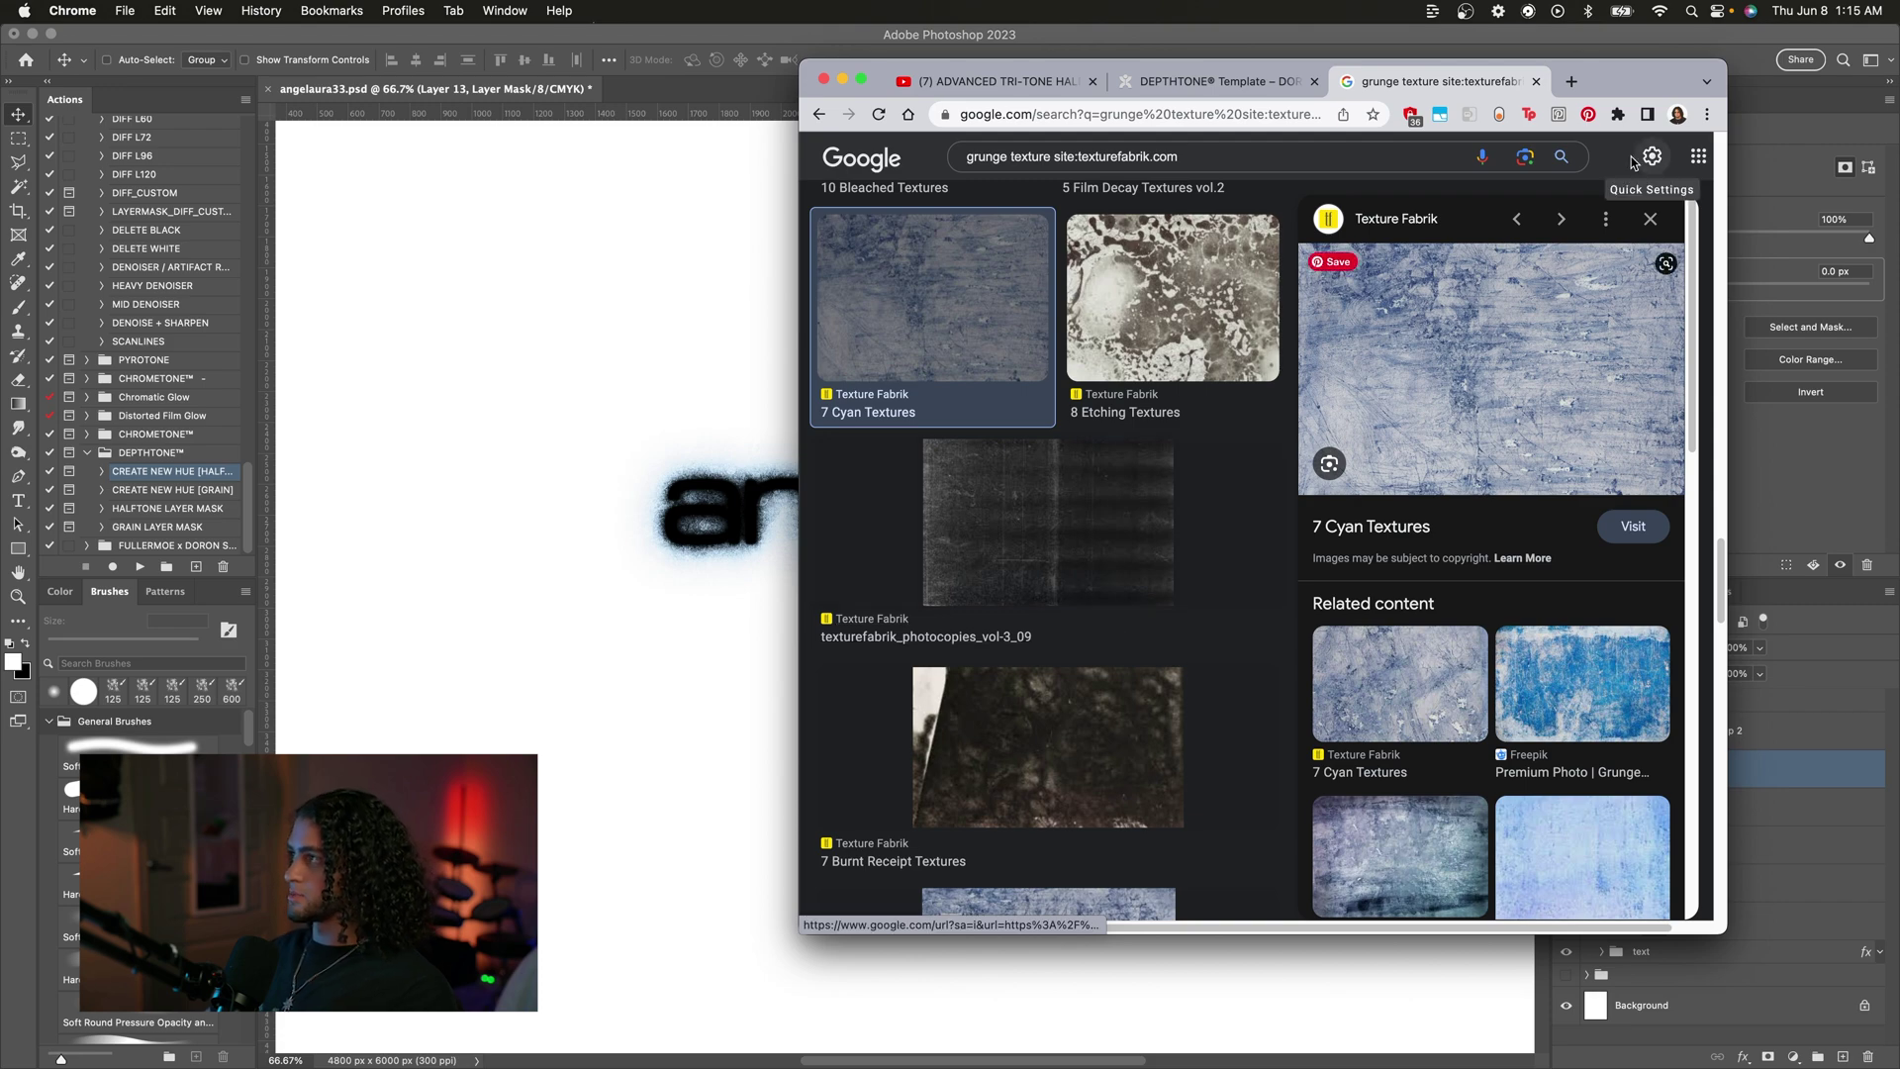
drag(1632, 81, 1534, 106)
click(974, 757)
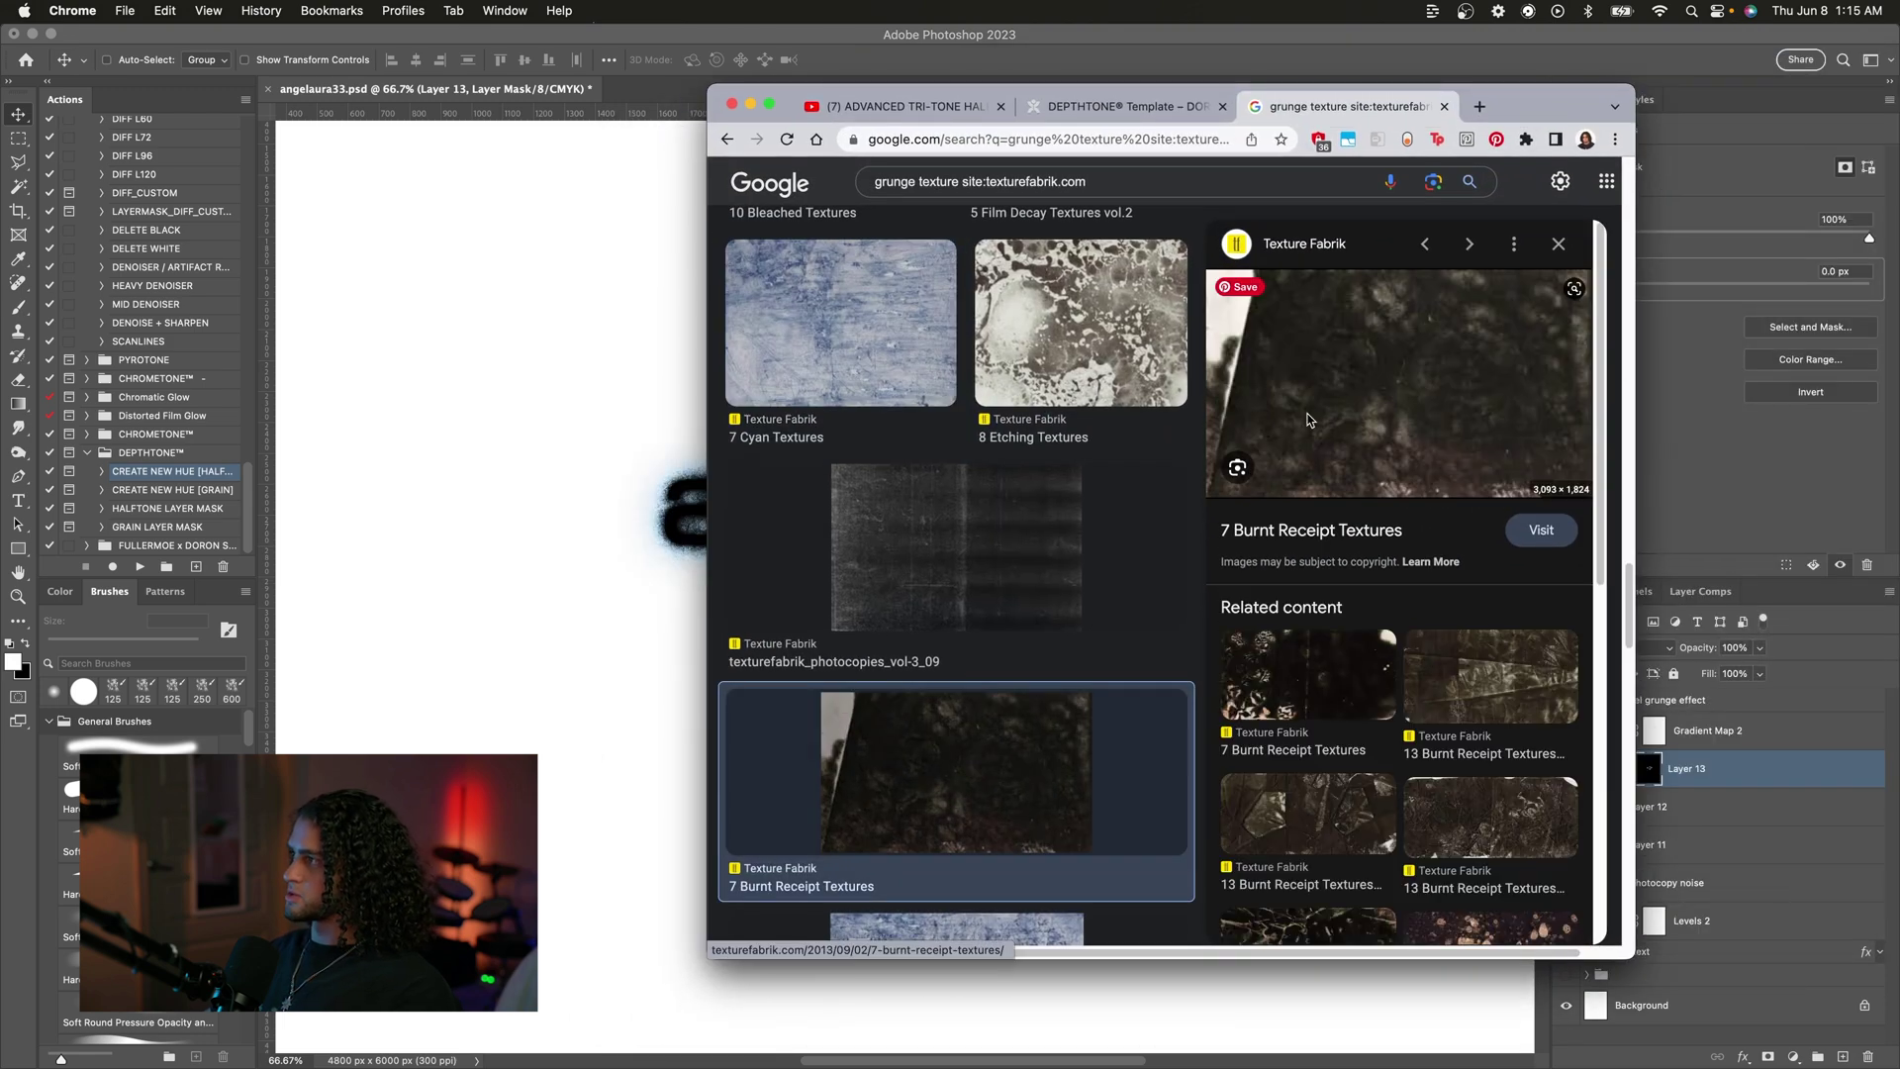
drag(535, 608, 555, 603)
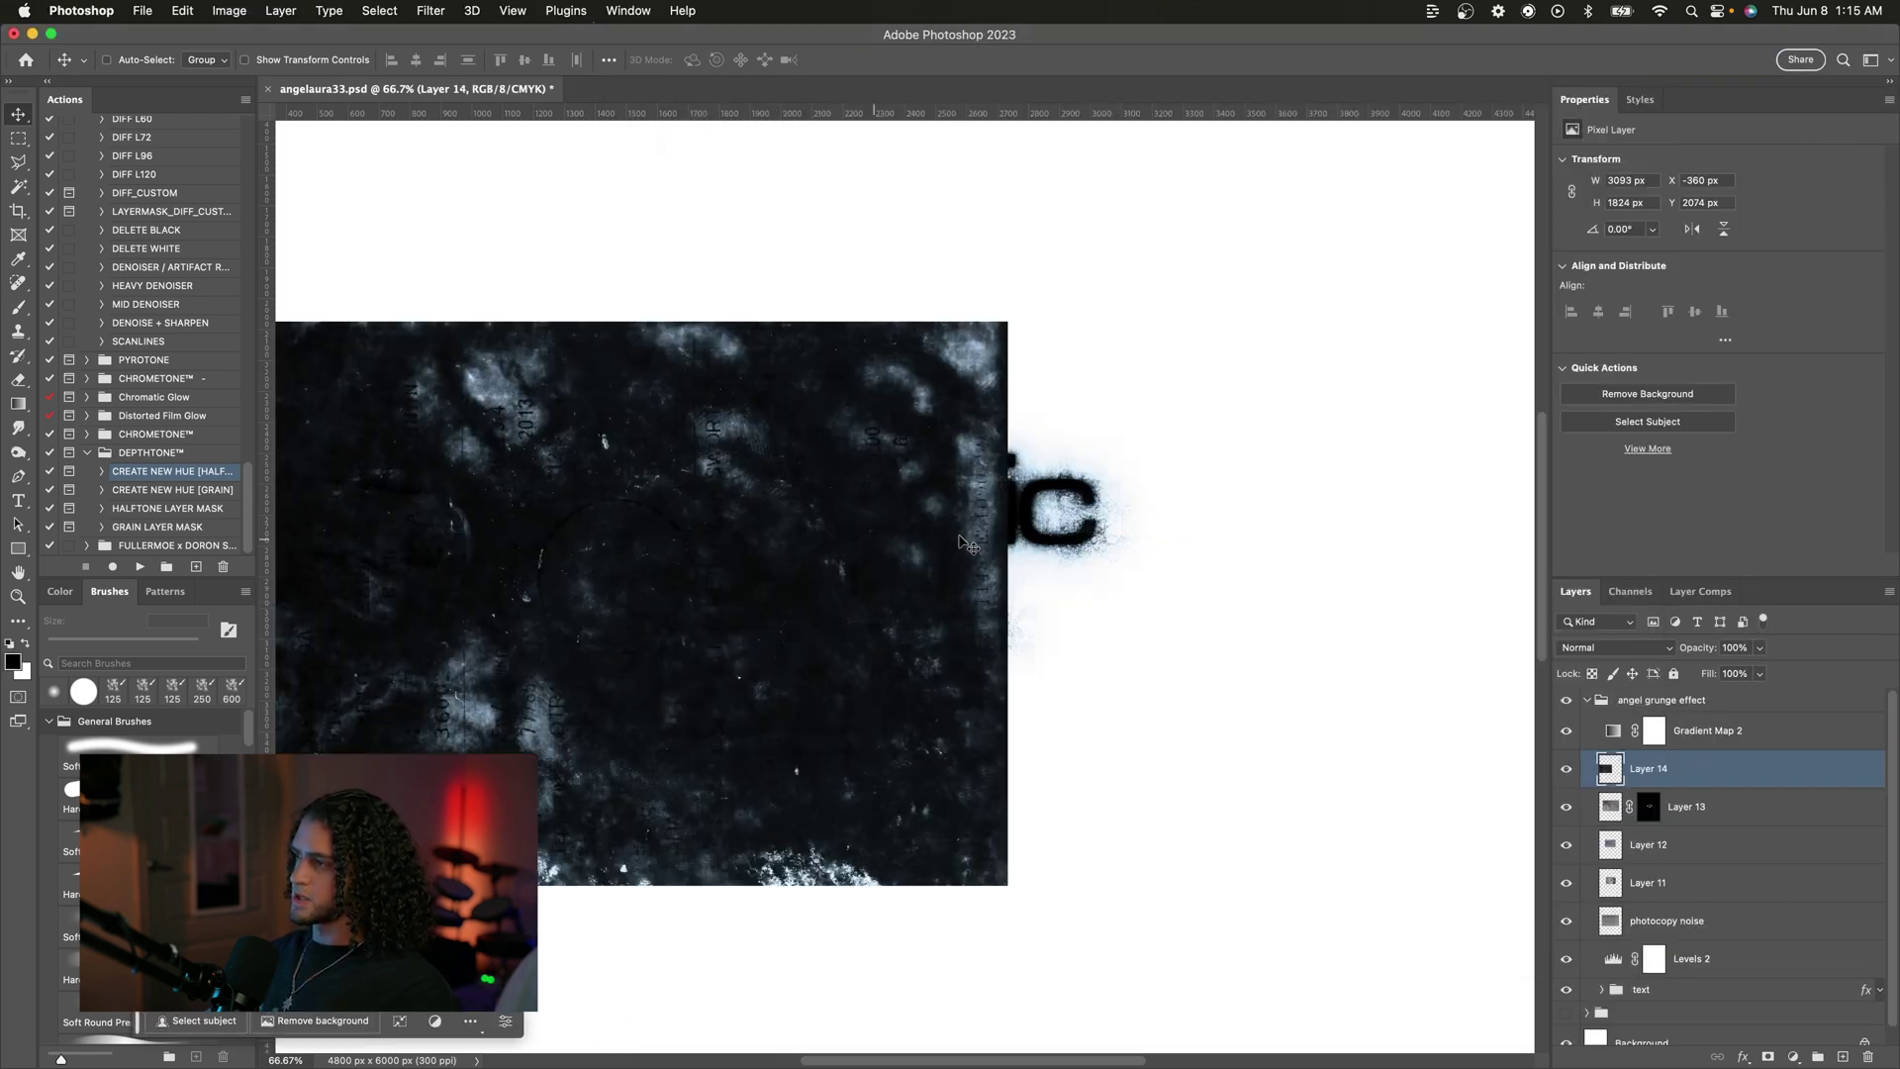
drag(1062, 406, 1101, 435)
Step: Invert the burnt receipt texture on Layer 14 and move it to about X 981 px, Y 1443 px
key(super)
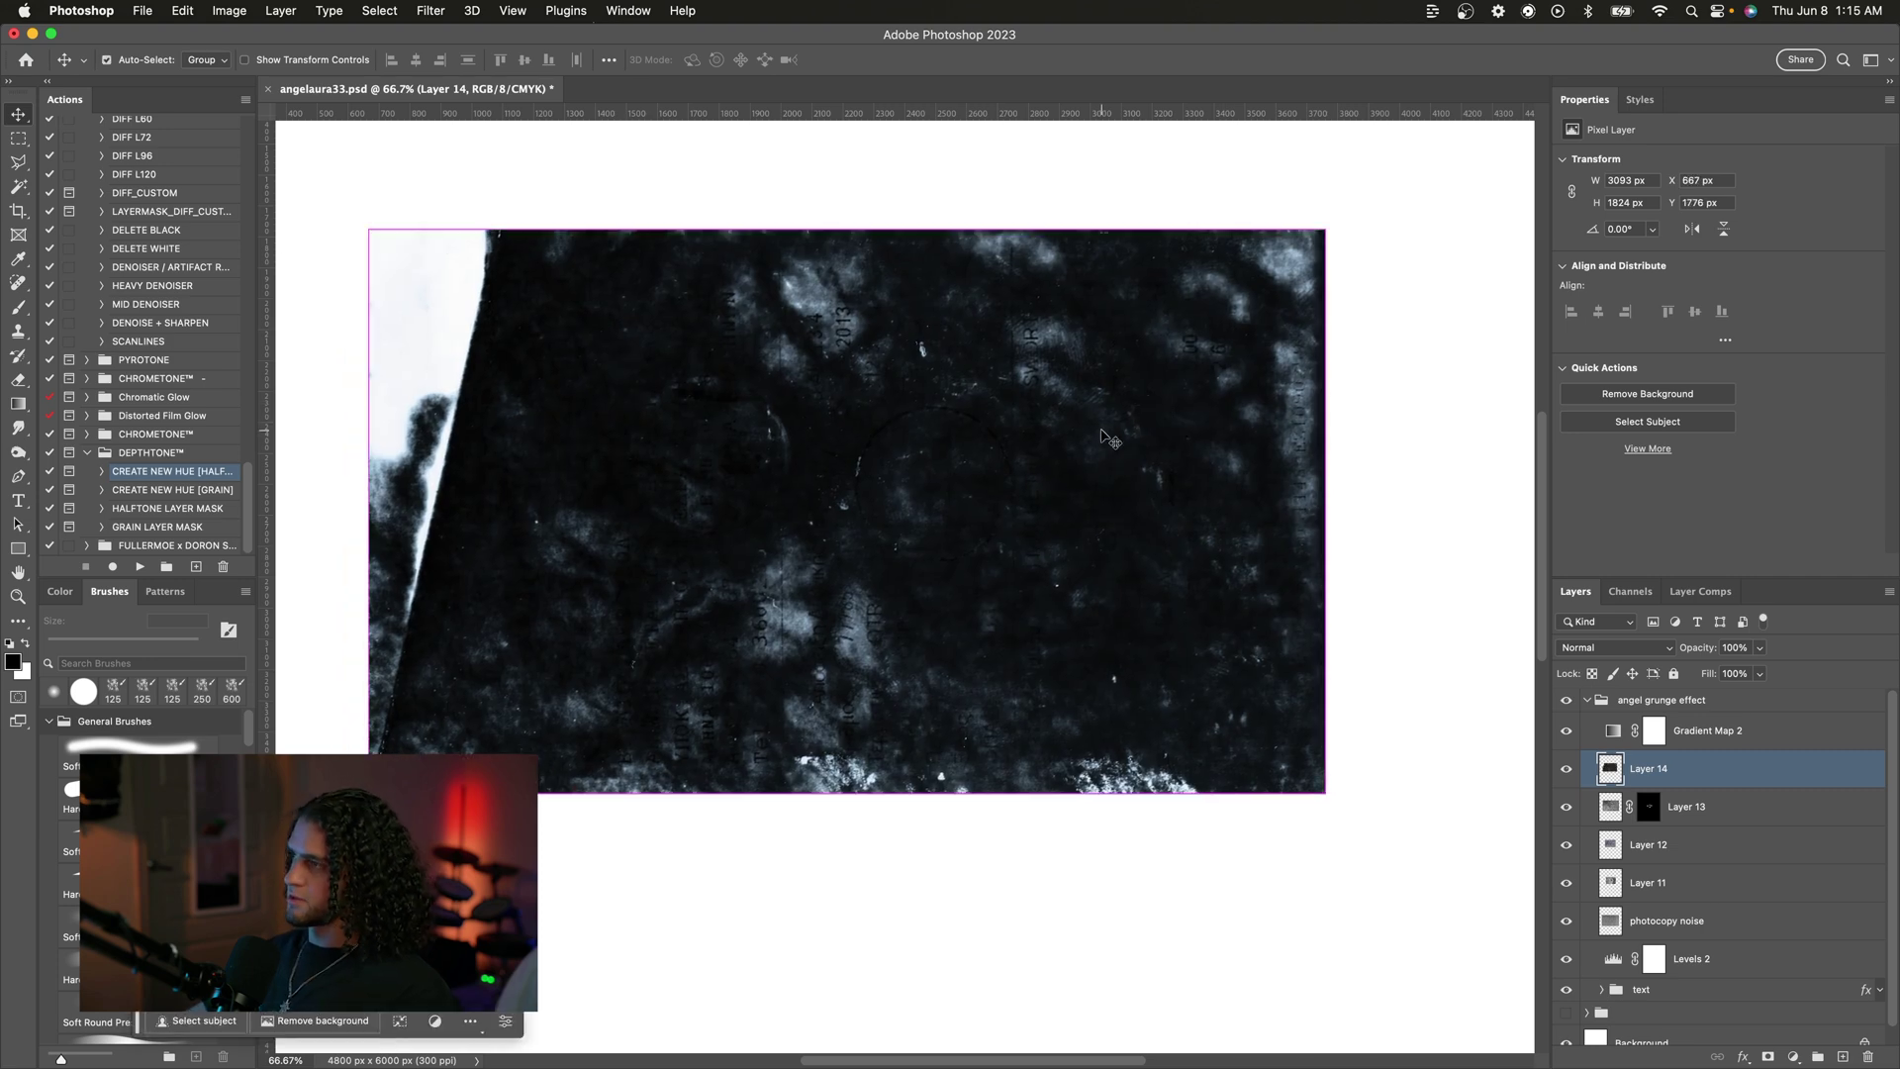
key(super+i)
drag(1165, 632, 1263, 528)
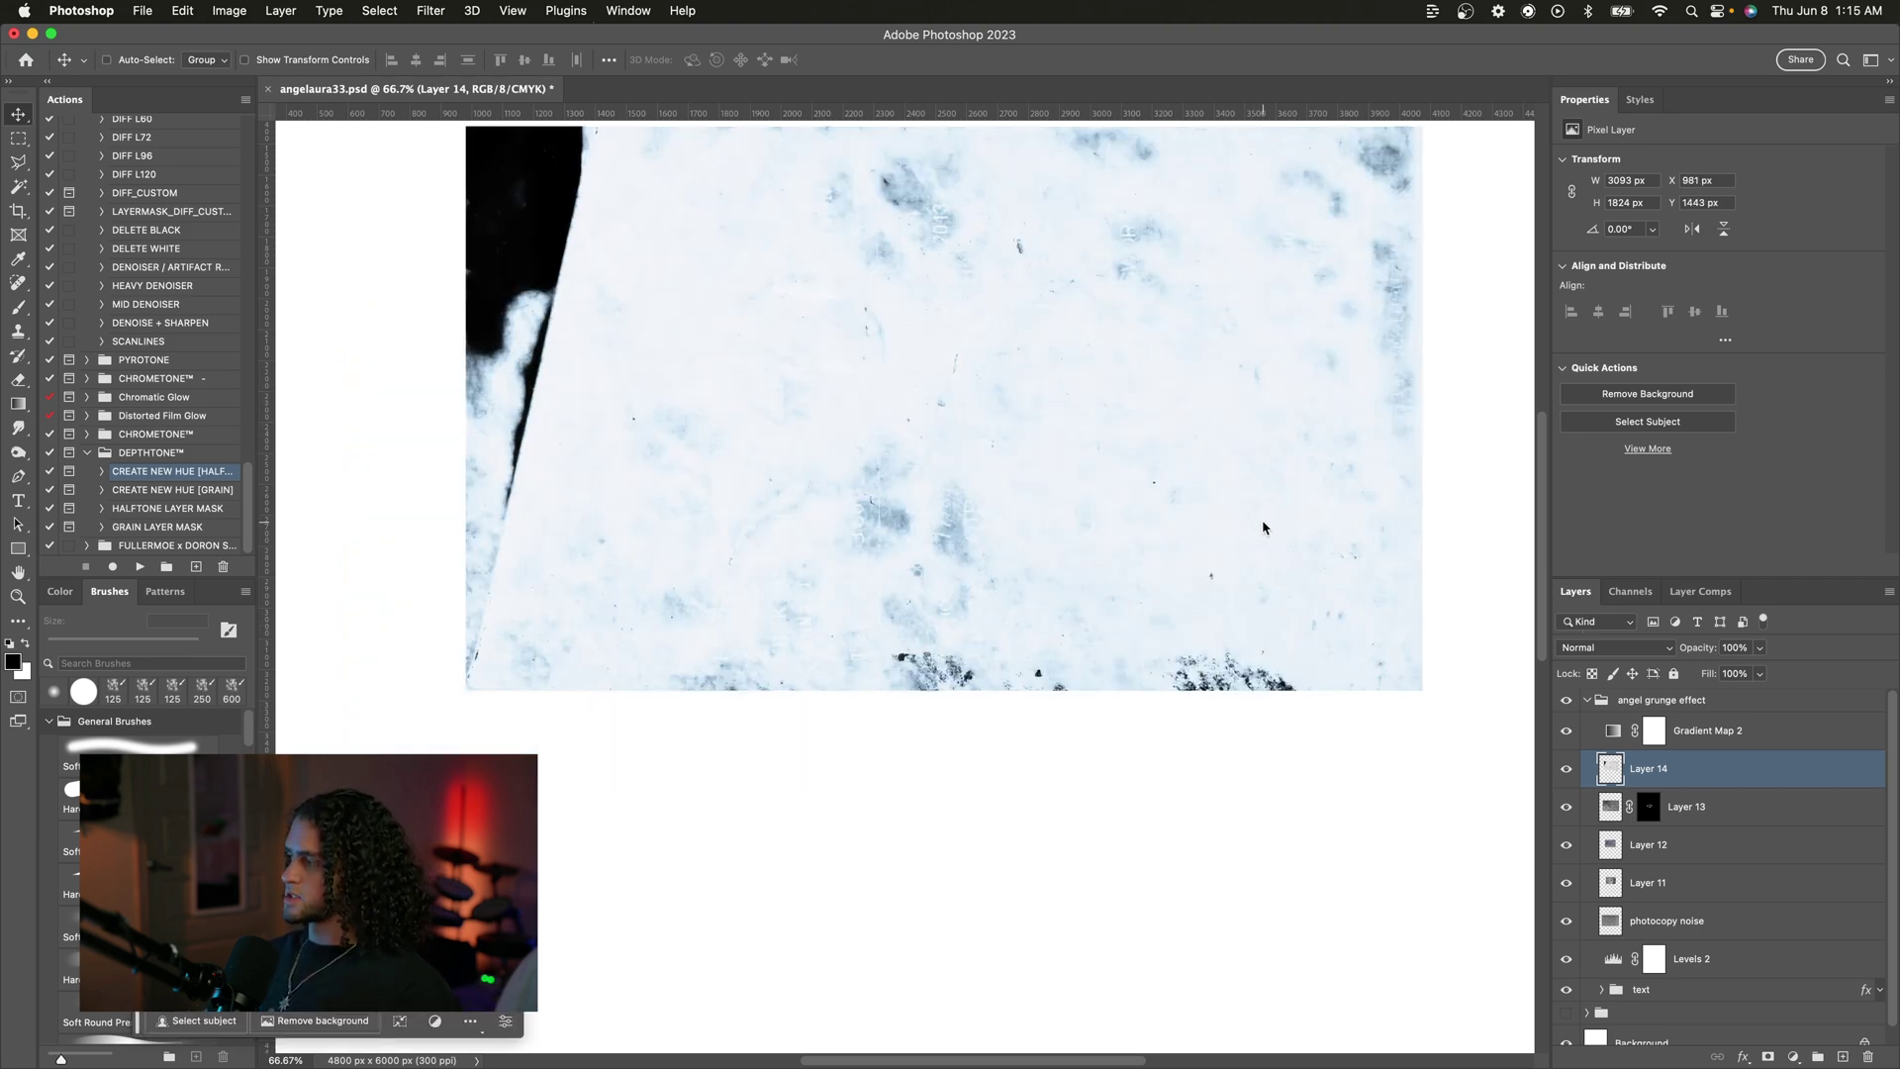
Step: Set Layer 14 to the Screen blend mode and move the texture down to about Y 1515 px
click(1613, 648)
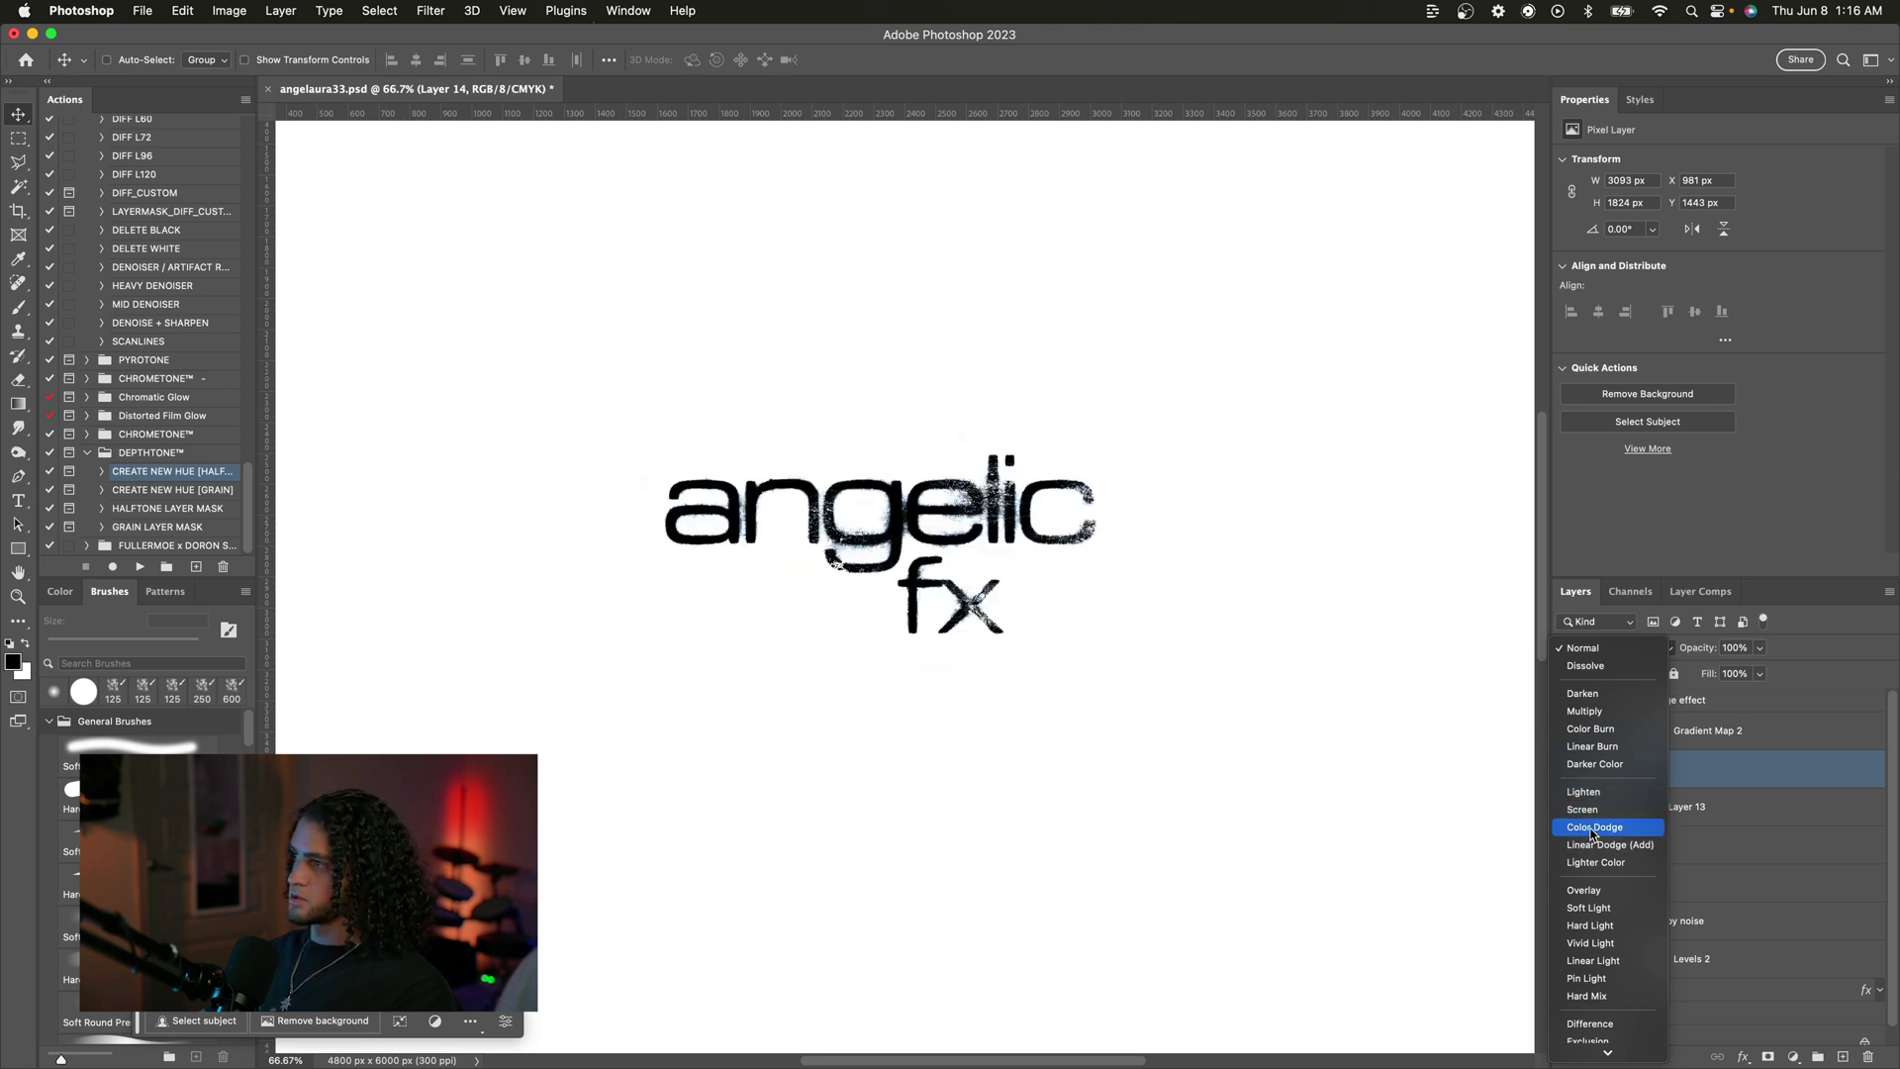
click(1586, 809)
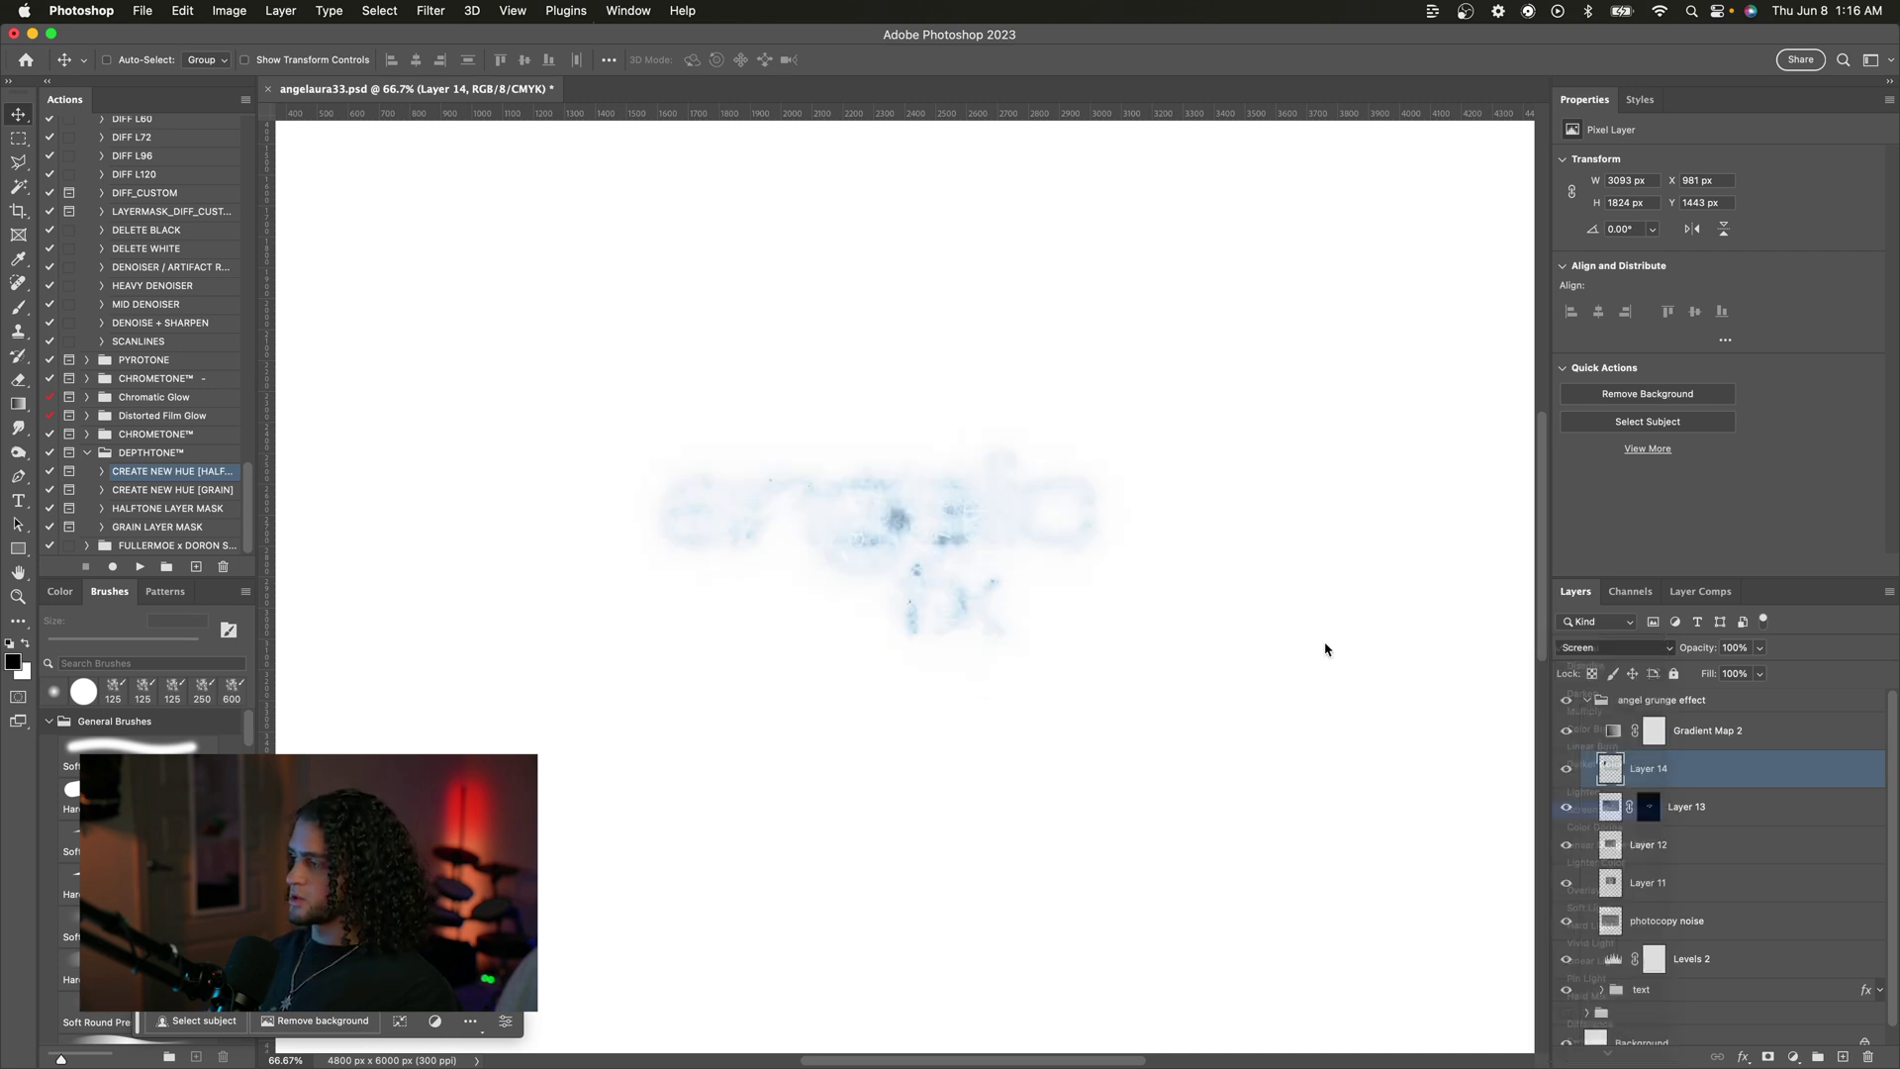
drag(1112, 467, 1111, 487)
Step: Apply Levels to Layer 14 with the input shadows at 79 and the midtones at 0.27
key(super+l)
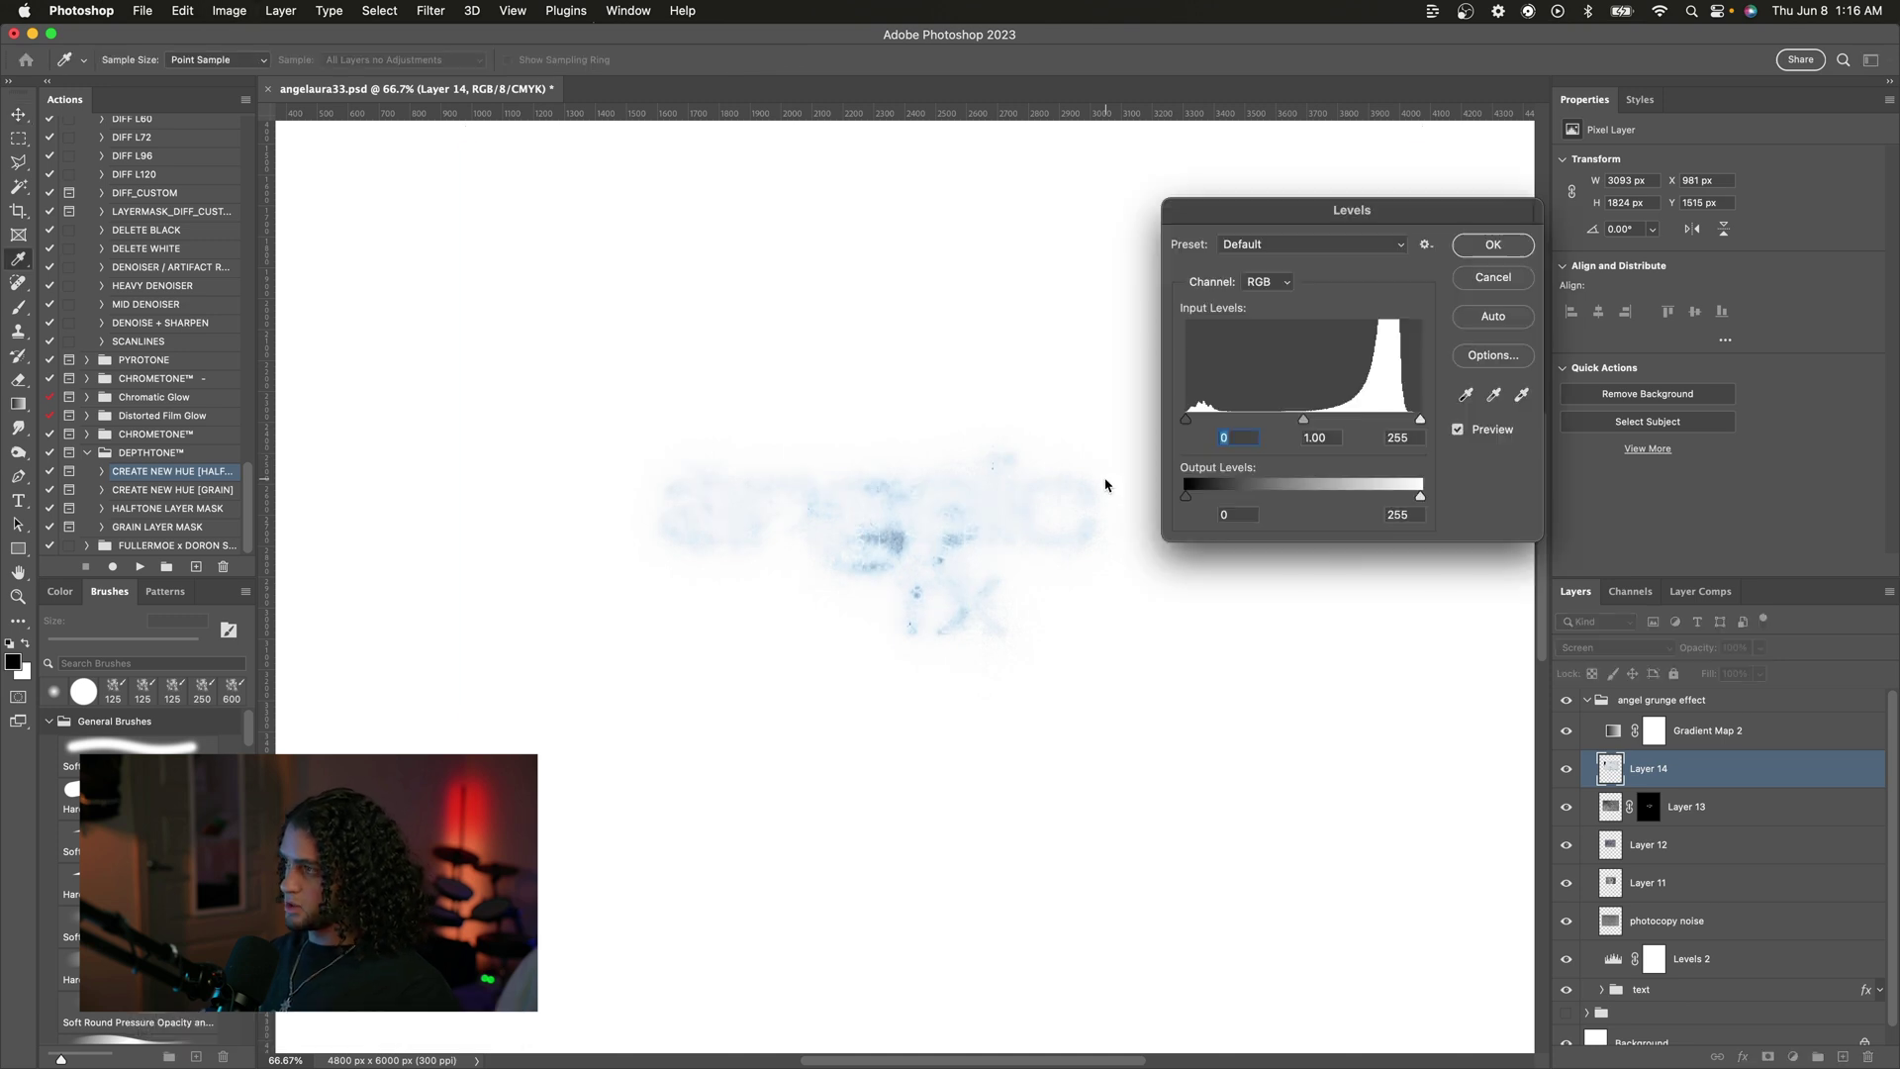
drag(1316, 205, 1246, 206)
drag(1113, 416, 1321, 423)
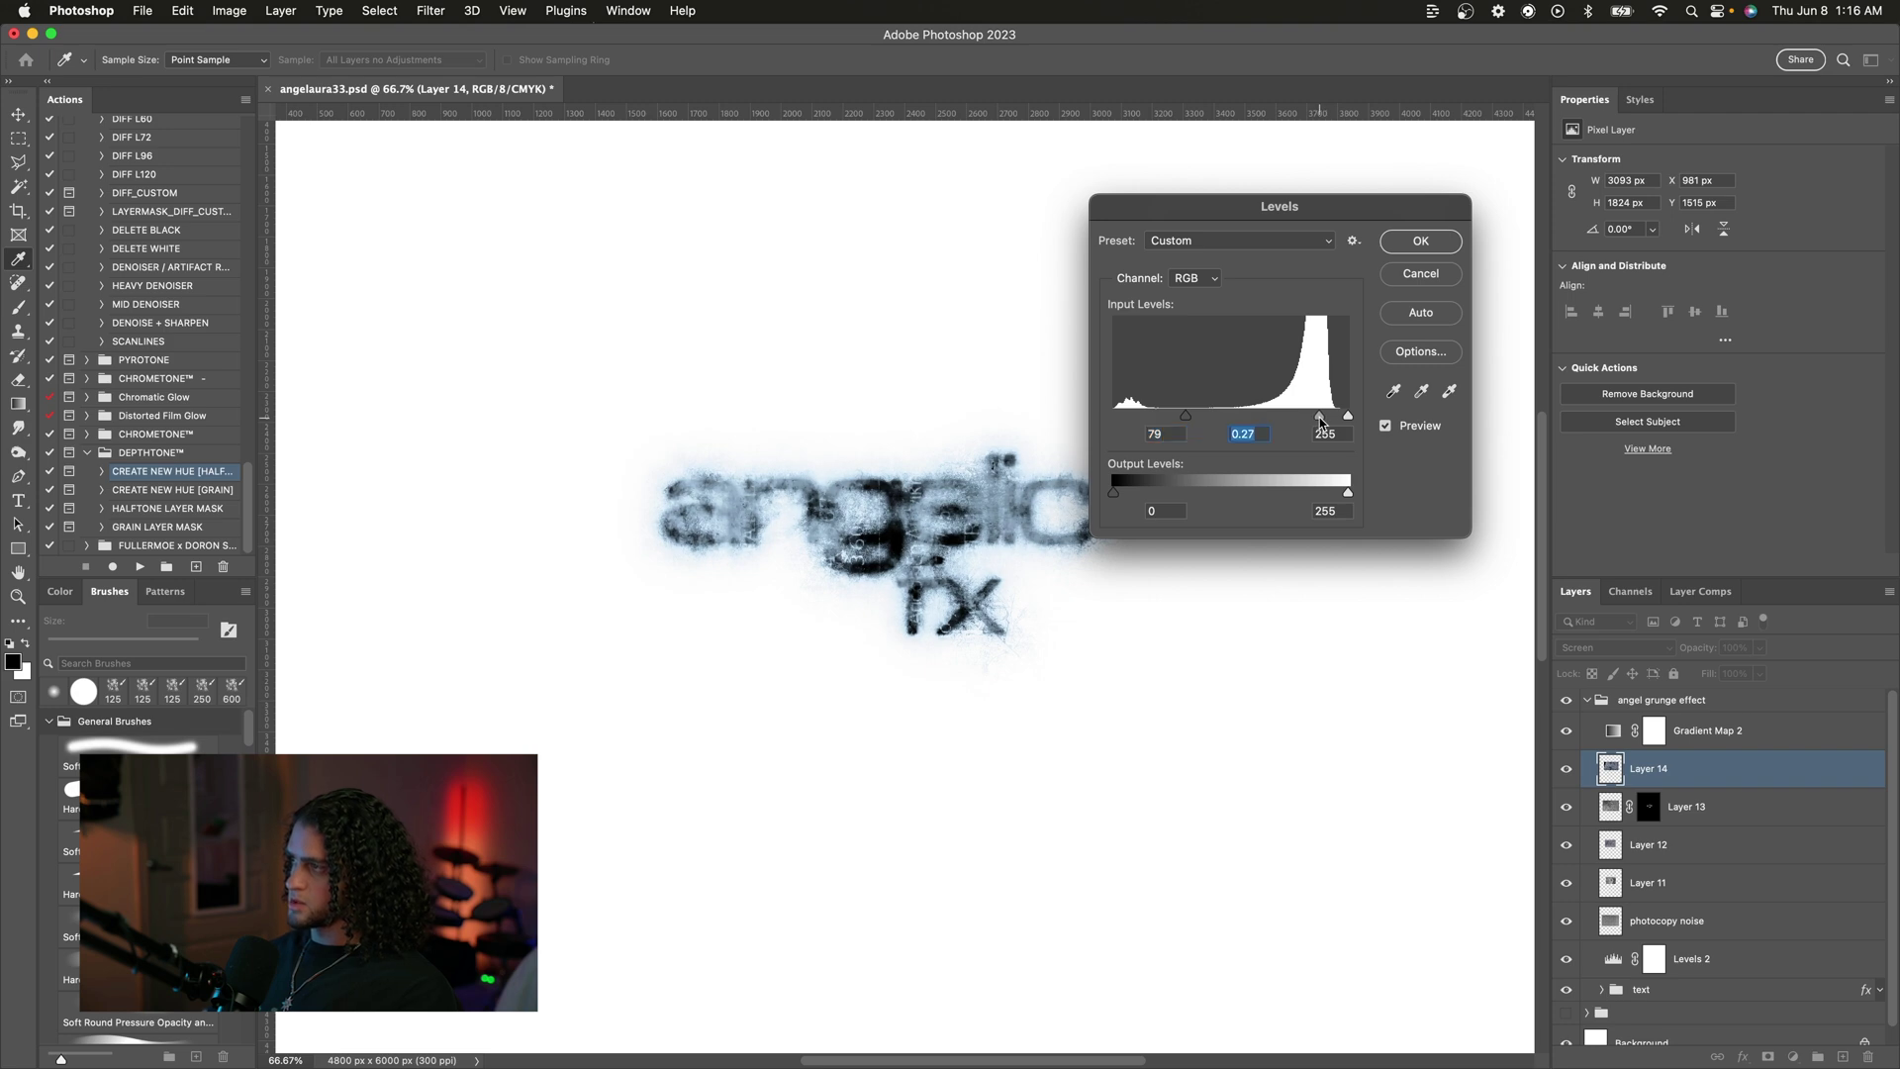
key(Return)
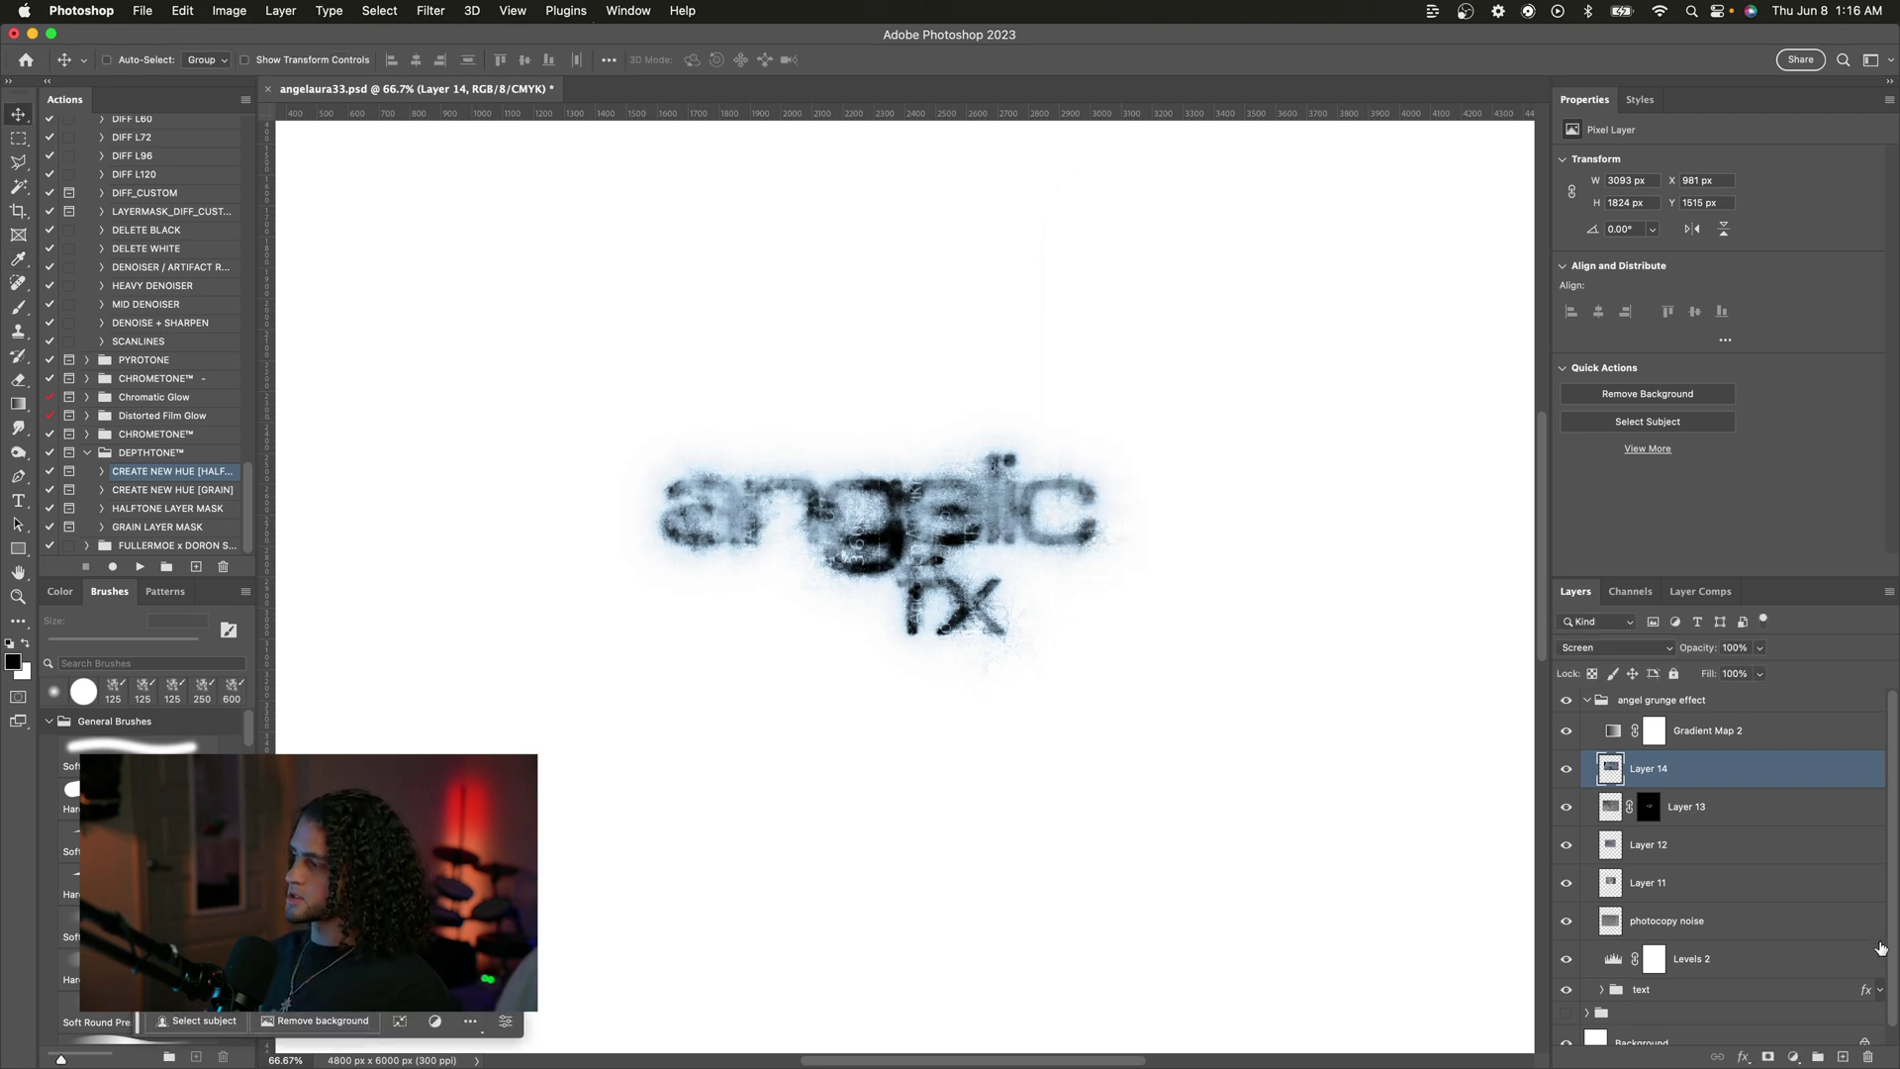
Step: Add a black mask to Layer 14 and paint white with a roughly 300 px brush to reveal texture over the end of "angelic"
click(1768, 1057)
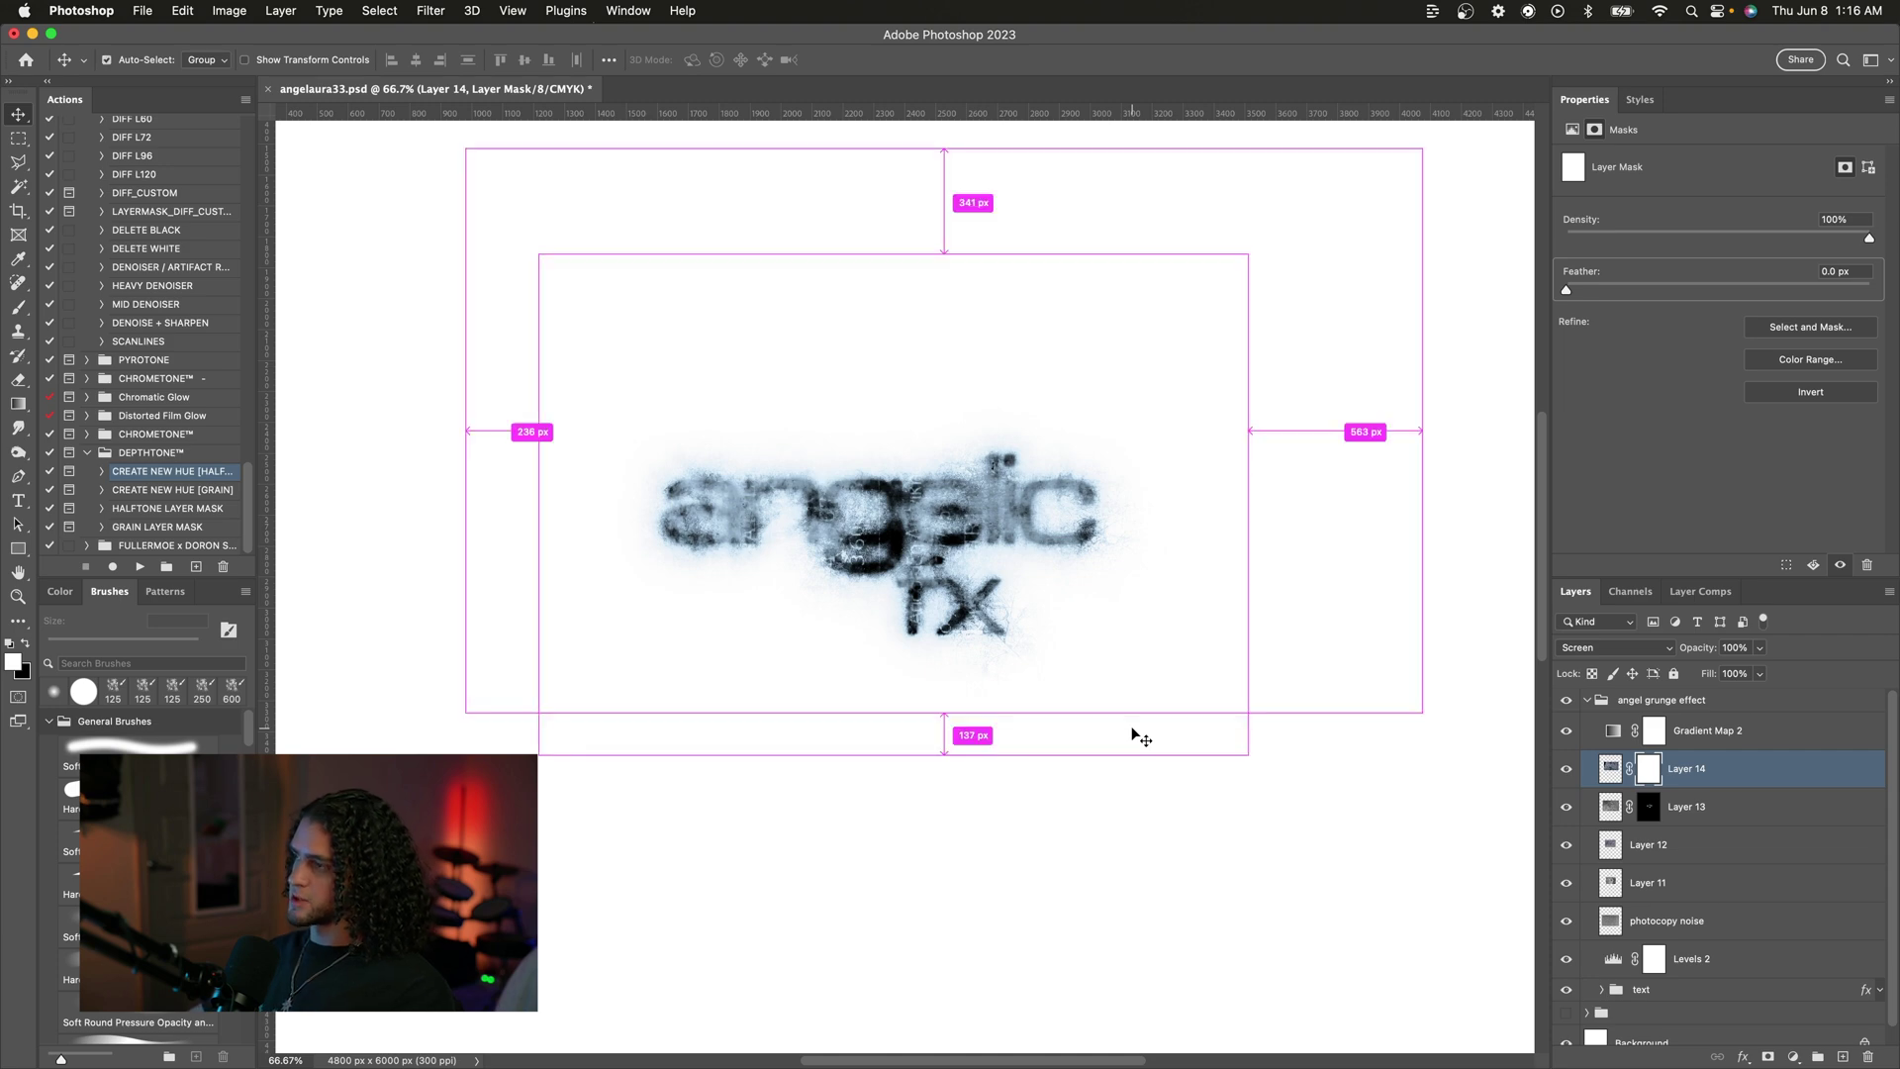
key(super+i)
key(b)
key(bracketleft)
key(bracketleft)
mouse_move(1059, 555)
mouse_down()
mouse_move(1032, 467)
mouse_move(1028, 498)
mouse_move(1089, 459)
mouse_move(1029, 481)
mouse_up()
key(bracketleft)
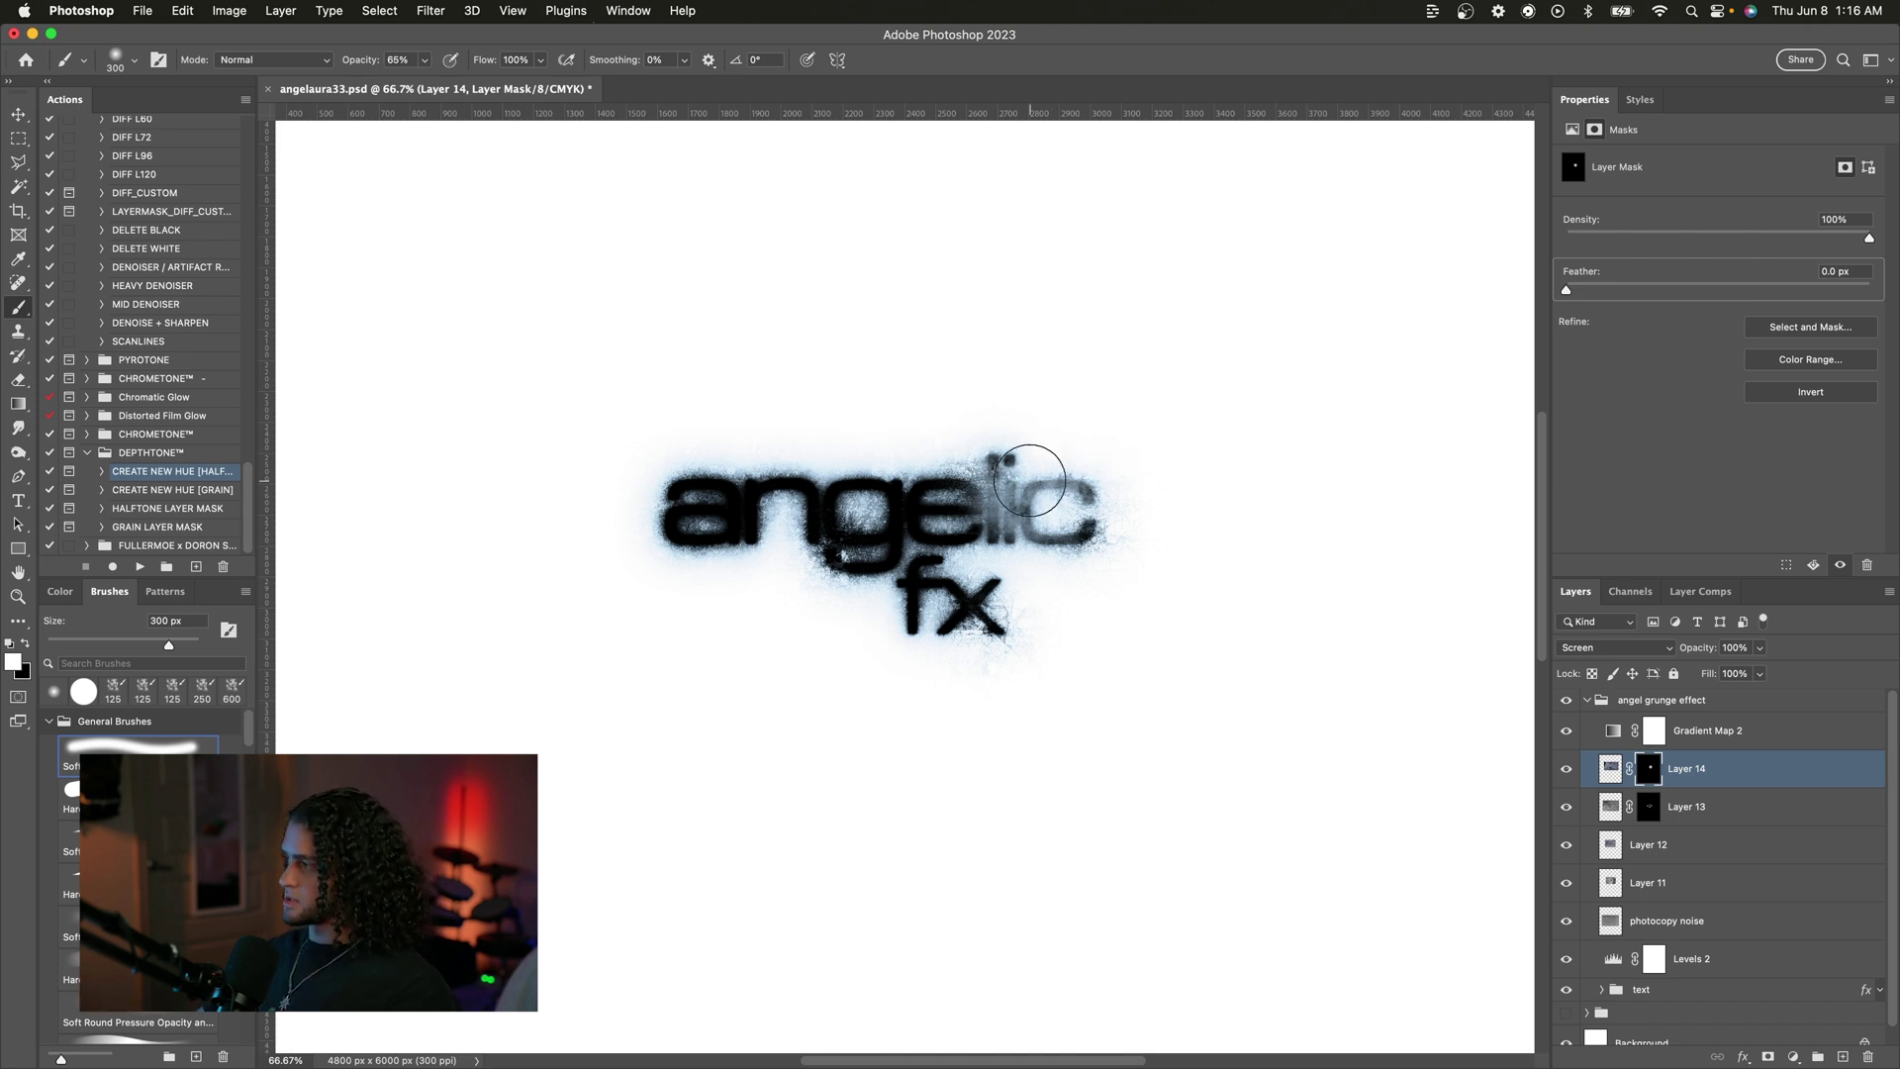
Step: Move the photocopy noise layer above Layer 14, directly below Gradient Map 2
click(1694, 924)
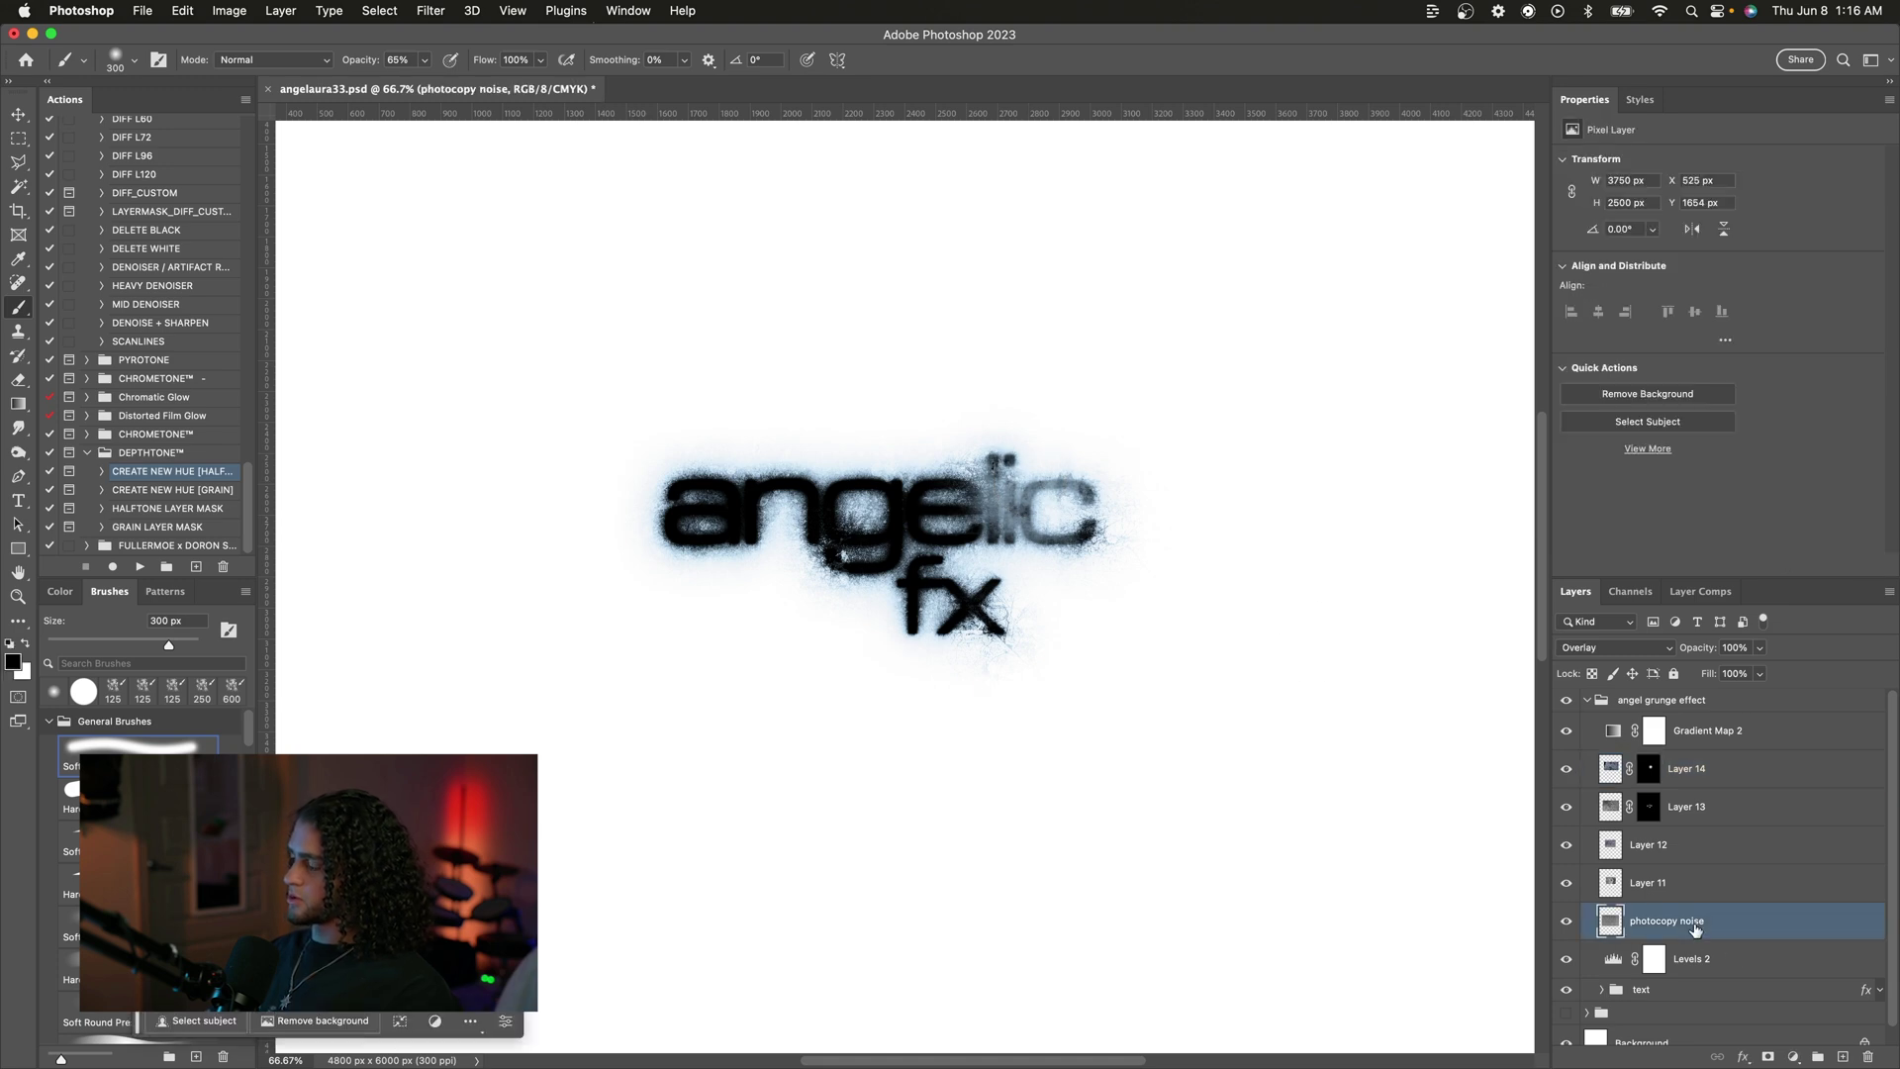
key(v)
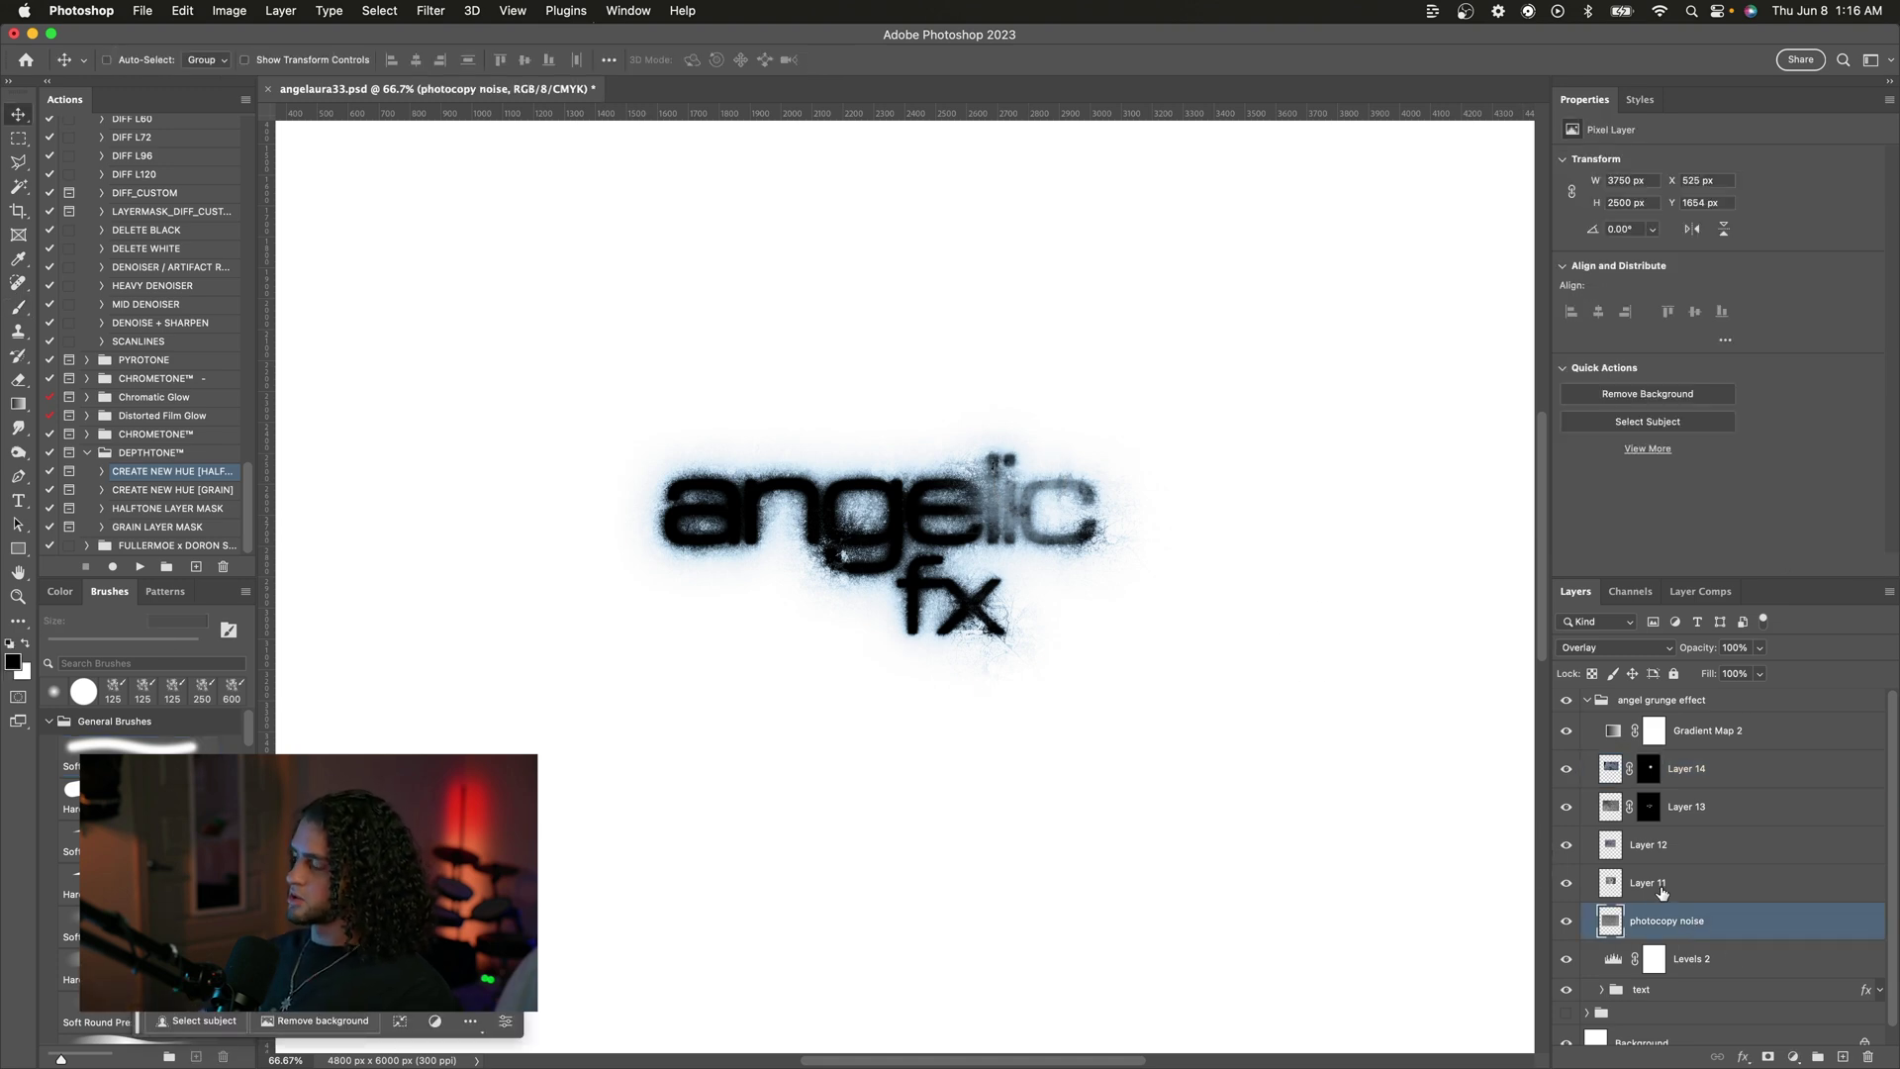
drag(1688, 913, 1675, 762)
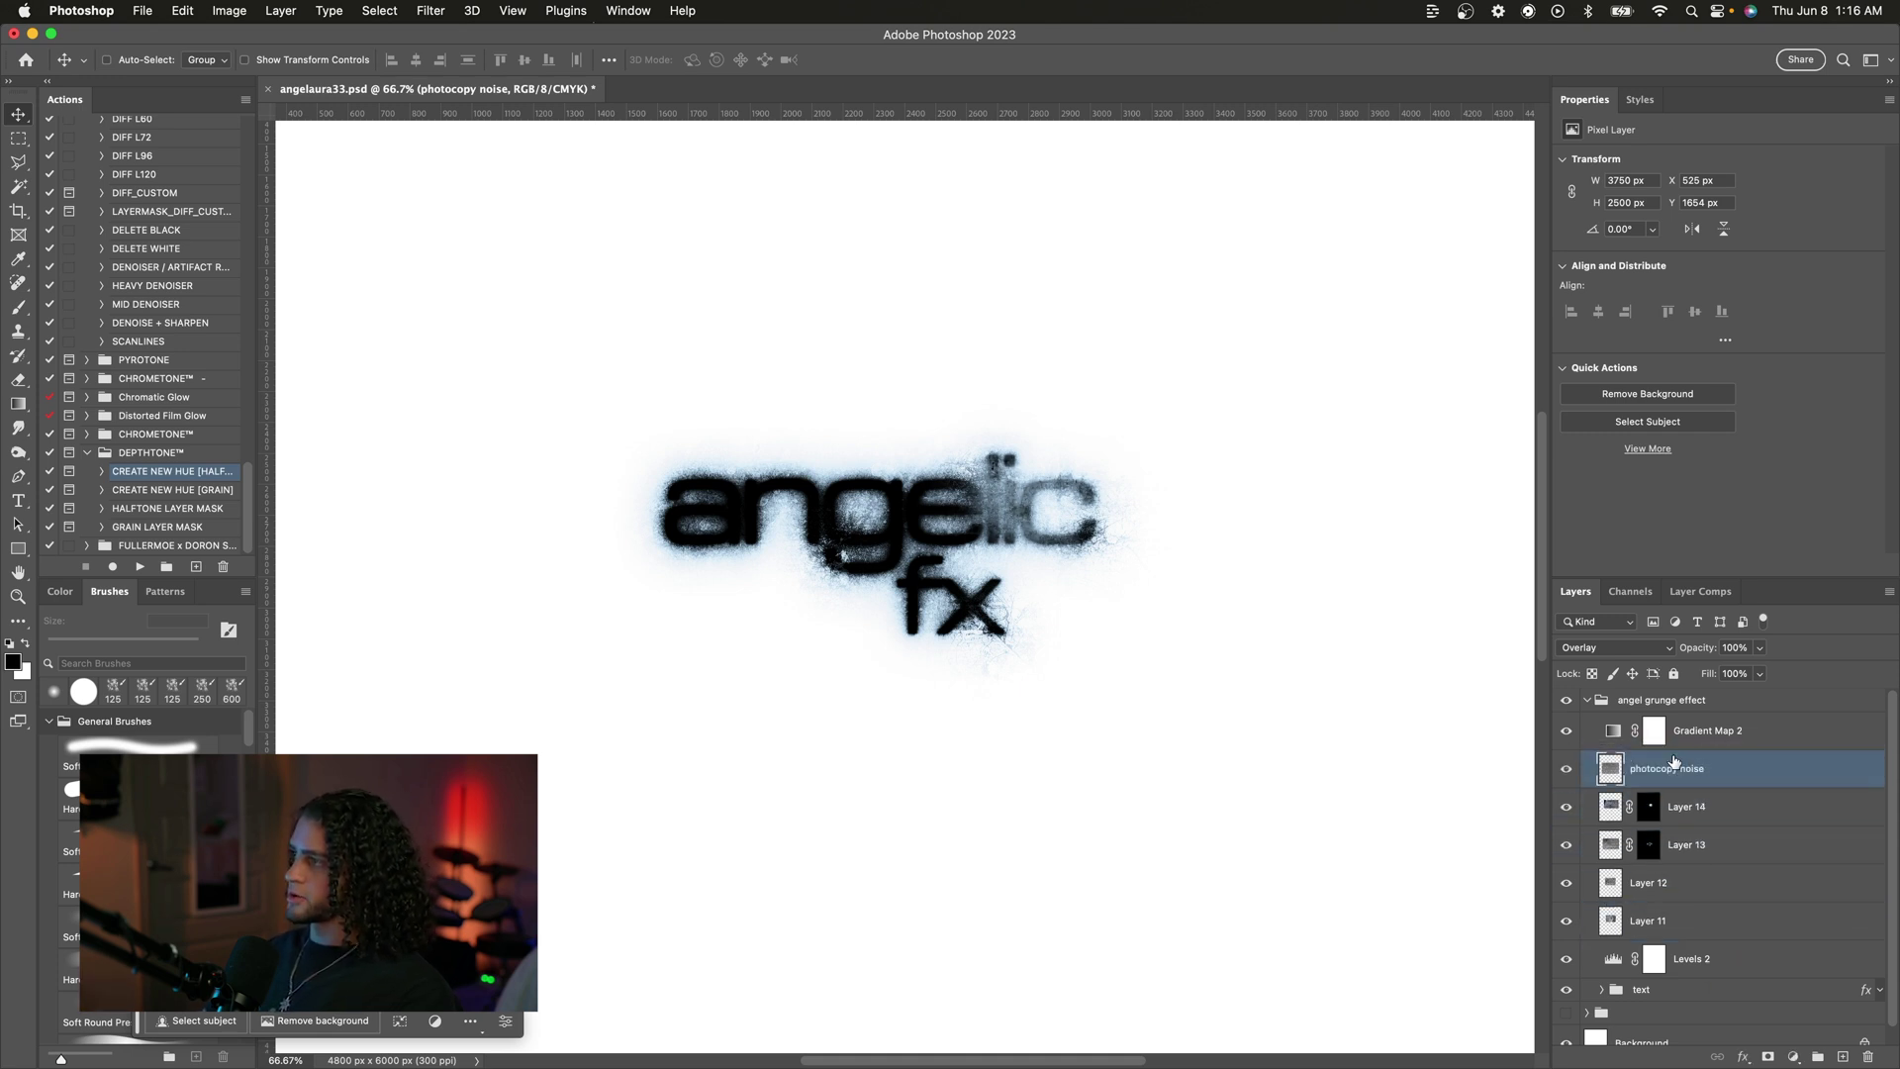
Step: Examine the photocopy noise and grunge texture on the lettering close up and at full-page view
key(super+equal)
key(super+equal)
key(super+equal)
key(super+equal)
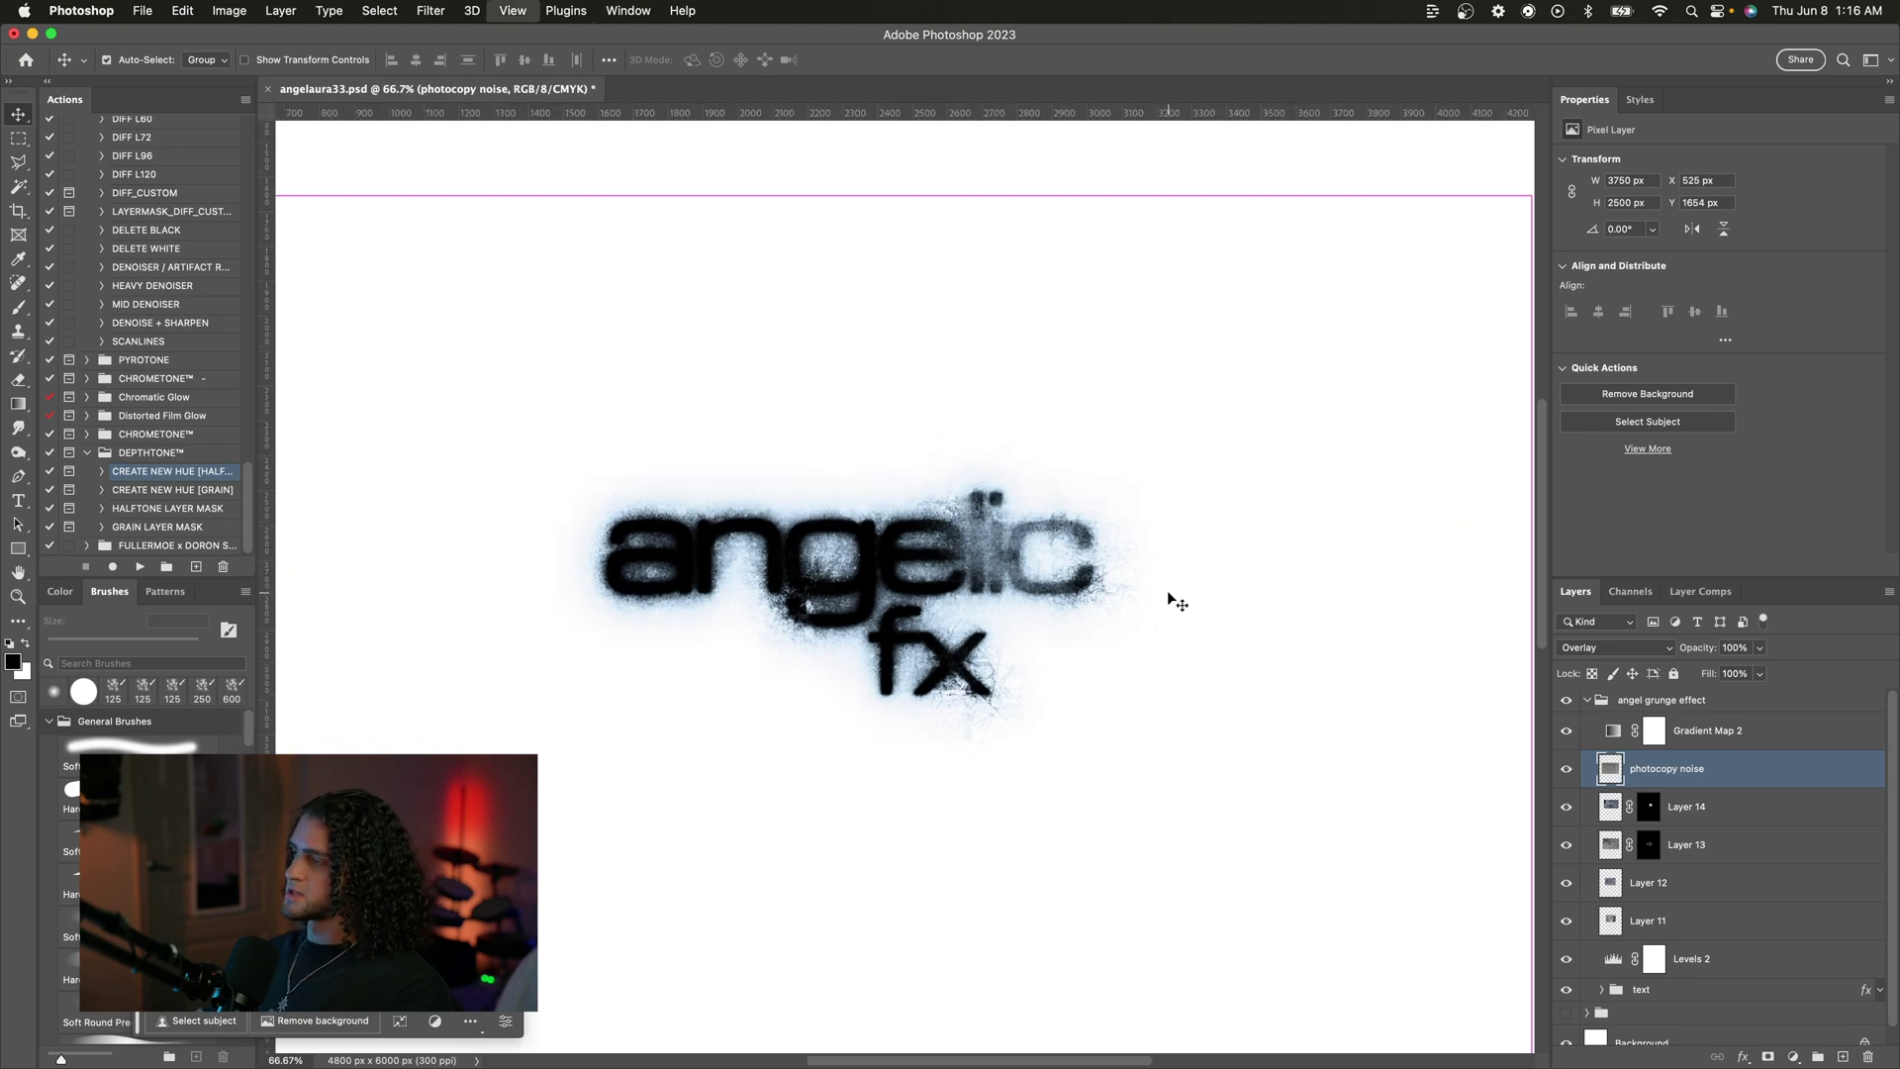
key(super+minus)
key(super+minus)
key(super+minus)
key(super+minus)
key(super+minus)
key(super+minus)
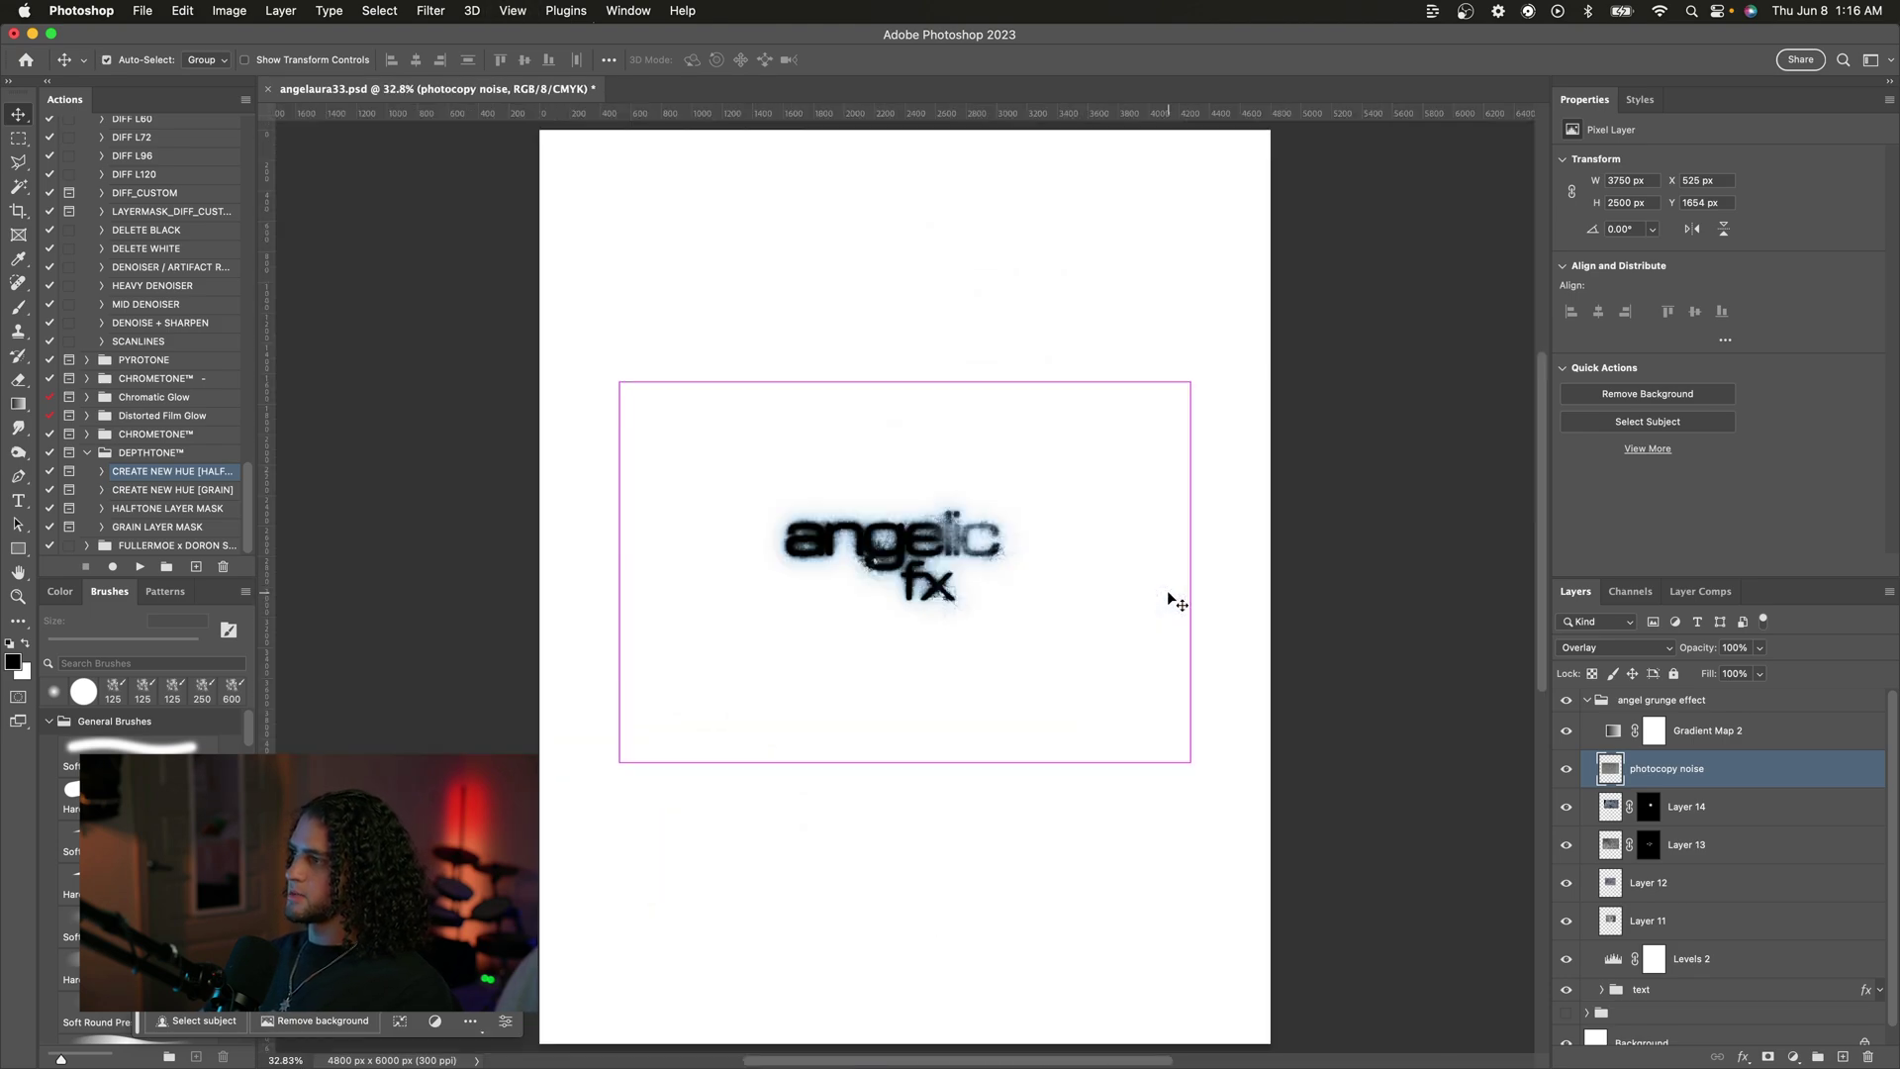
key(super+equal)
key(super+equal)
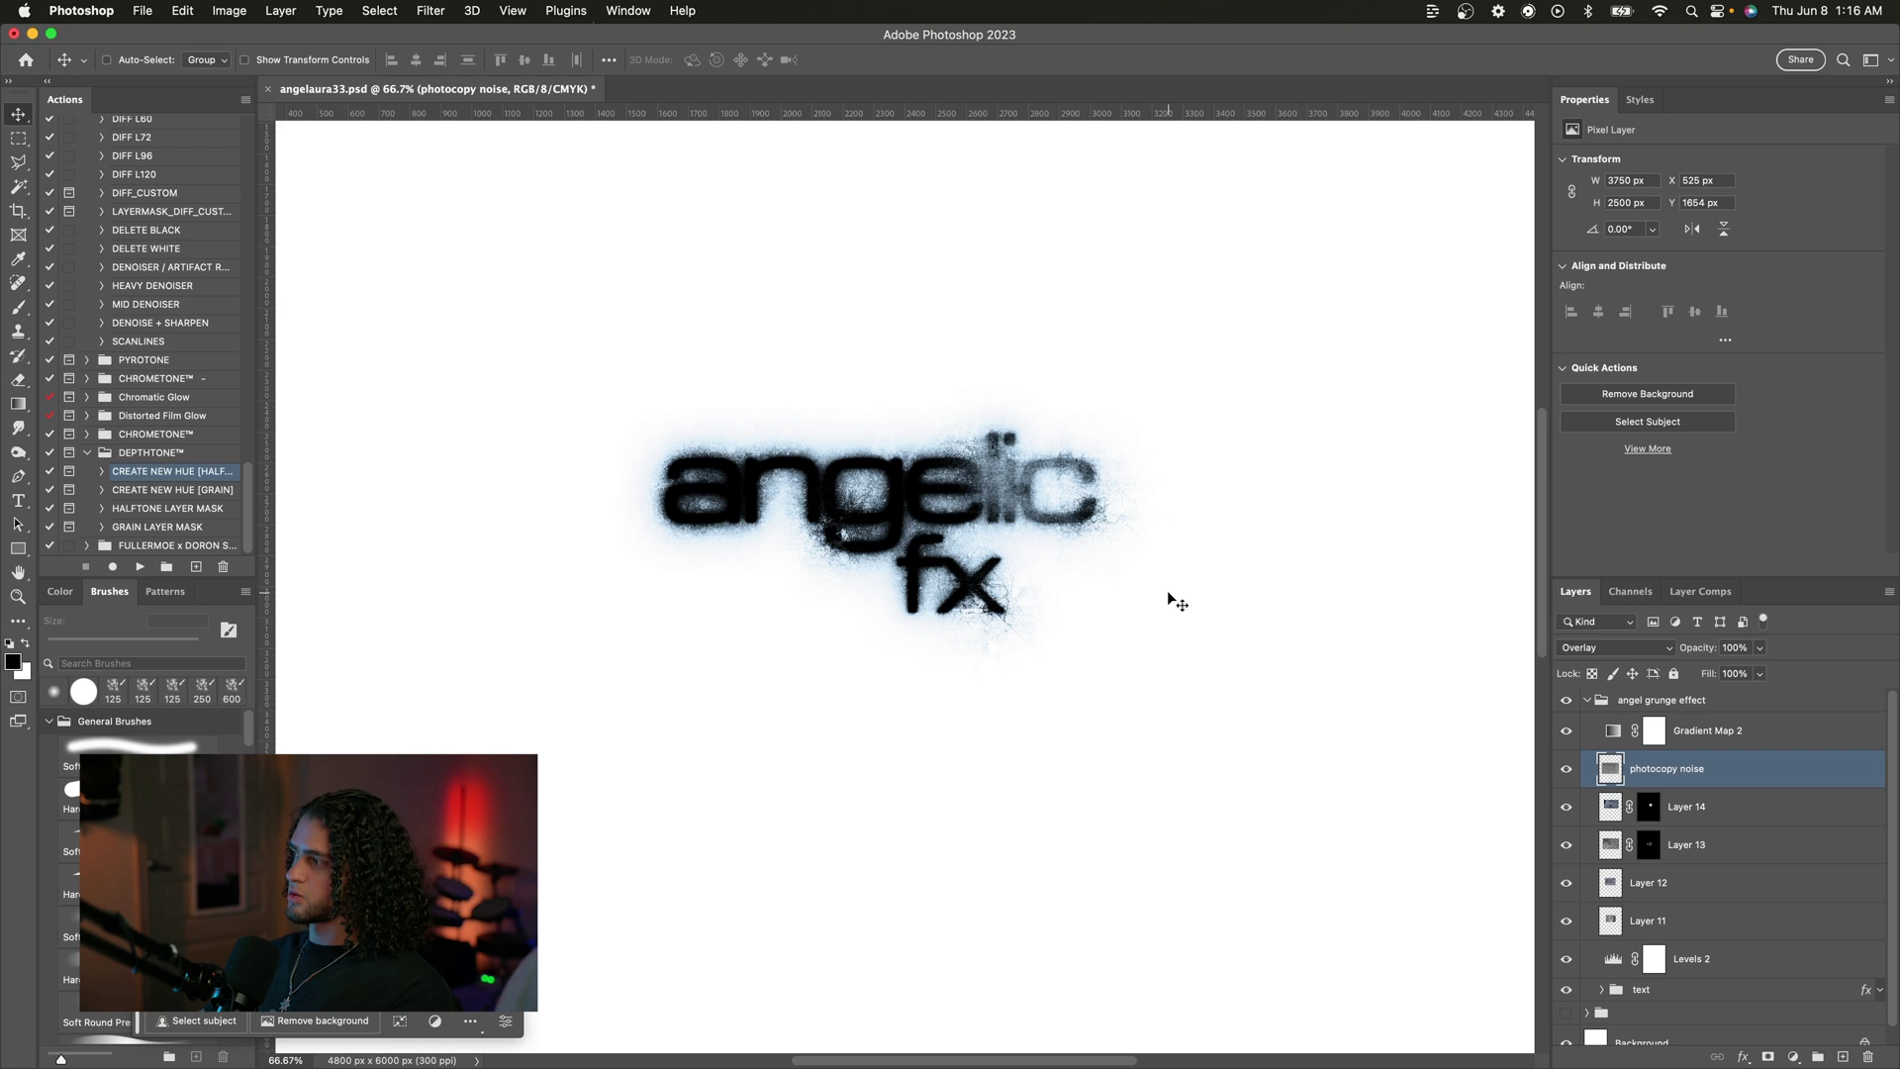
scroll(1167, 590, up, 2)
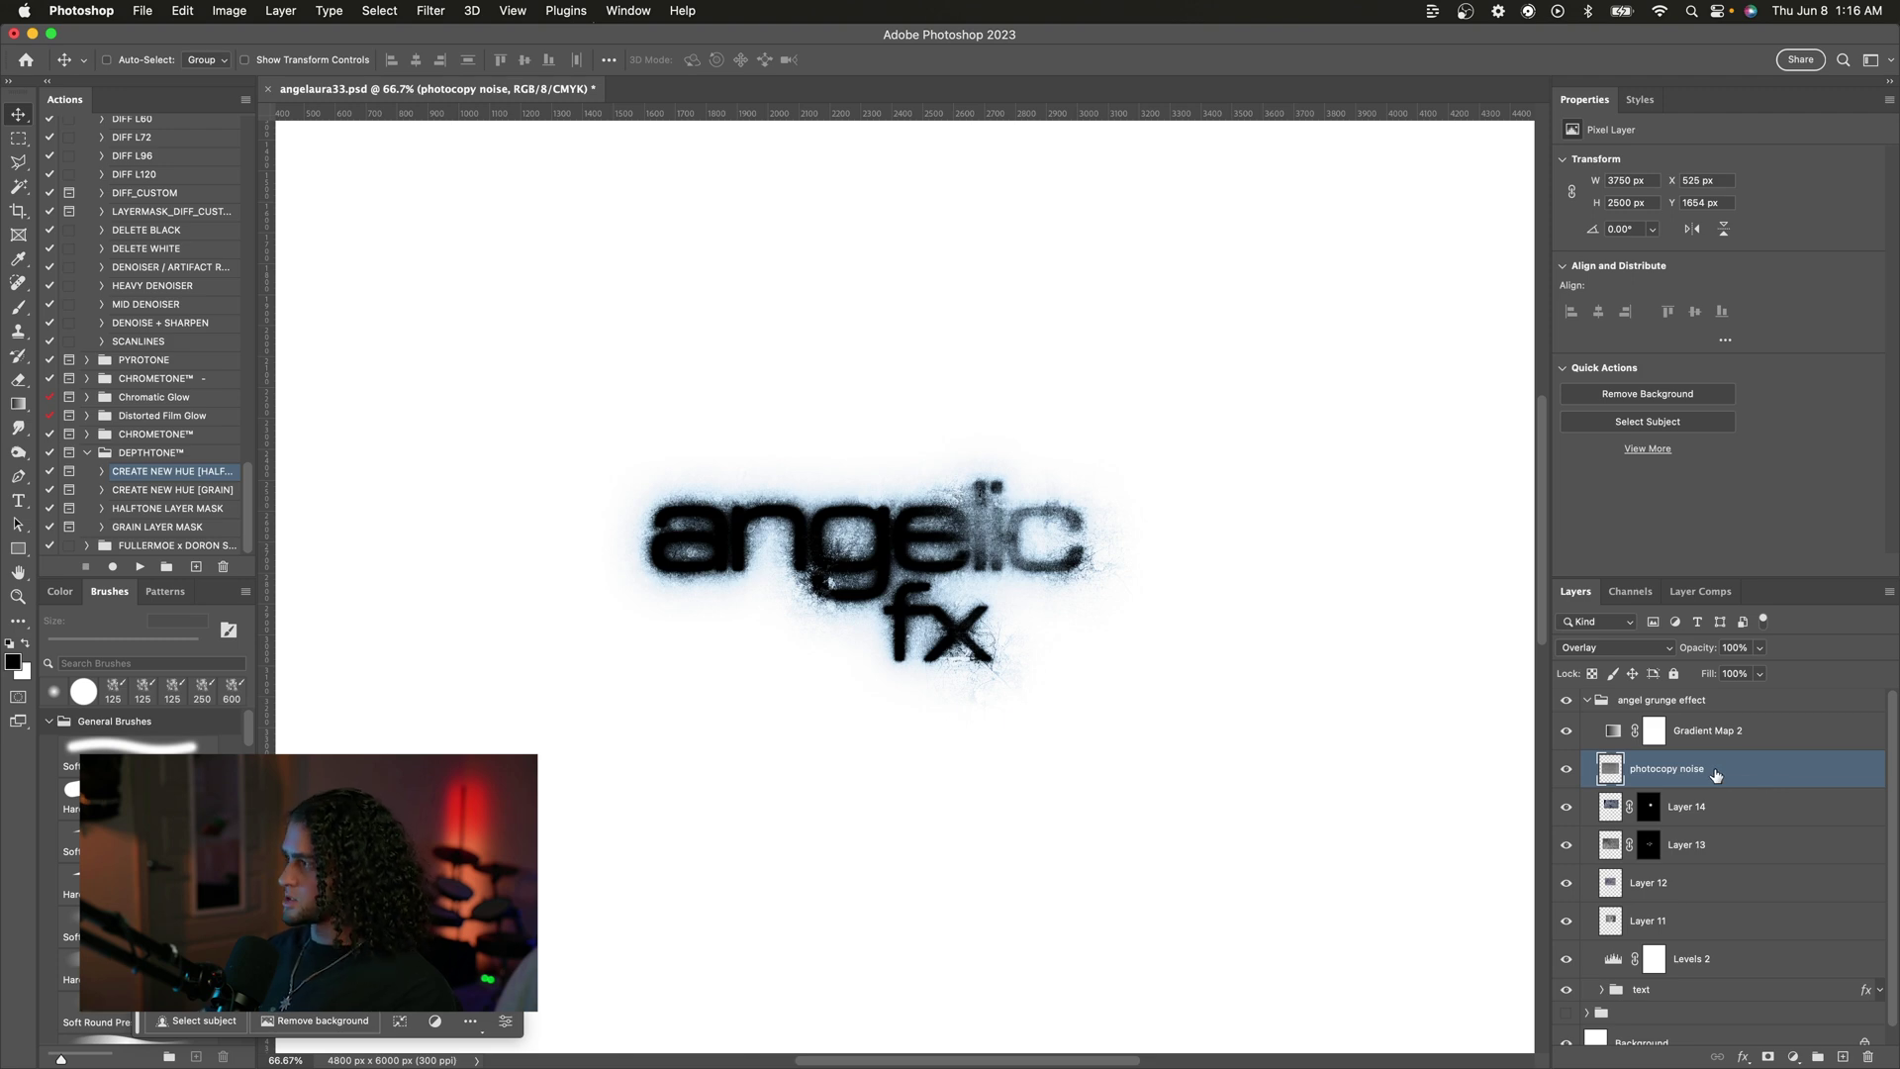
Step: Group Layers 11 through 14, name the group "grunge" and leave it expanded
click(1706, 809)
shift+click(1684, 929)
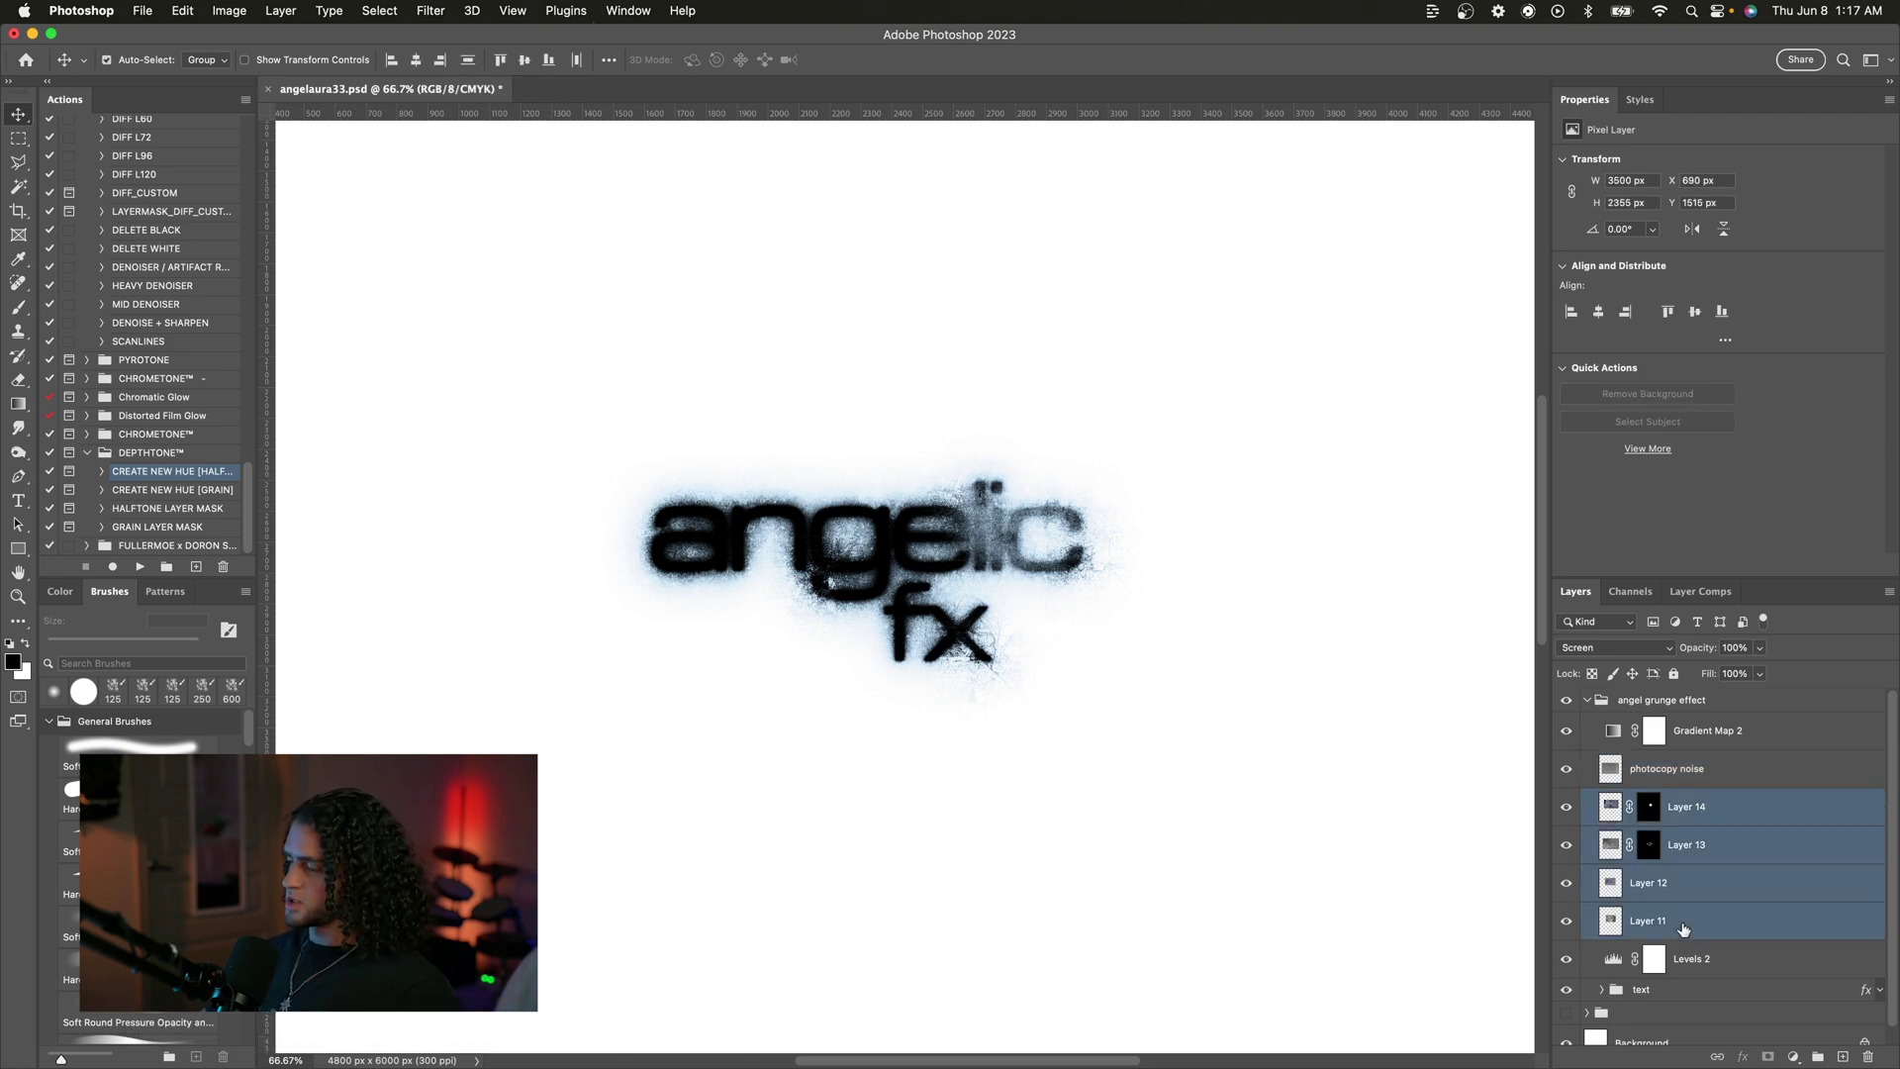
key(super+g)
text(grunge)
key(Return)
click(1601, 798)
click(1601, 798)
click(1601, 799)
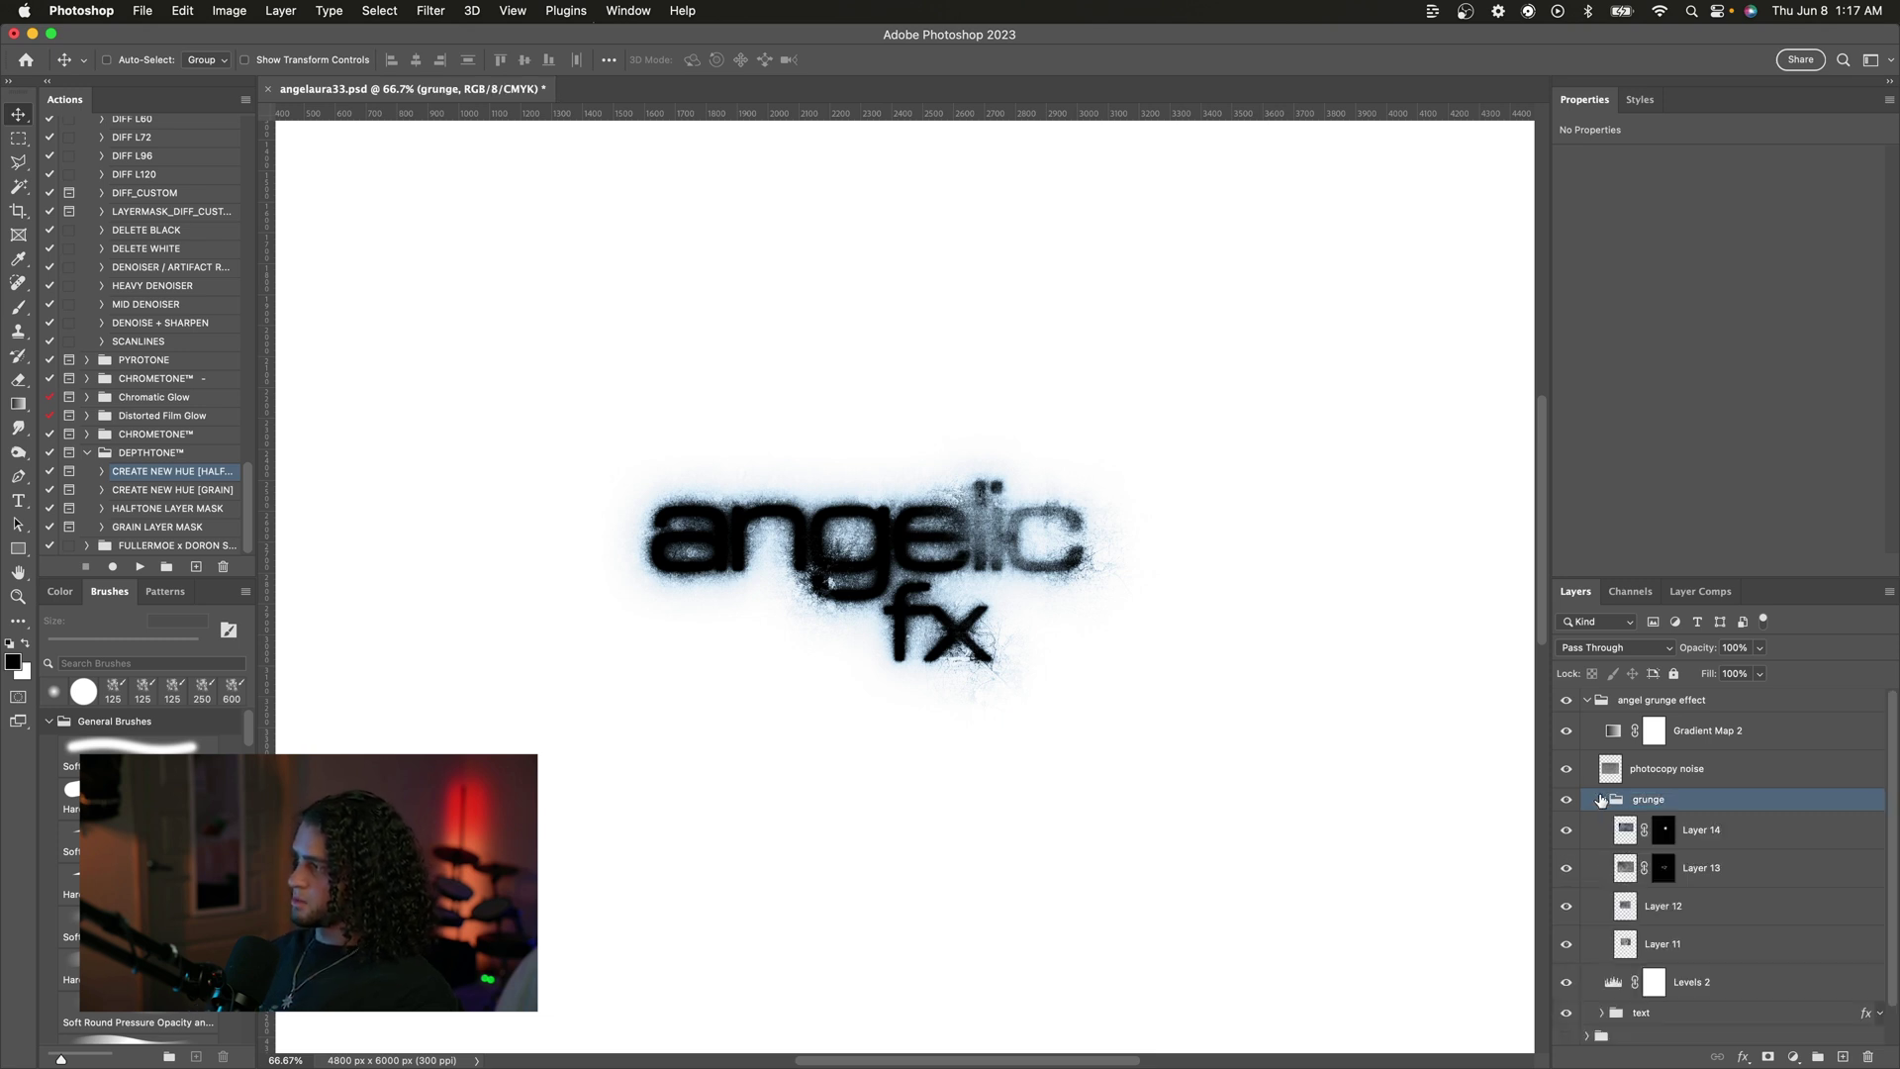
Step: Paint white on the Layer 14 mask with a 250 px brush at 65% opacity over the first letters and "fx"
click(1663, 830)
key(b)
key(x)
key(bracketleft)
mouse_move(734, 530)
mouse_down()
mouse_move(724, 488)
mouse_move(728, 515)
mouse_move(668, 487)
mouse_up()
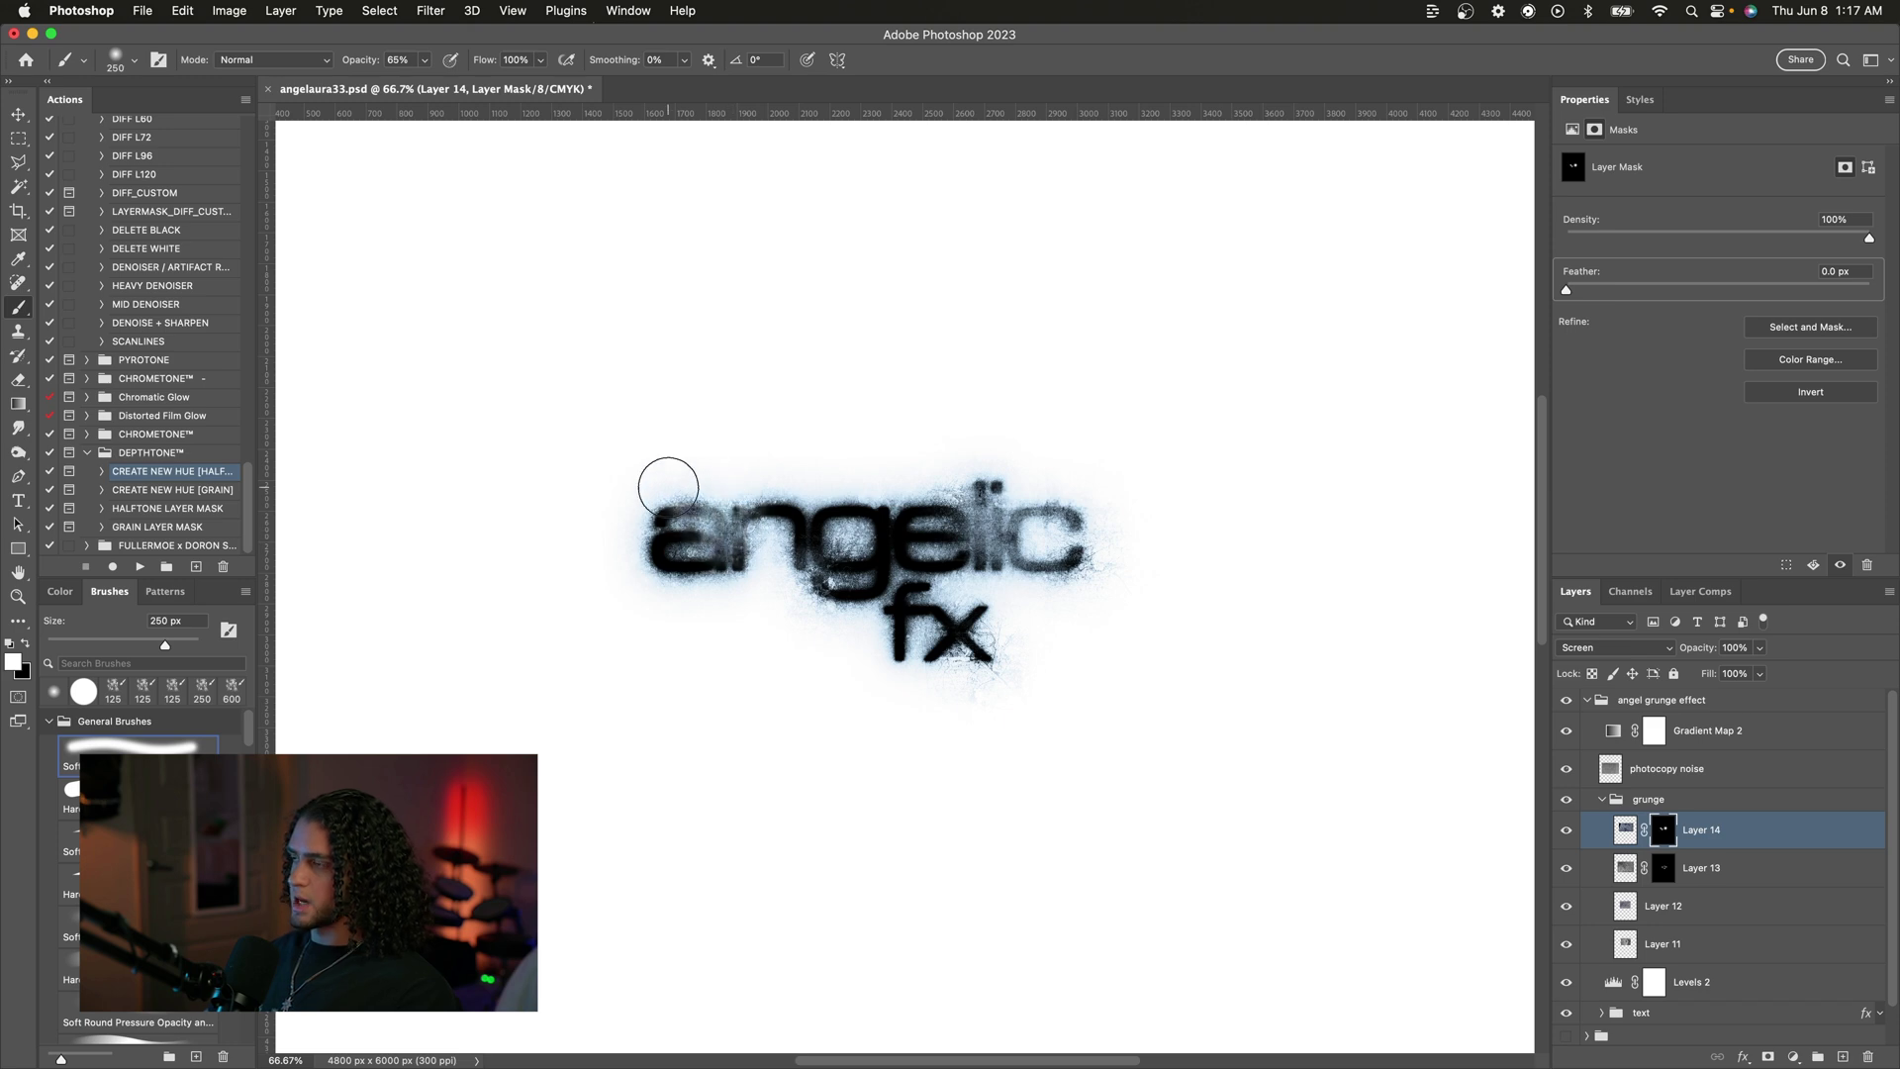
mouse_move(920, 633)
mouse_down()
mouse_move(988, 666)
mouse_move(949, 661)
mouse_up()
Step: Raise the brush opacity to 100%, paint more texture into the "angelic" letters on the Layer 14 mask and collapse the grunge group
key(0)
drag(665, 563, 658, 579)
drag(1011, 505, 880, 530)
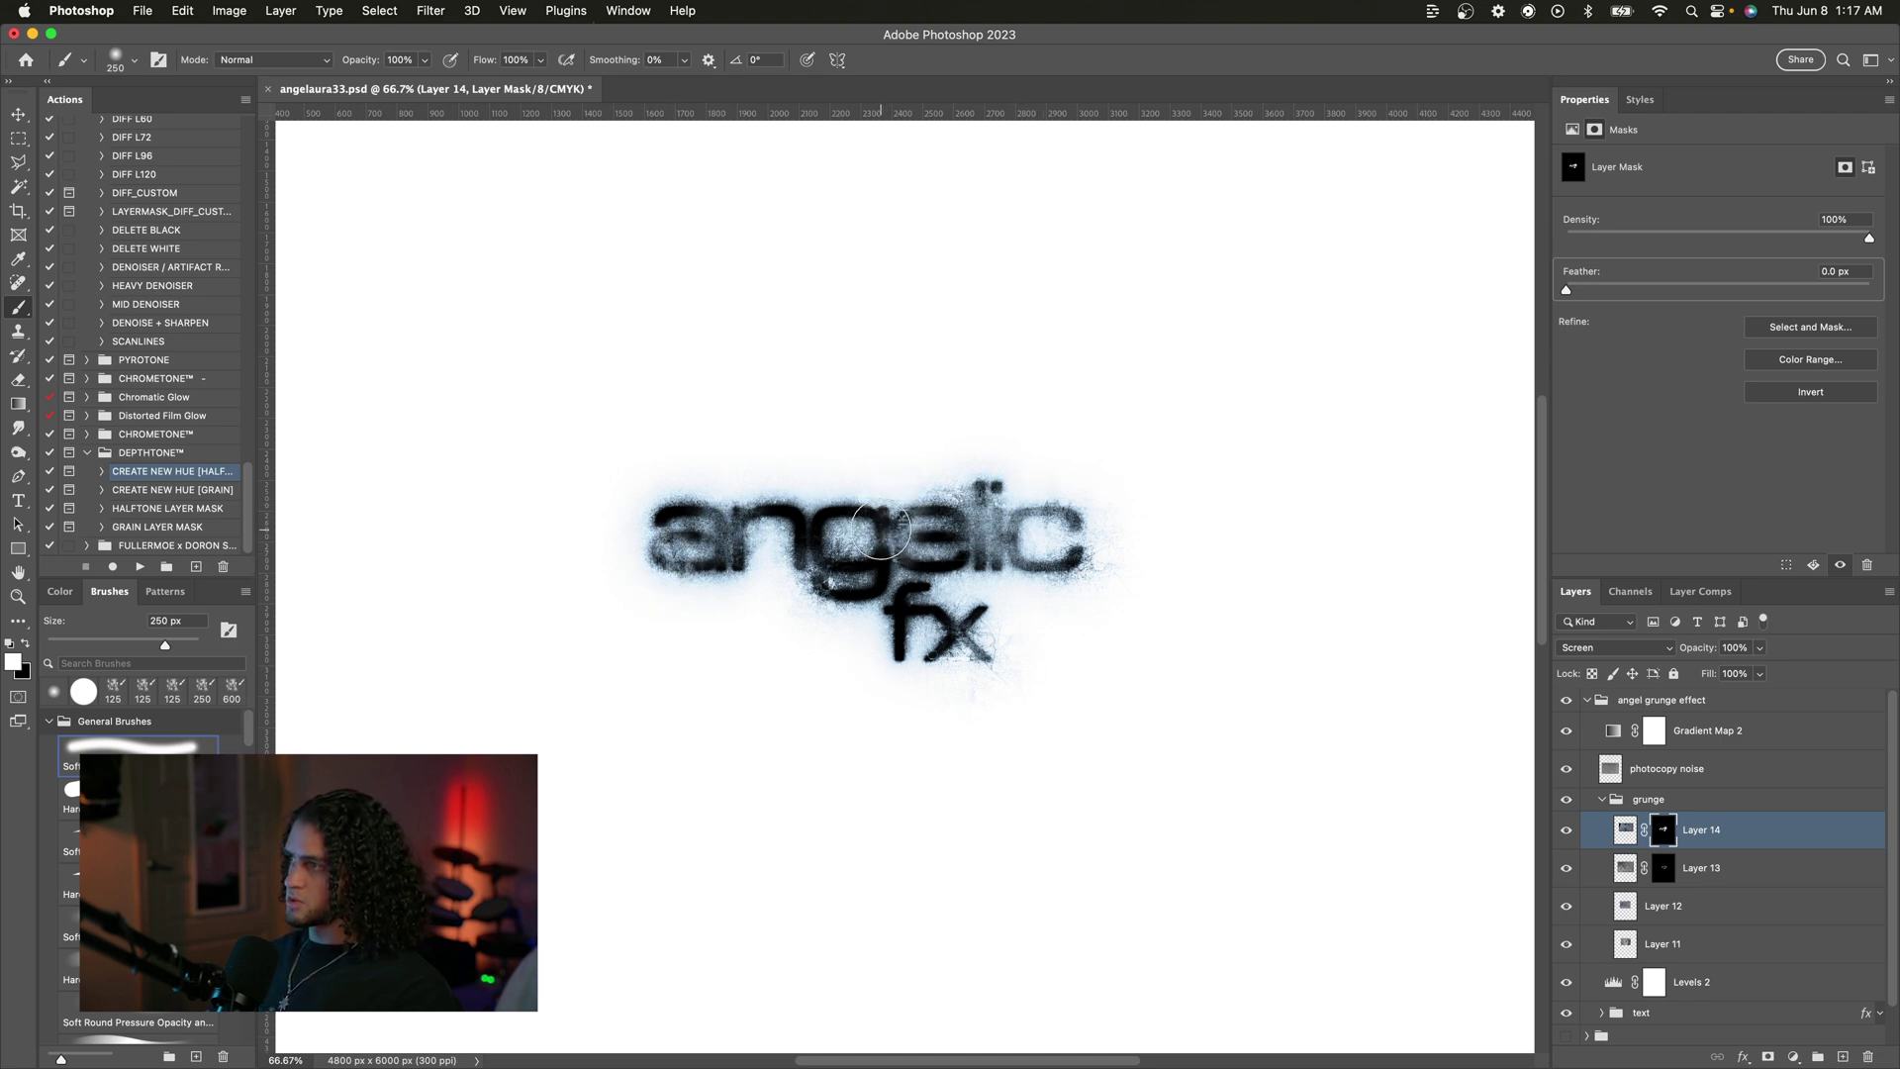
key(v)
click(1602, 800)
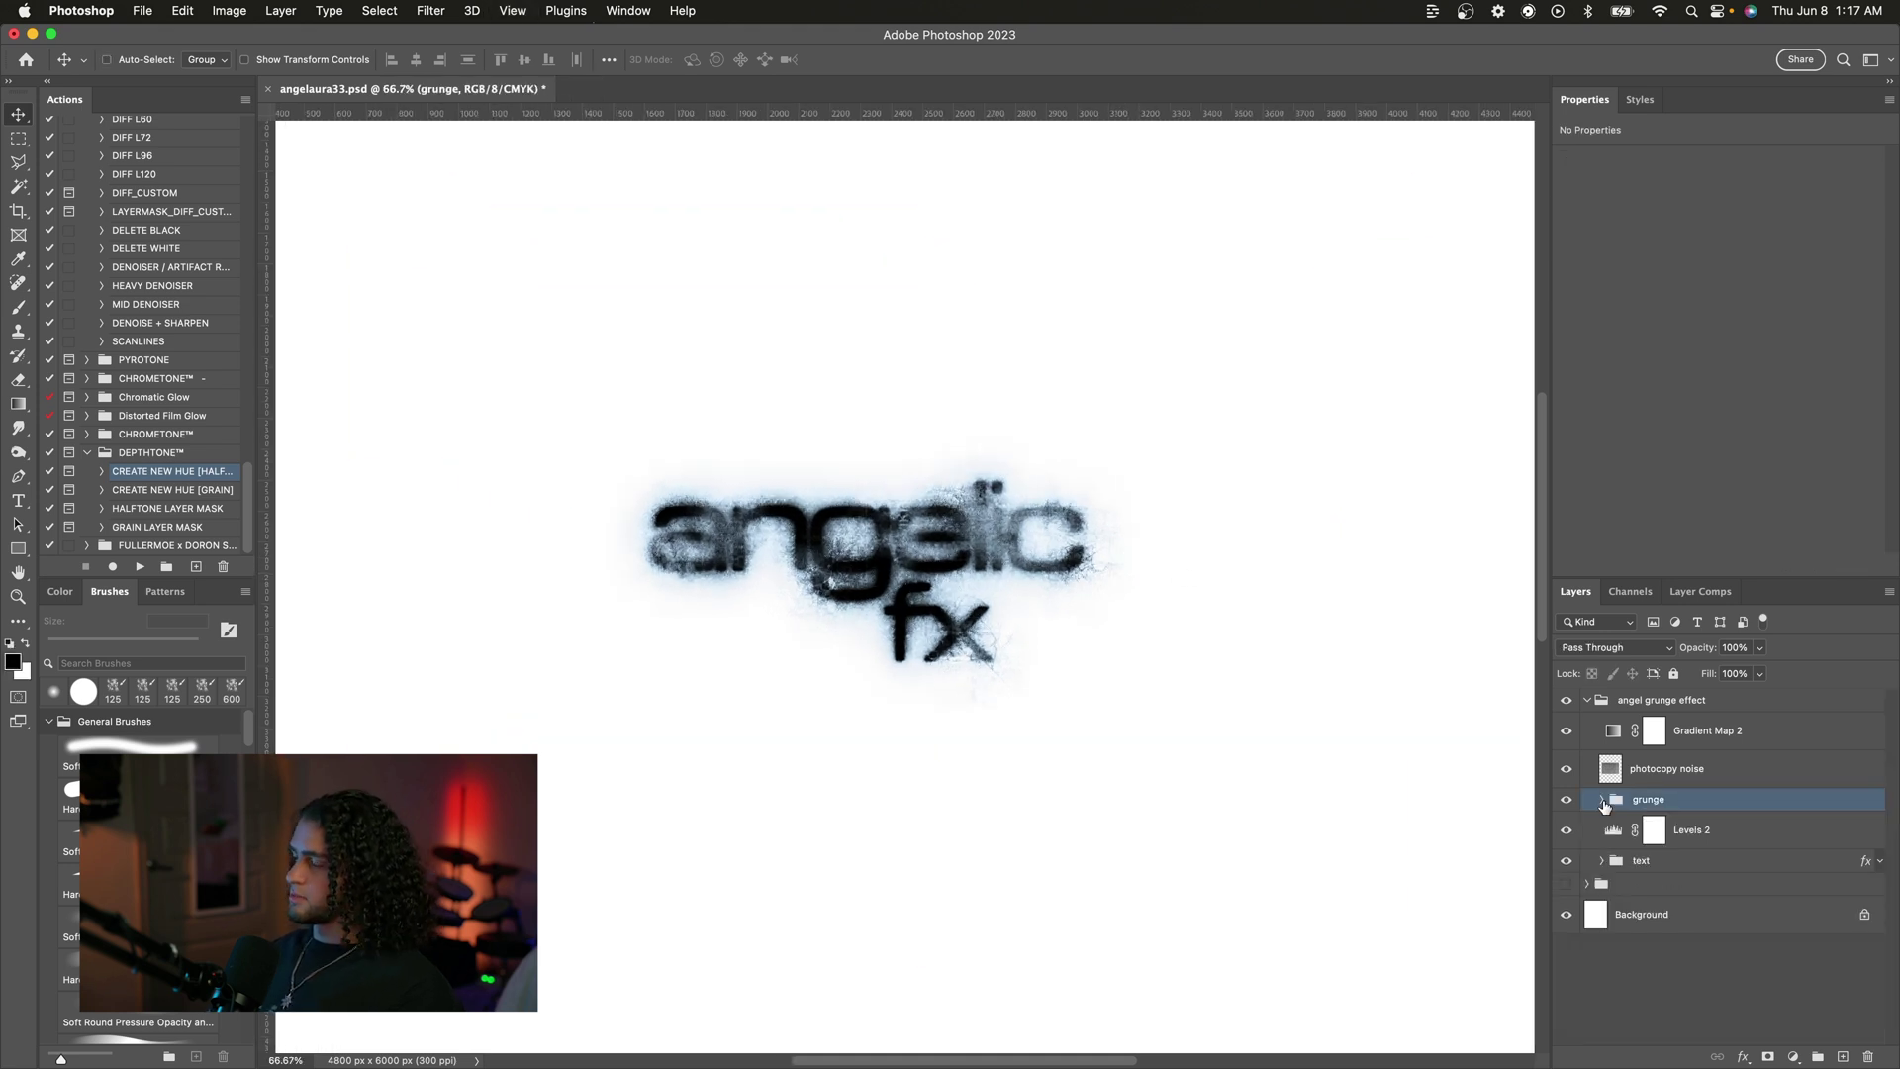
Step: Move Levels 2 directly above photocopy noise and set its midtones to 1.05 and input highlights to 185
click(1689, 827)
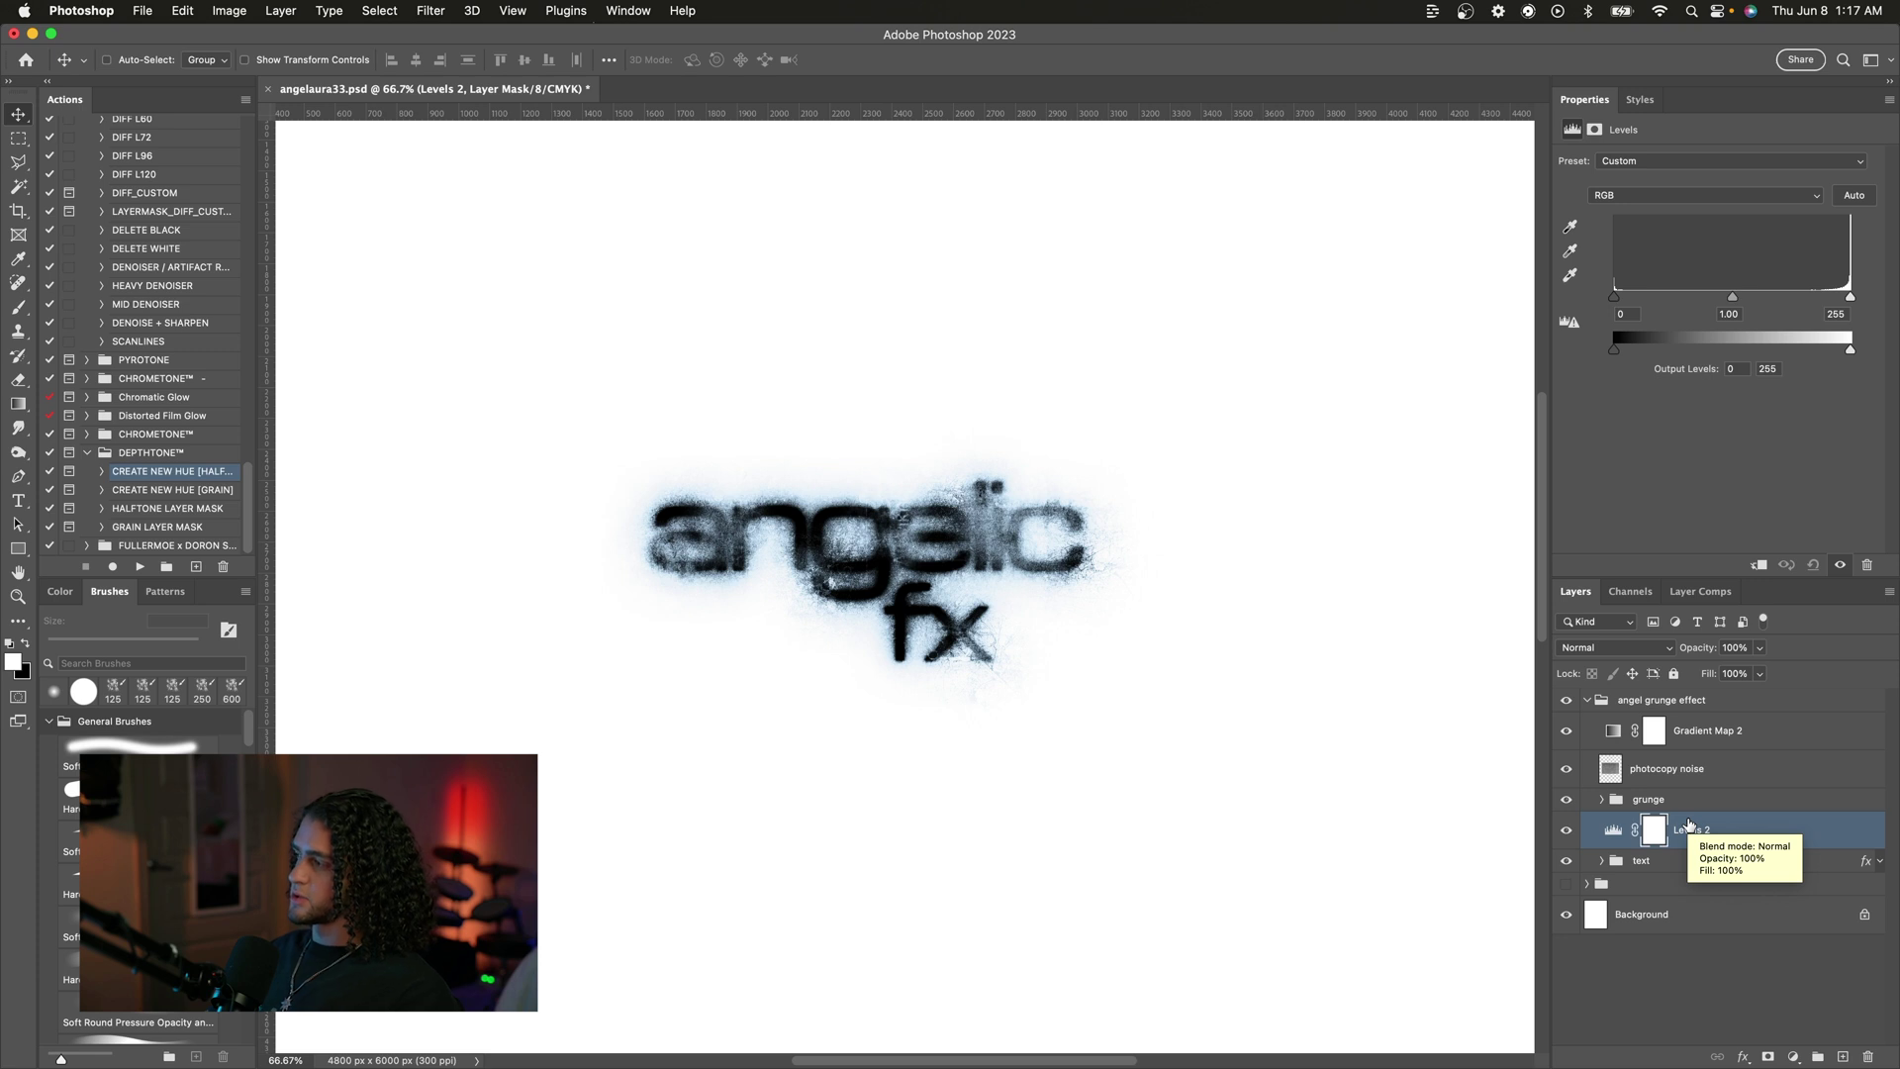
drag(1689, 827, 1660, 762)
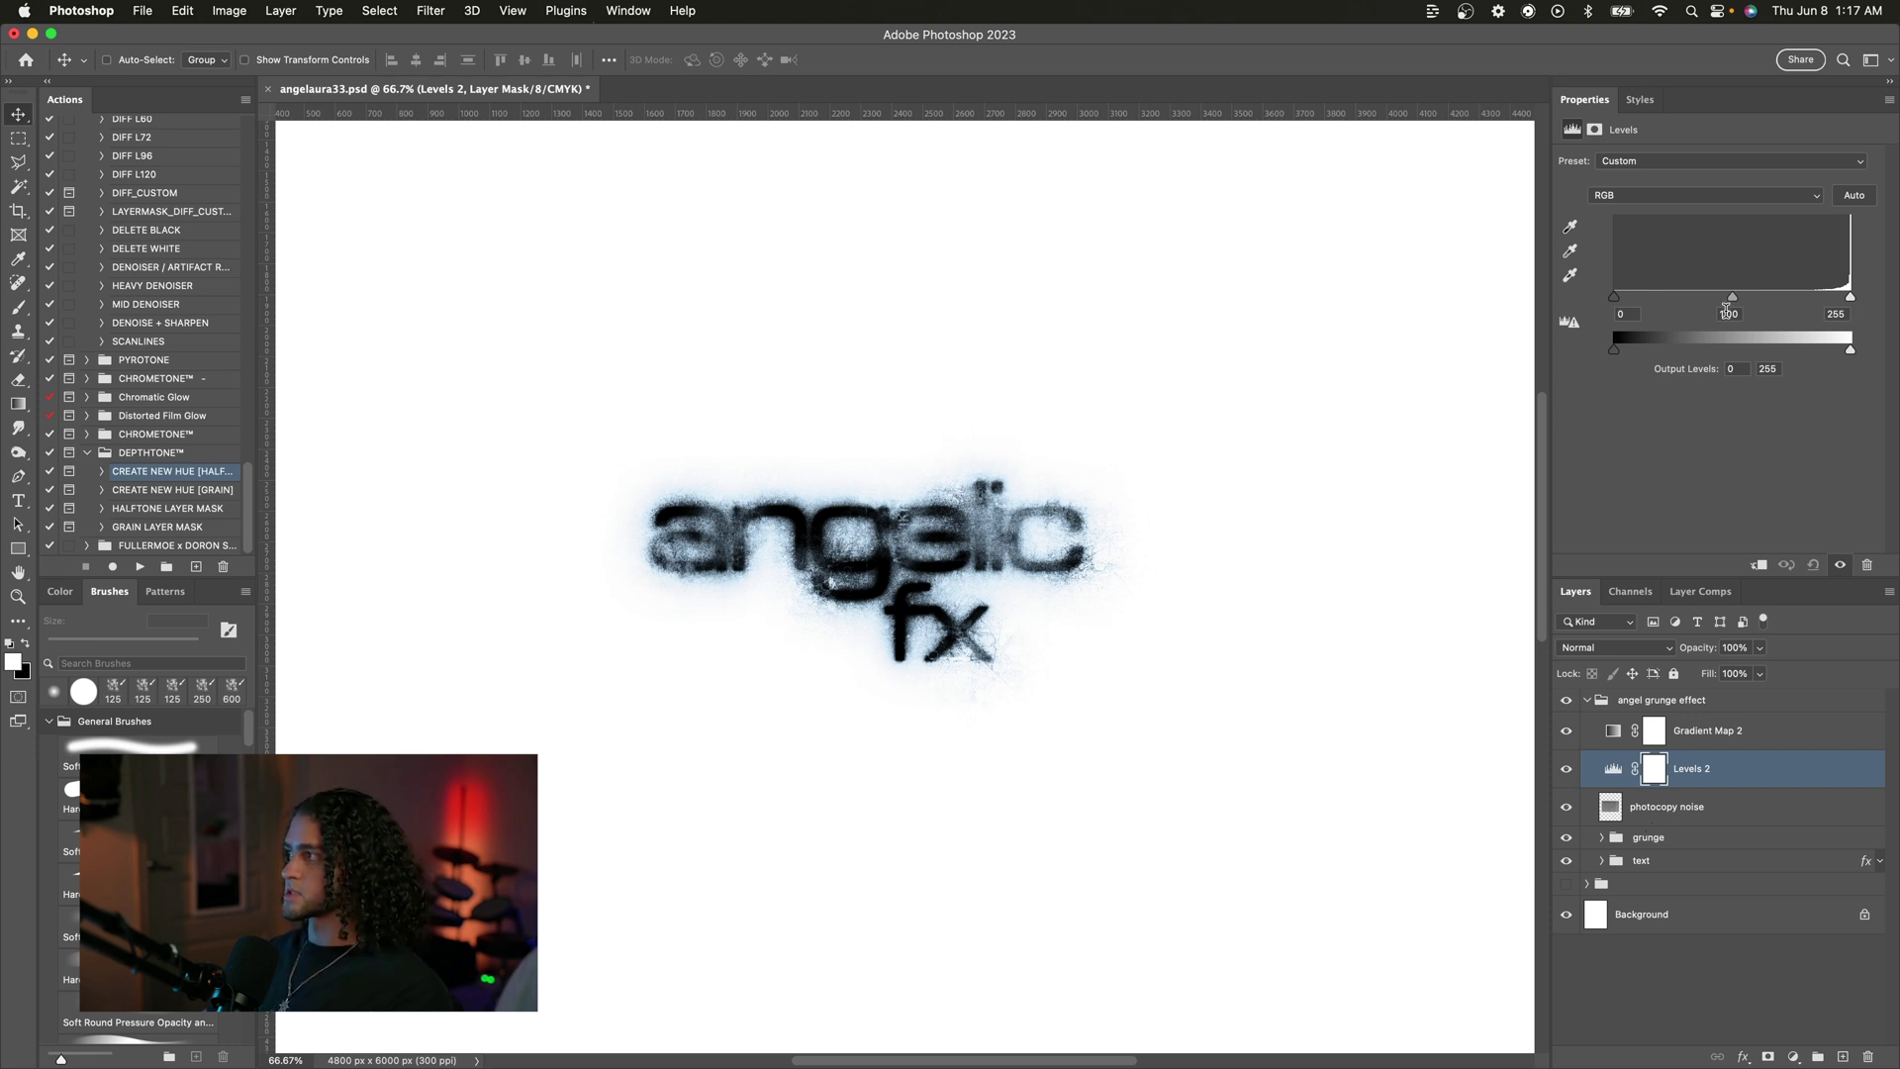
mouse_move(1730, 299)
mouse_down()
mouse_move(1751, 298)
mouse_move(1684, 297)
mouse_move(1728, 298)
mouse_up()
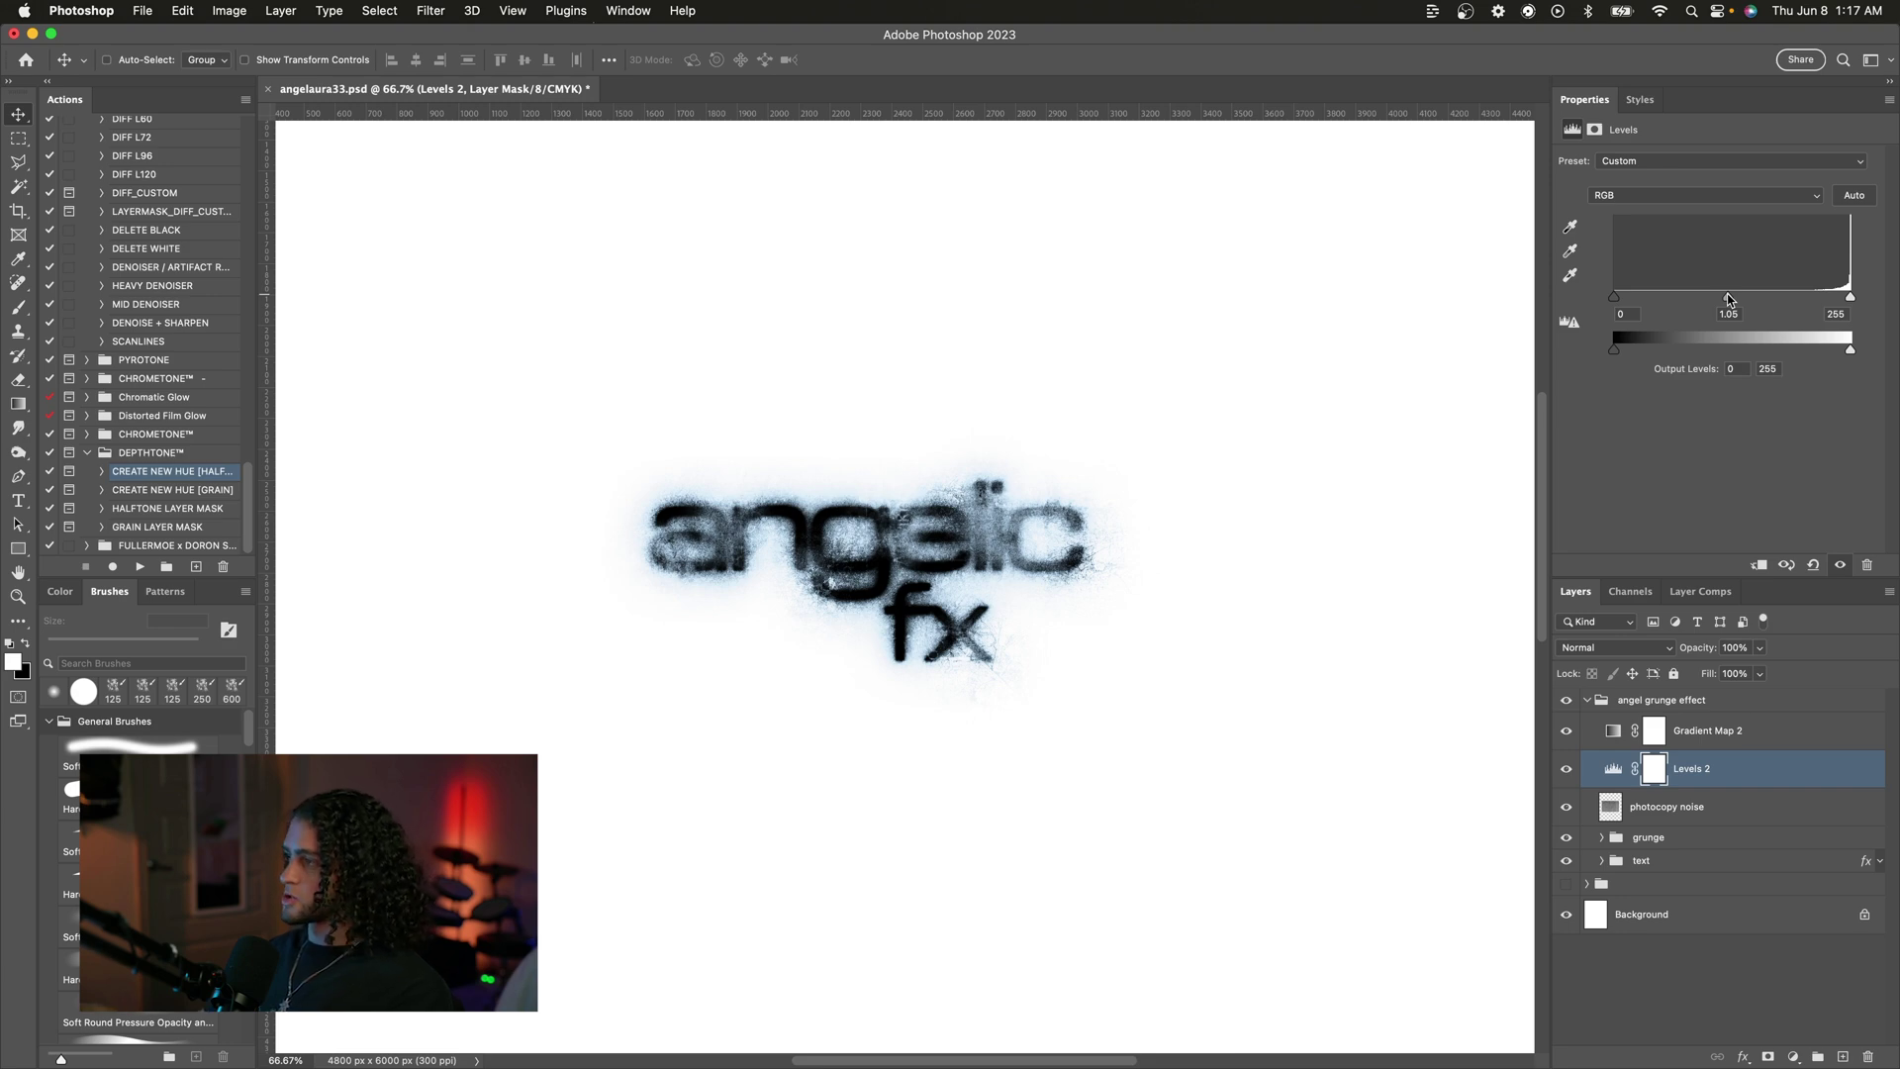
drag(1847, 301, 1817, 304)
drag(1629, 297, 1615, 299)
drag(1814, 297, 1787, 300)
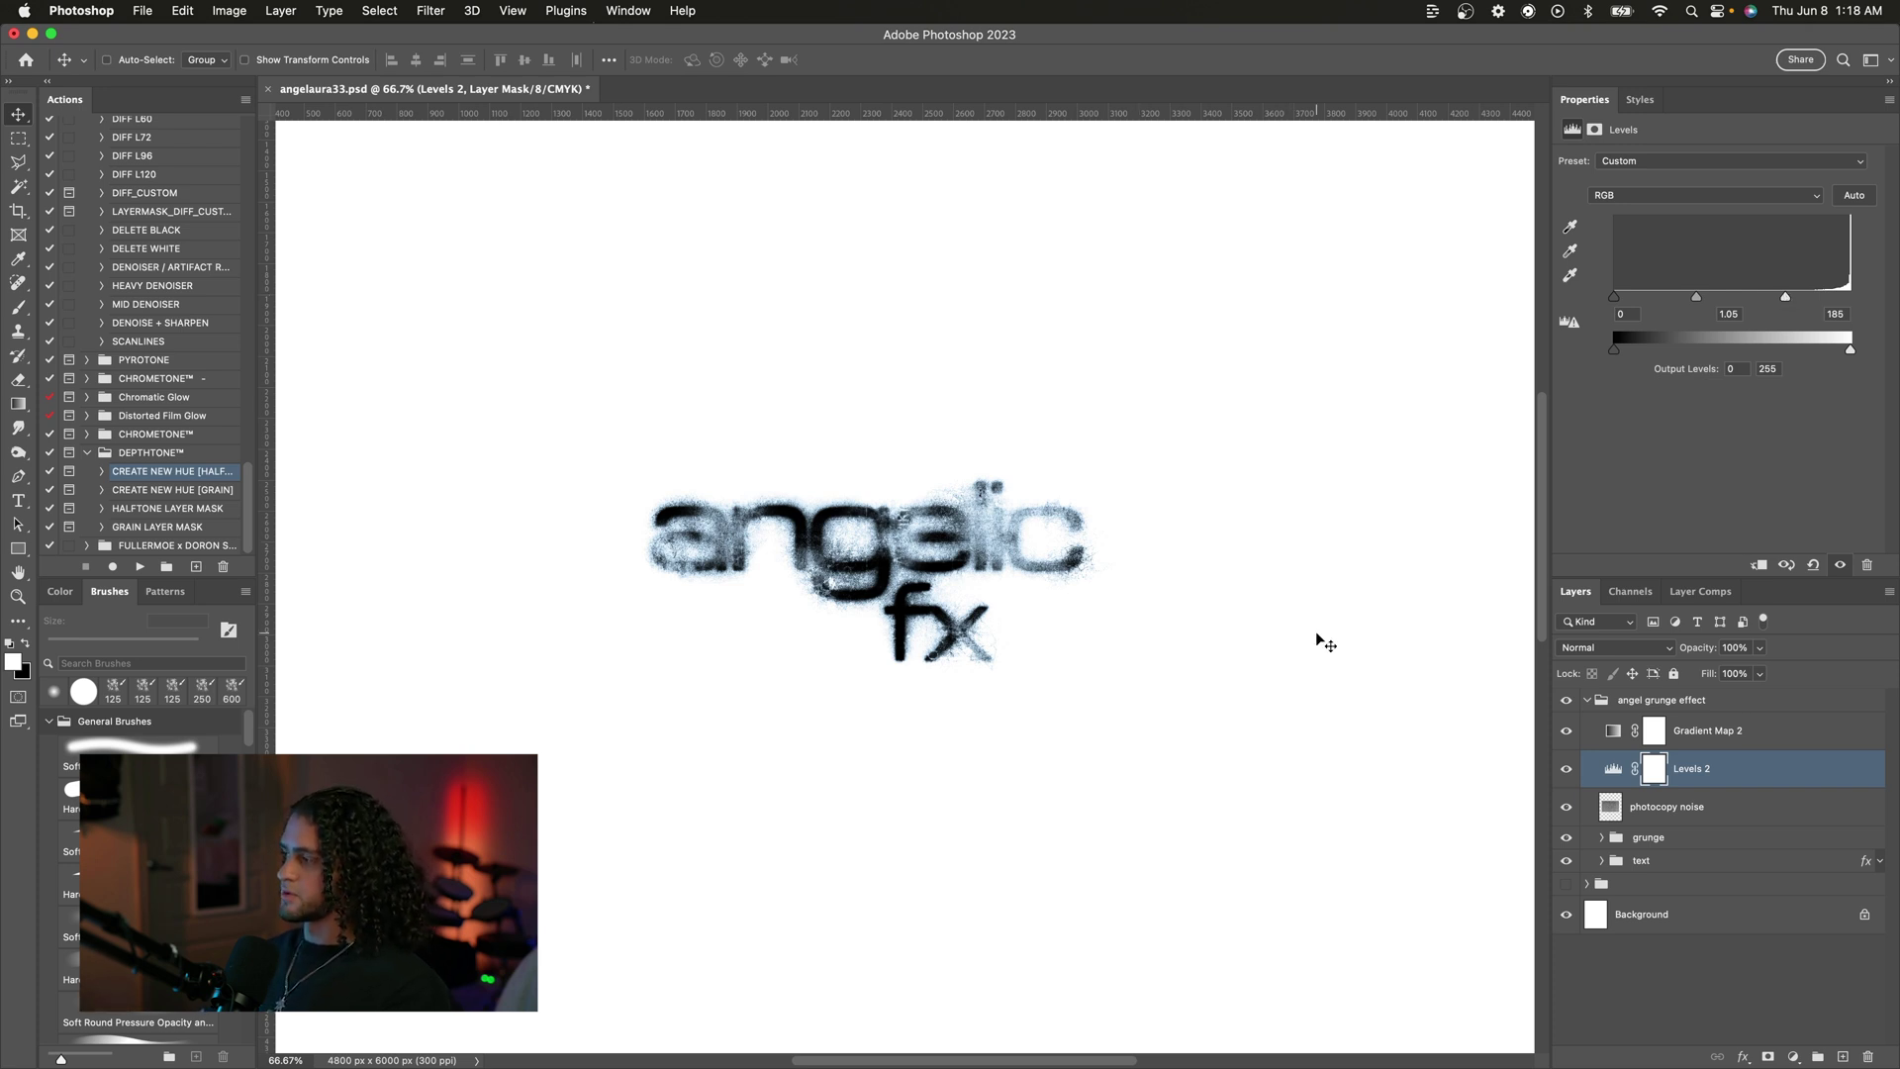
Step: Try a pale yellow, #d8d4a4, on the middle color stop of Gradient Map 2
click(1760, 743)
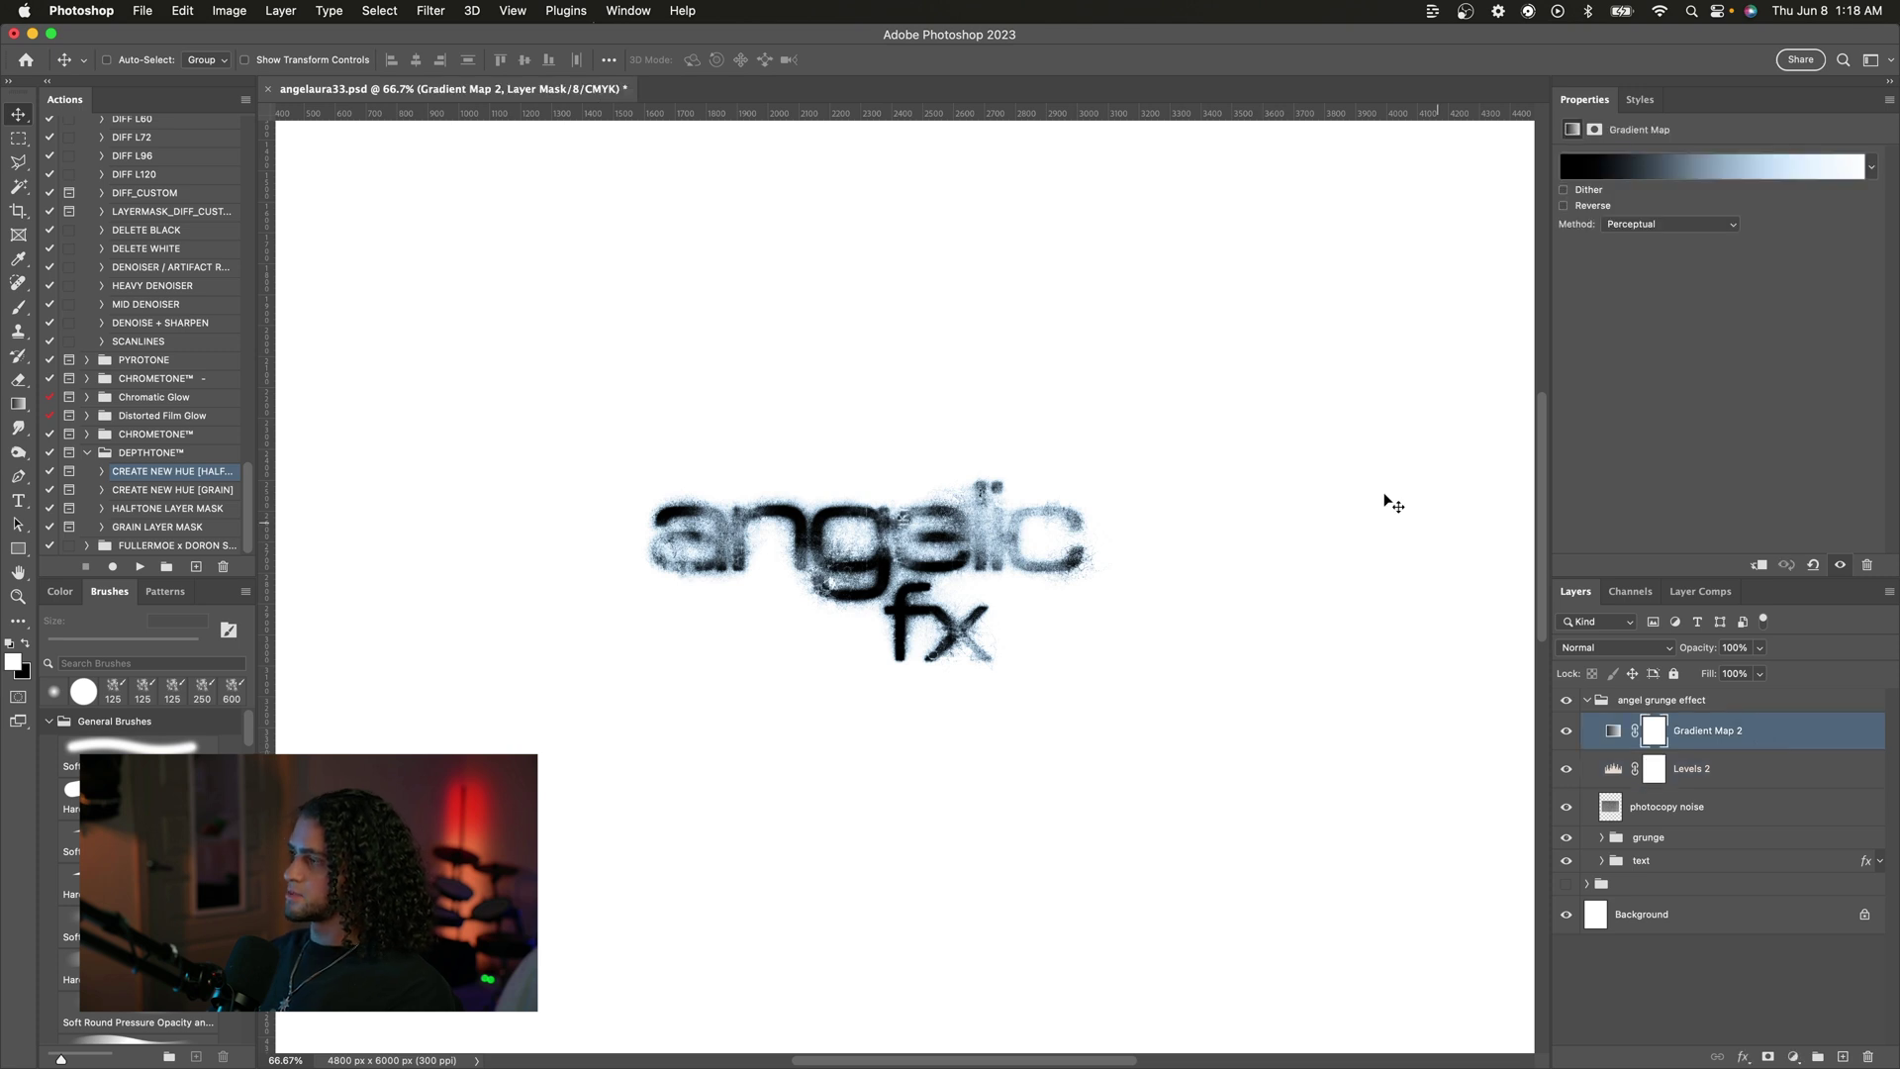
click(1714, 168)
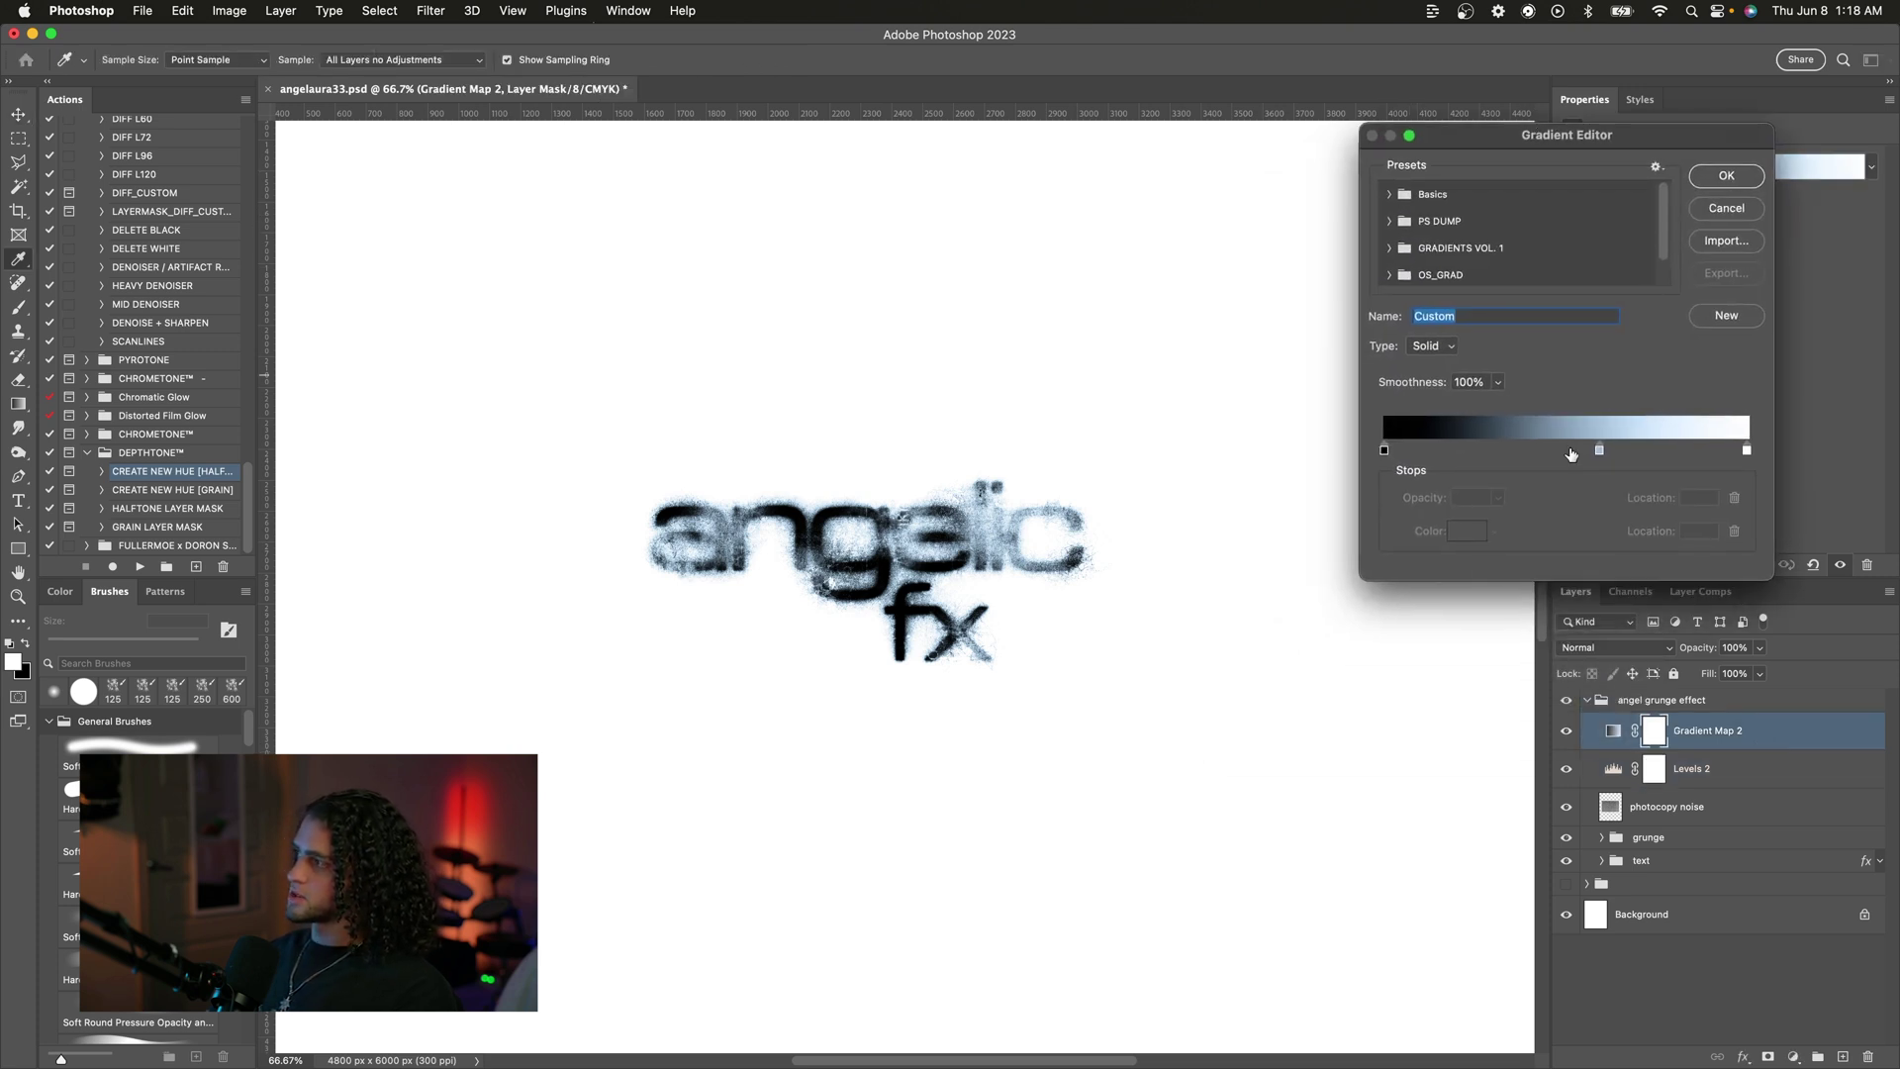
double_click(1599, 450)
drag(1515, 411, 1520, 515)
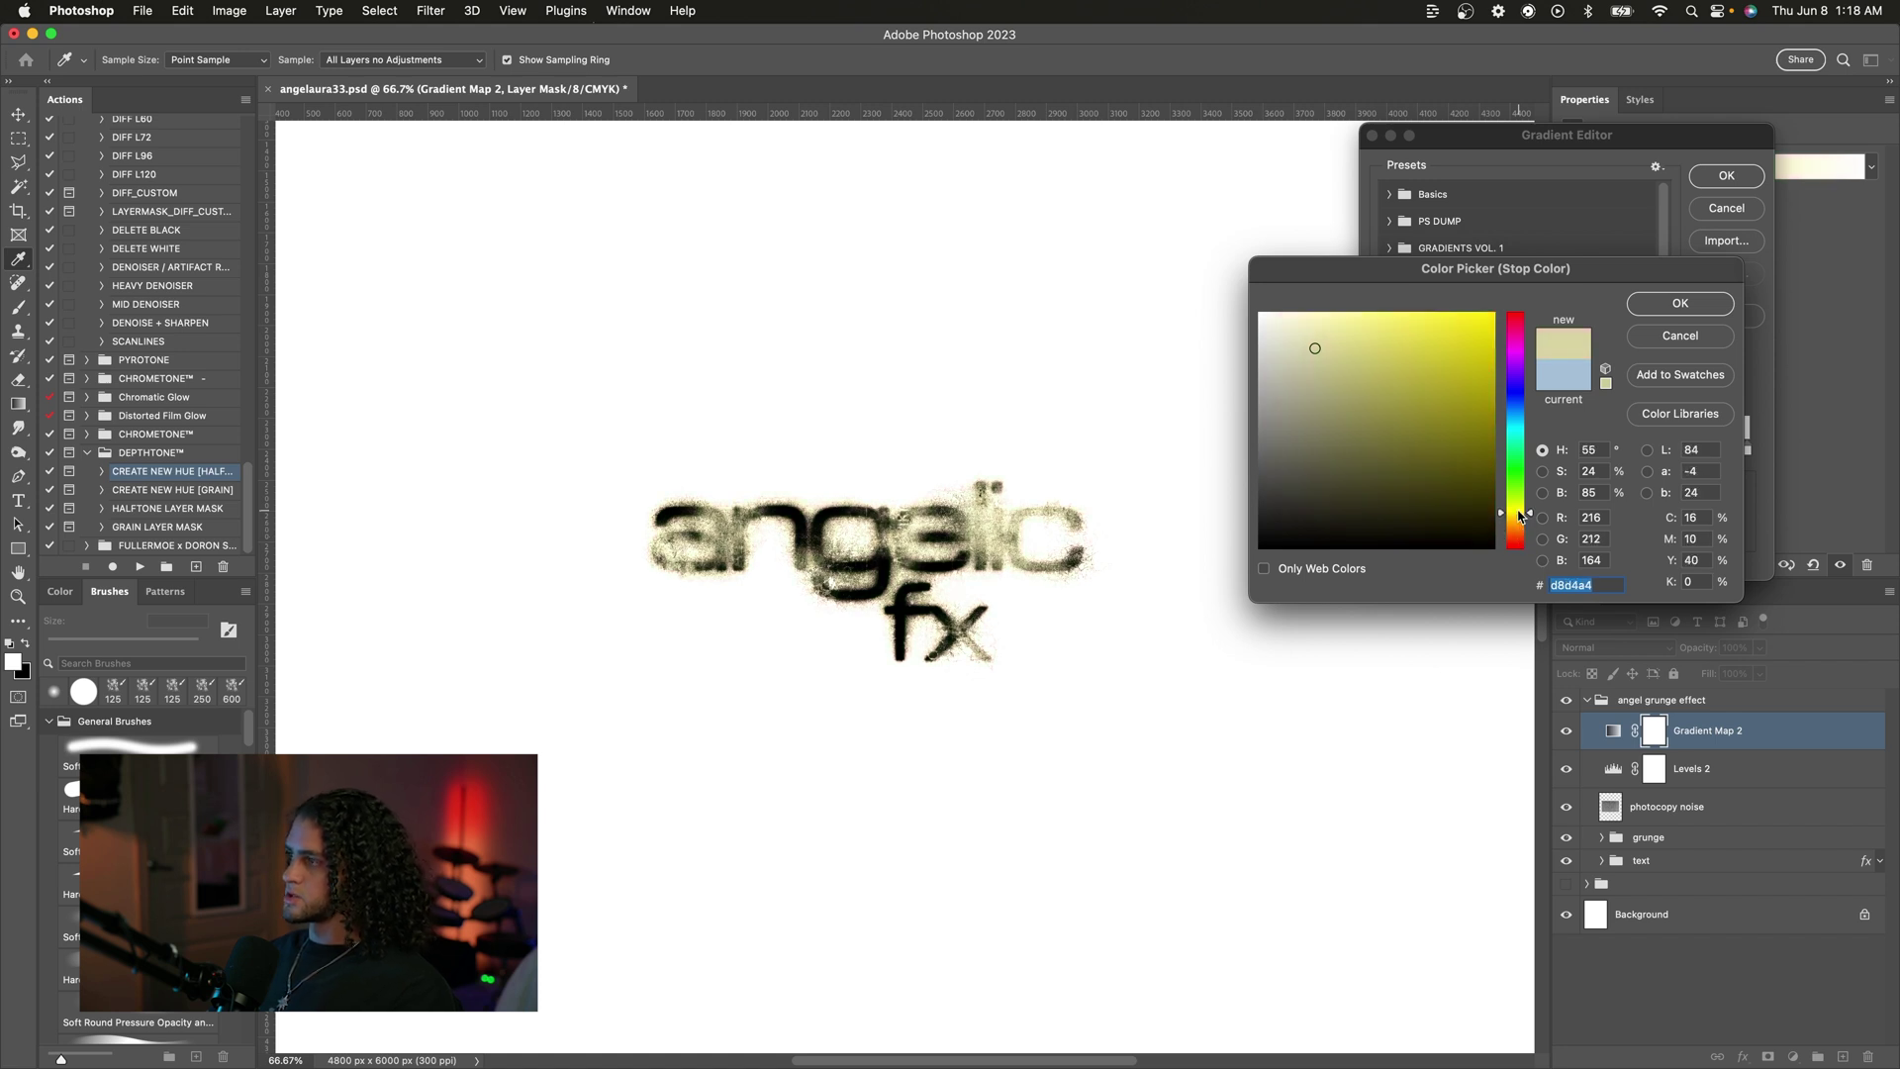
click(1686, 313)
Step: Set the middle color stop of Gradient Map 2 to a muted blue, #9fbac9, and accept the gradient
double_click(1605, 447)
drag(1515, 514, 1513, 418)
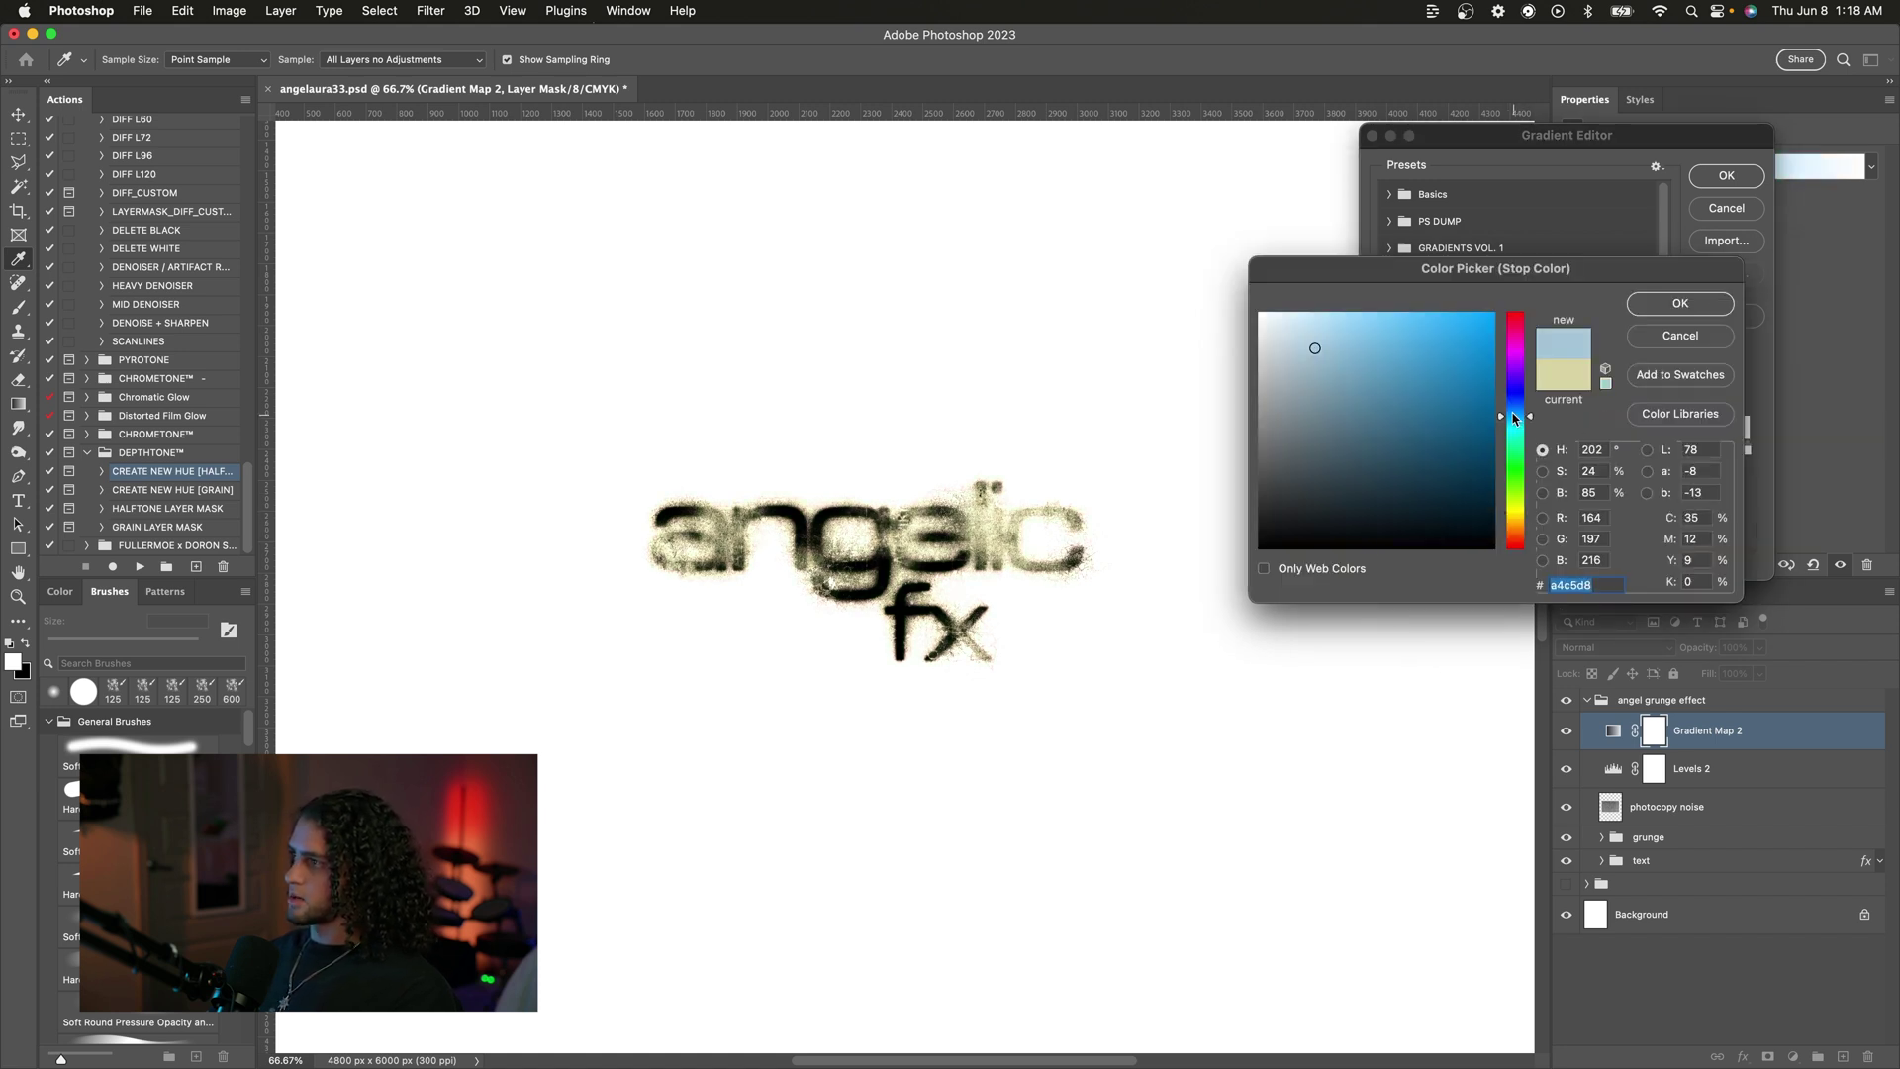
click(1296, 374)
drag(1297, 374, 1317, 358)
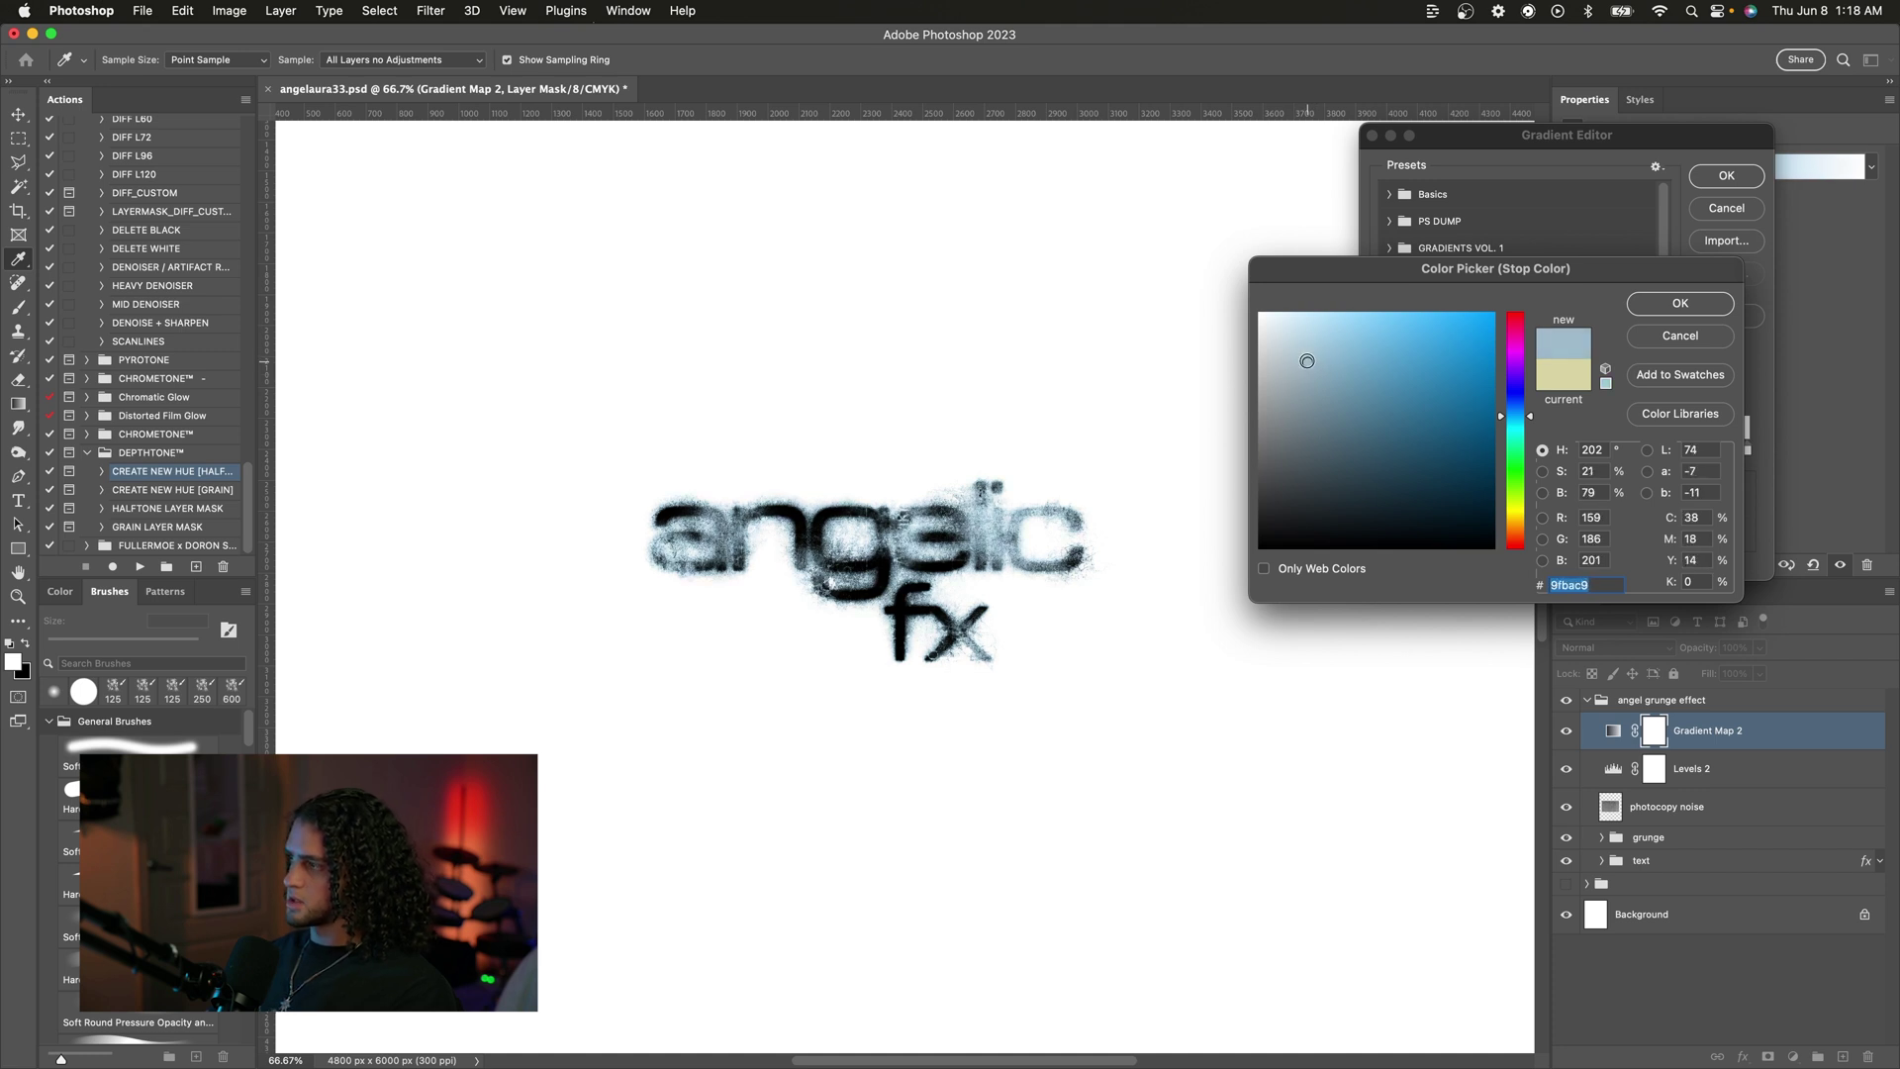
click(1638, 301)
click(1725, 175)
key(v)
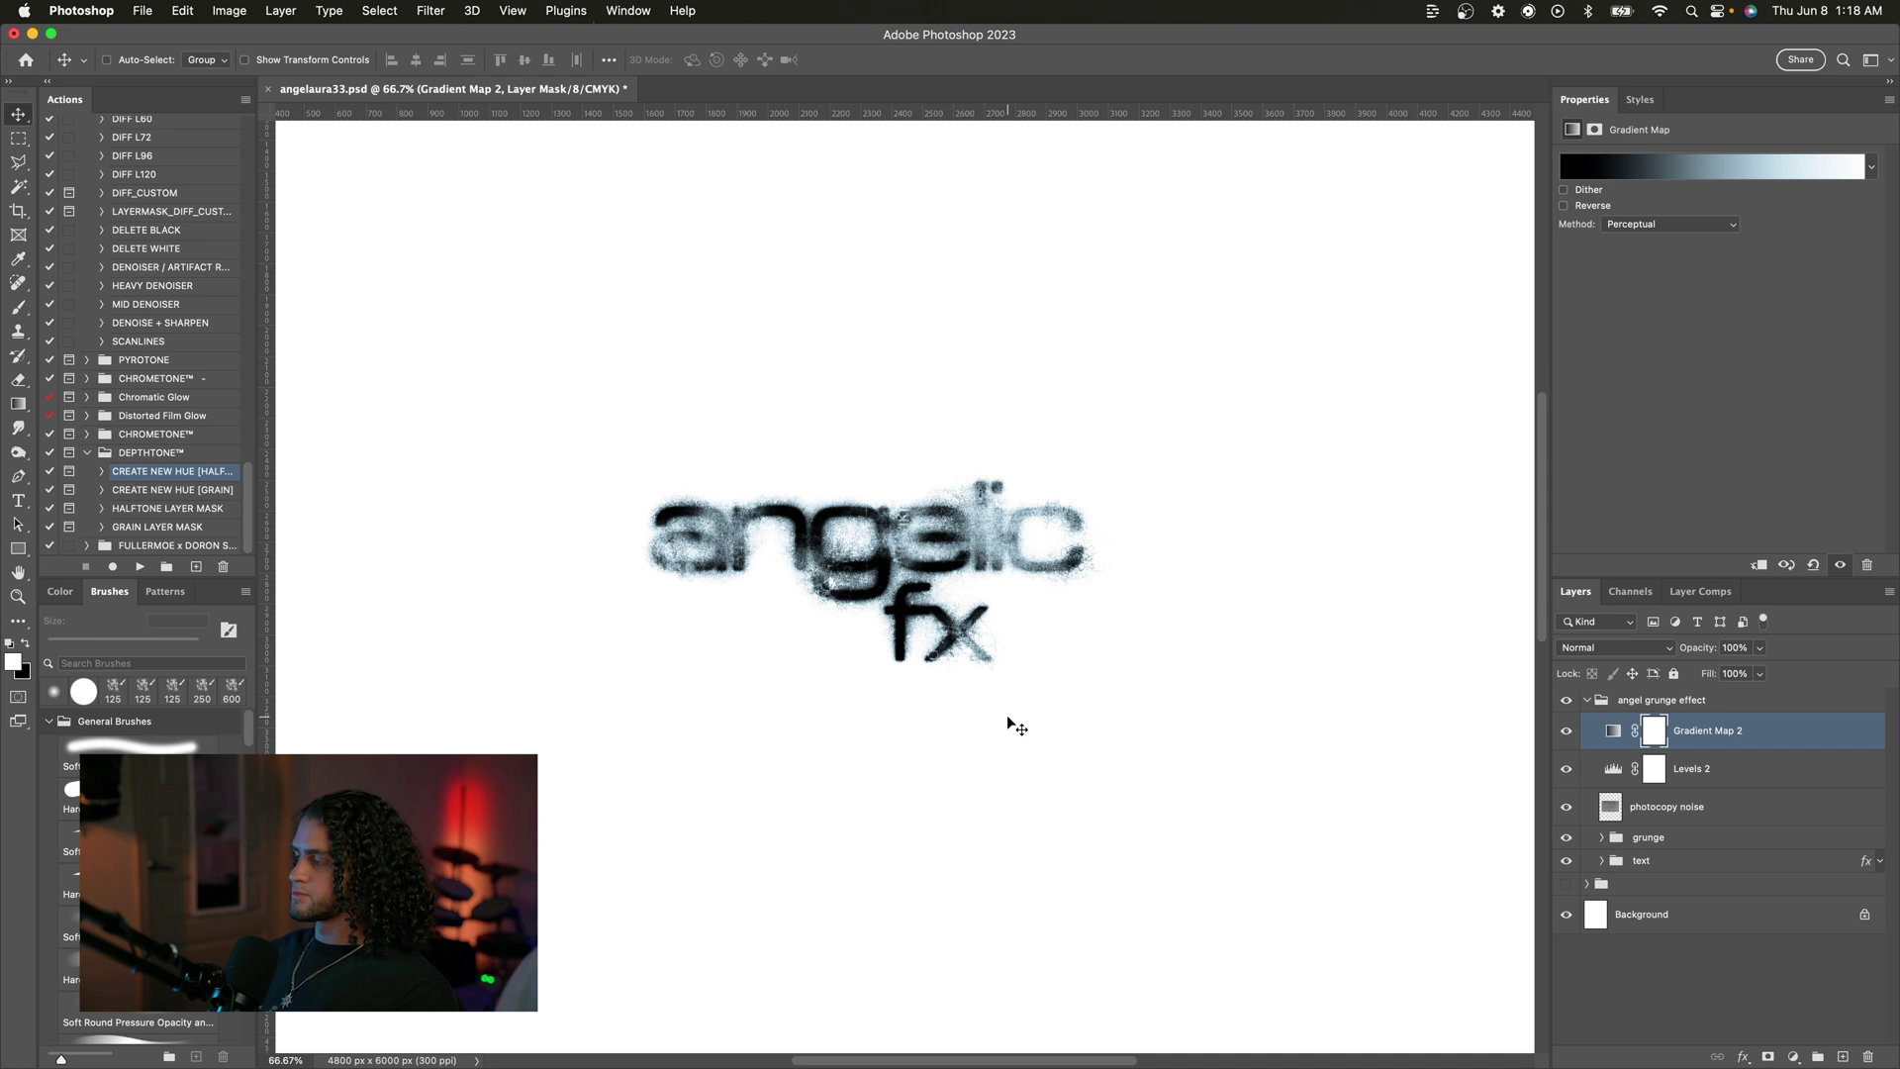
Step: Expand the text group and replace the "fx" text with "grunge" to test that the effect stays editable
scroll(1007, 728, up, 1)
scroll(1006, 714, right, 1)
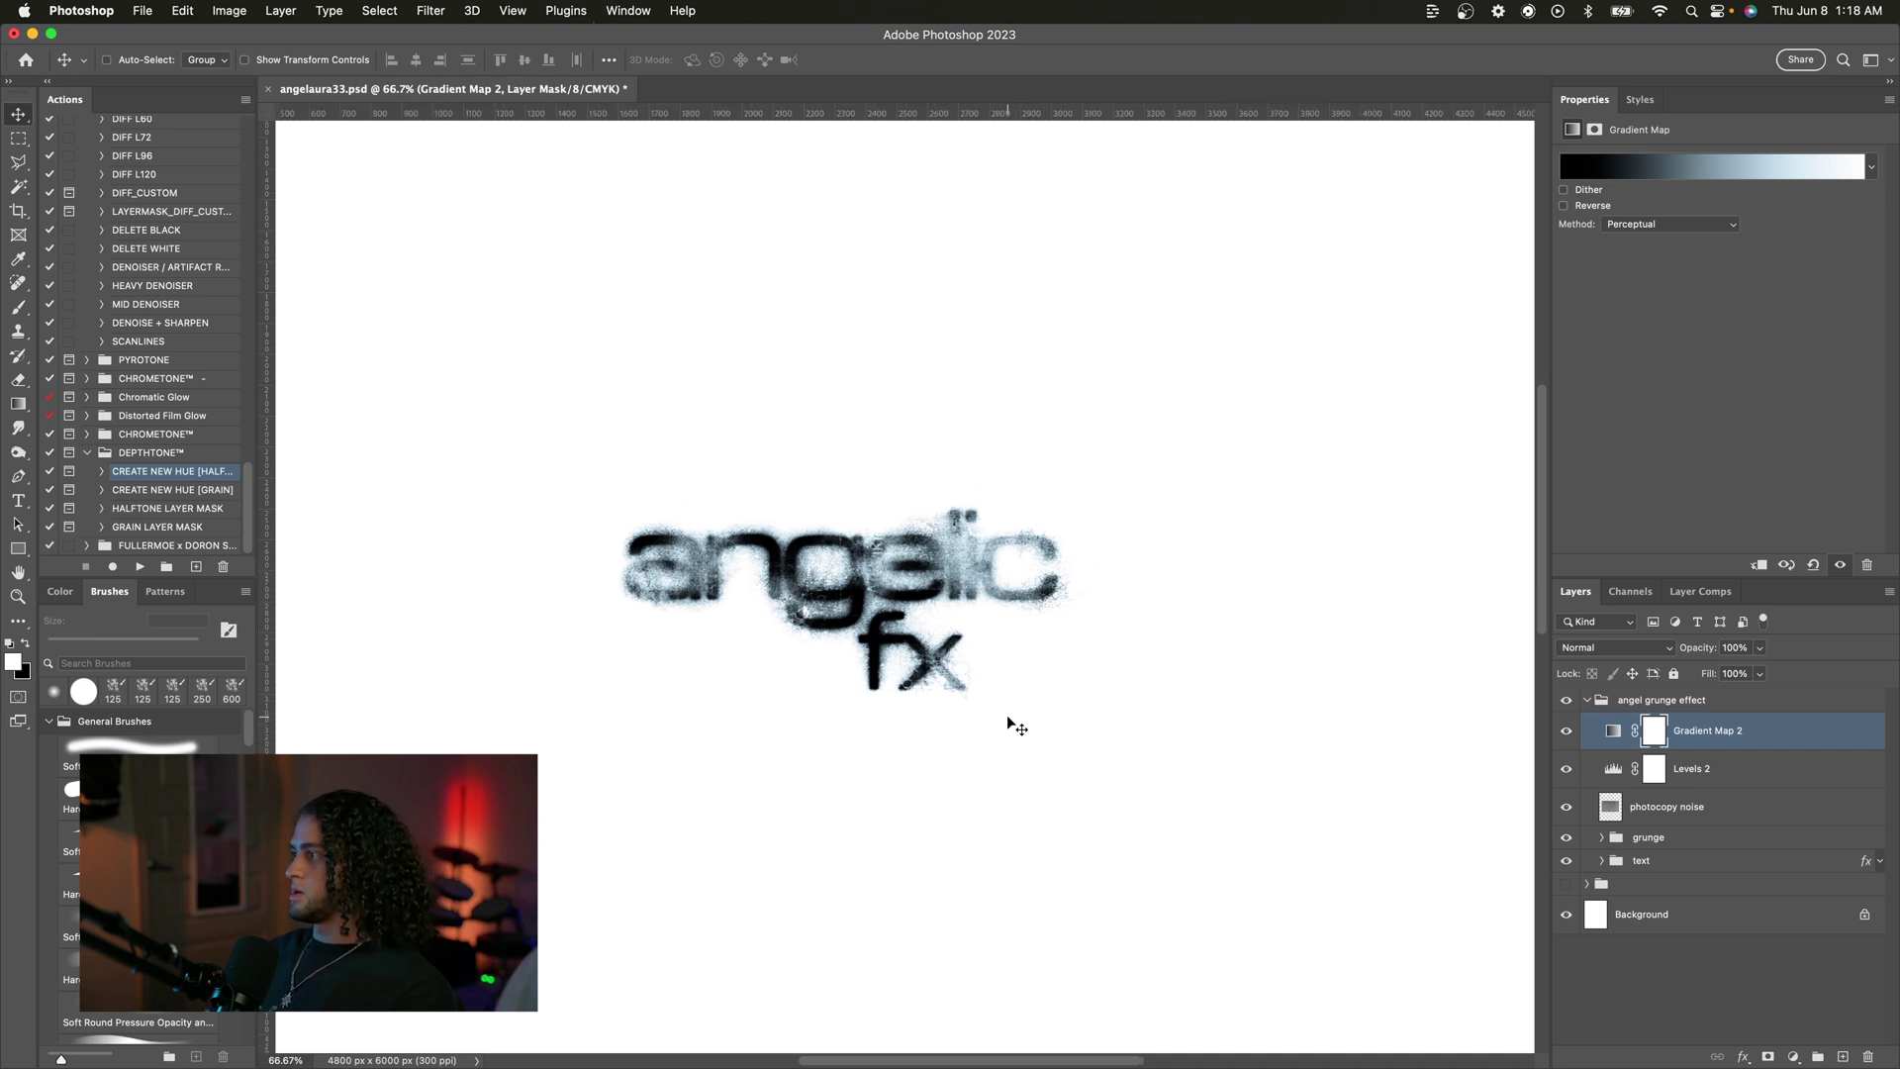
click(1602, 861)
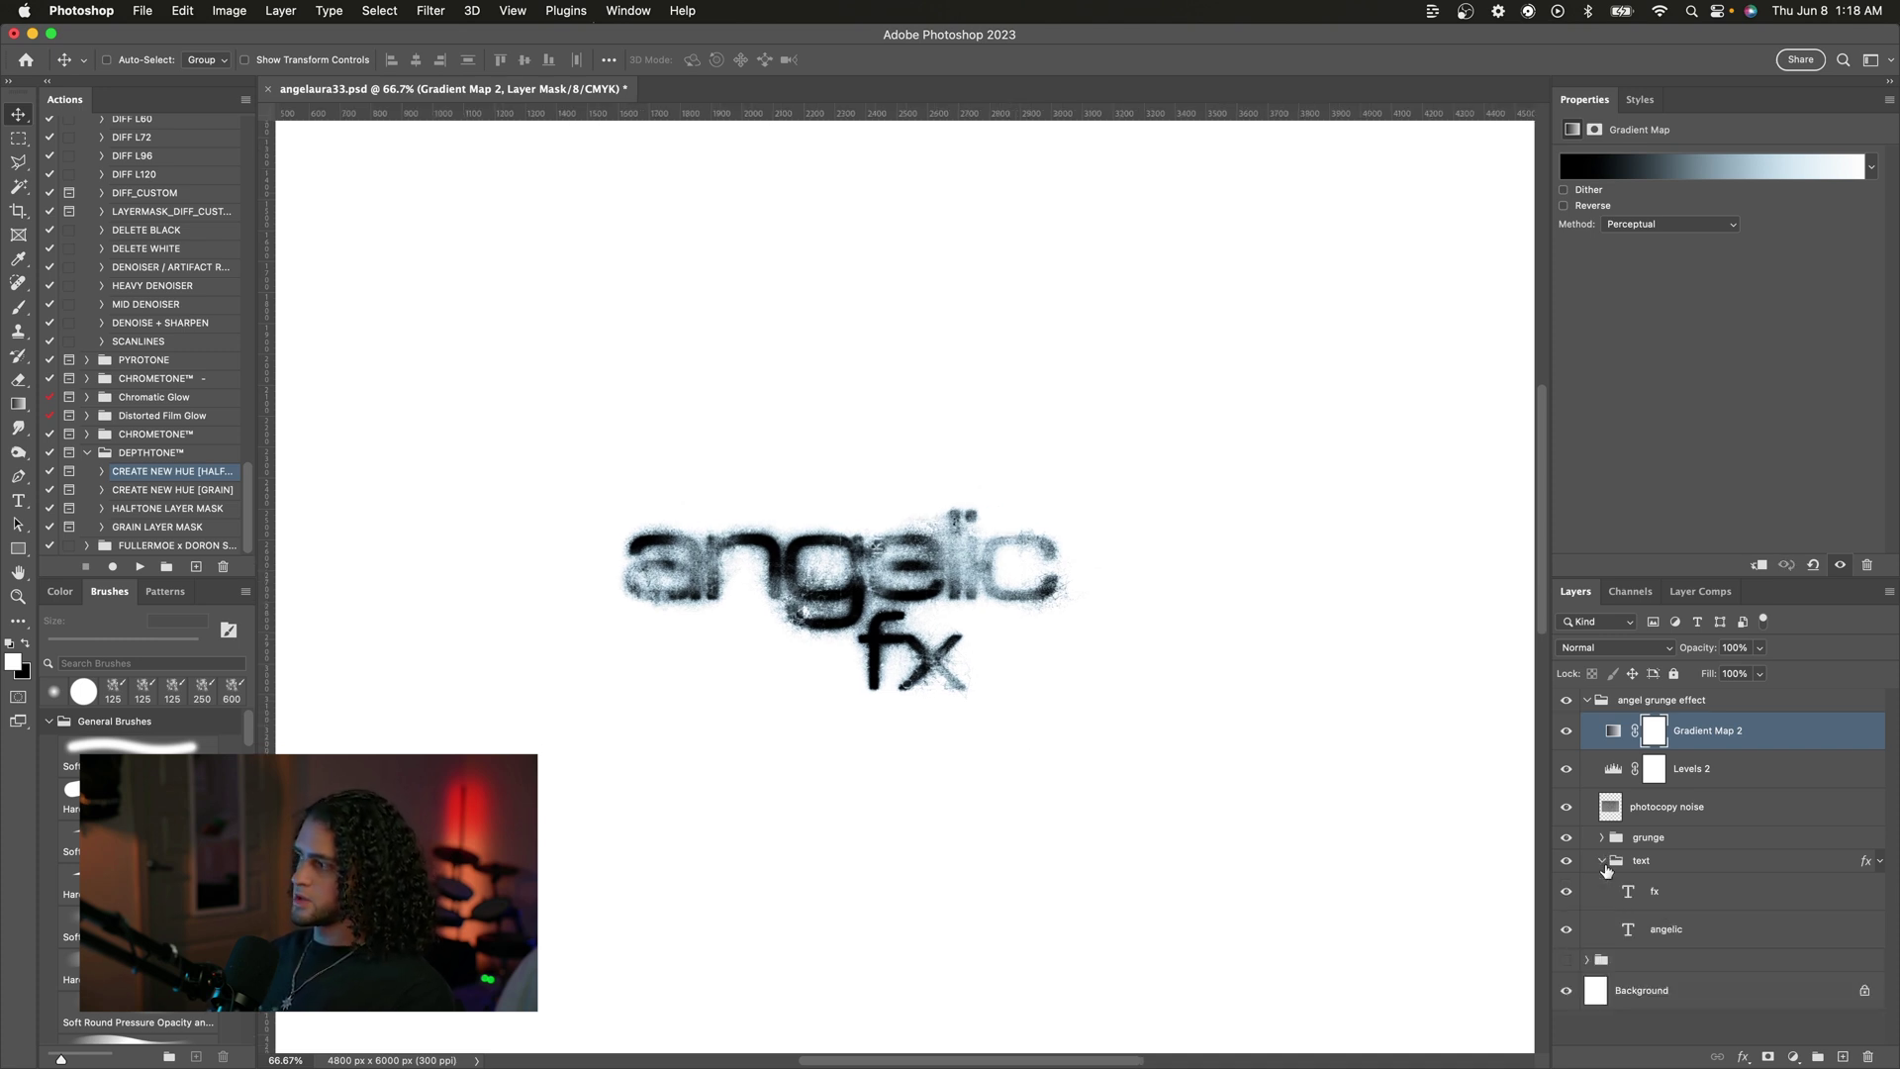
double_click(1628, 891)
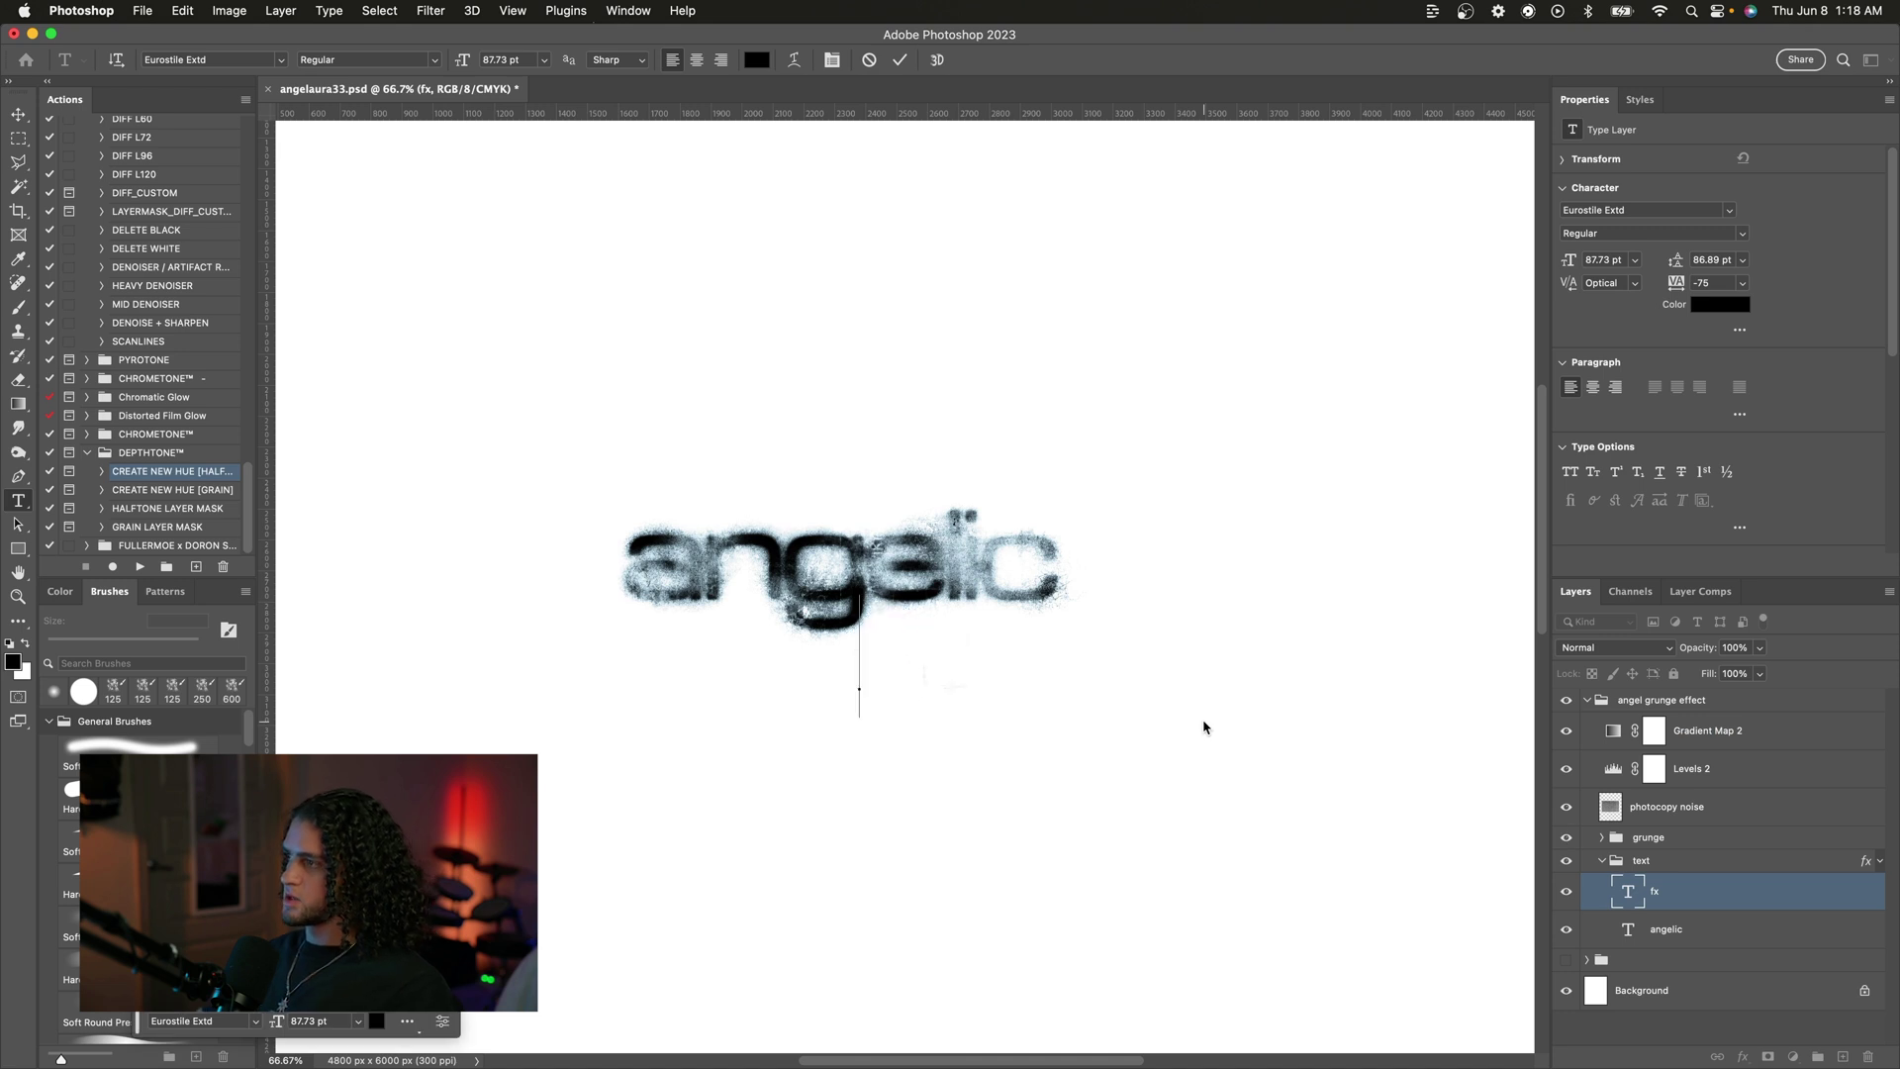
key(Escape)
key(v)
double_click(1626, 890)
key(BackSpace)
text(grunge)
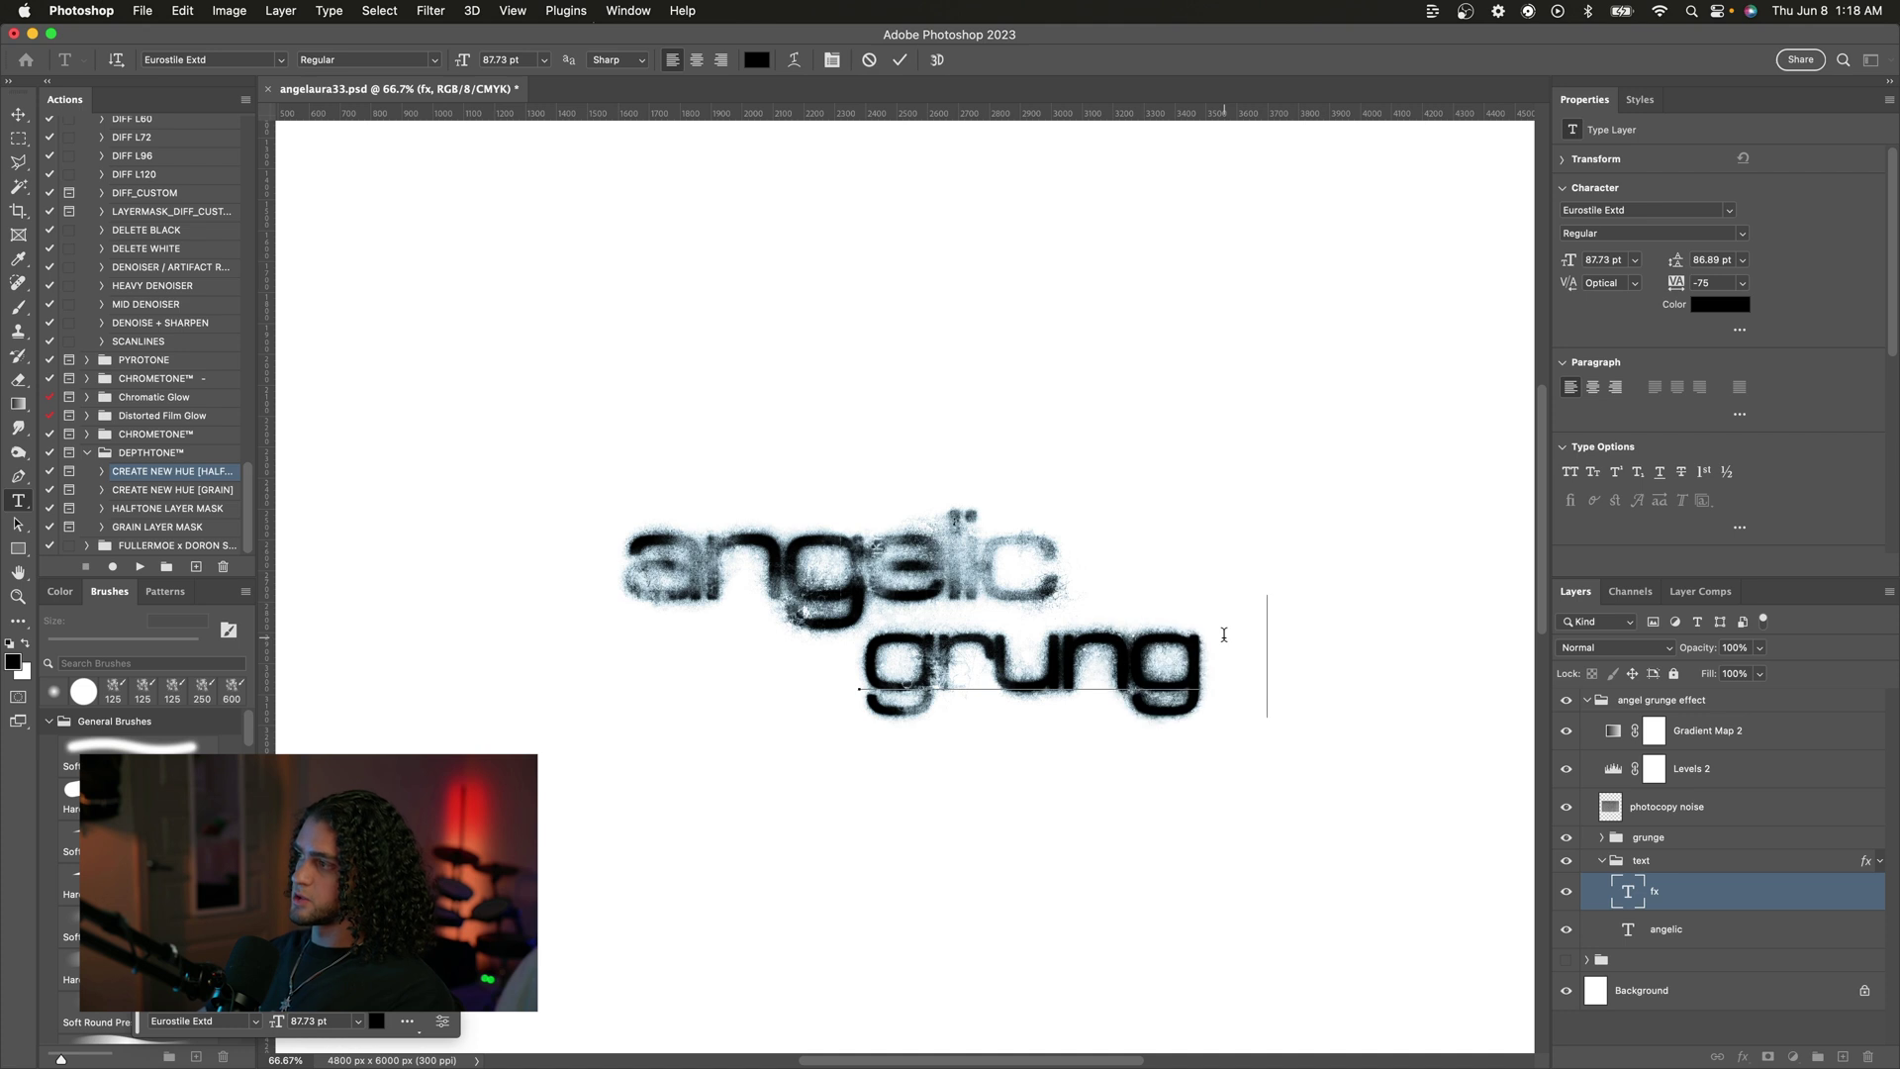
click(901, 61)
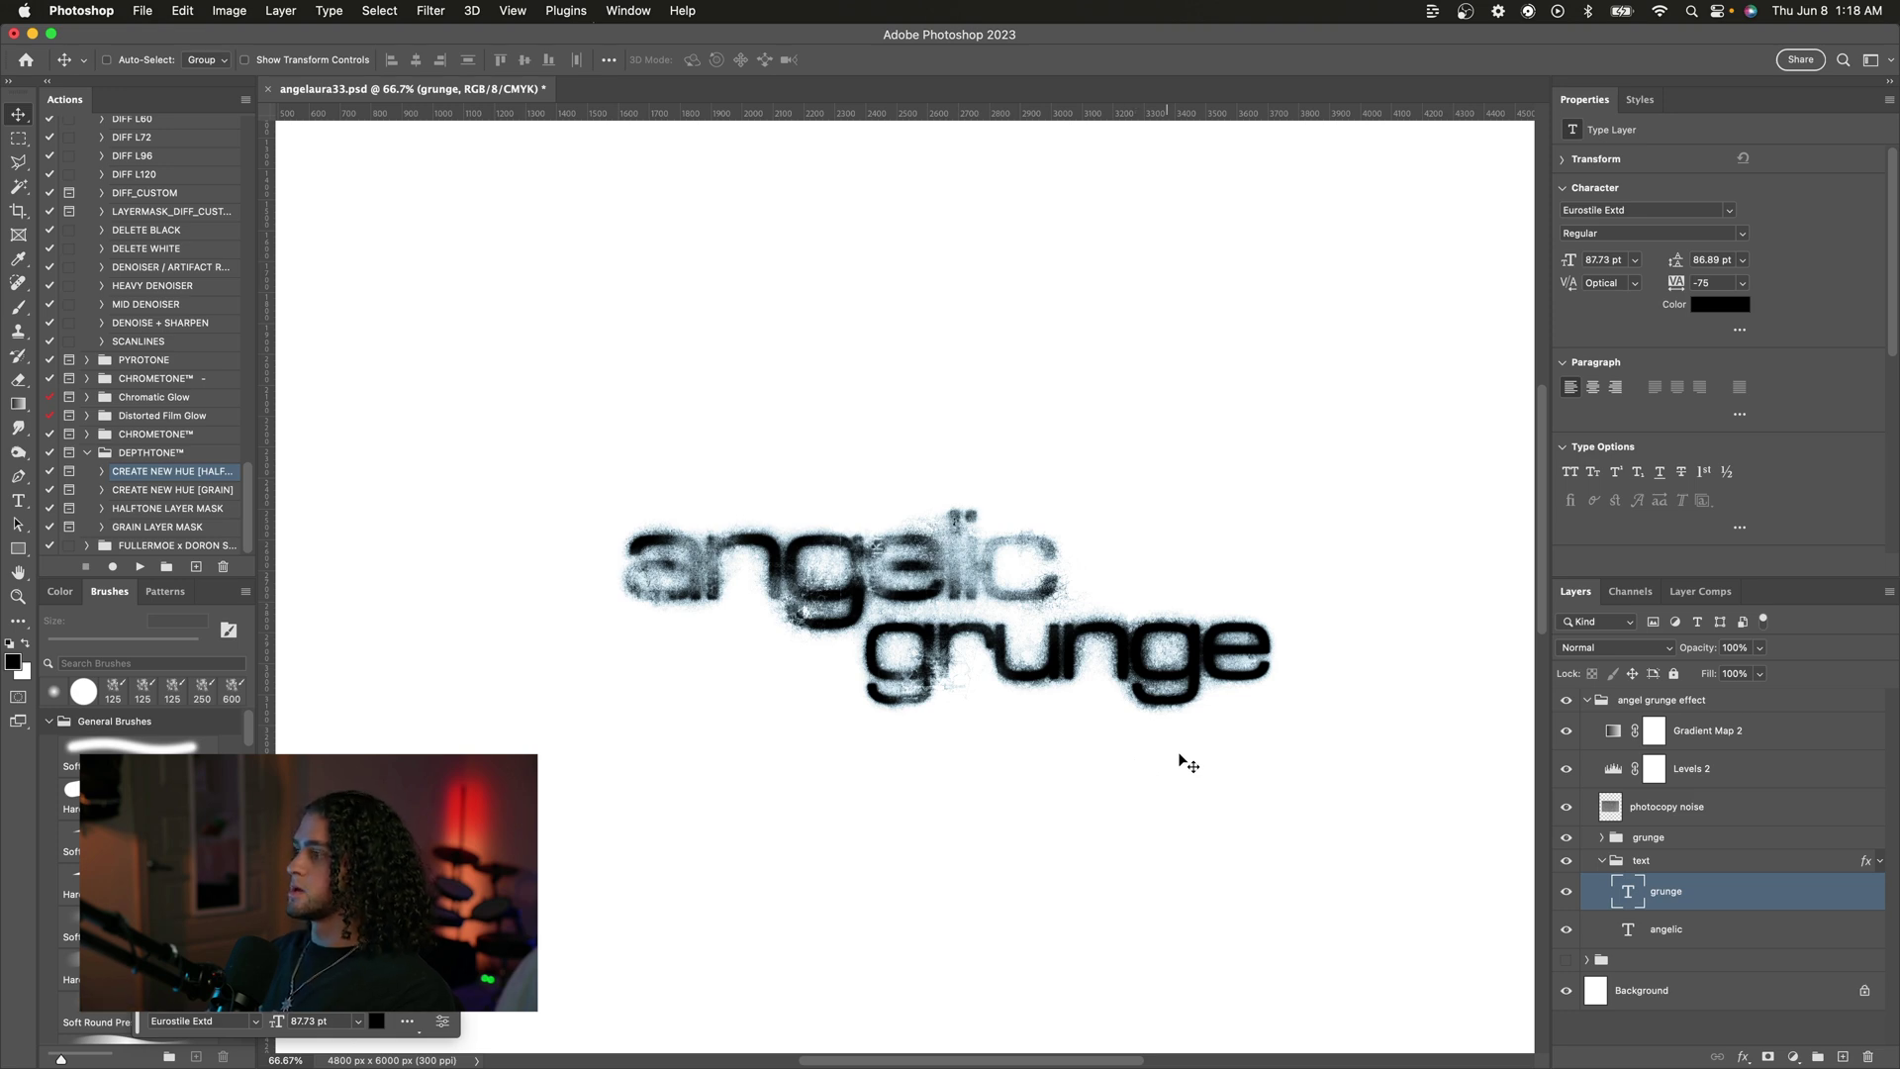
drag(1185, 750, 1185, 741)
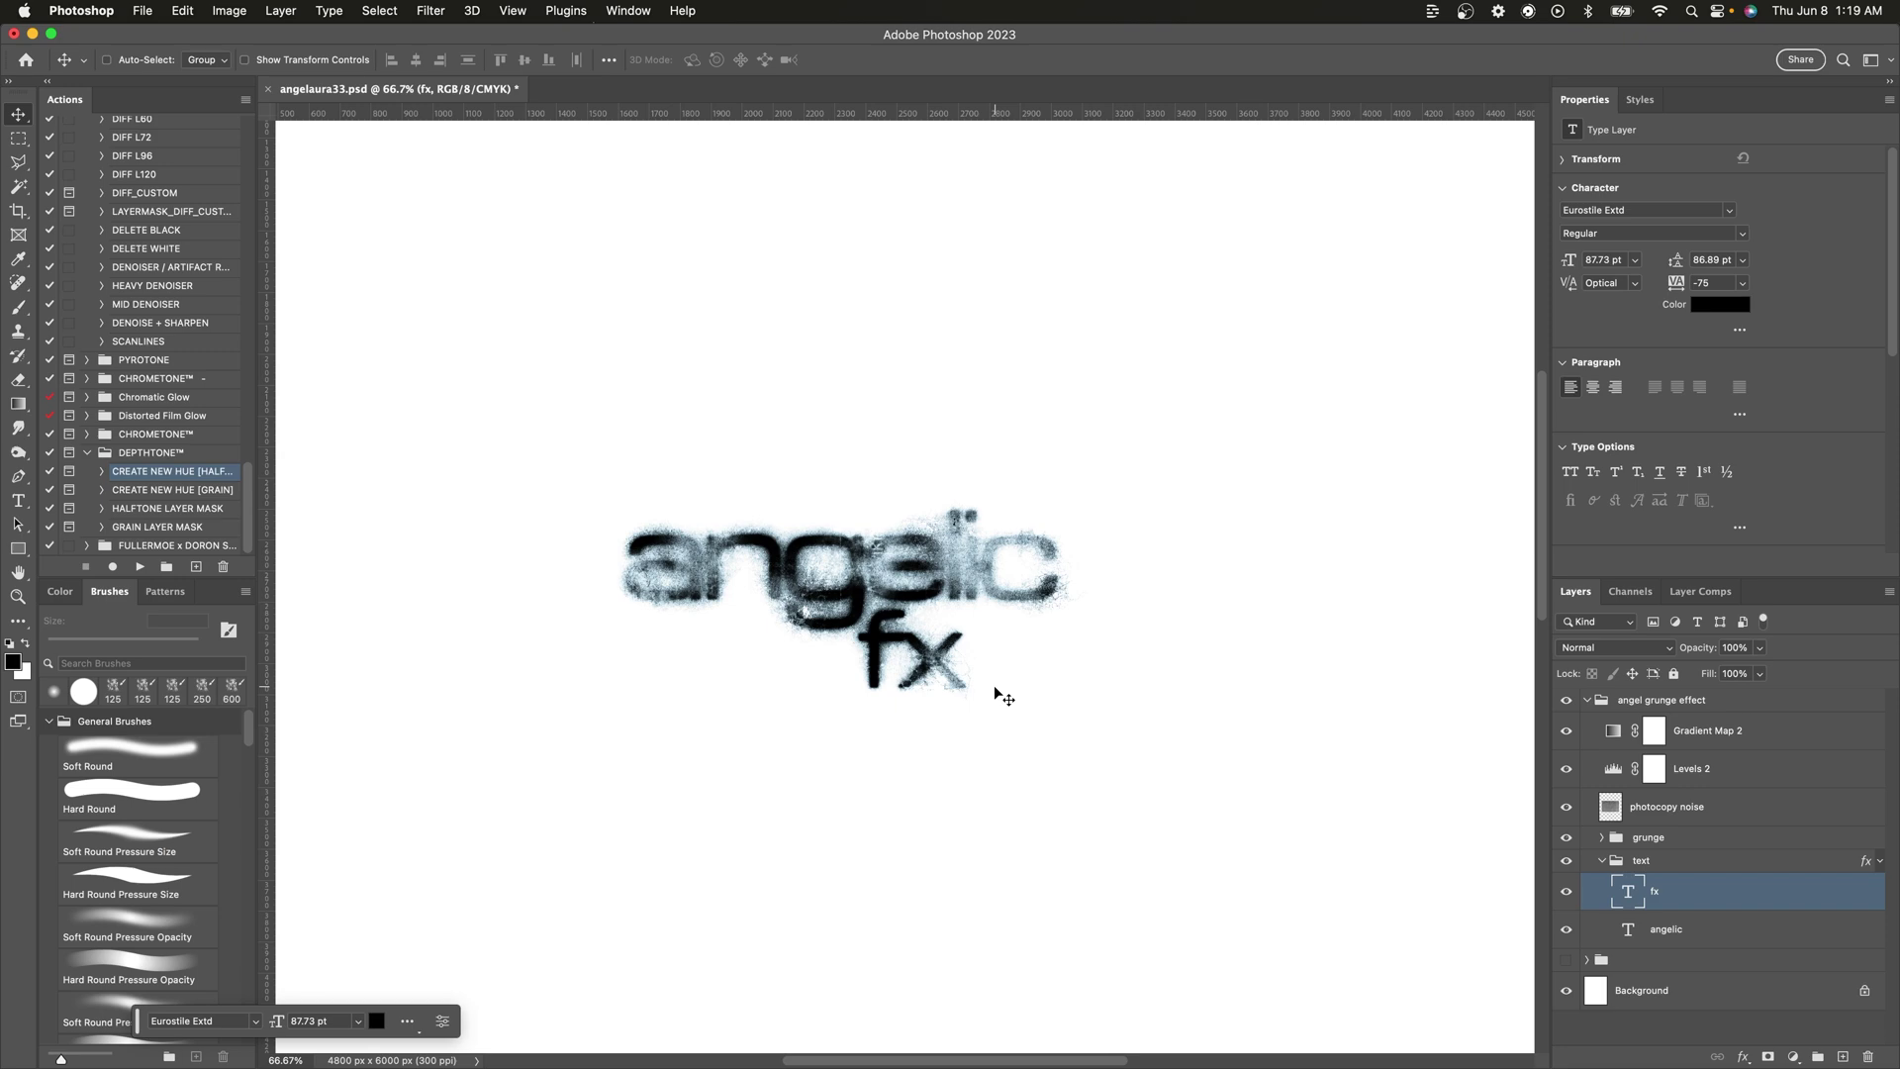
key(super+equal)
key(super+equal)
key(super+minus)
key(super+minus)
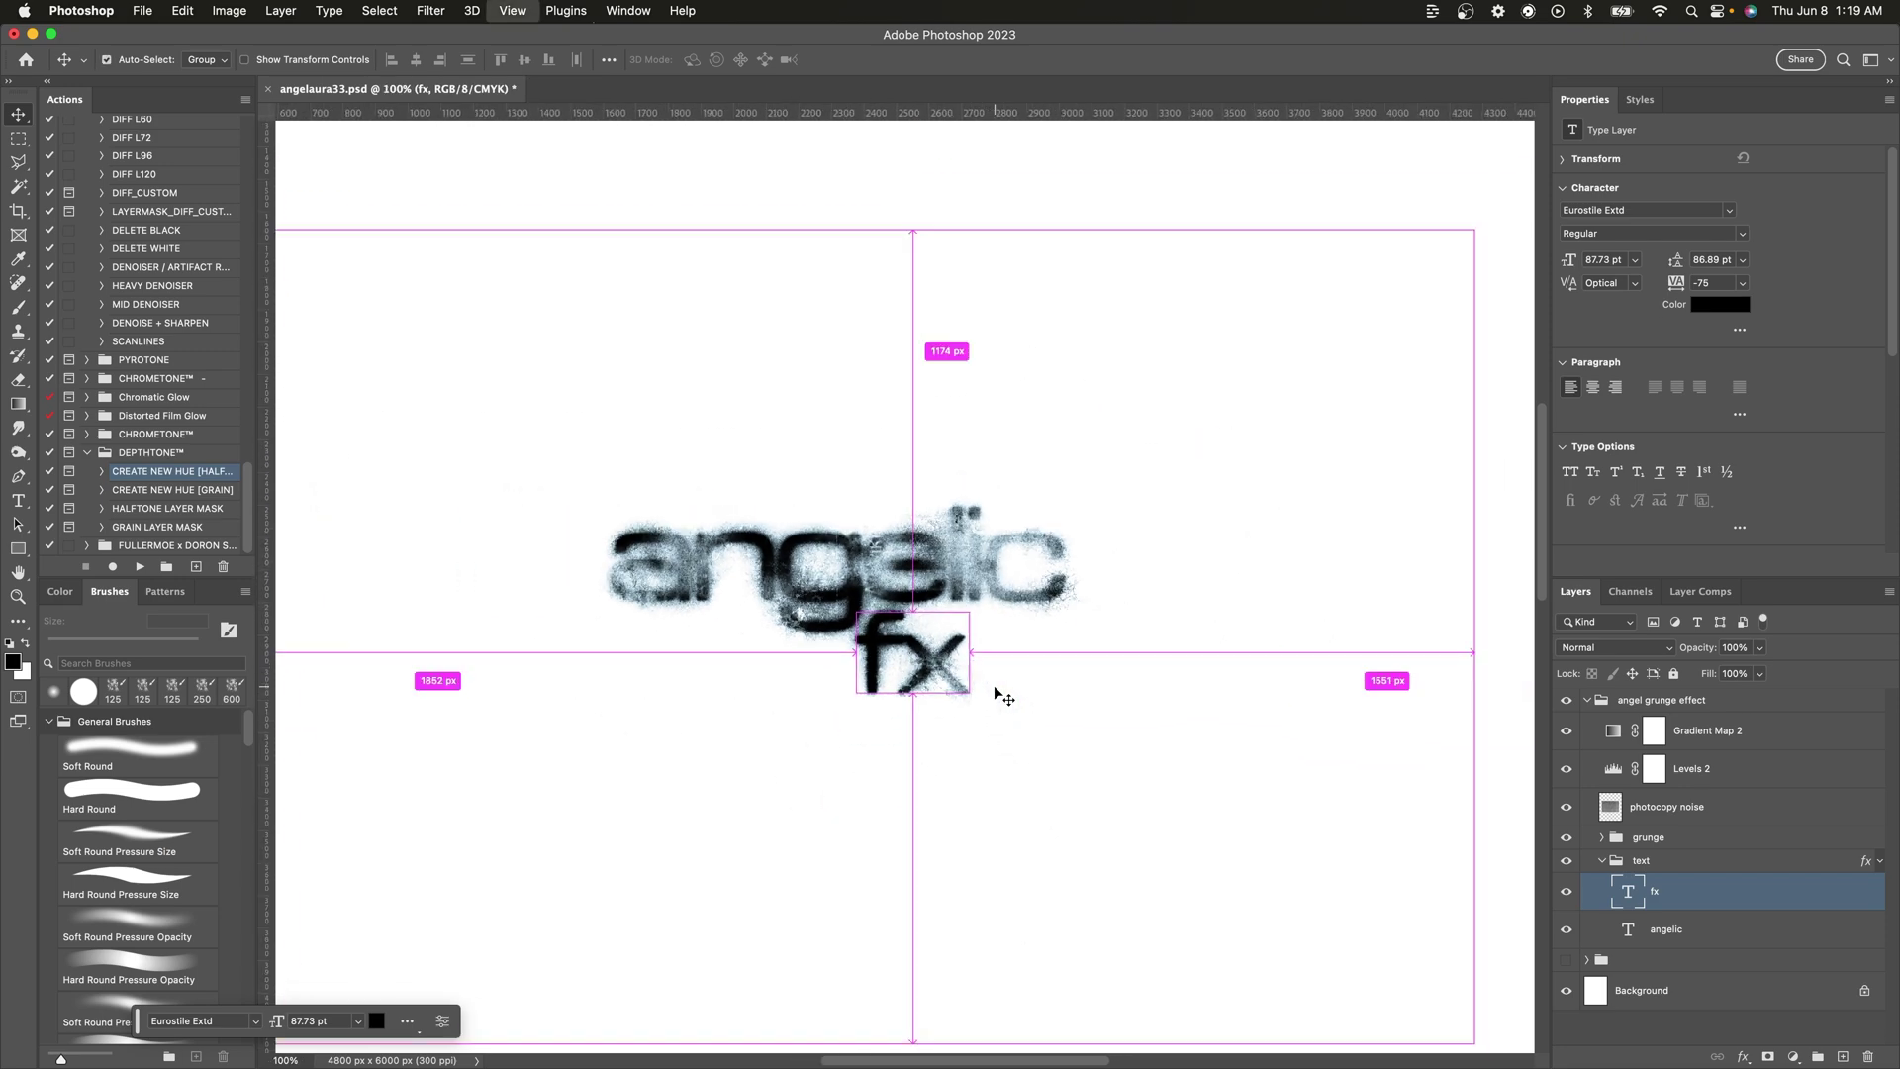